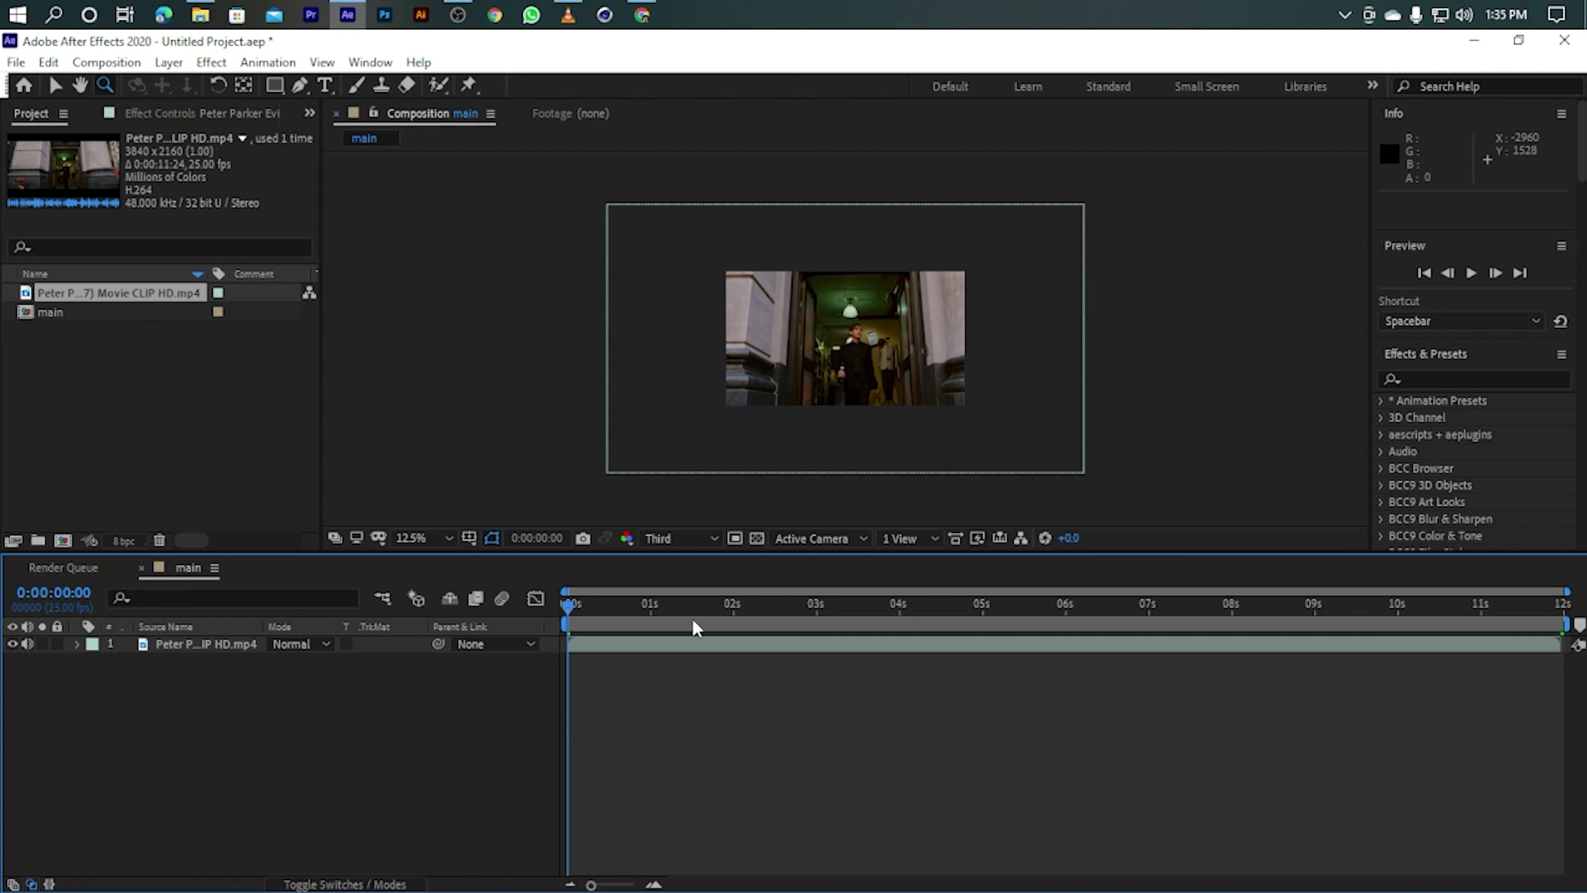
Play the dance clip and drop composition markers on the beats at about 2:18, 4:03, 6, 7 and 8–9 seconds.
left_click(664, 647)
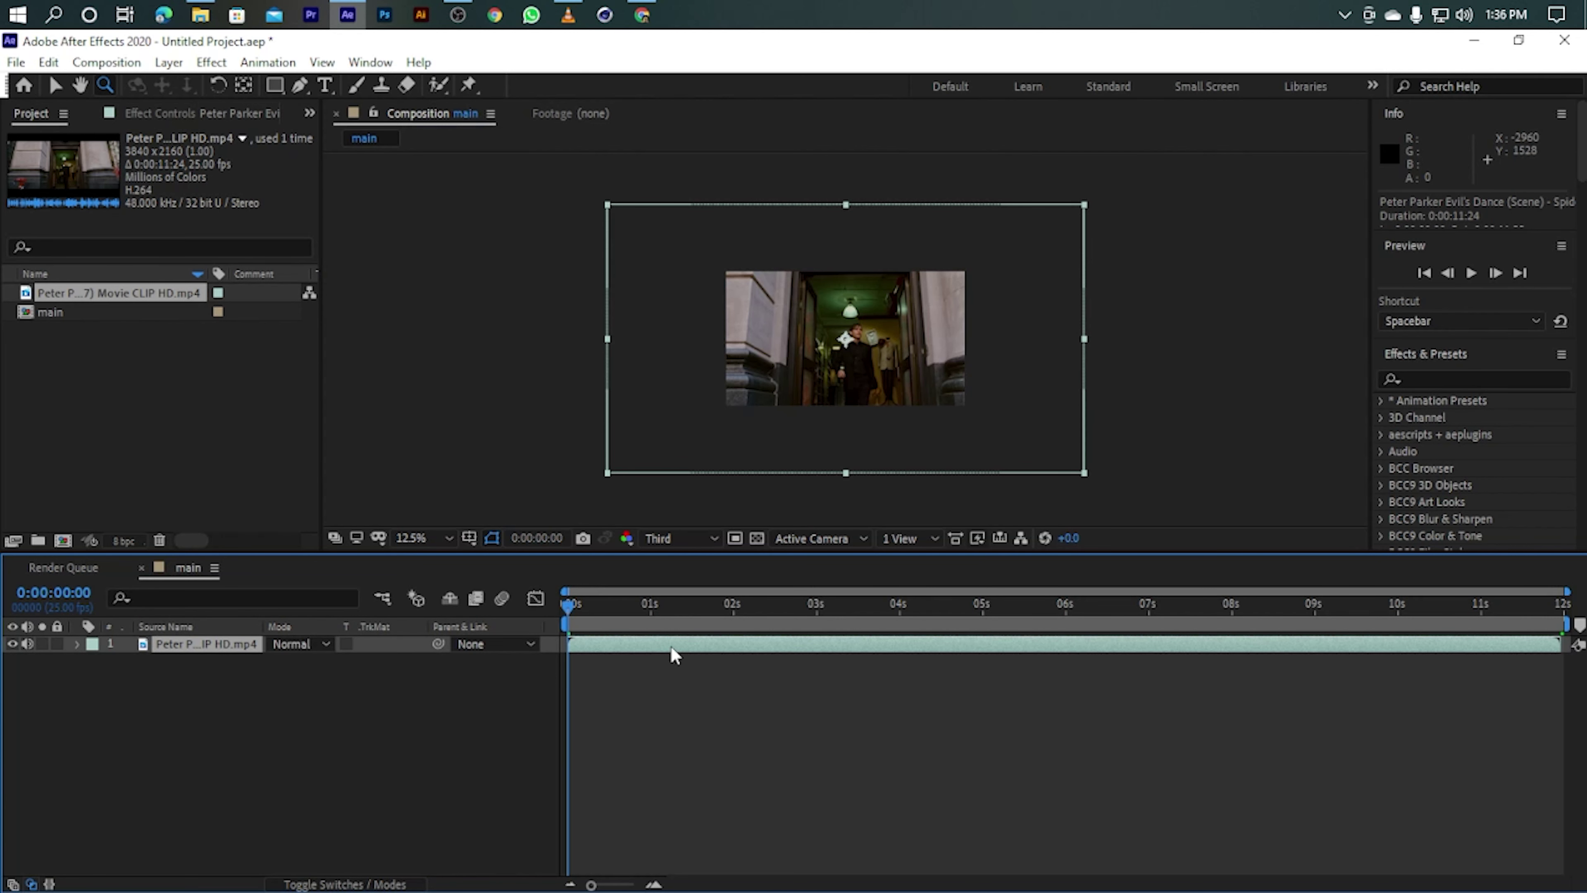
key("space")
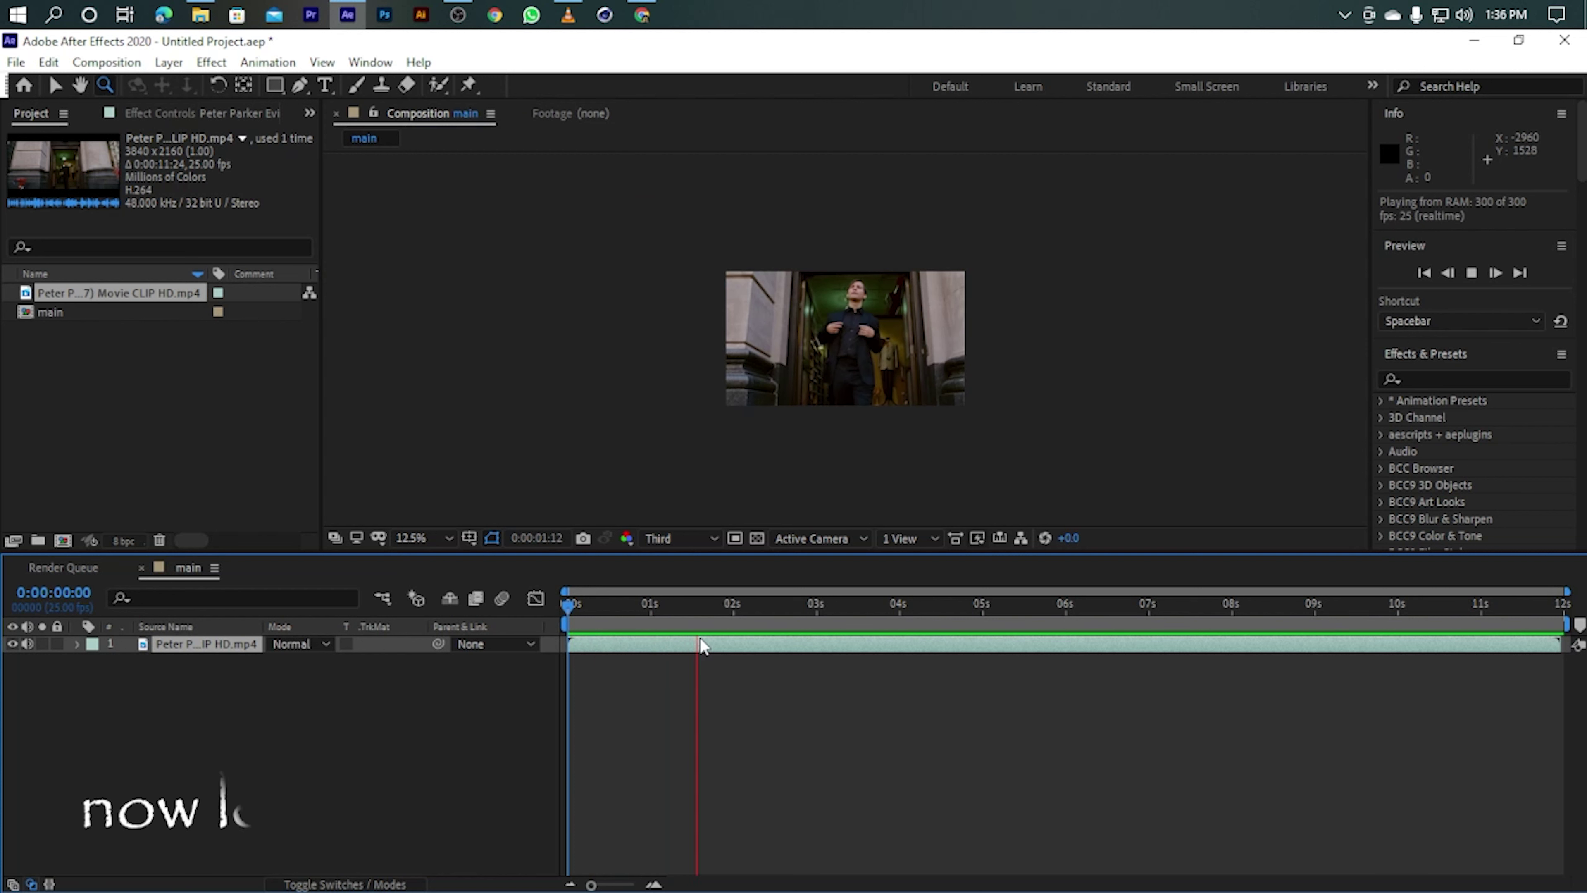
key("KP_Multiply")
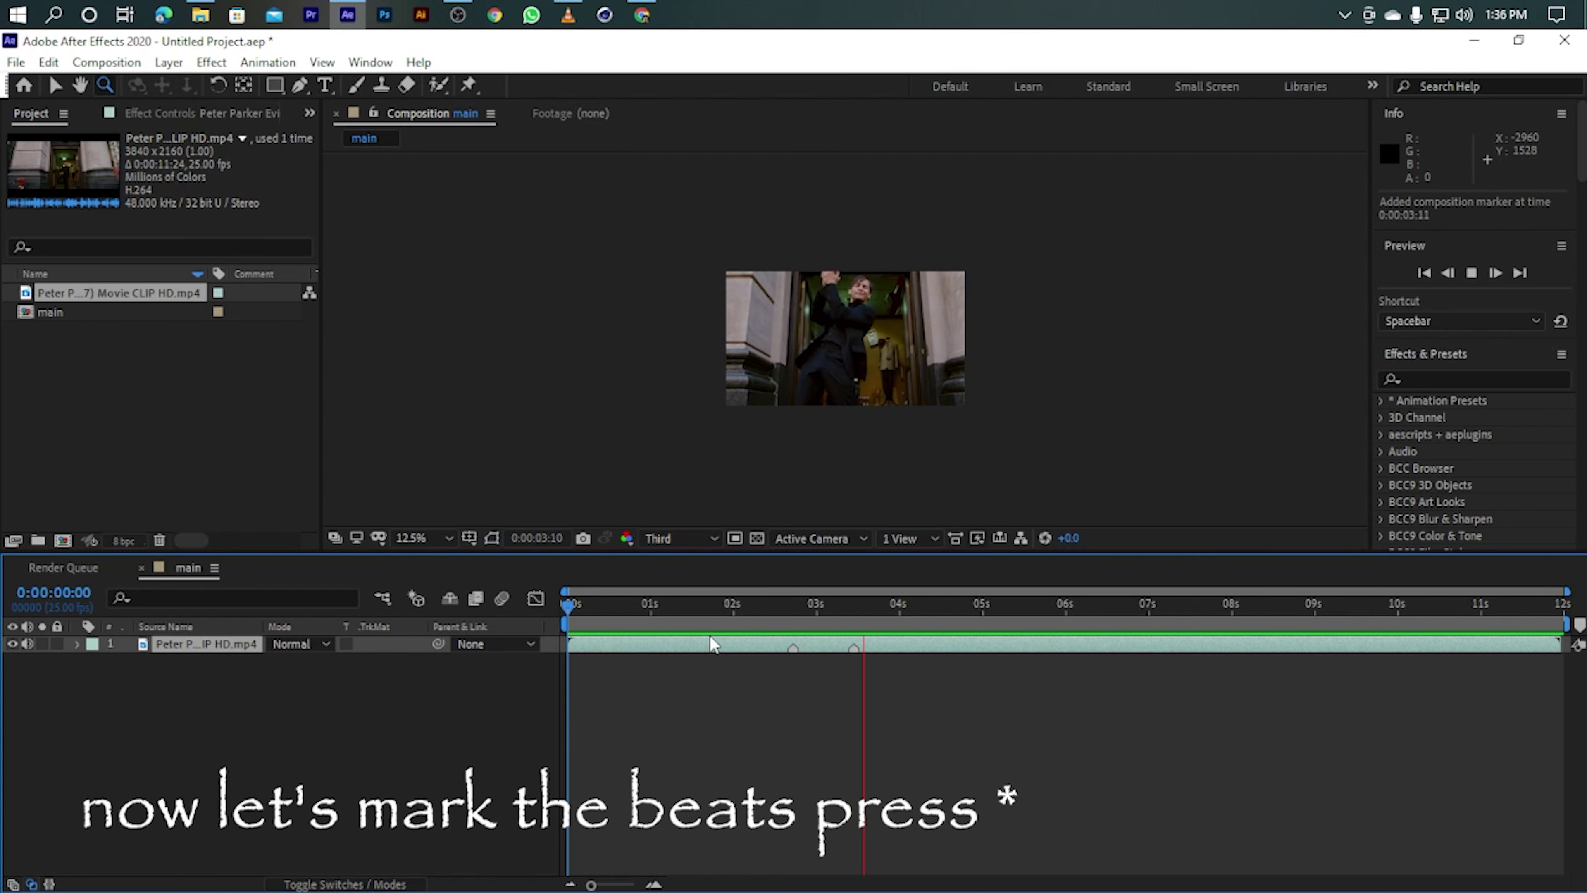
key("KP_Multiply")
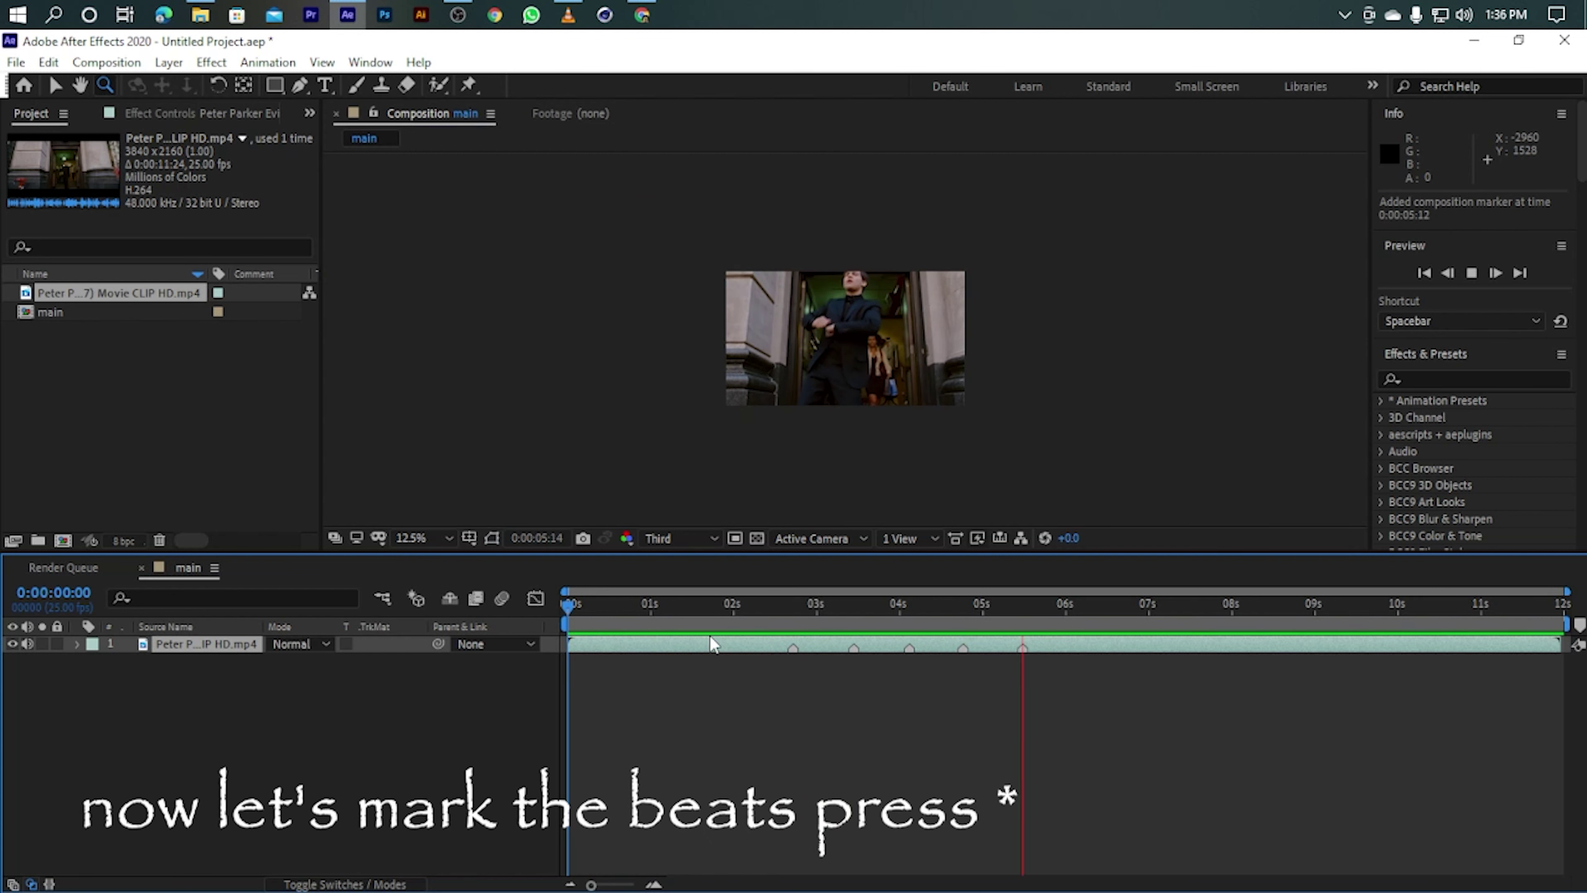
key("KP_Multiply")
key("KP_Multiply")
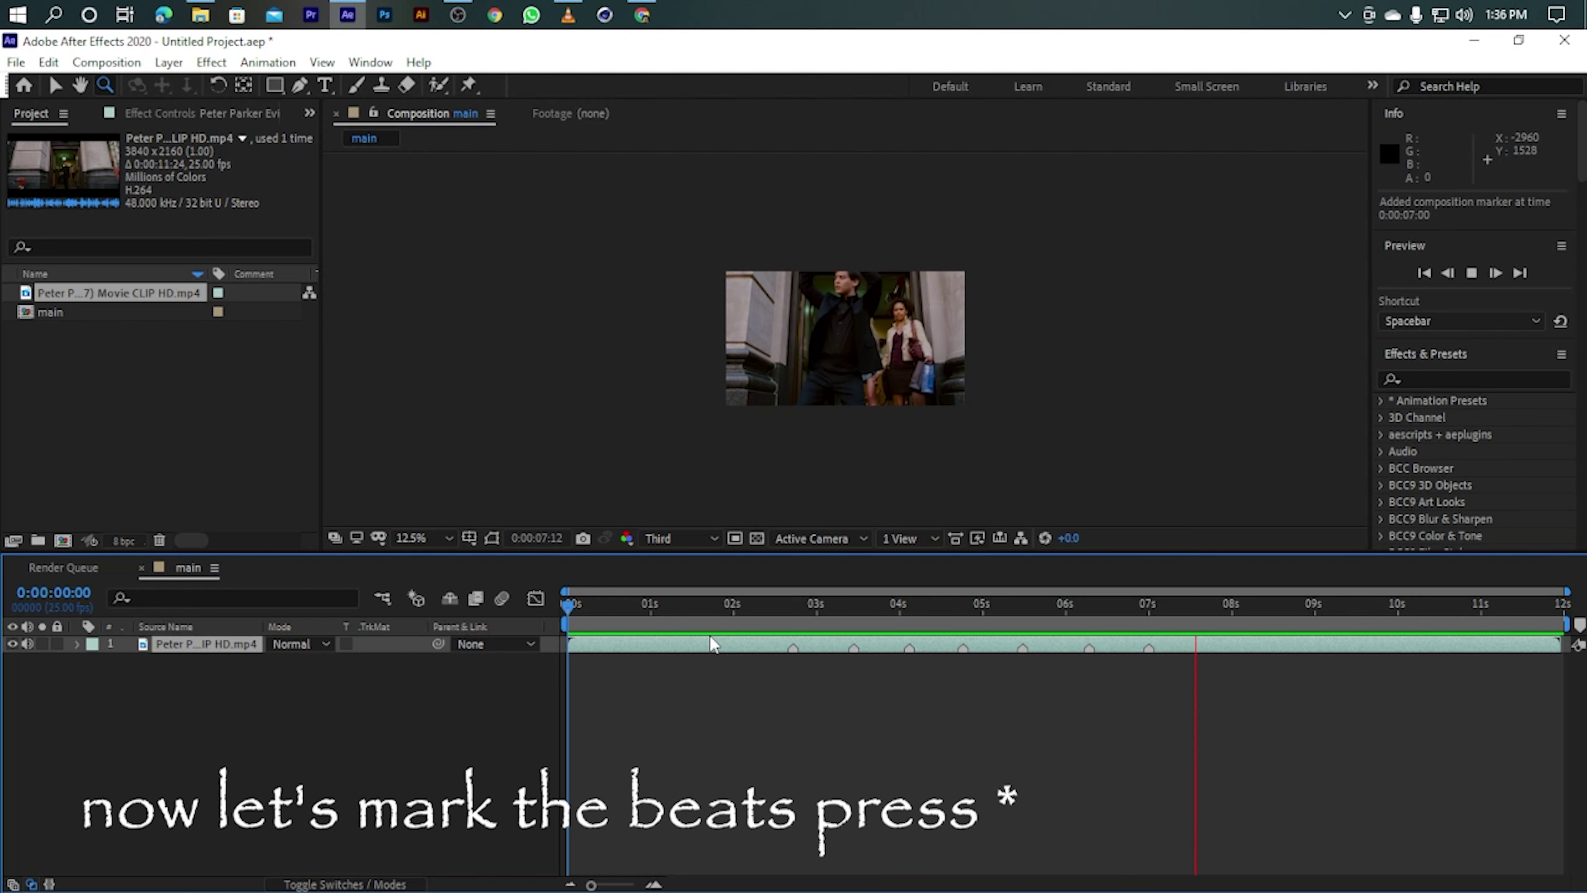
key("KP_Multiply")
key("KP_Multiply")
key("KP_Multiply")
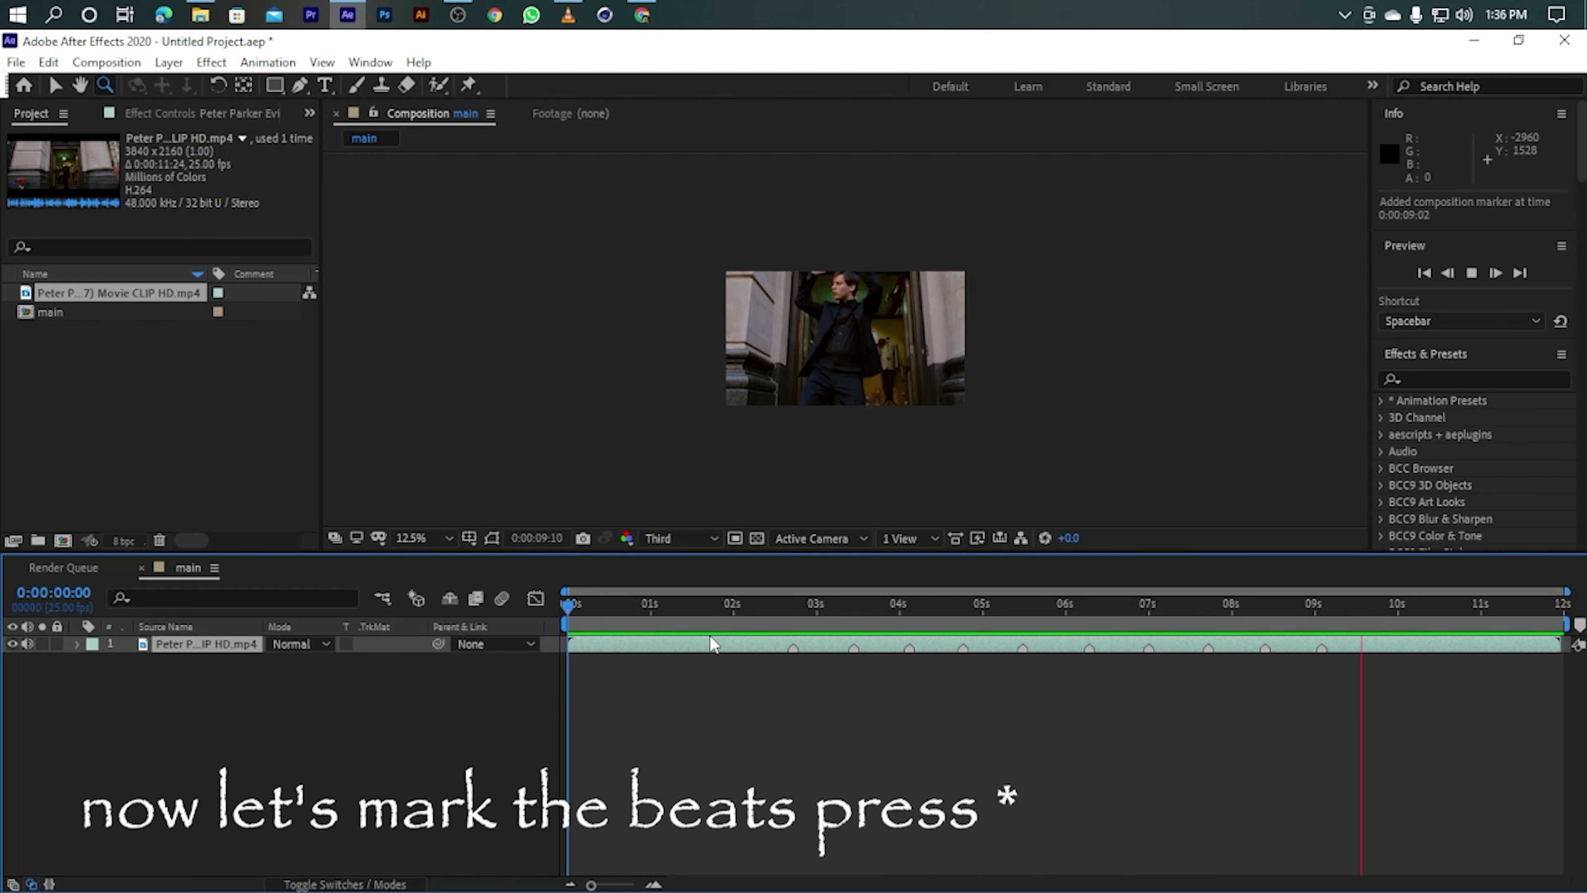
key("KP_Multiply")
key("KP_Multiply")
key("KP_Multiply")
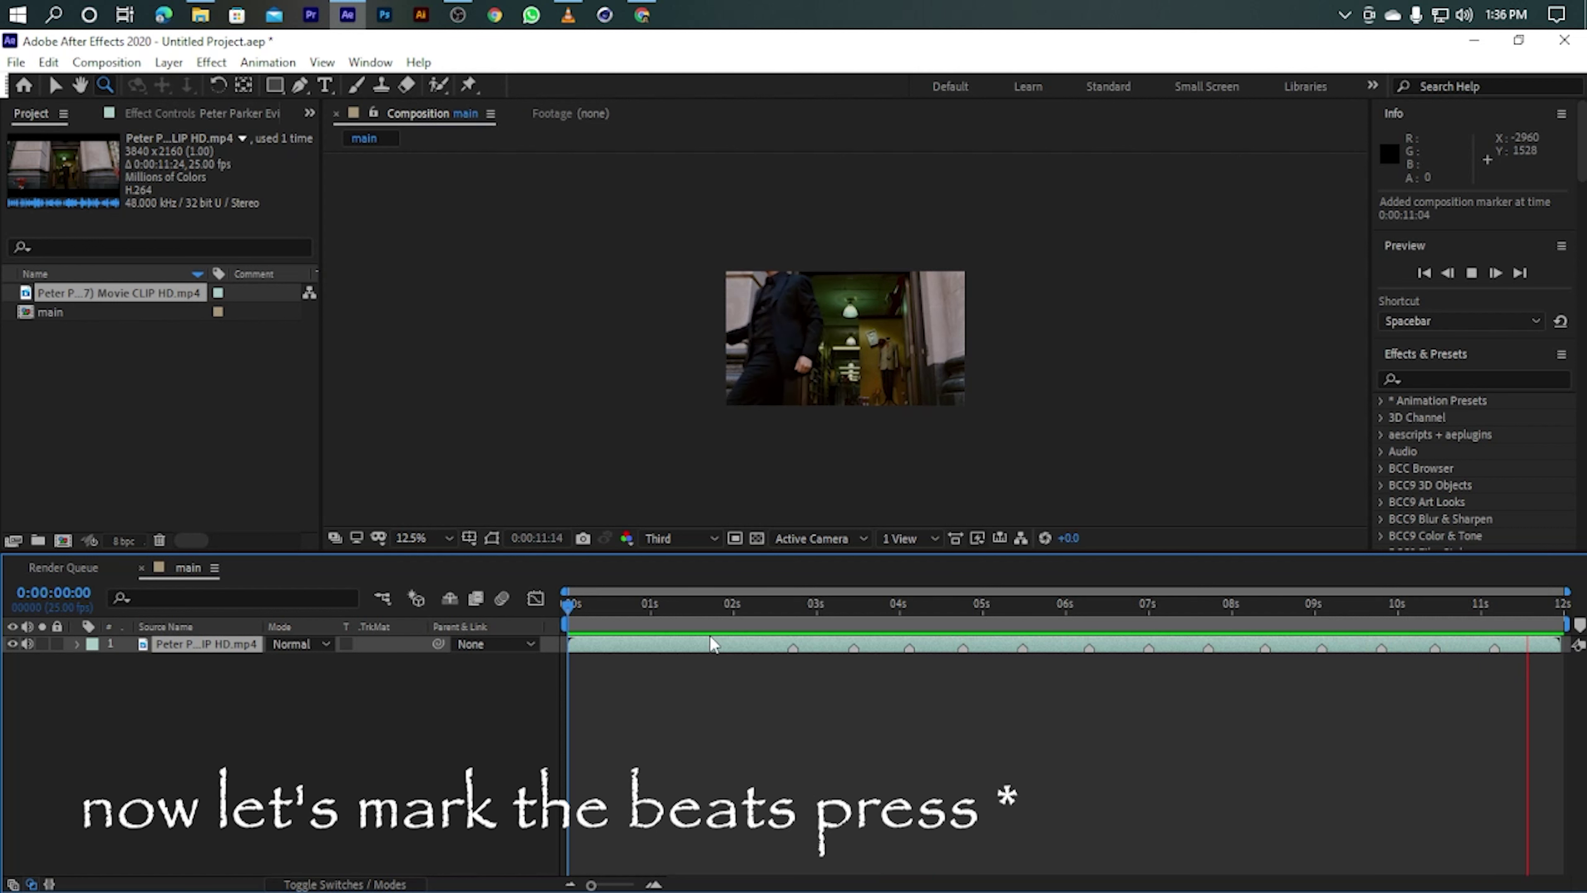
key("space")
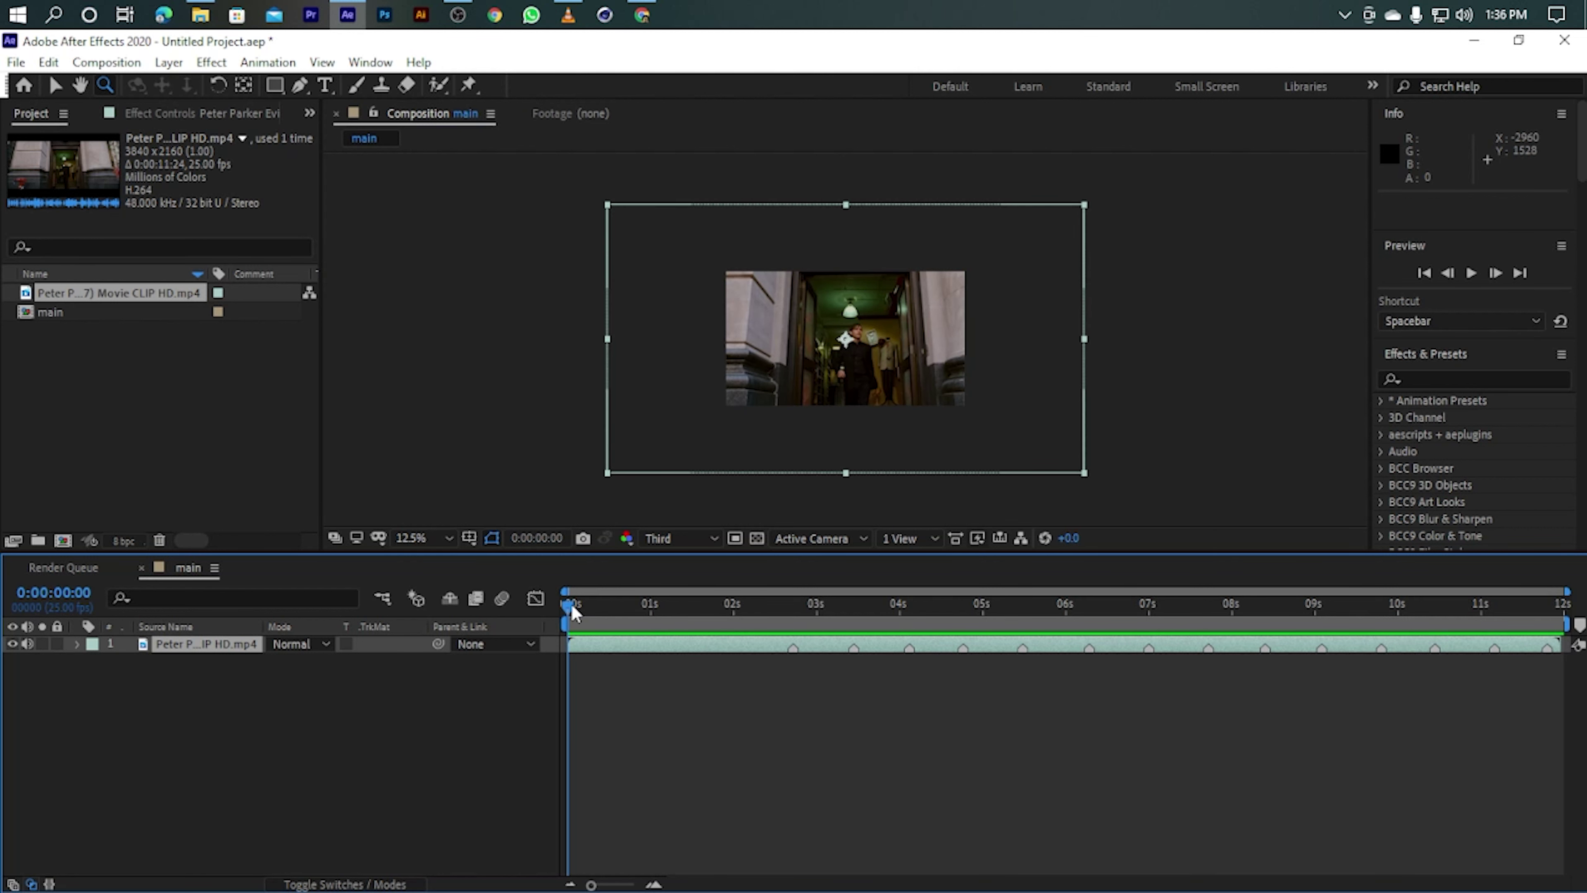
Turn the dance clip layer into a pre-composition called 'poinat'.
right_click(194, 649)
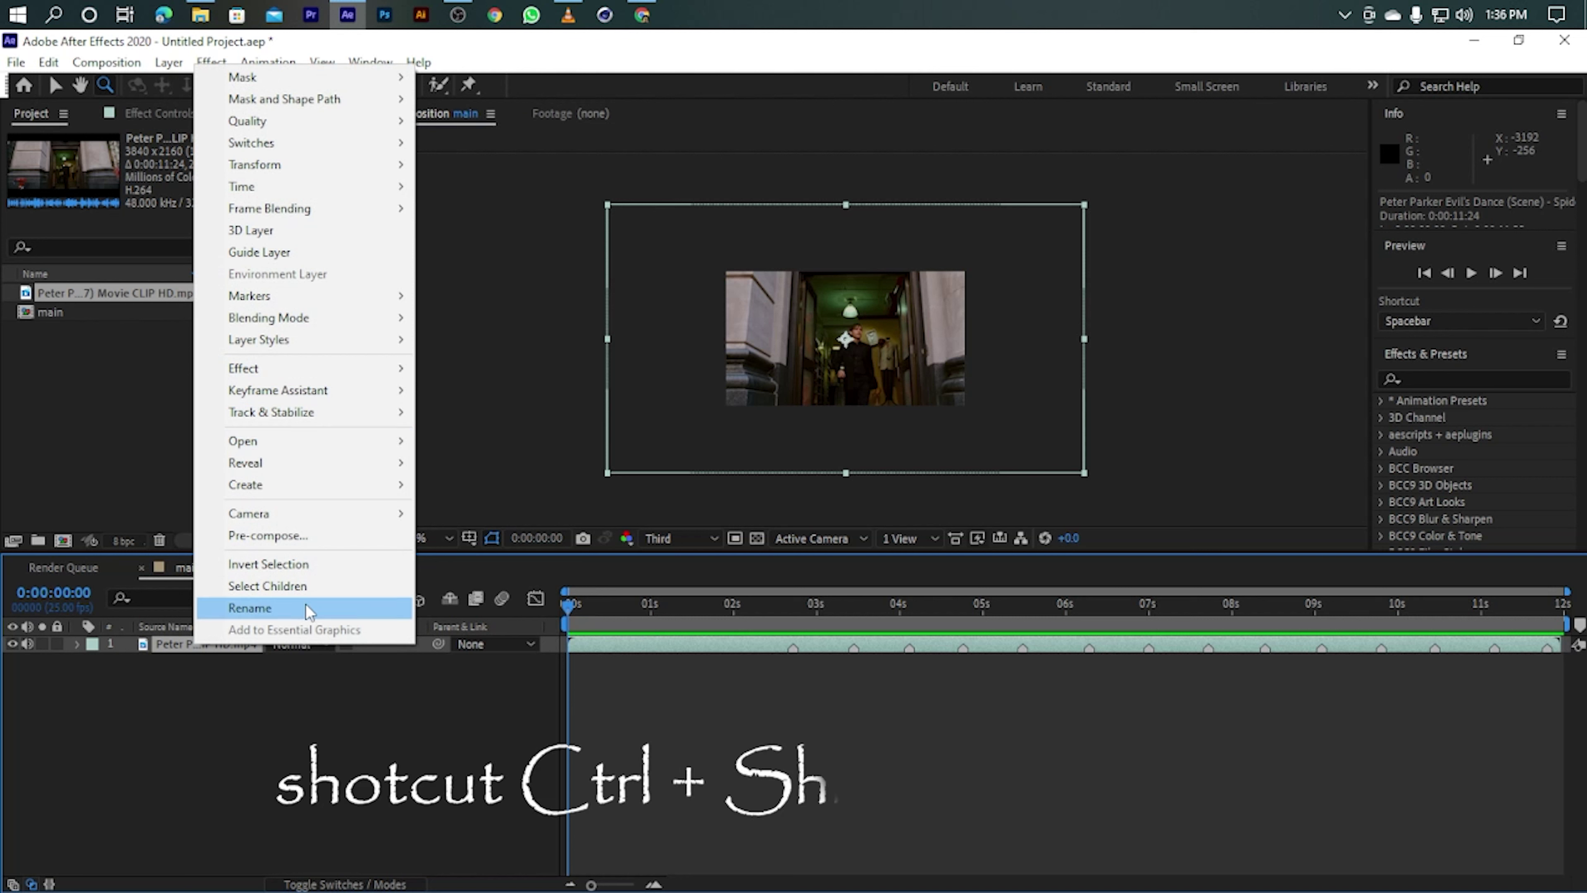
left_click(308, 538)
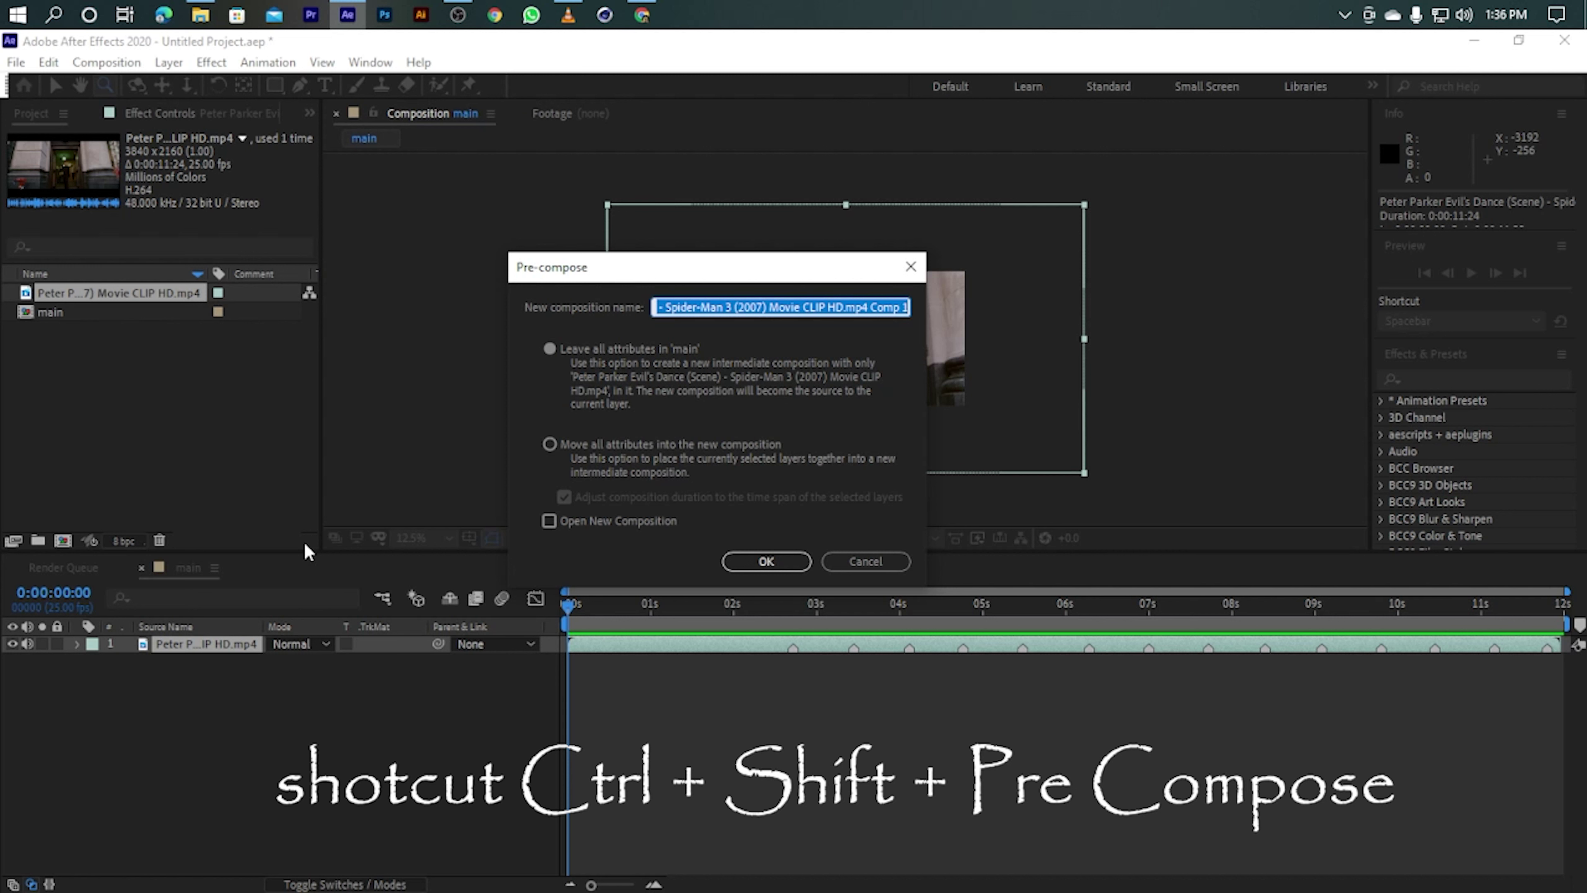
type("poaint")
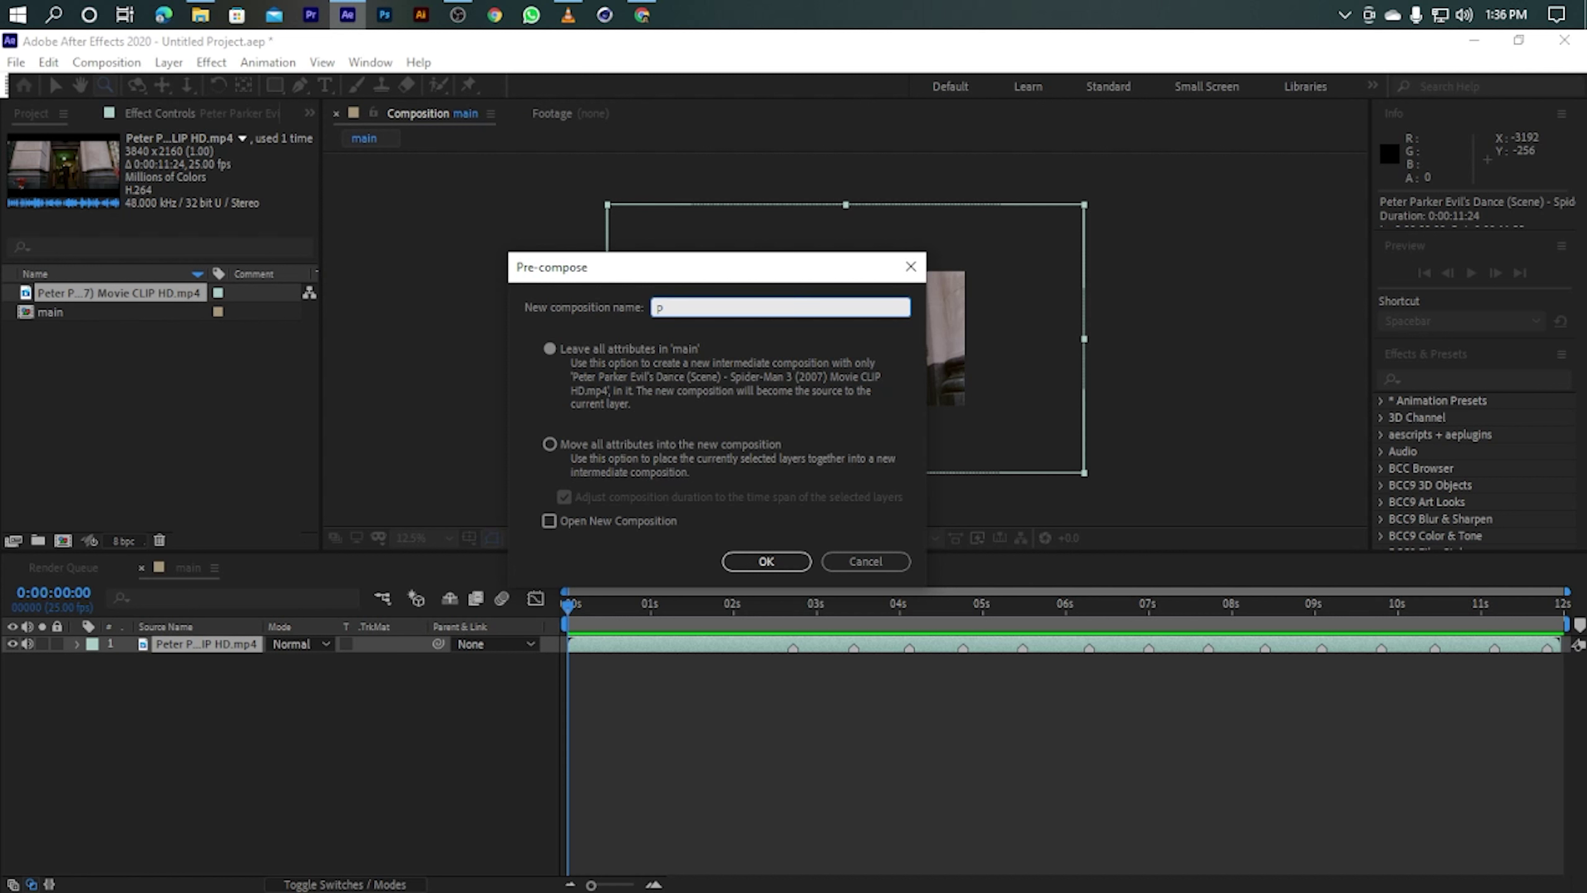
key("Return")
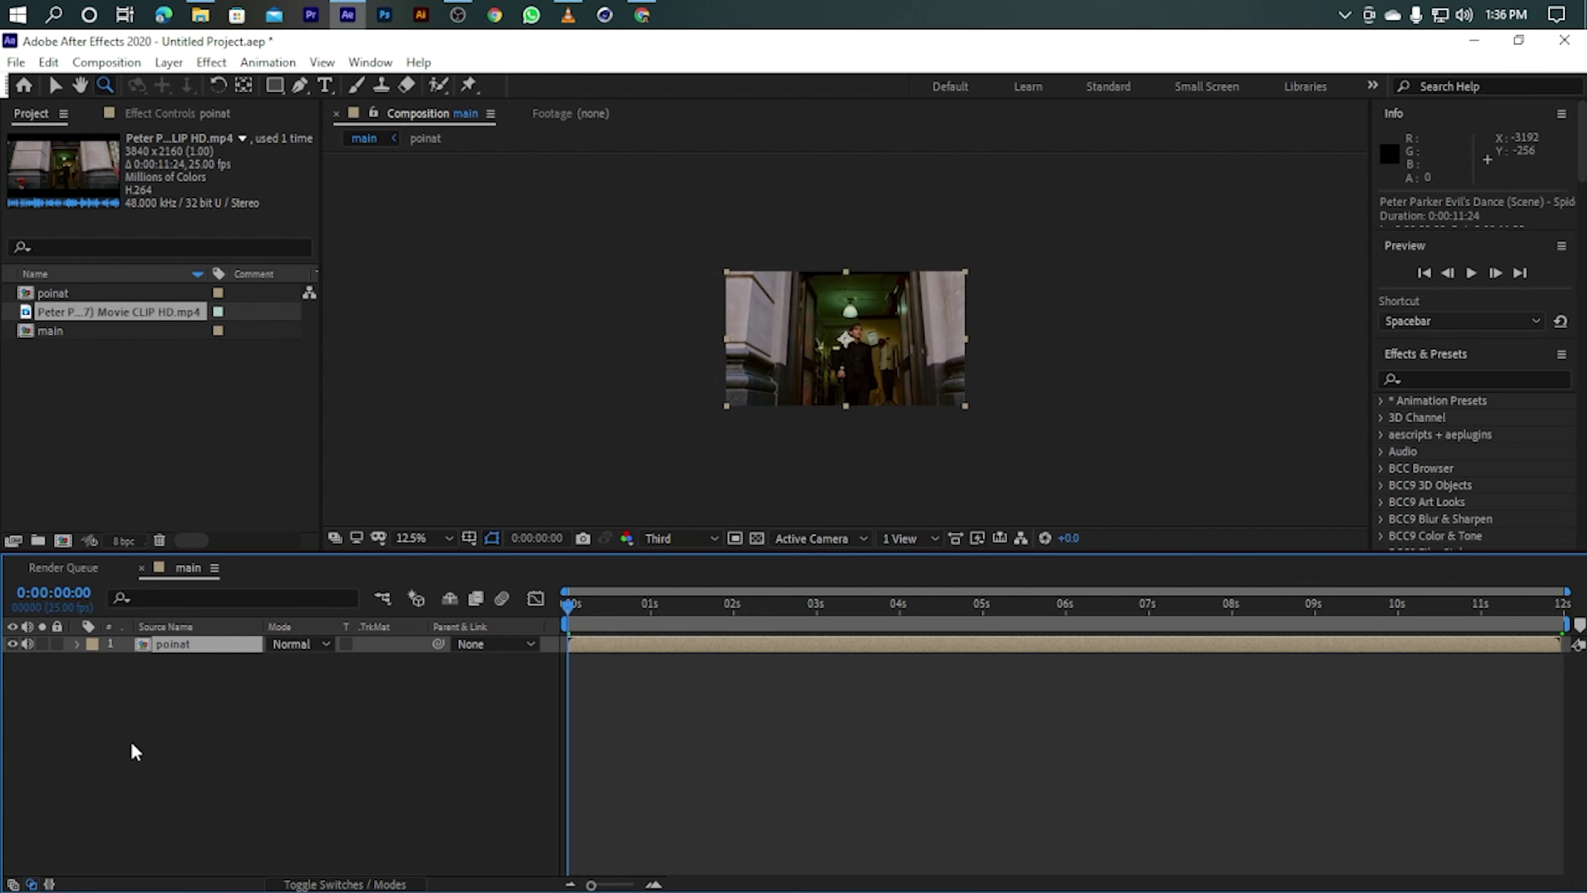
Open the poinat composition and apply Twixtor Pro to the clip layer.
left_click(180, 719)
double_click(183, 646)
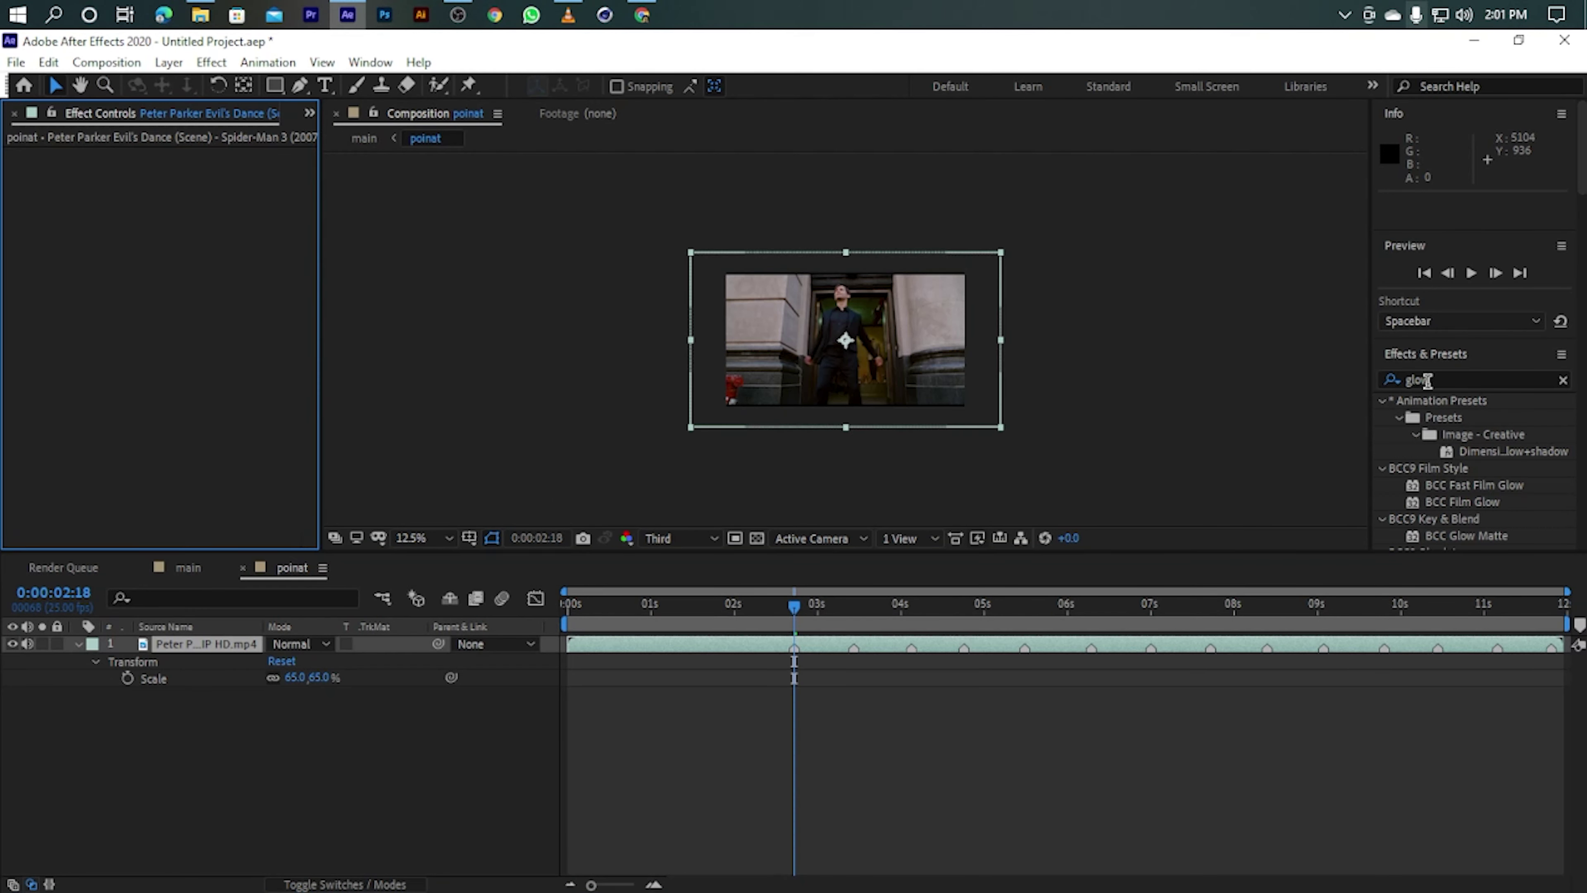
left_click(1563, 380)
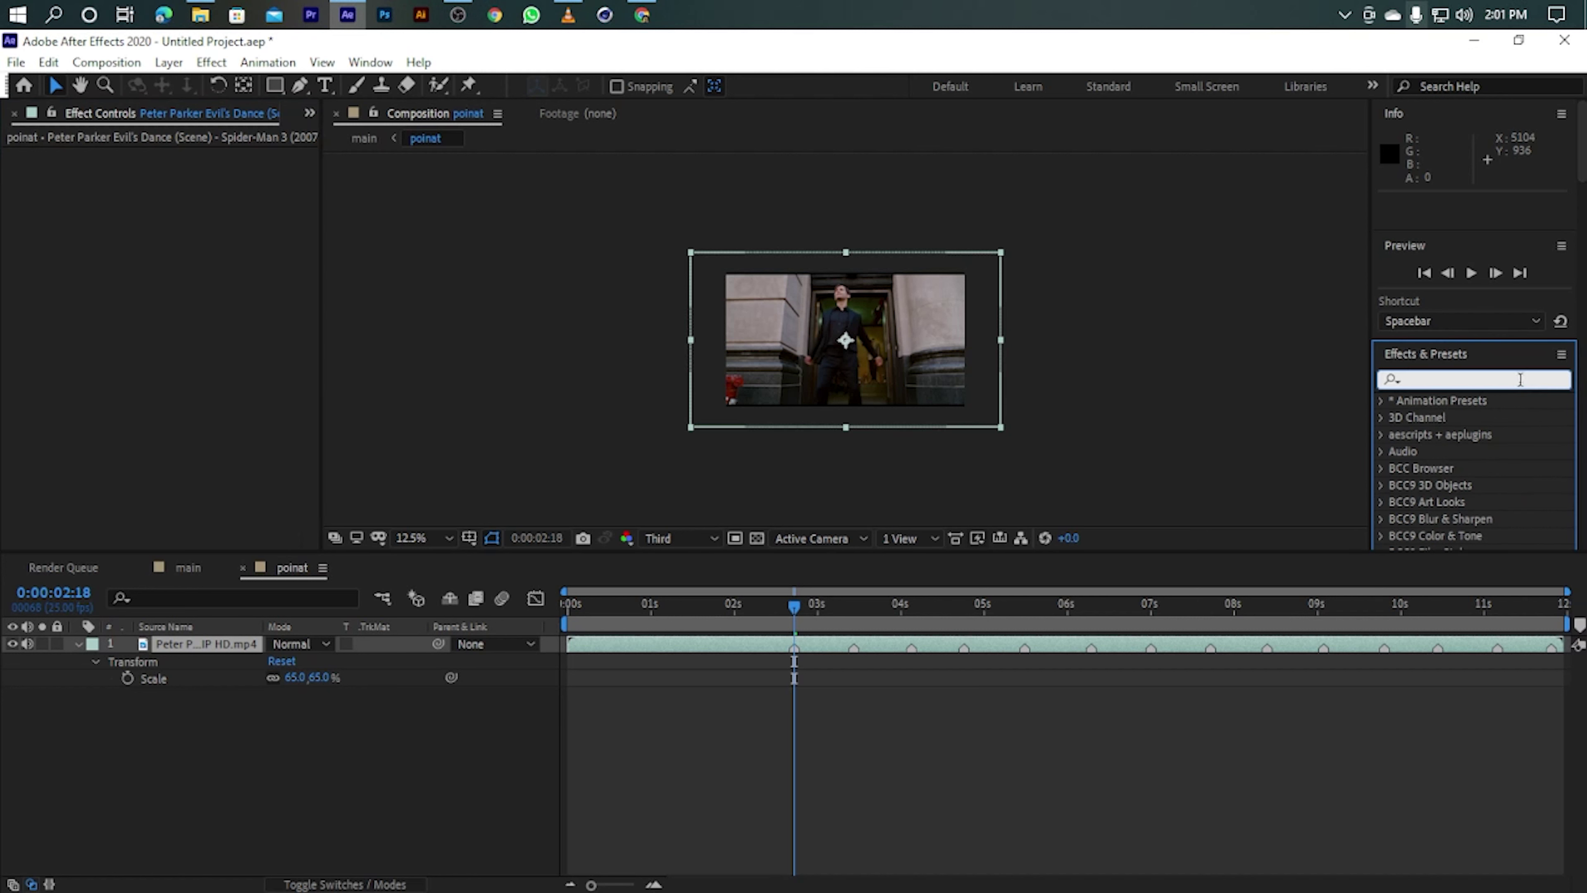
type("twx")
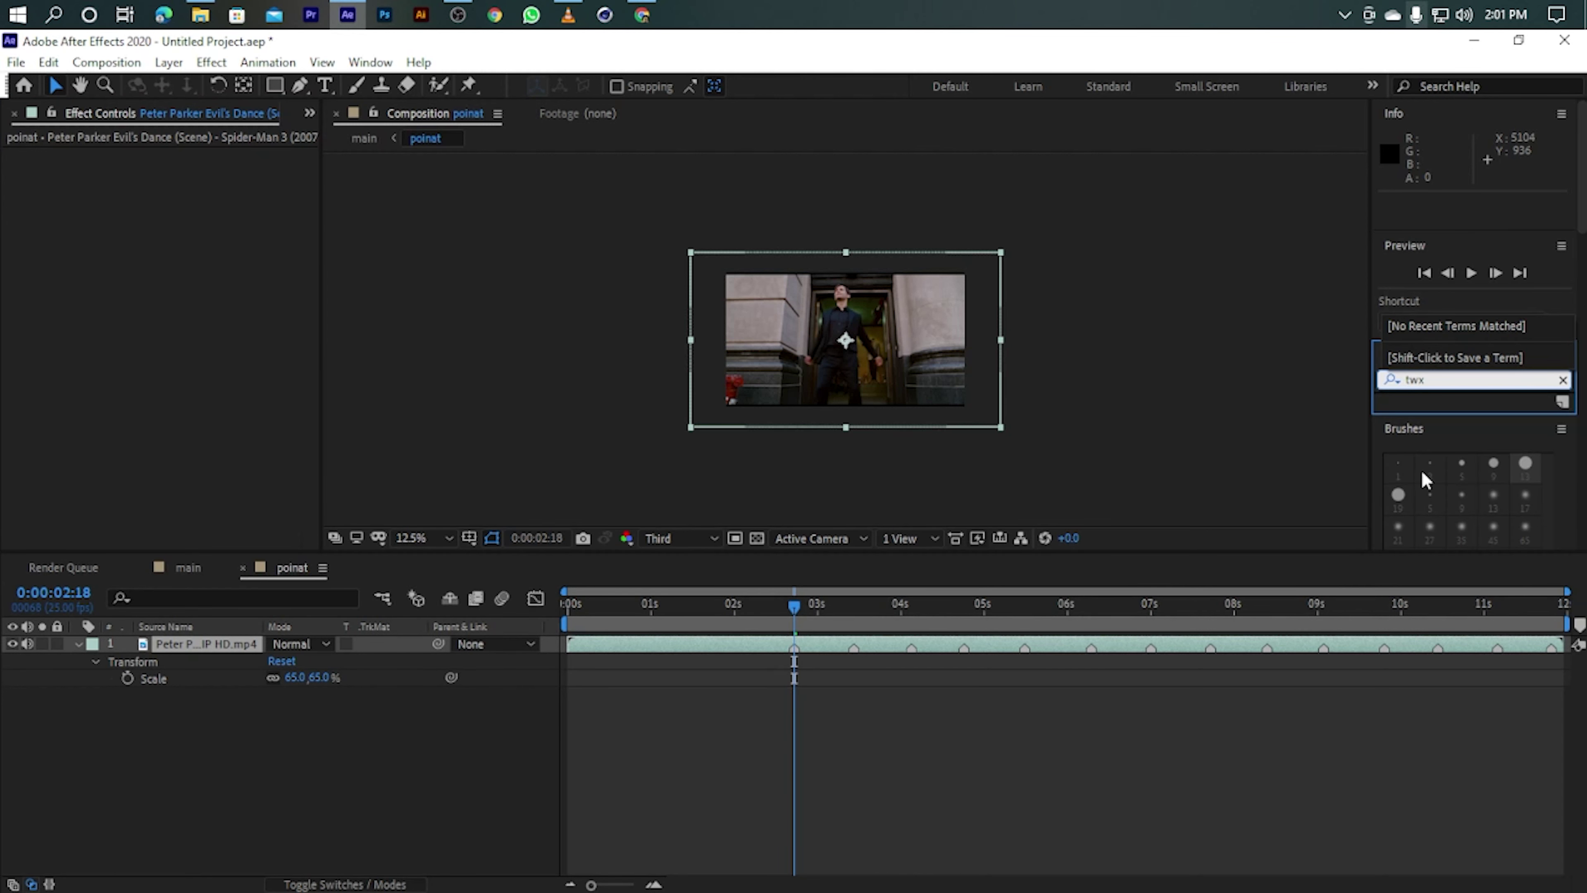
key("BackSpace")
type("ixtor")
left_click(1429, 266)
left_click_drag(1462, 436, 941, 644)
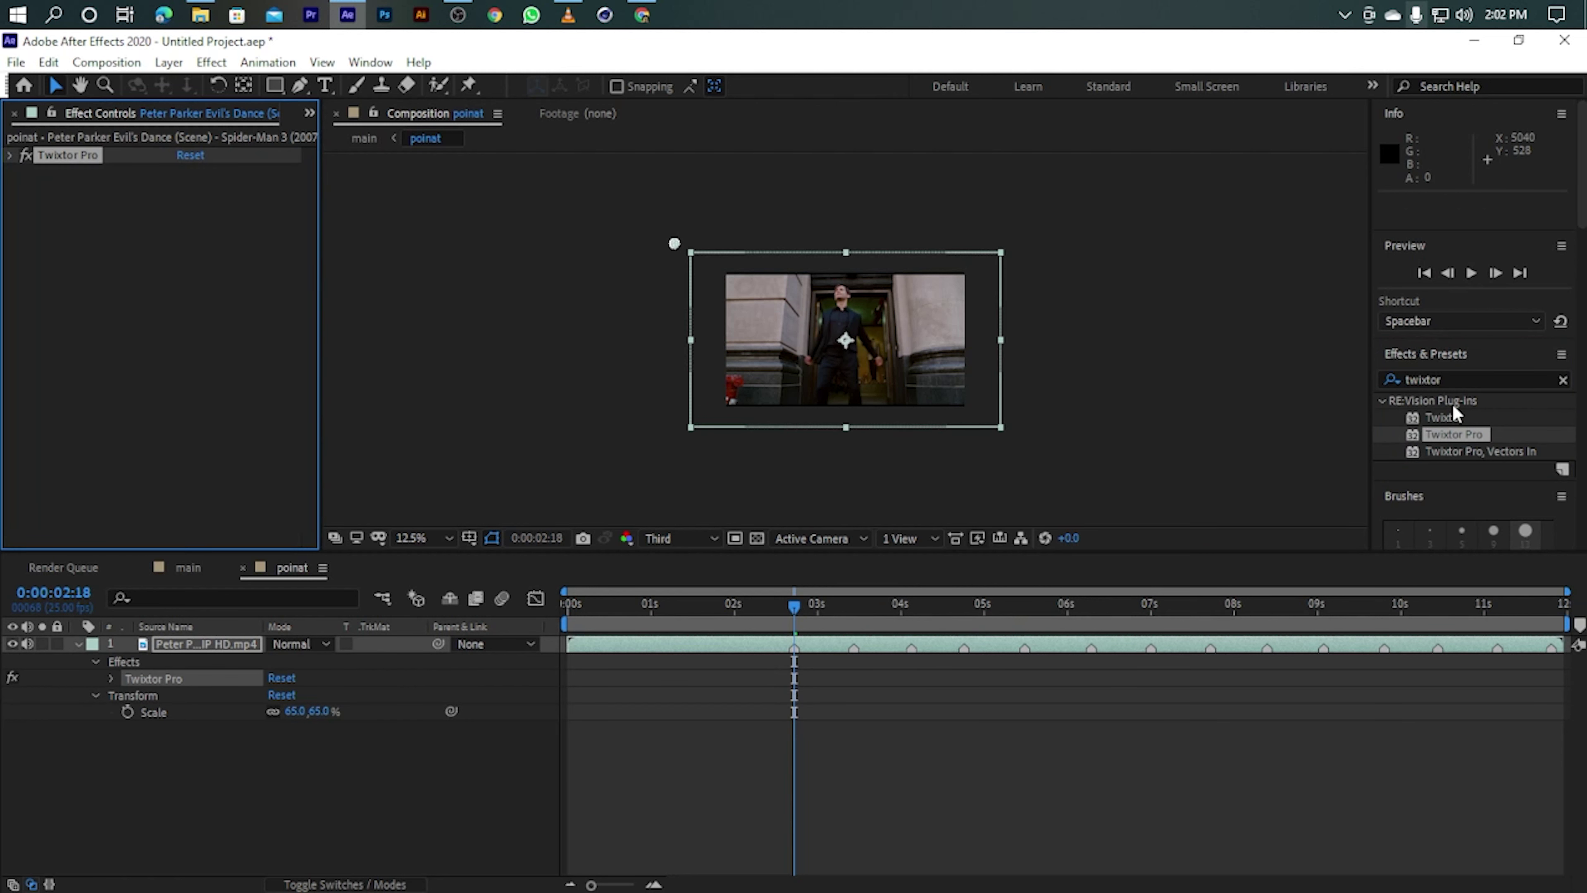
Add Brightness & Contrast and S_Glow effects to the clip layer.
left_click(1447, 378)
type("brig")
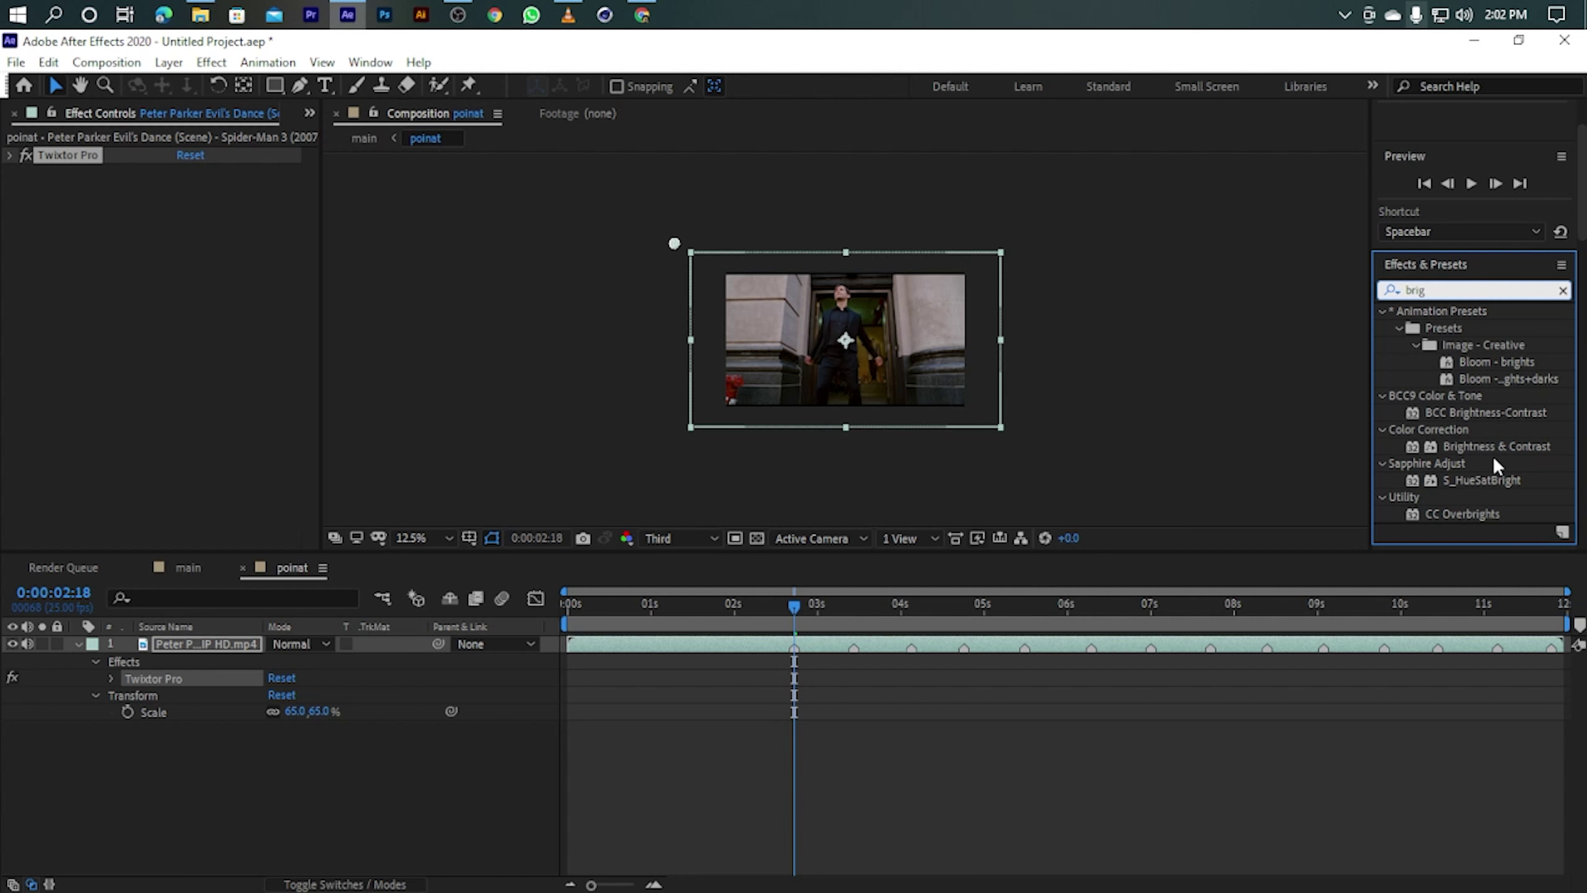
left_click_drag(1490, 446, 820, 644)
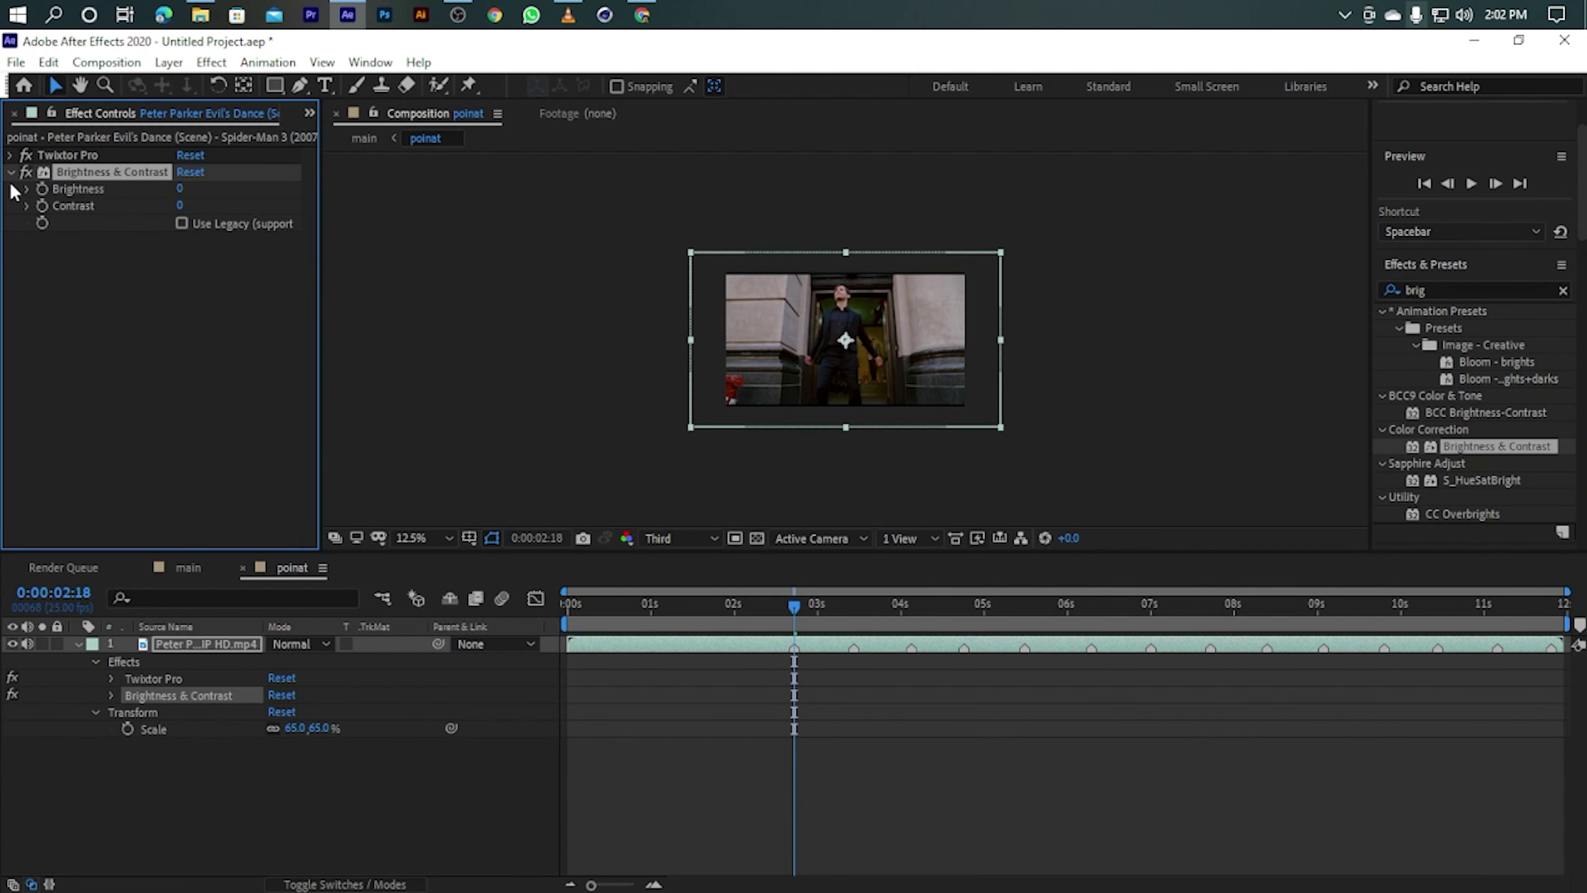
left_click(1451, 289)
type("s")
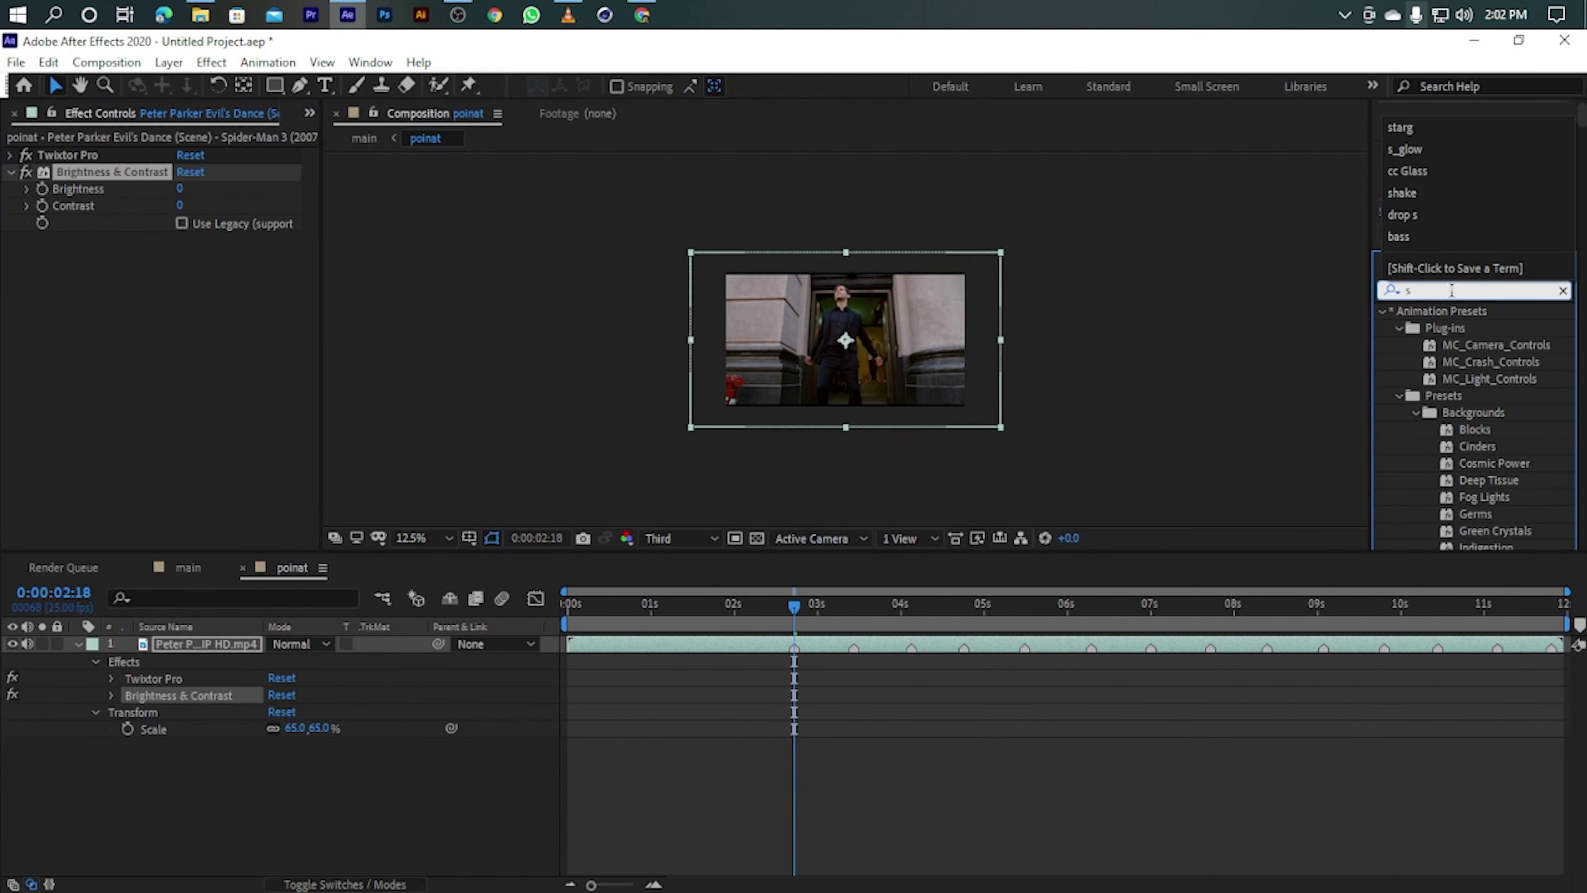
type("_glow")
left_click_drag(1462, 328, 739, 378)
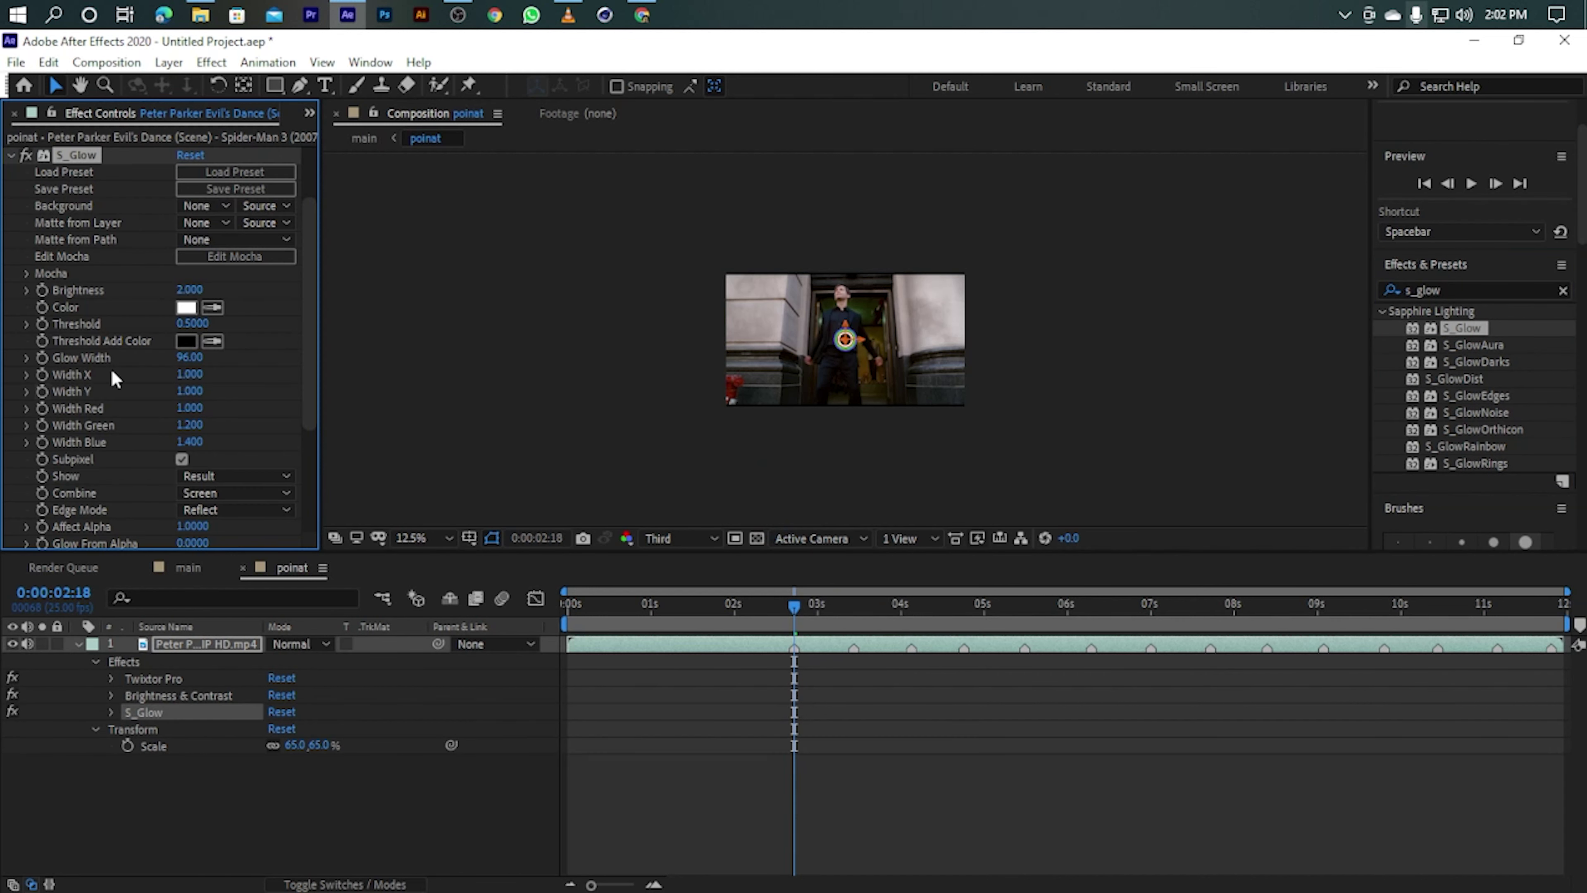
Expand Twixtor Pro, leaving Field Order at None and Motion Vectors at Best.
left_click(11, 155)
left_click(11, 155)
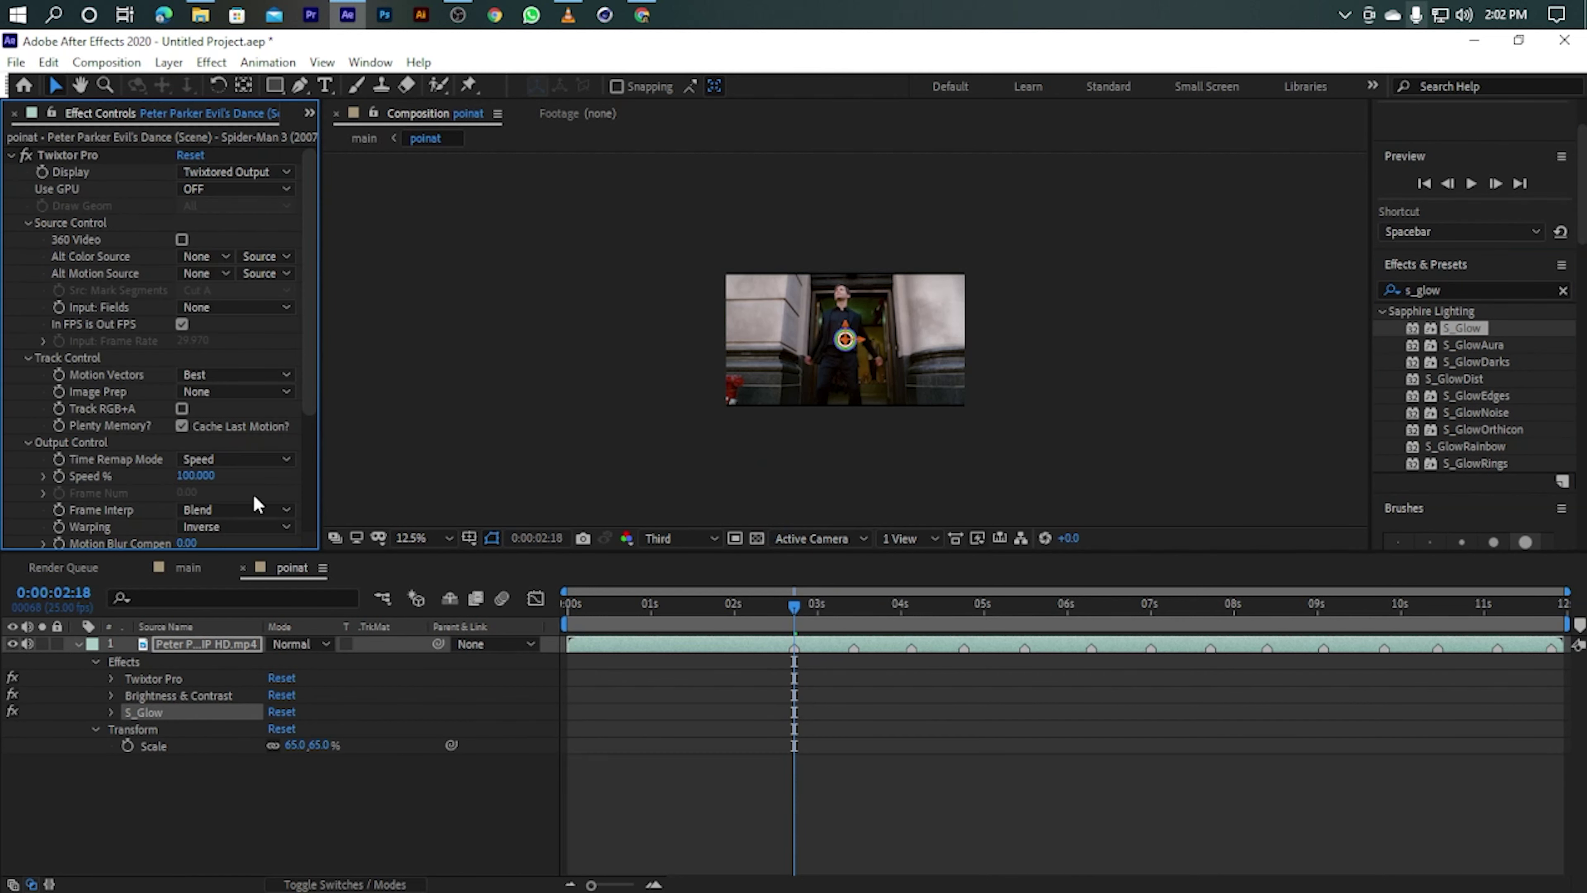
left_click(217, 308)
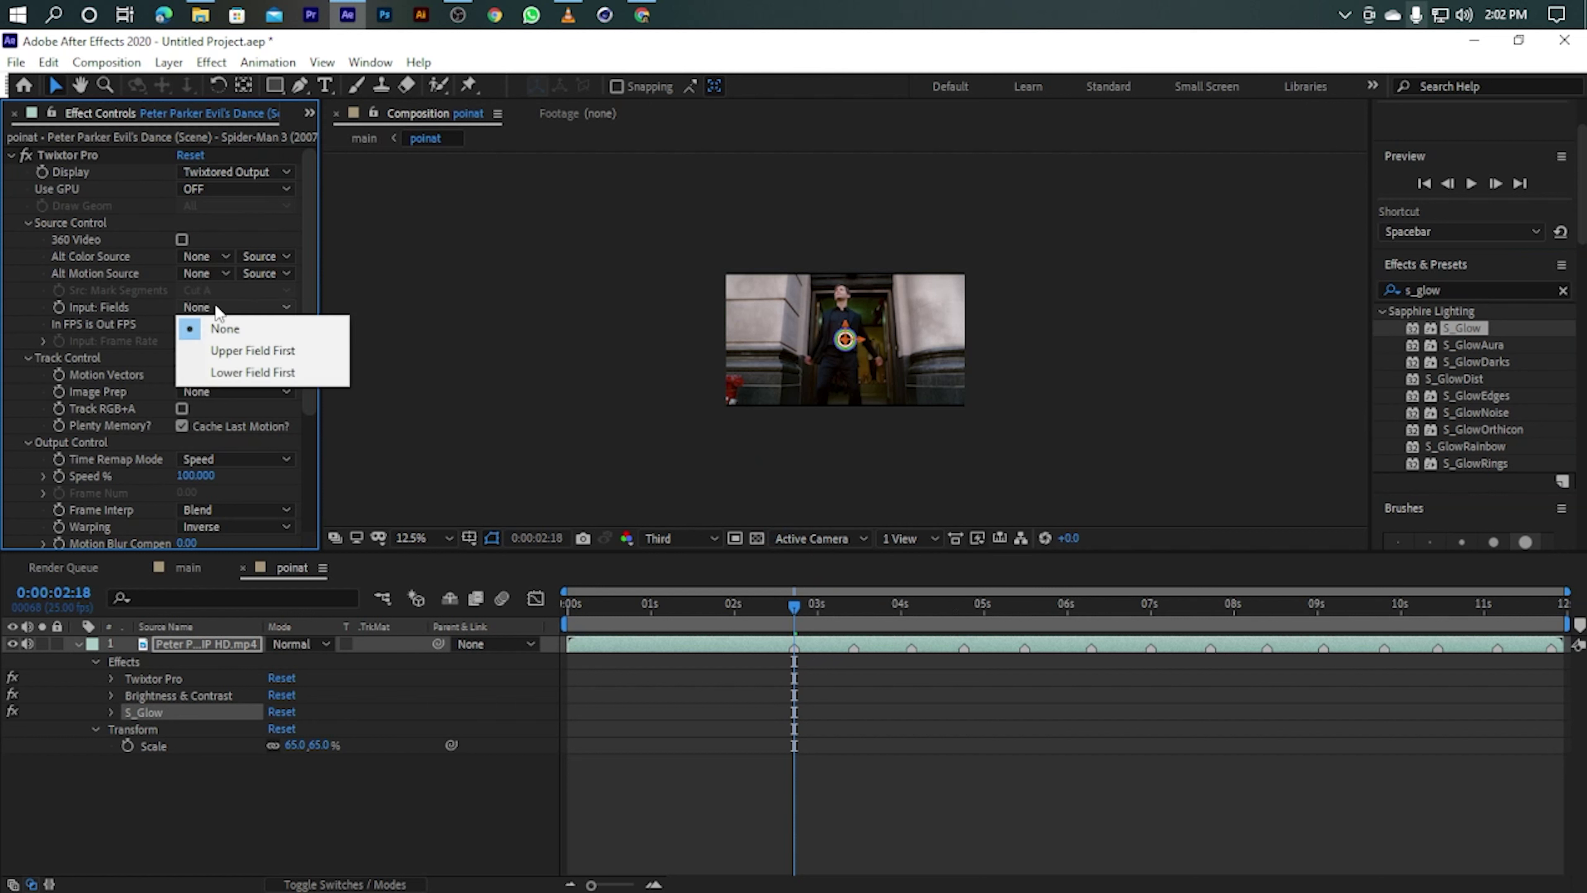
left_click(215, 328)
left_click(225, 375)
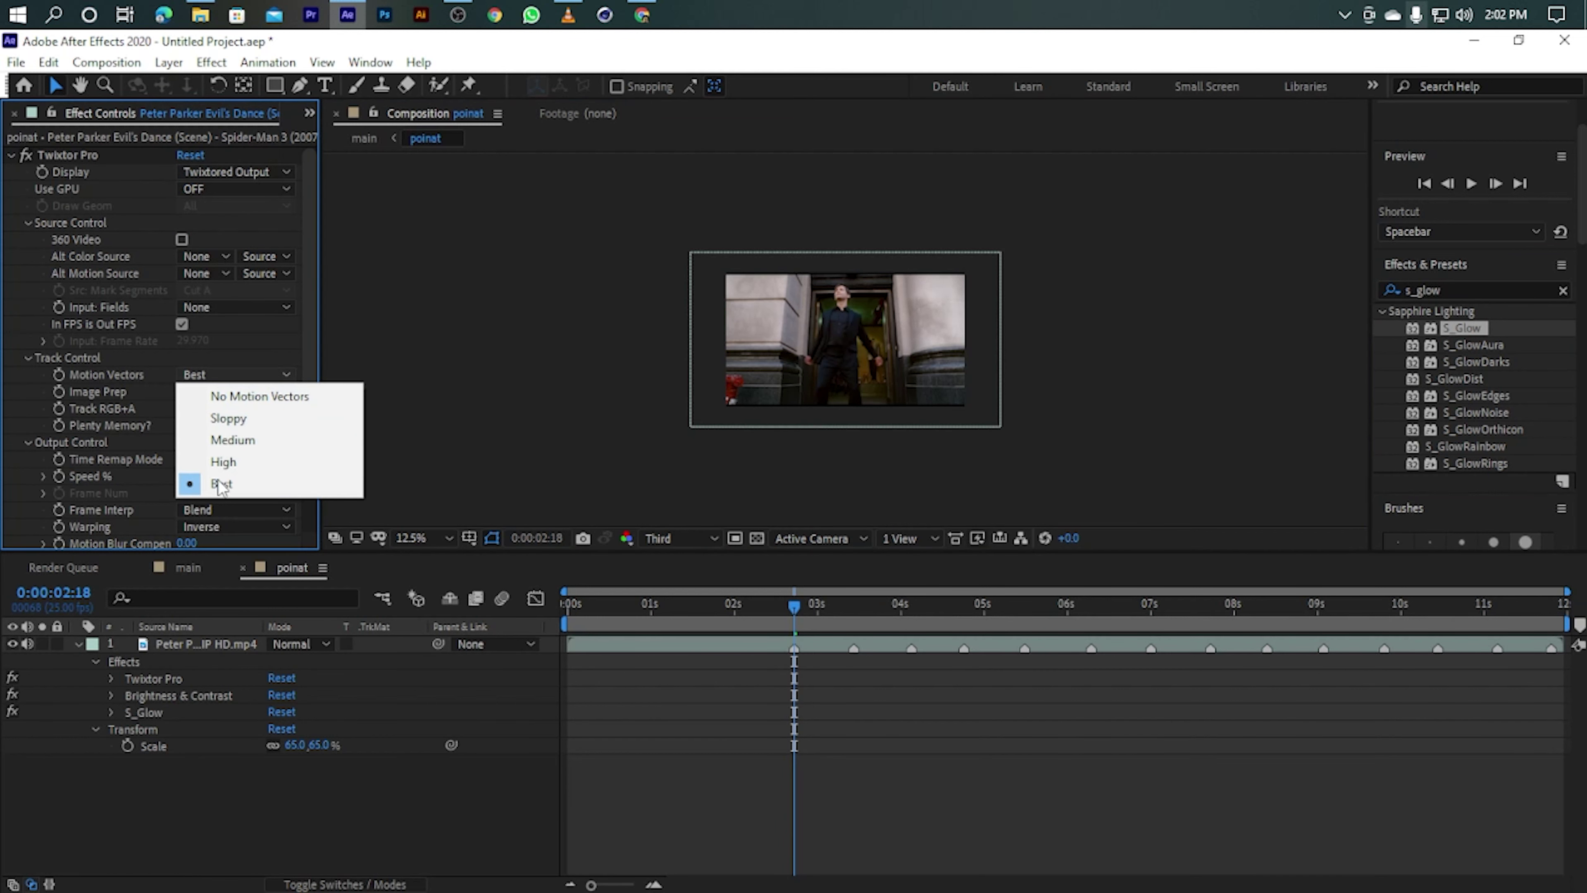
left_click(215, 482)
Set Image Prep to Contrast/Edge Enhance, Frame Interp to Motion Weighted Blend, Warping to Inverse w/ Smart Blend.
left_click(200, 388)
left_click(230, 436)
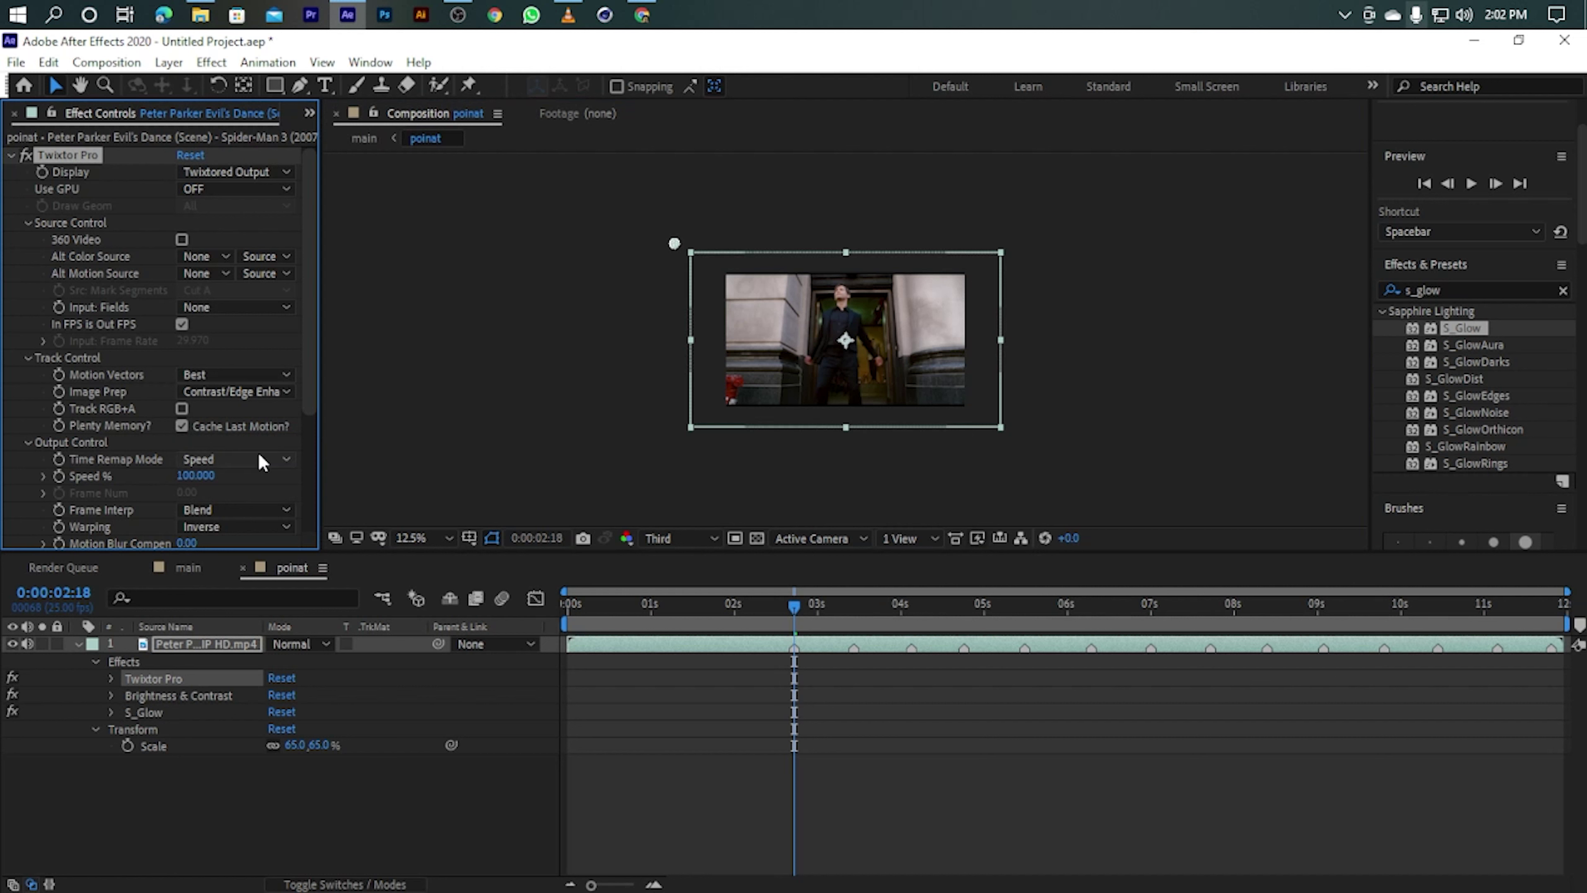
scroll(406, 451, "down", 1)
left_click(231, 510)
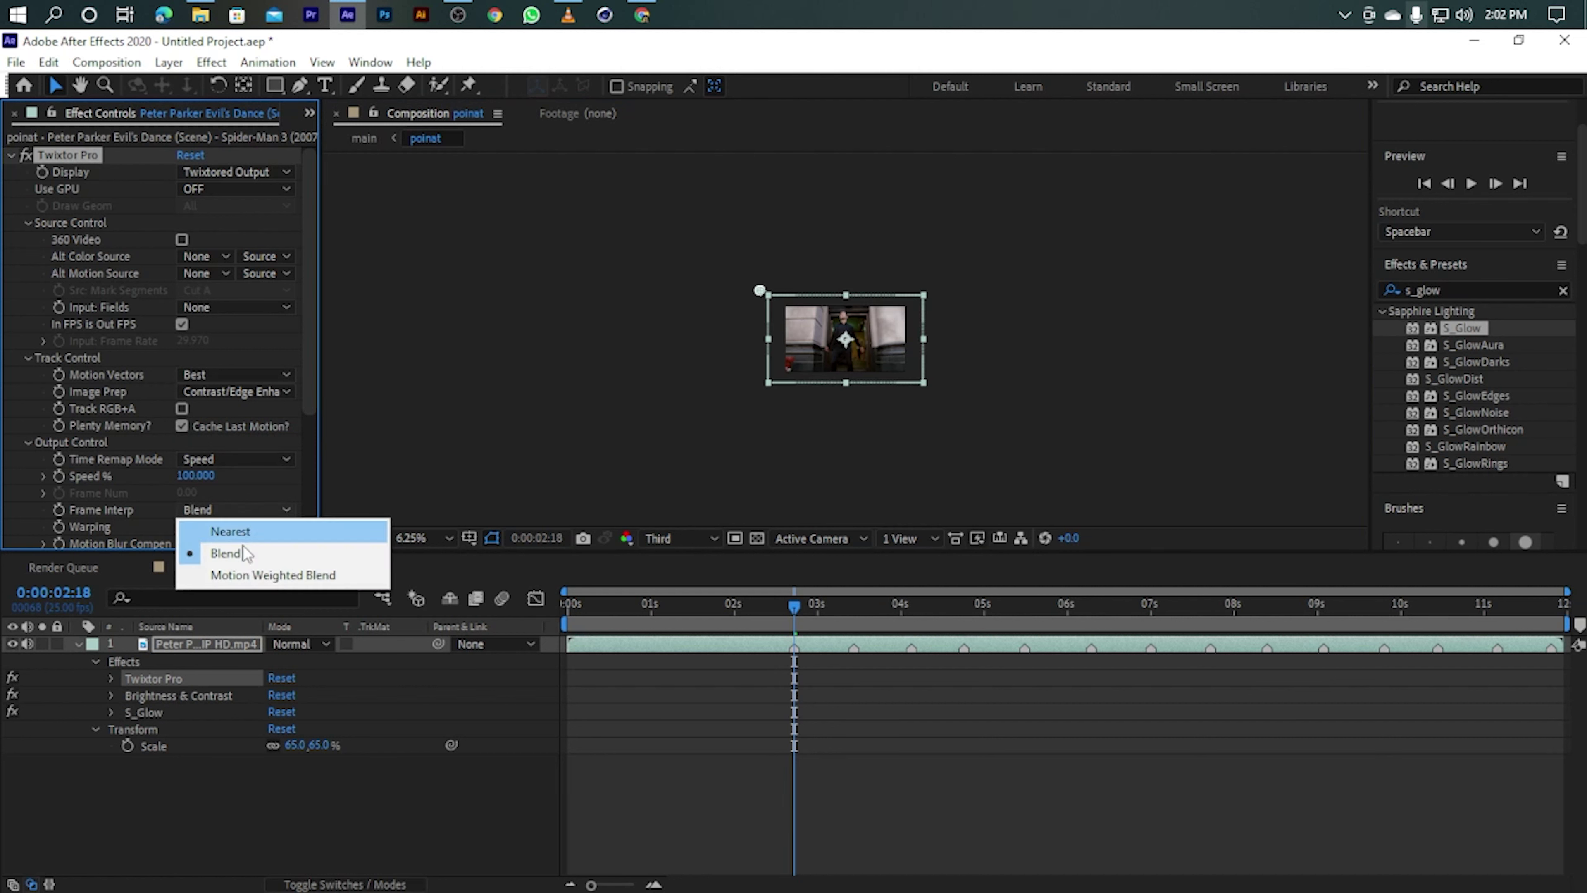
left_click(246, 575)
left_click(231, 527)
left_click(237, 571)
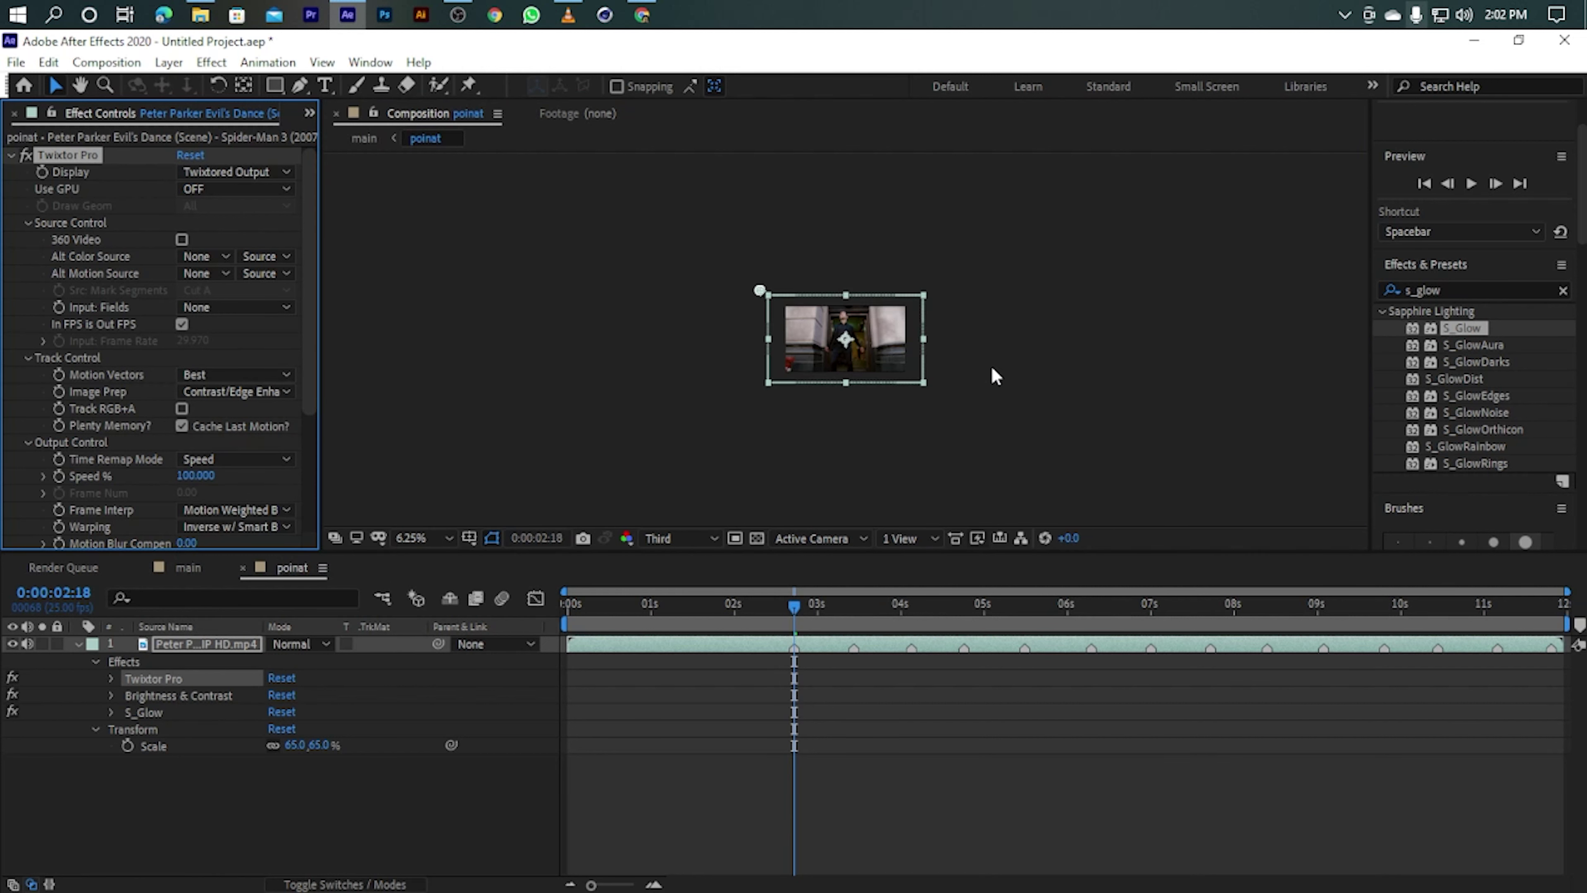
left_click(81, 644)
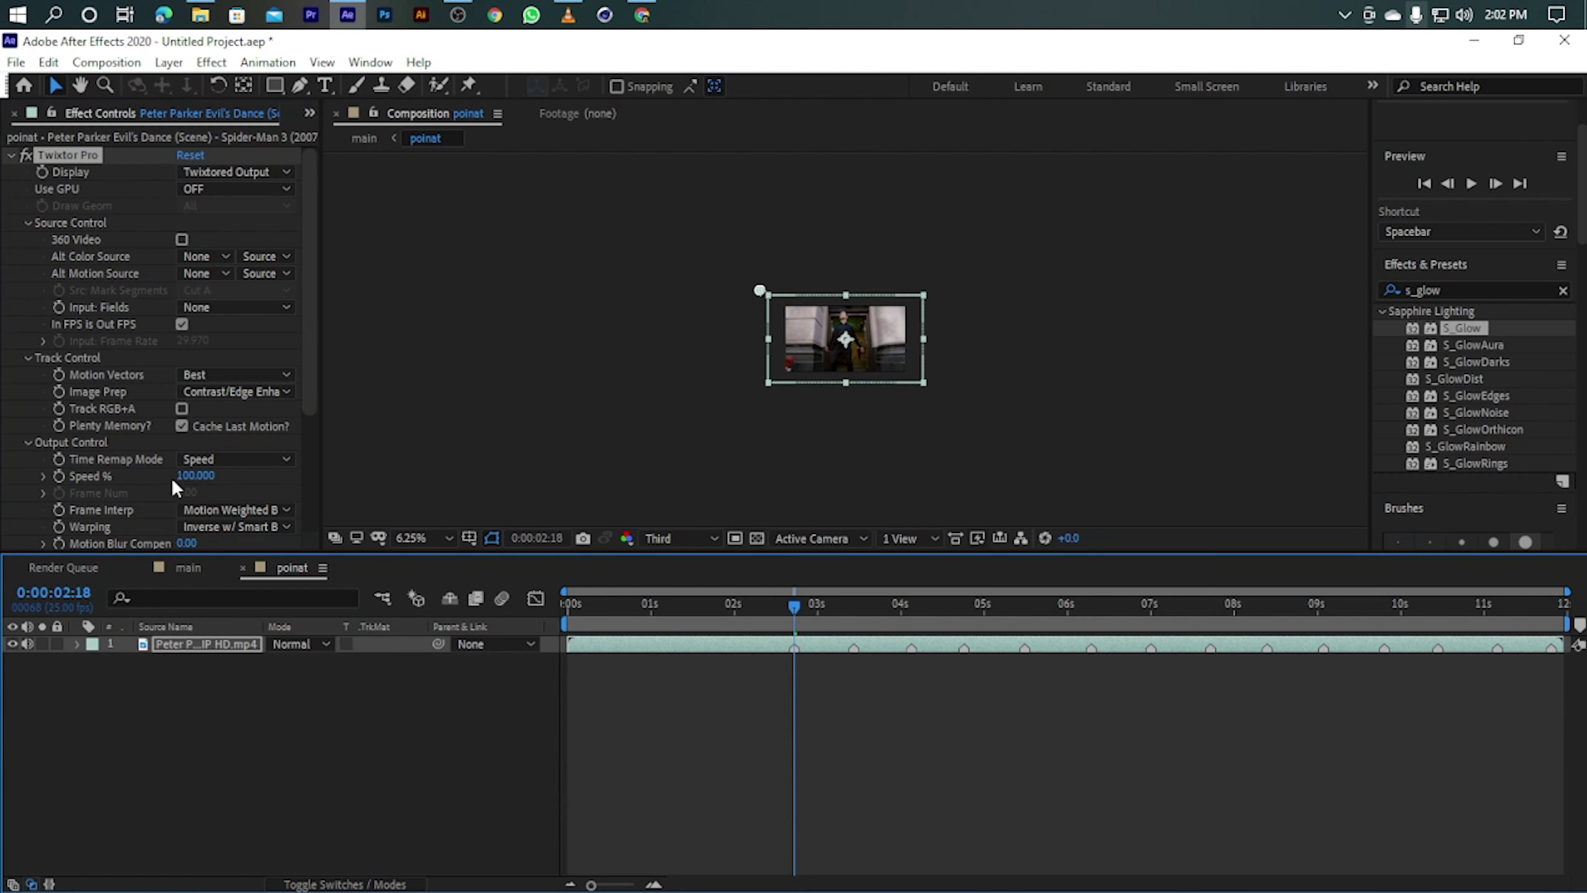
Key Twixtor Speed % from 100 to 200 at the 2:18 beat and paste the pair at 0:00:03:11.
left_click(60, 475)
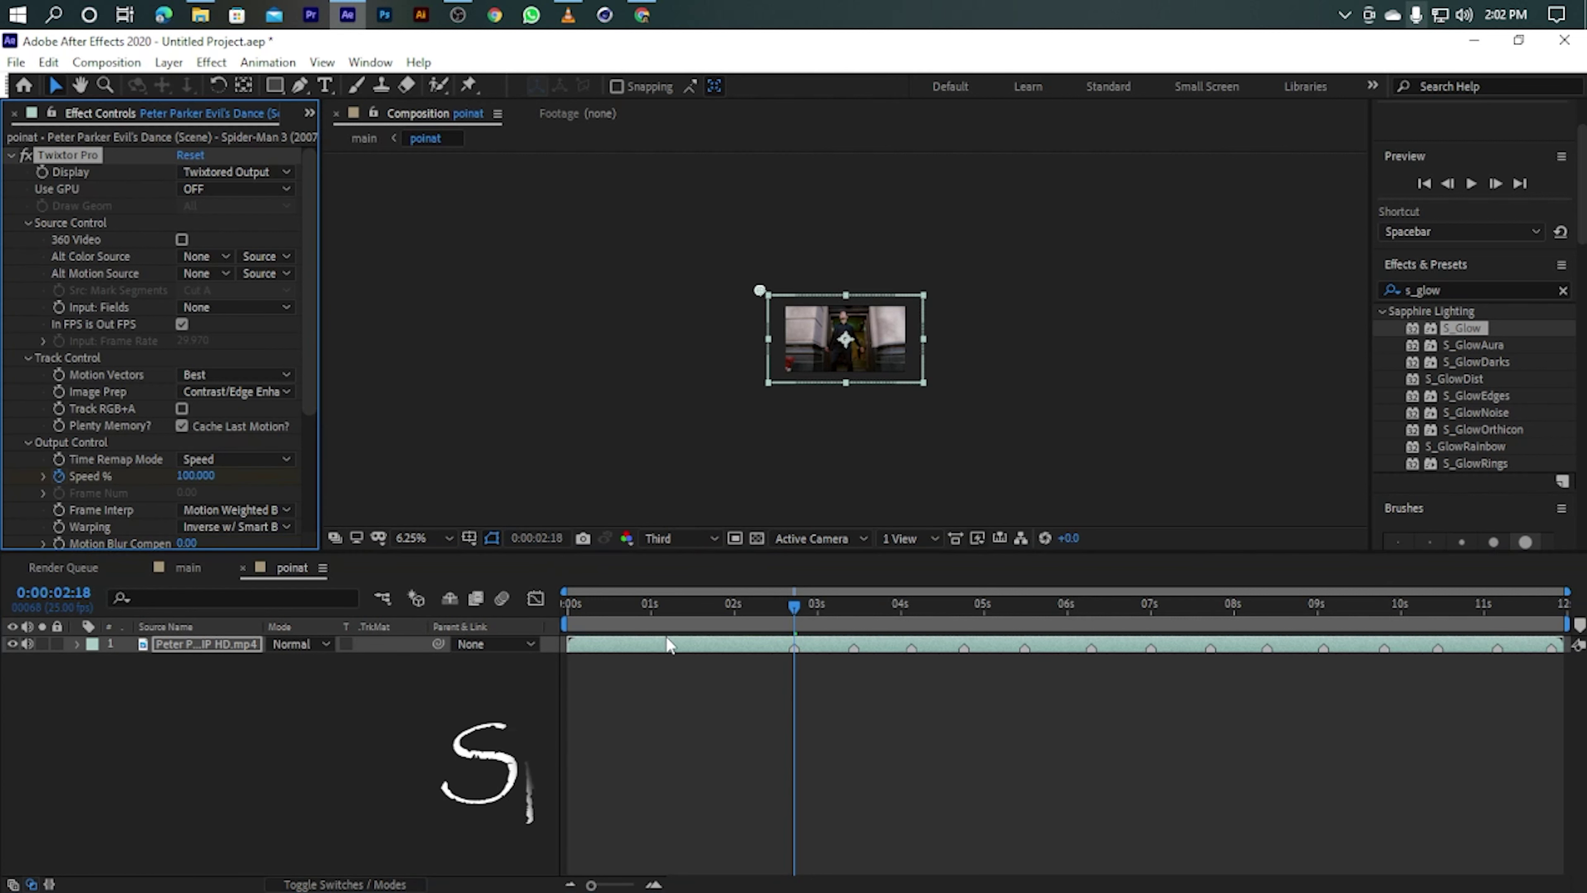
key("u")
left_click(785, 679)
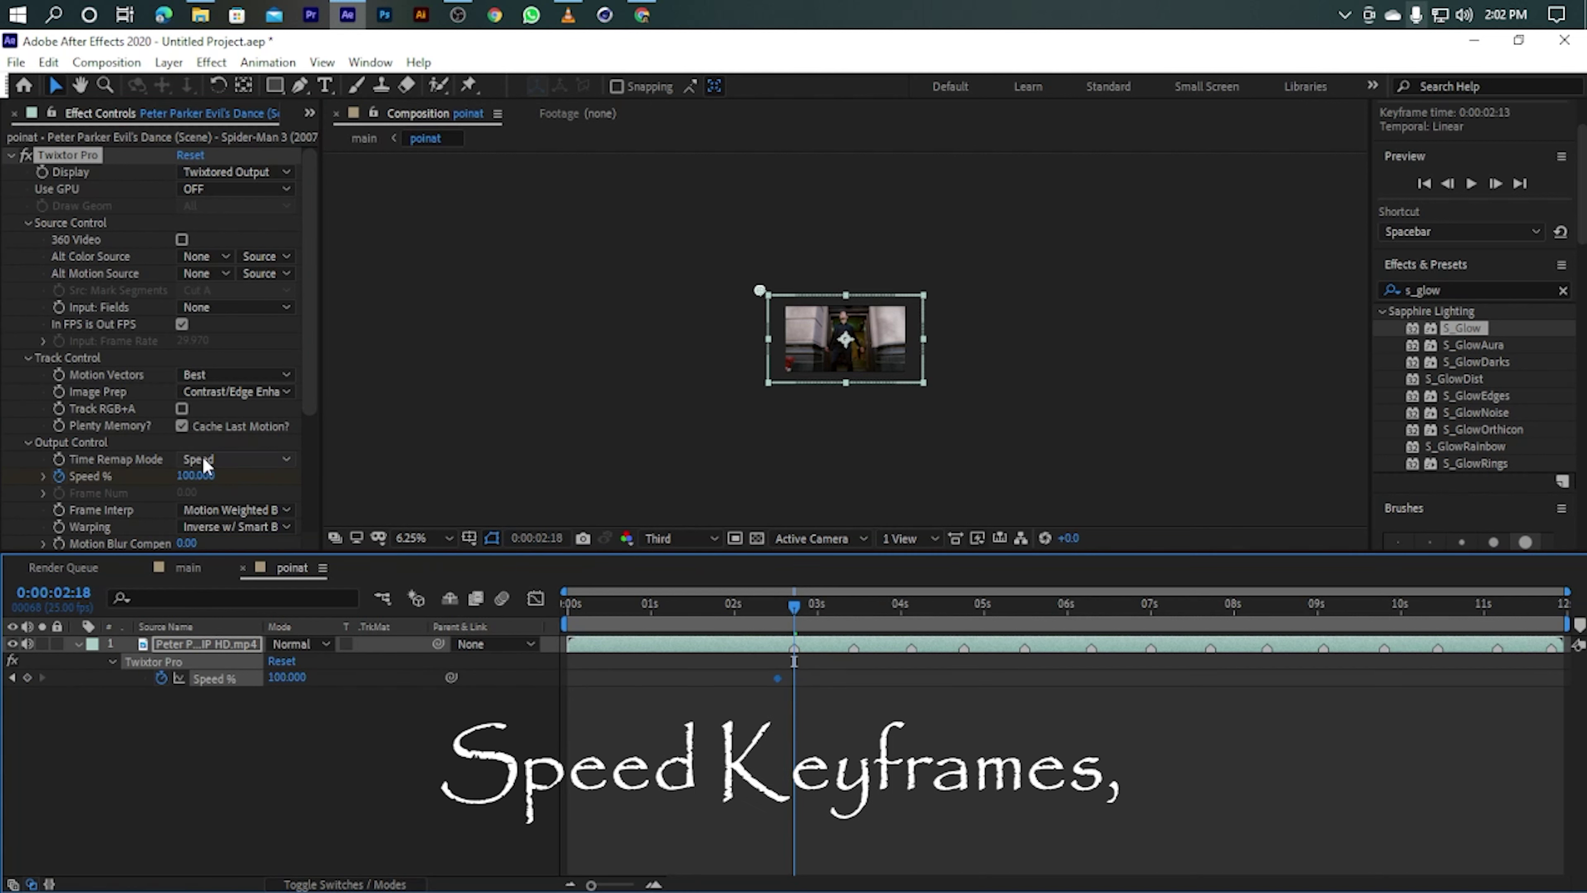
left_click(188, 477)
type("200")
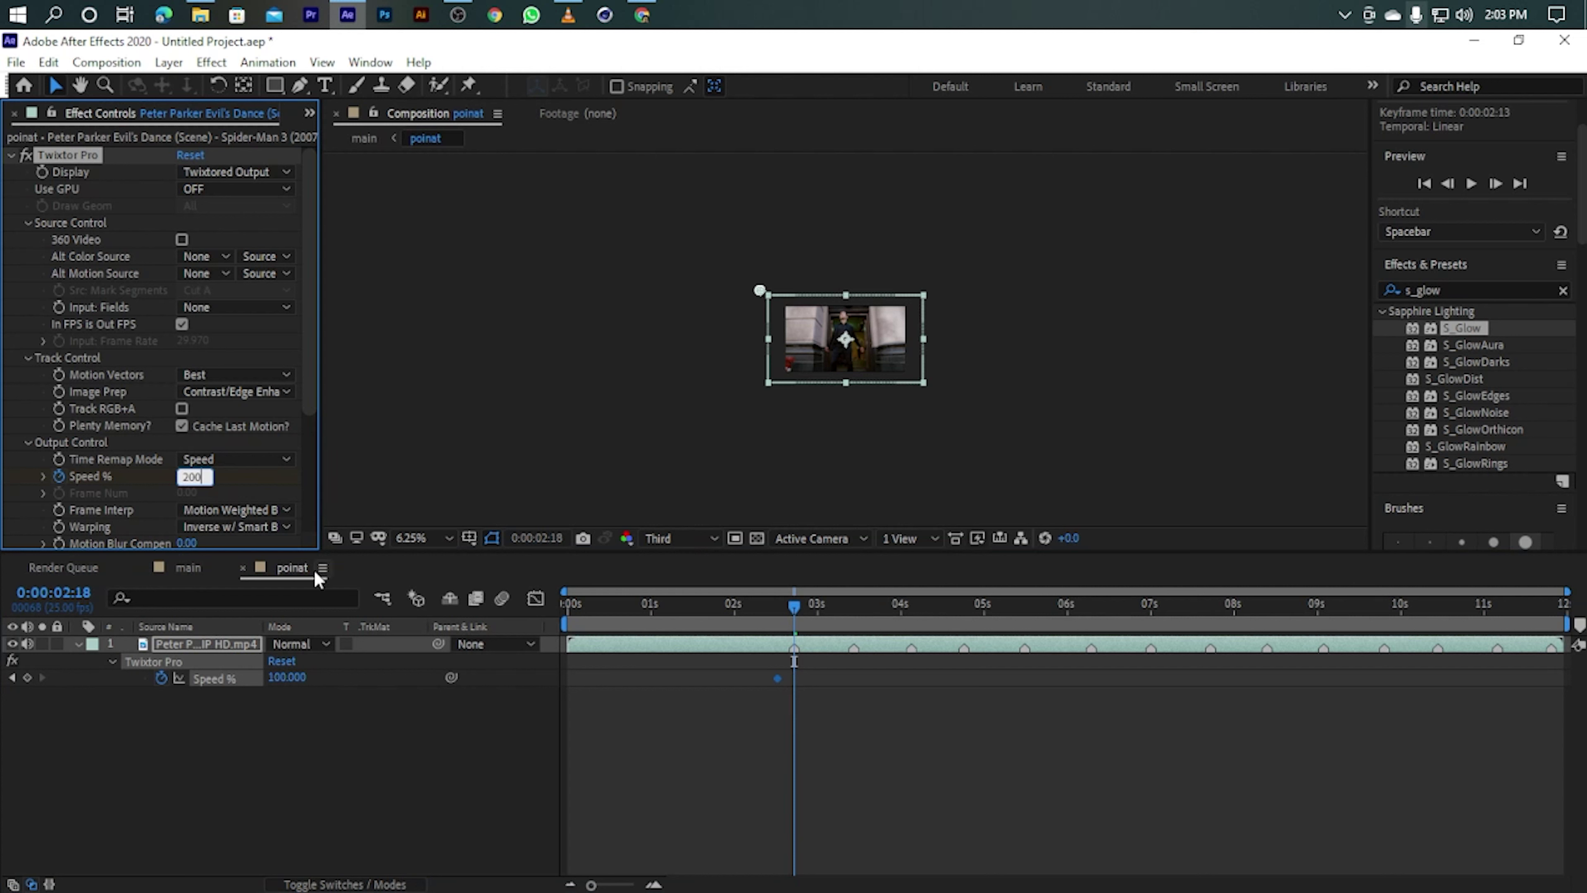
key("Return")
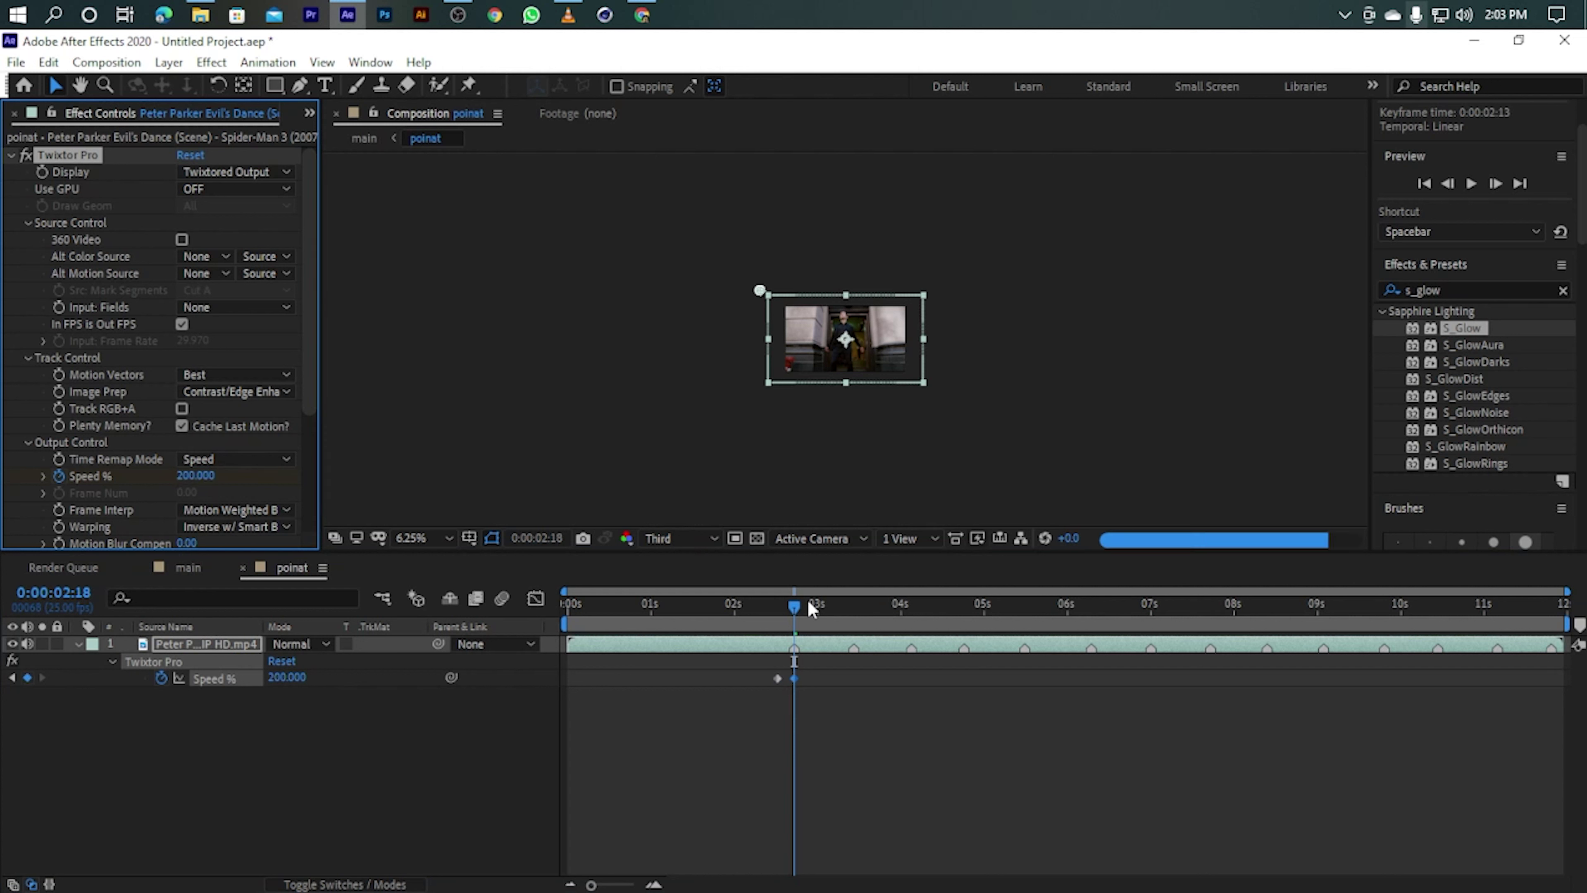
left_click_drag(792, 602, 853, 610)
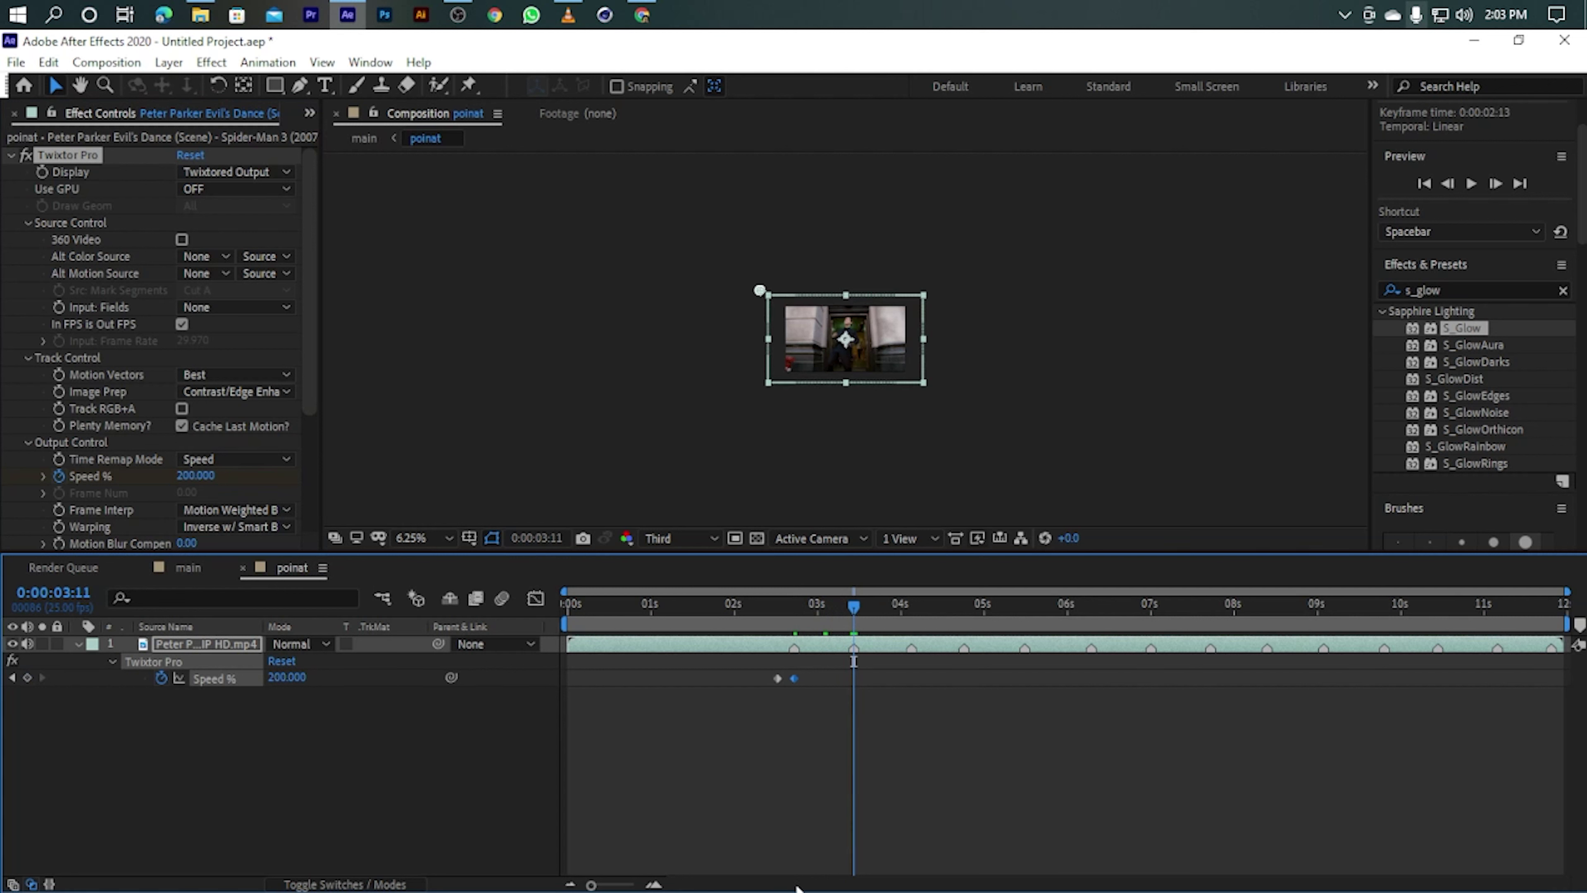
key("ctrl+v")
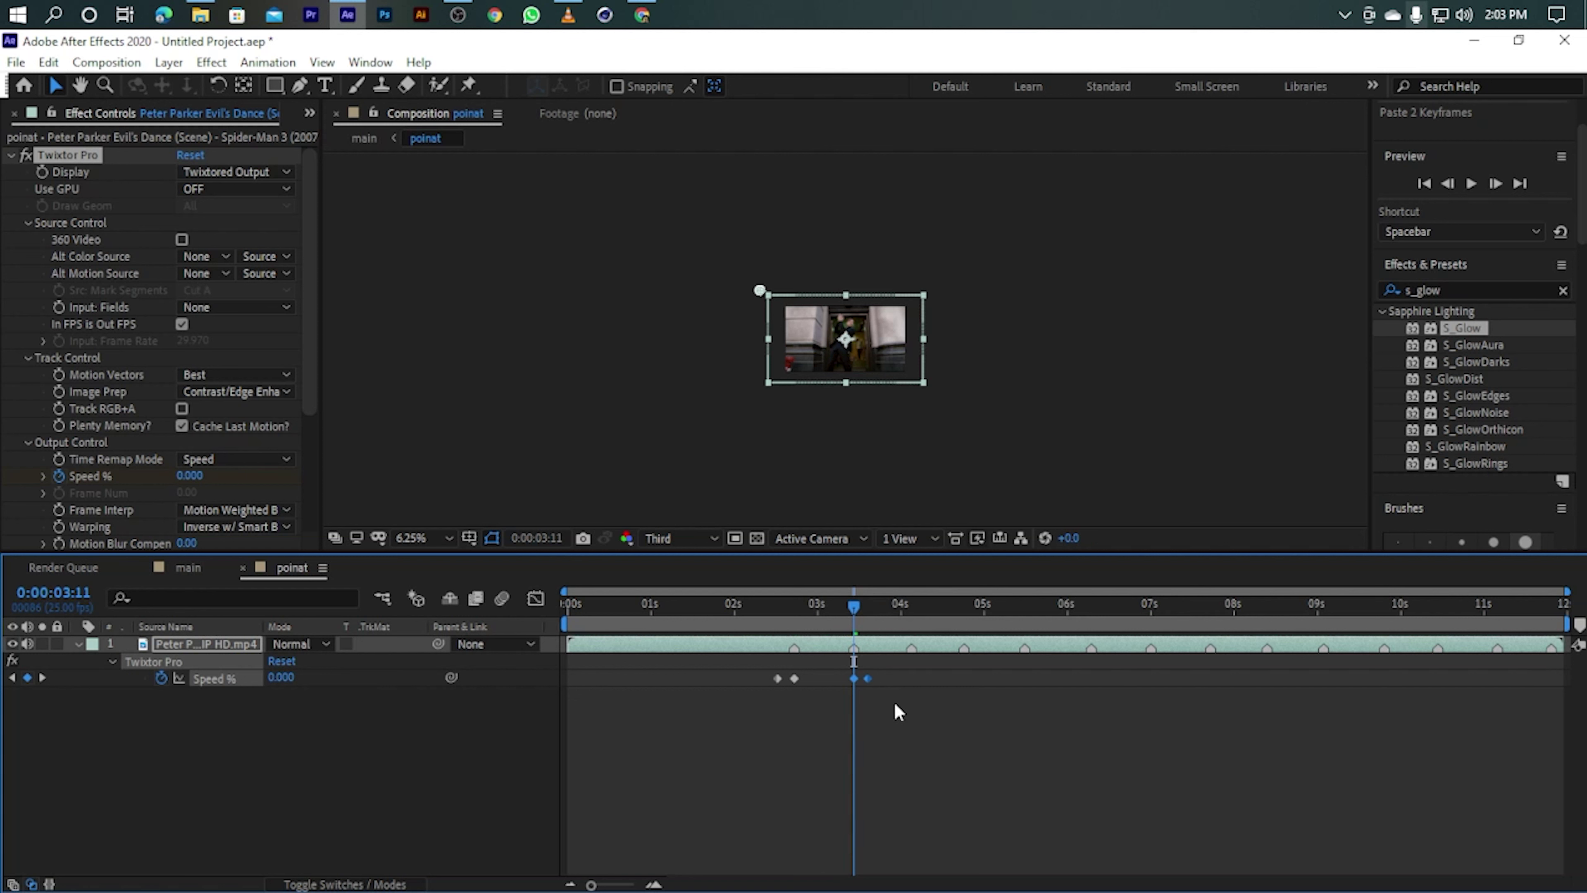
Undo the pair paste, then copy the 3:11 speed keyframe and paste it back.
key("ctrl+z")
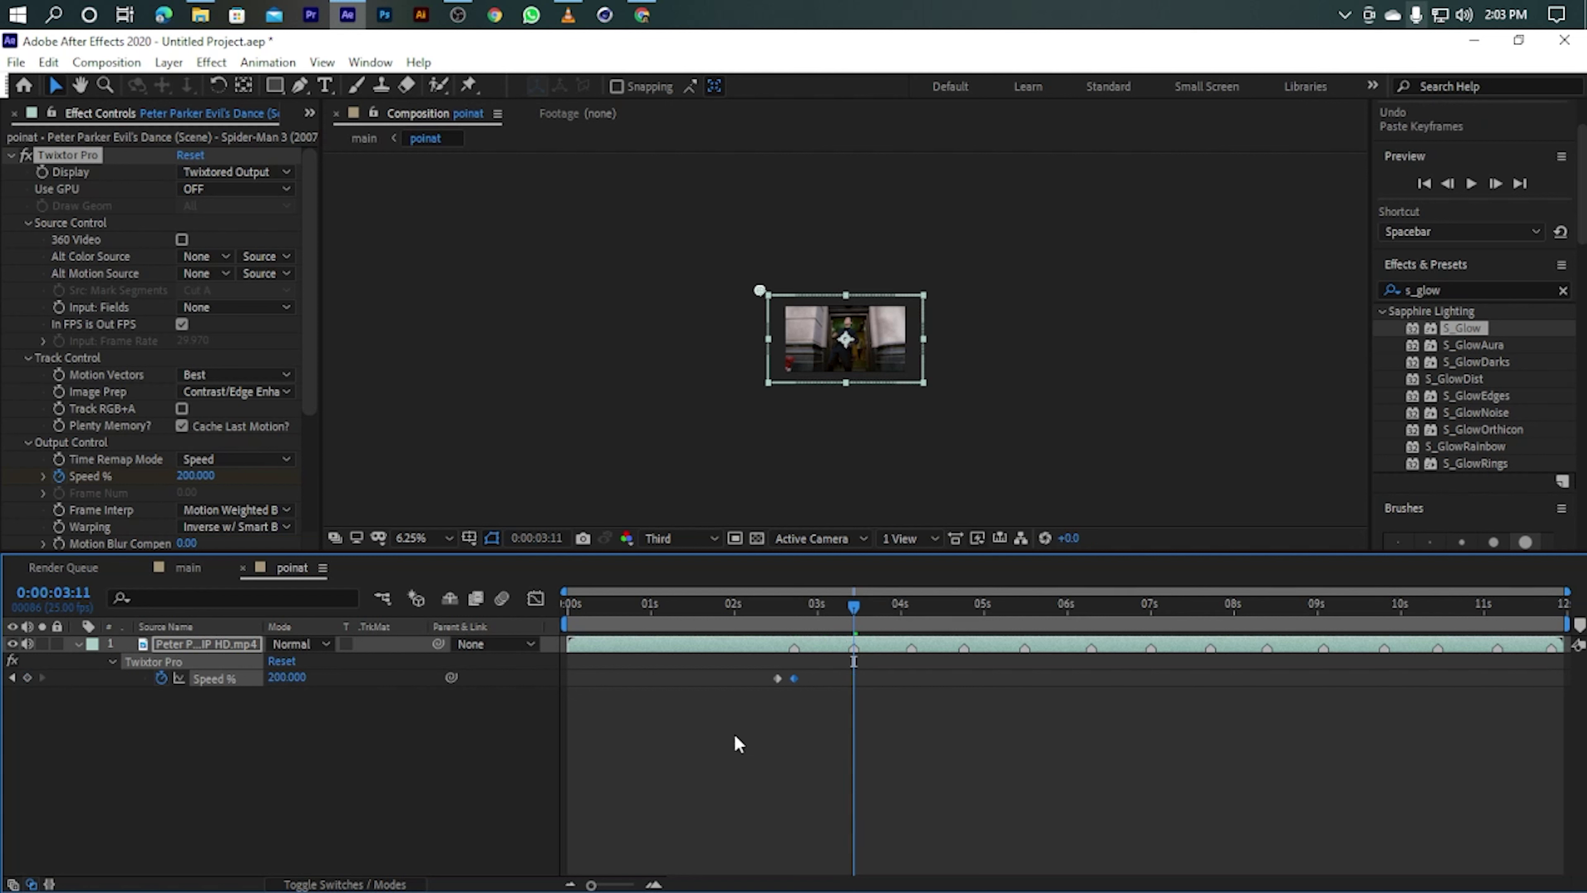
left_click(734, 734)
left_click(794, 678)
key("ctrl+c")
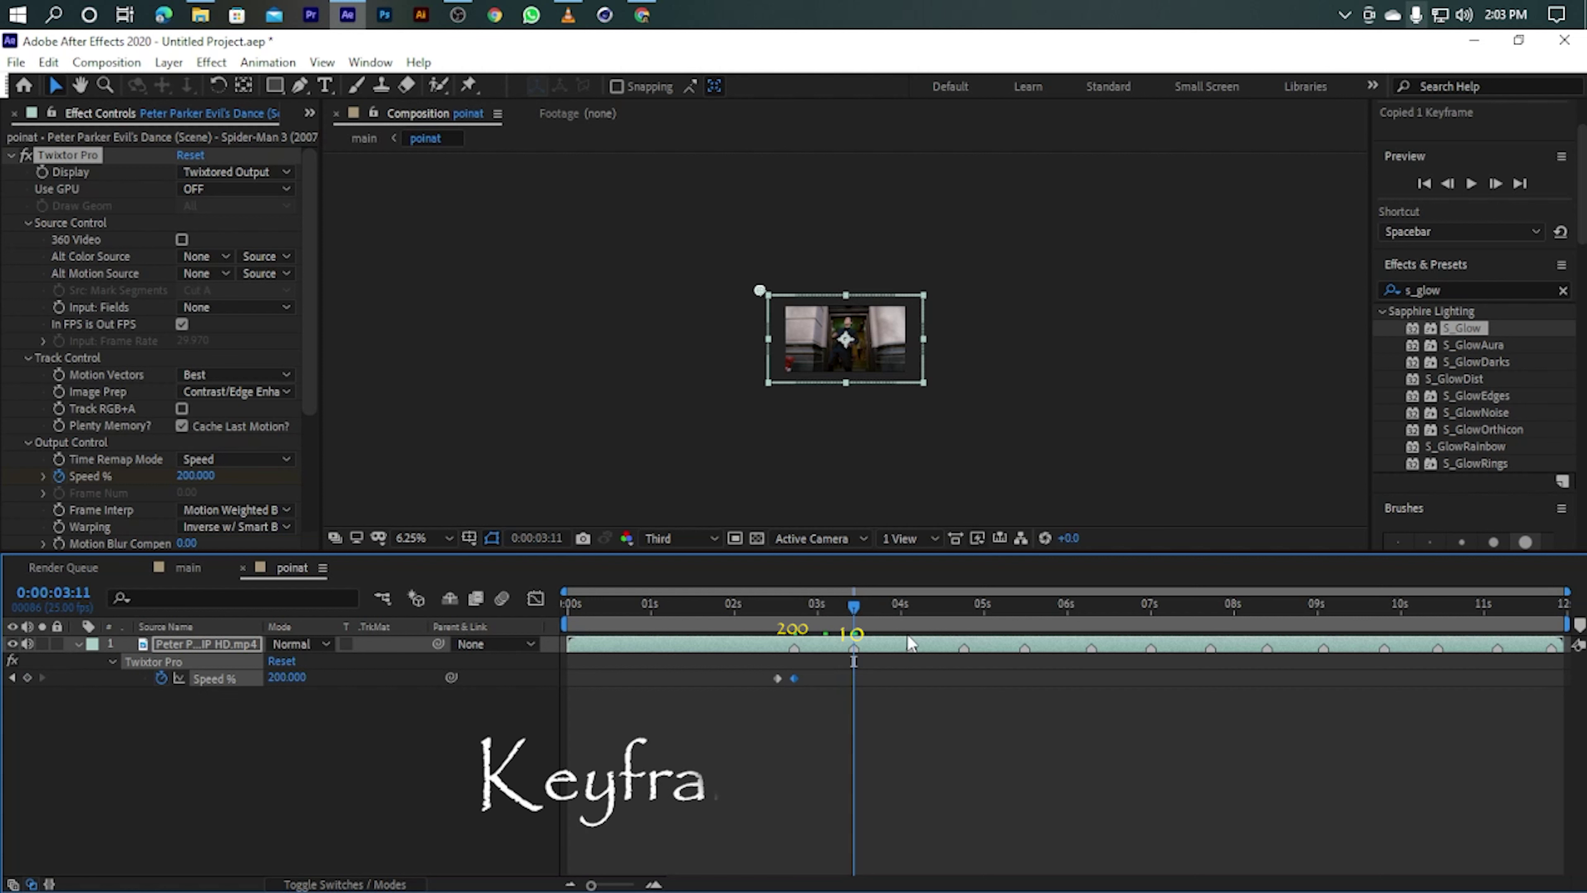
key("ctrl+v")
Paste the speed keyframe on the beats at 4:19, 5:13, 6:07, 7:00 and 7:18.
left_click(913, 610)
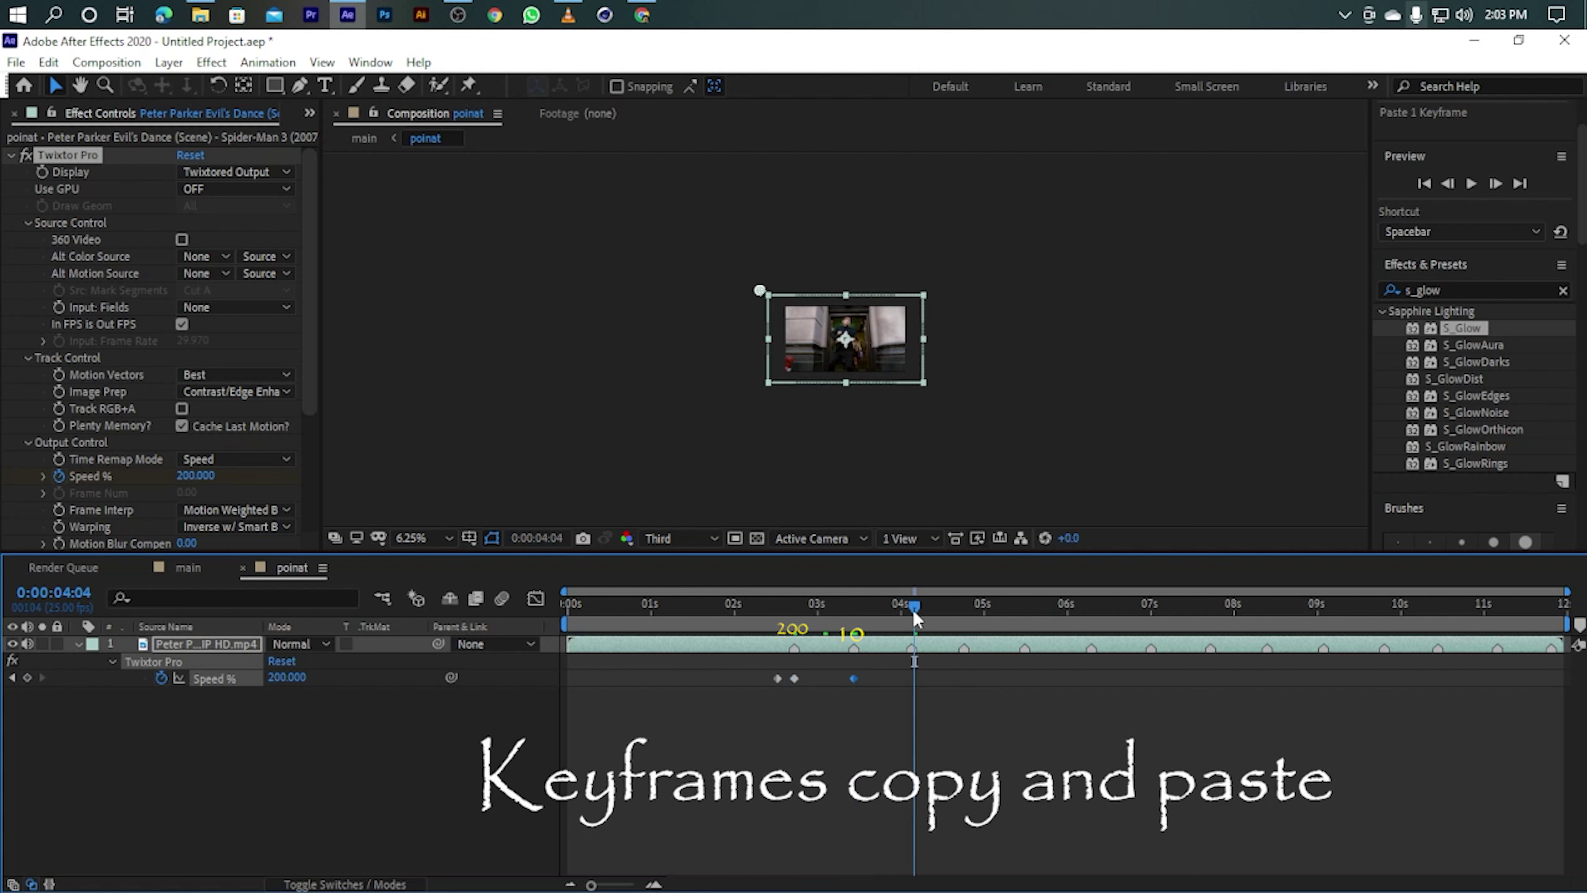
left_click_drag(914, 610, 911, 610)
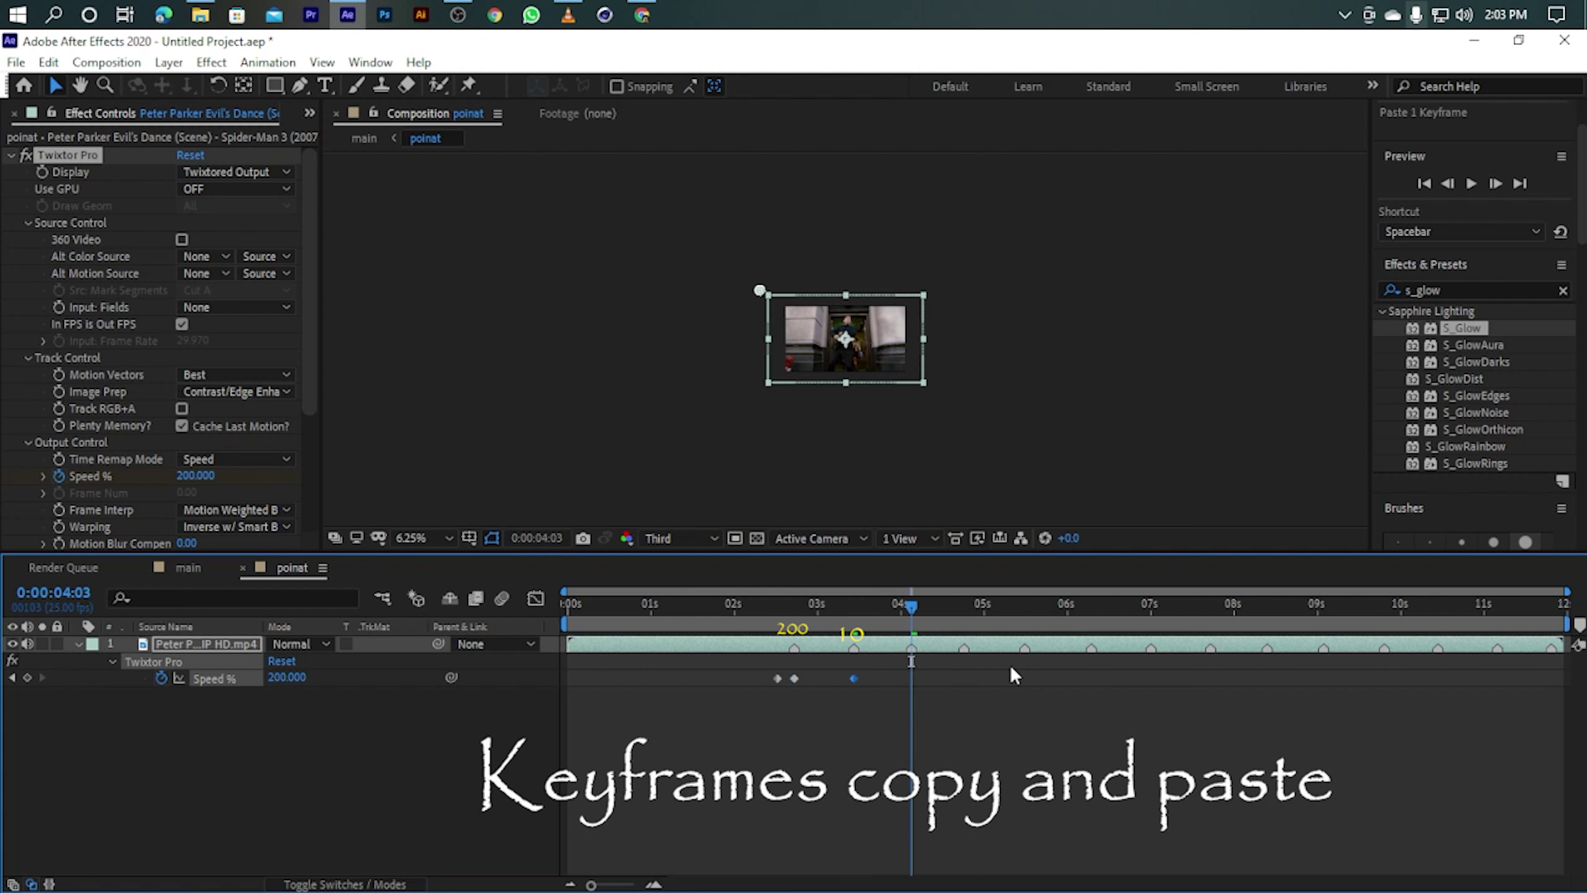
left_click(960, 613)
key("ctrl+v")
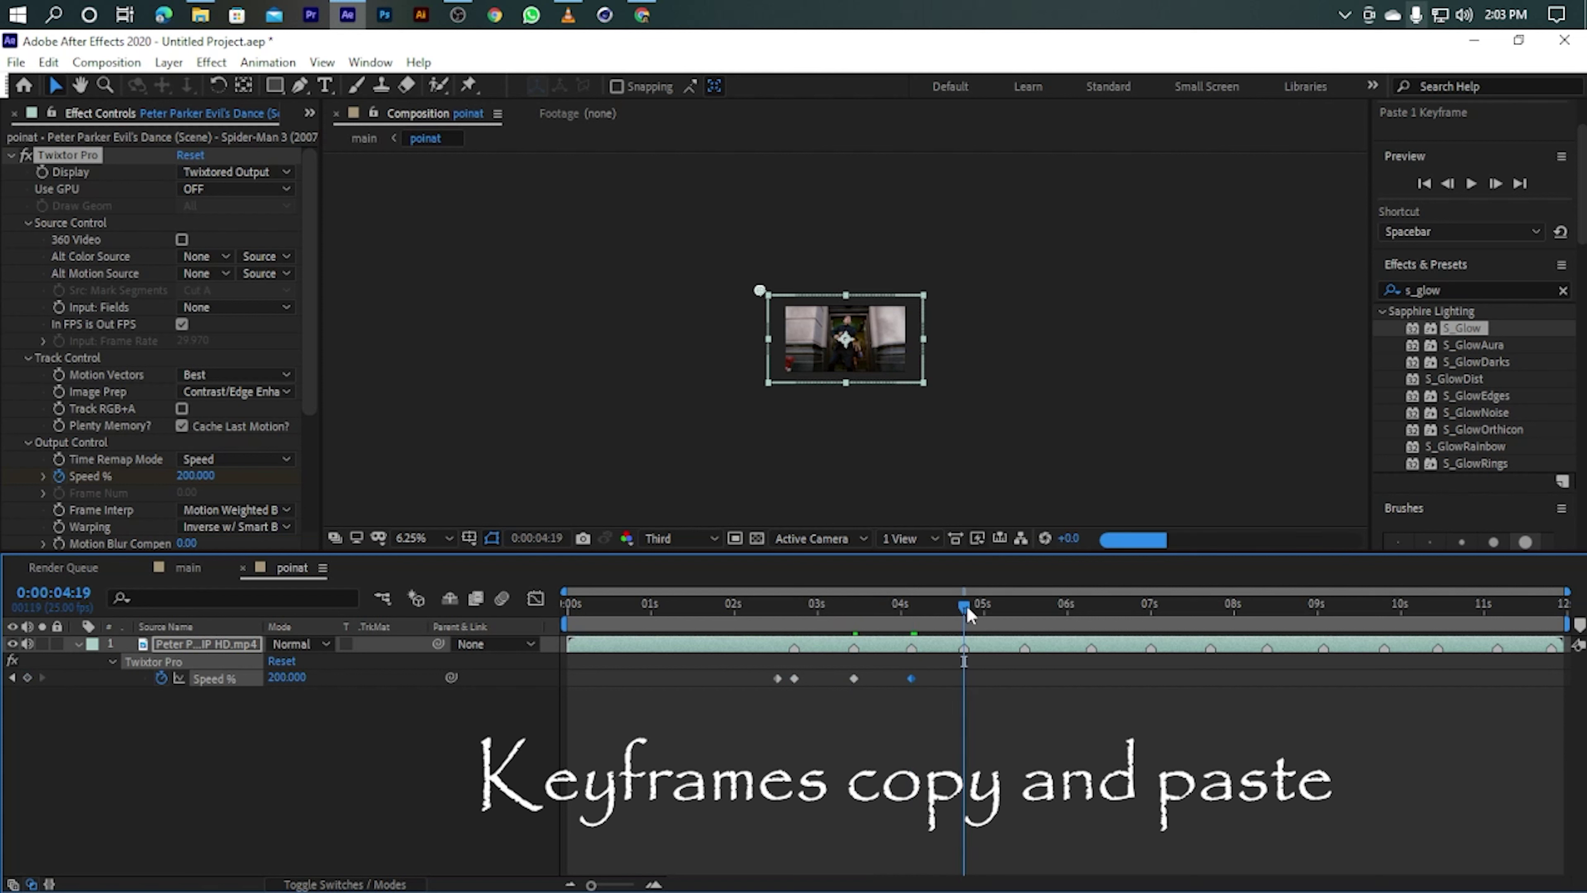
left_click(1024, 612)
key("ctrl+v")
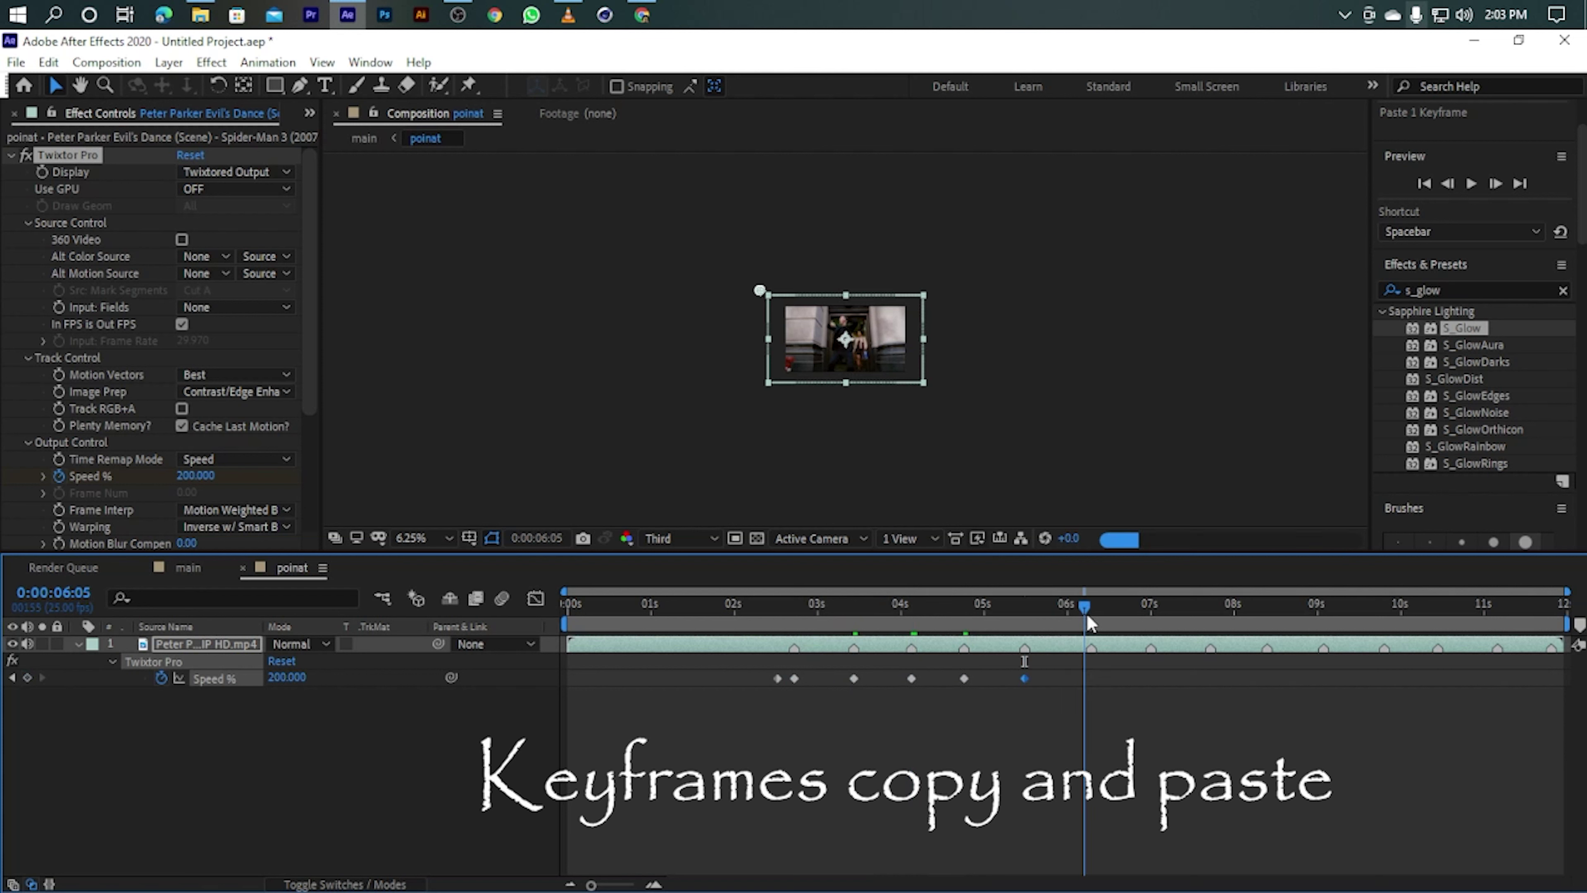
left_click_drag(1083, 616, 1093, 619)
key("ctrl+v")
left_click(1152, 616)
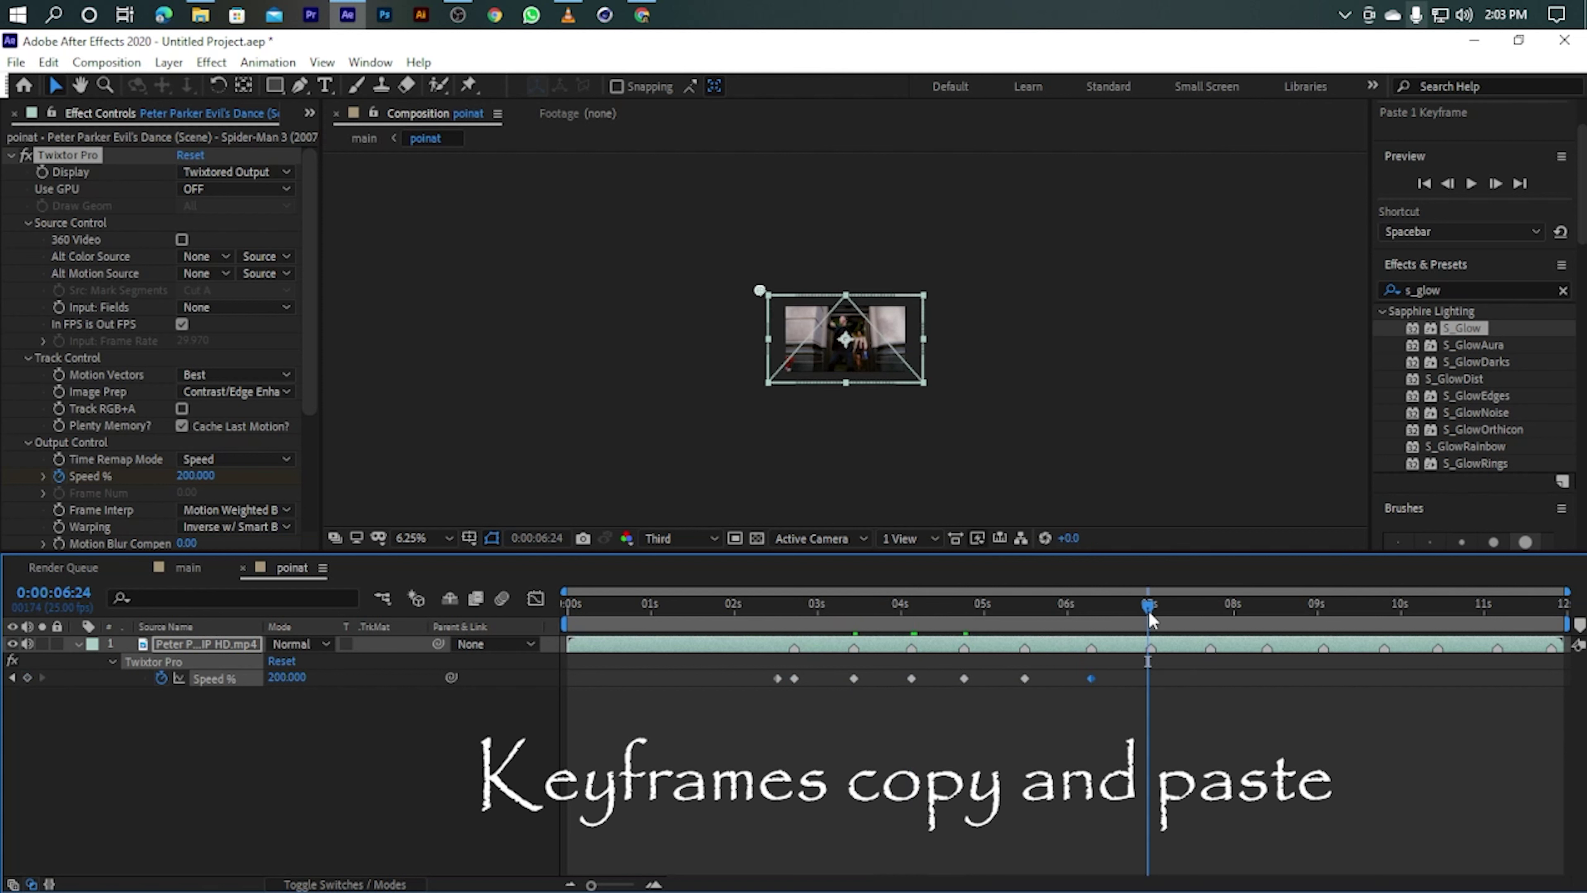
key("ctrl+v")
left_click(1212, 615)
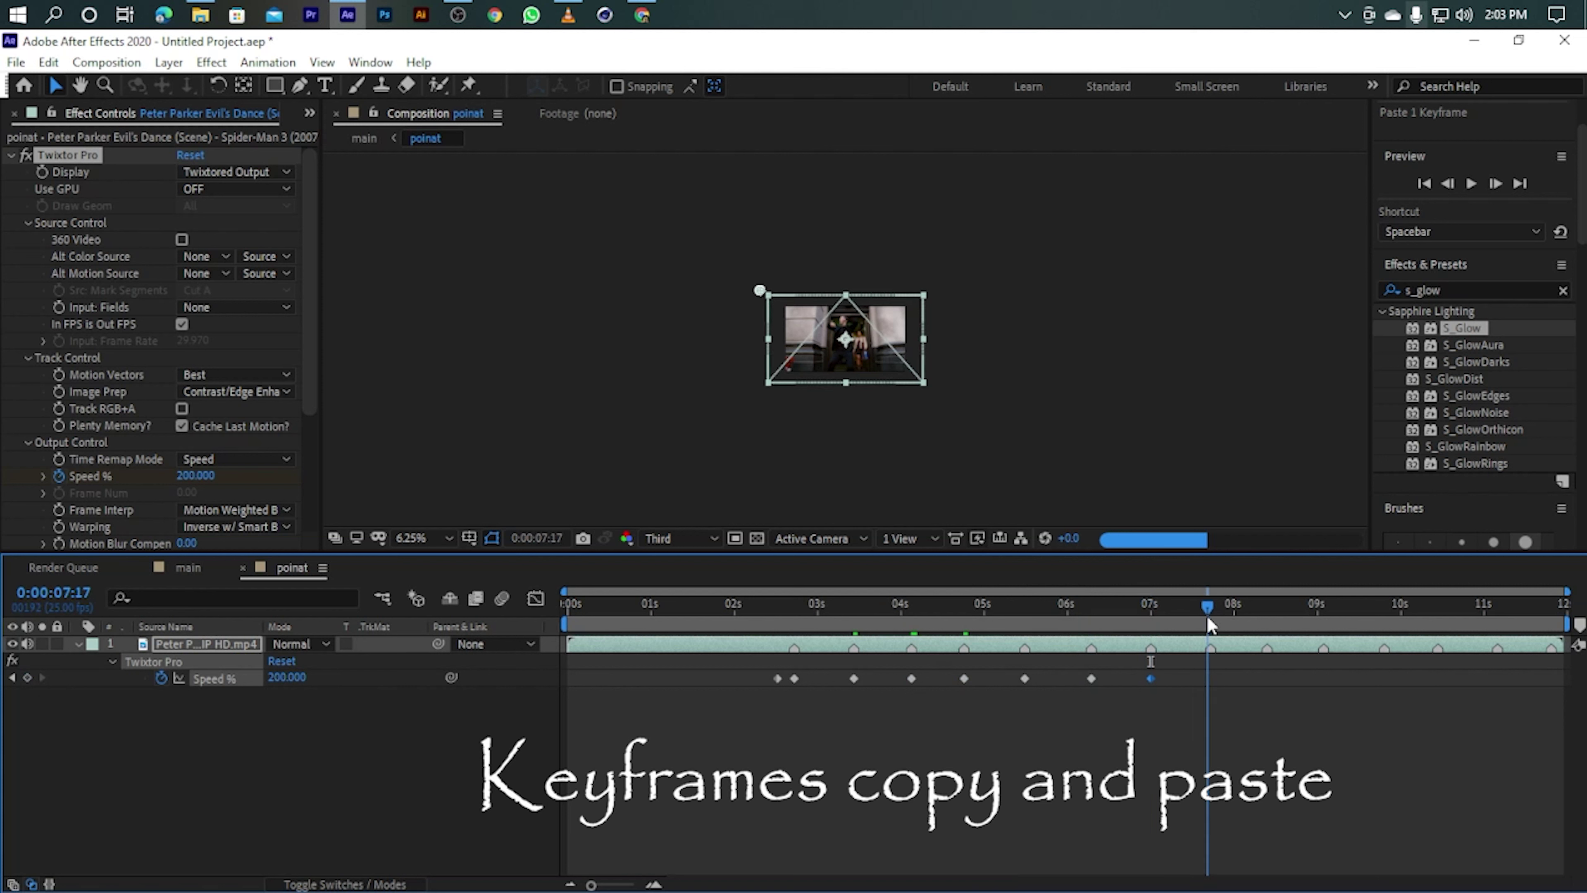
key("ctrl+v")
Paste the speed keyframe at 8:10, 9:02, 10:12, 11:04 and 11:20.
left_click_drag(1260, 615, 1323, 610)
key("ctrl+v")
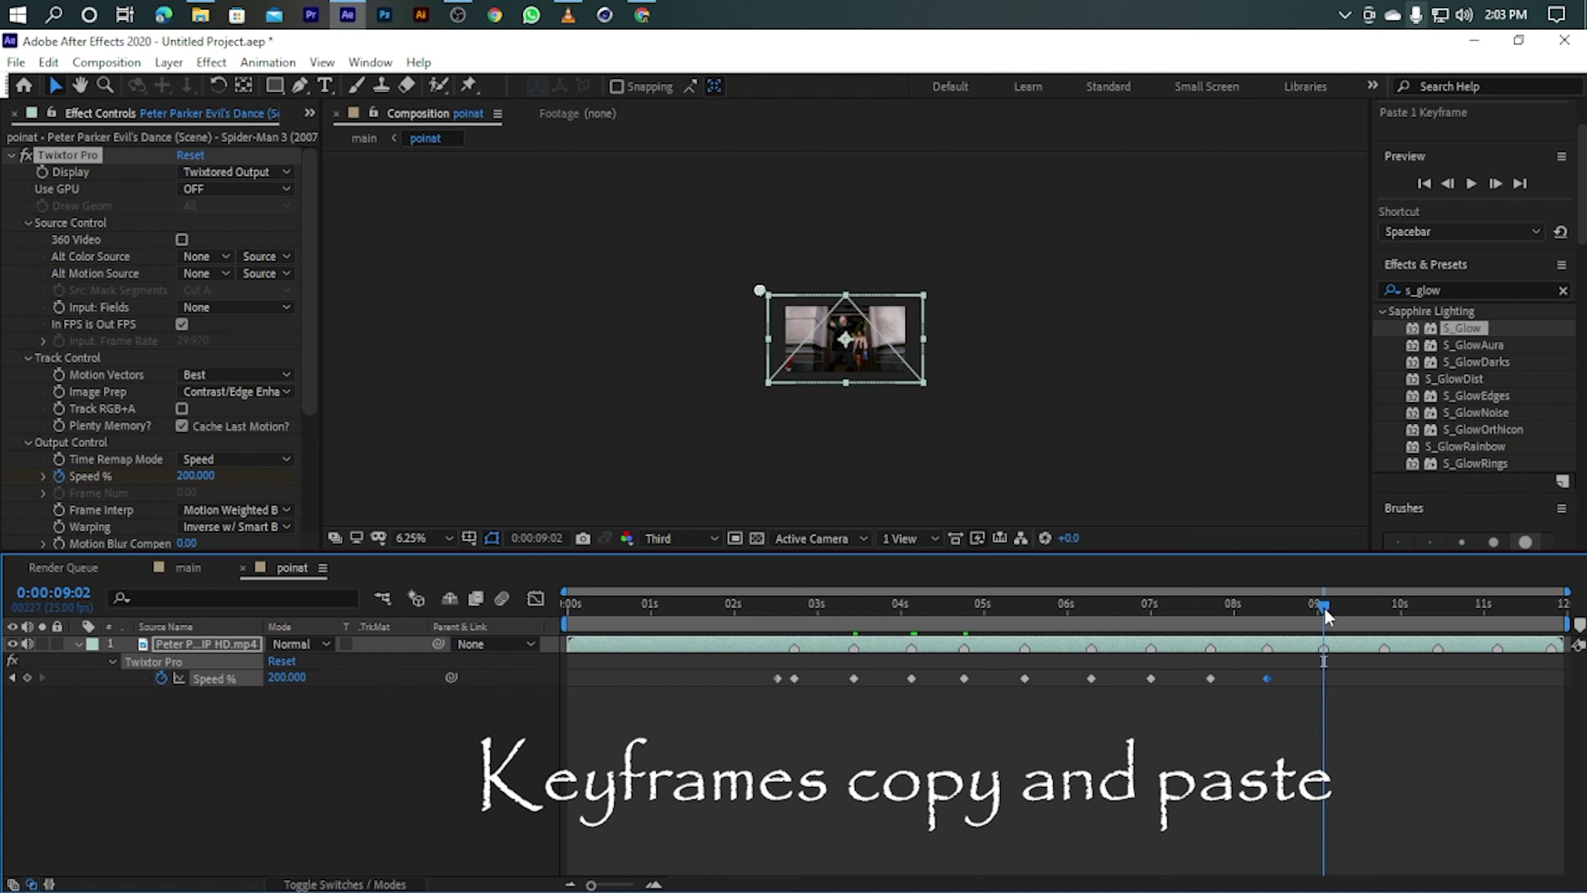
key("ctrl+v")
left_click(1384, 606)
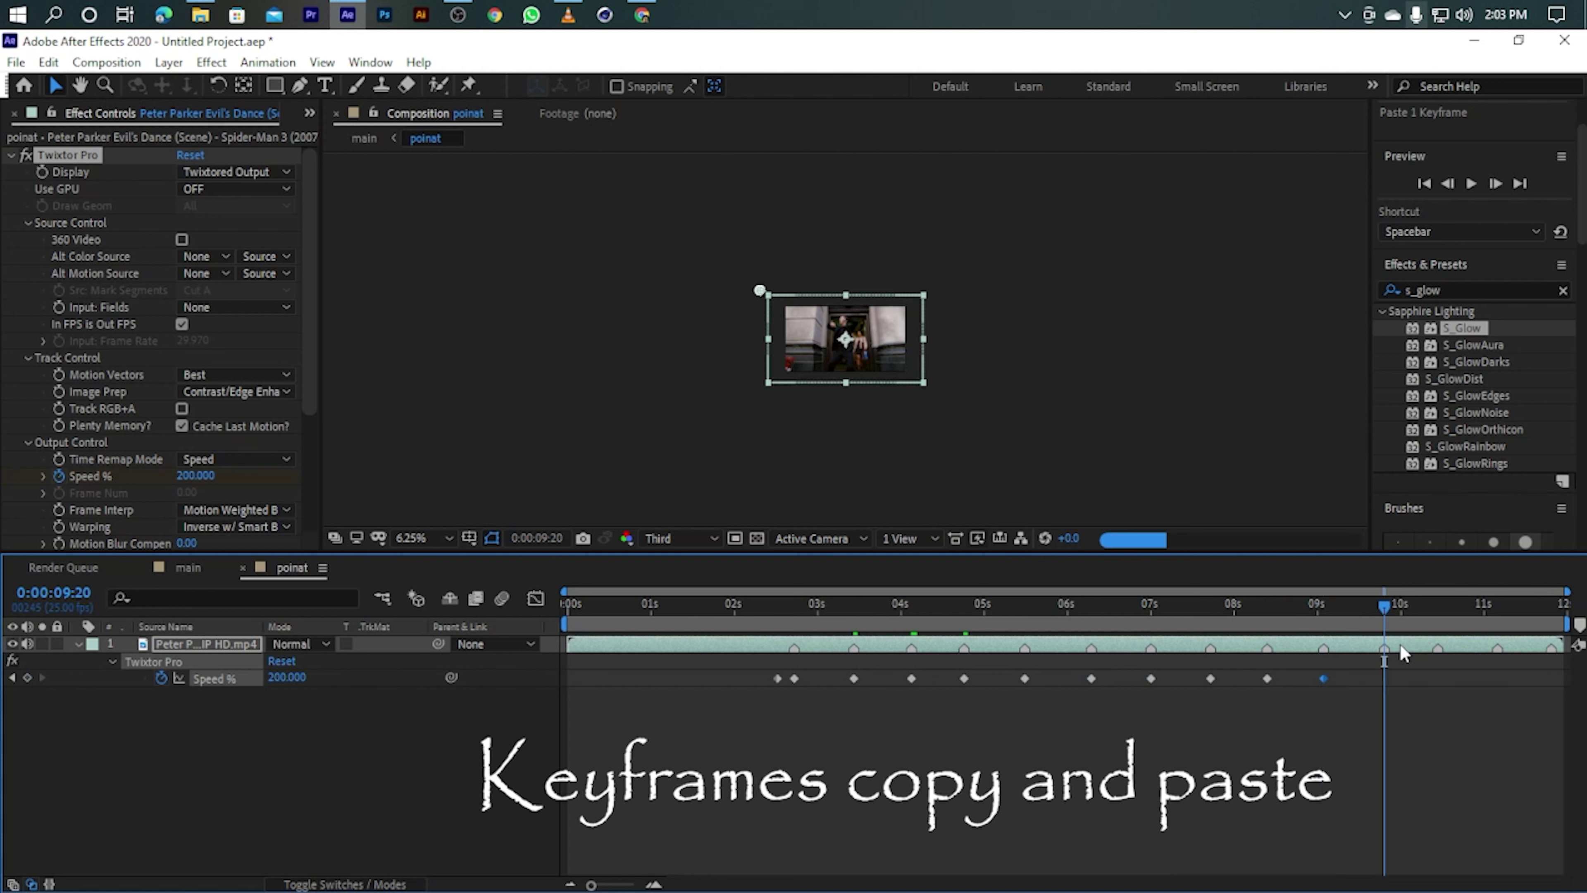
left_click(1438, 611)
key("ctrl+v")
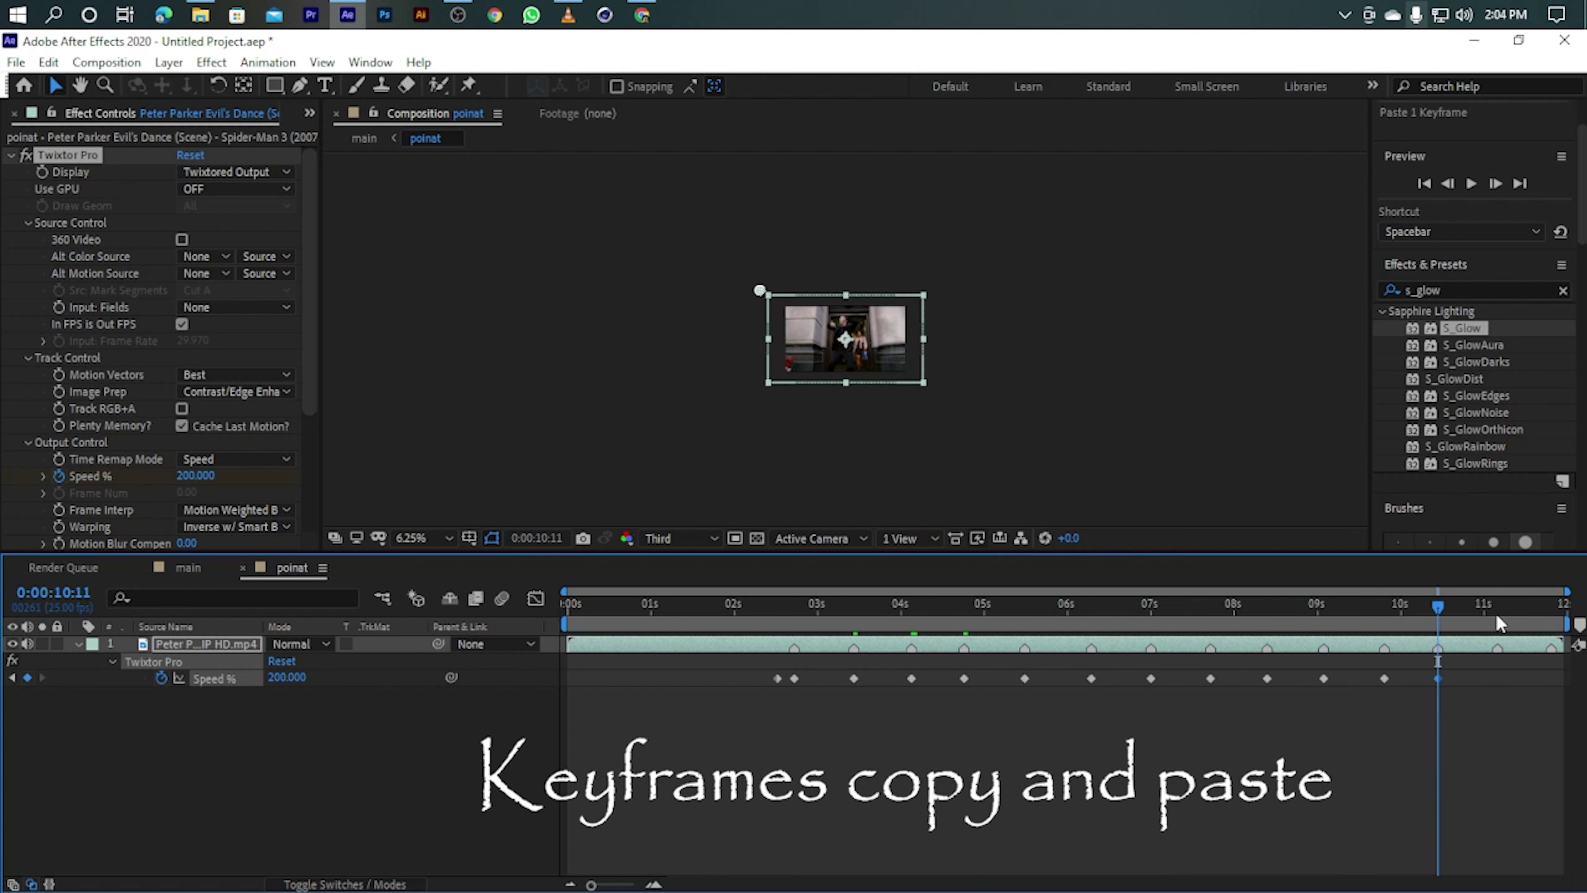
left_click(1496, 612)
key("ctrl+v")
left_click(1551, 610)
key("ctrl+v")
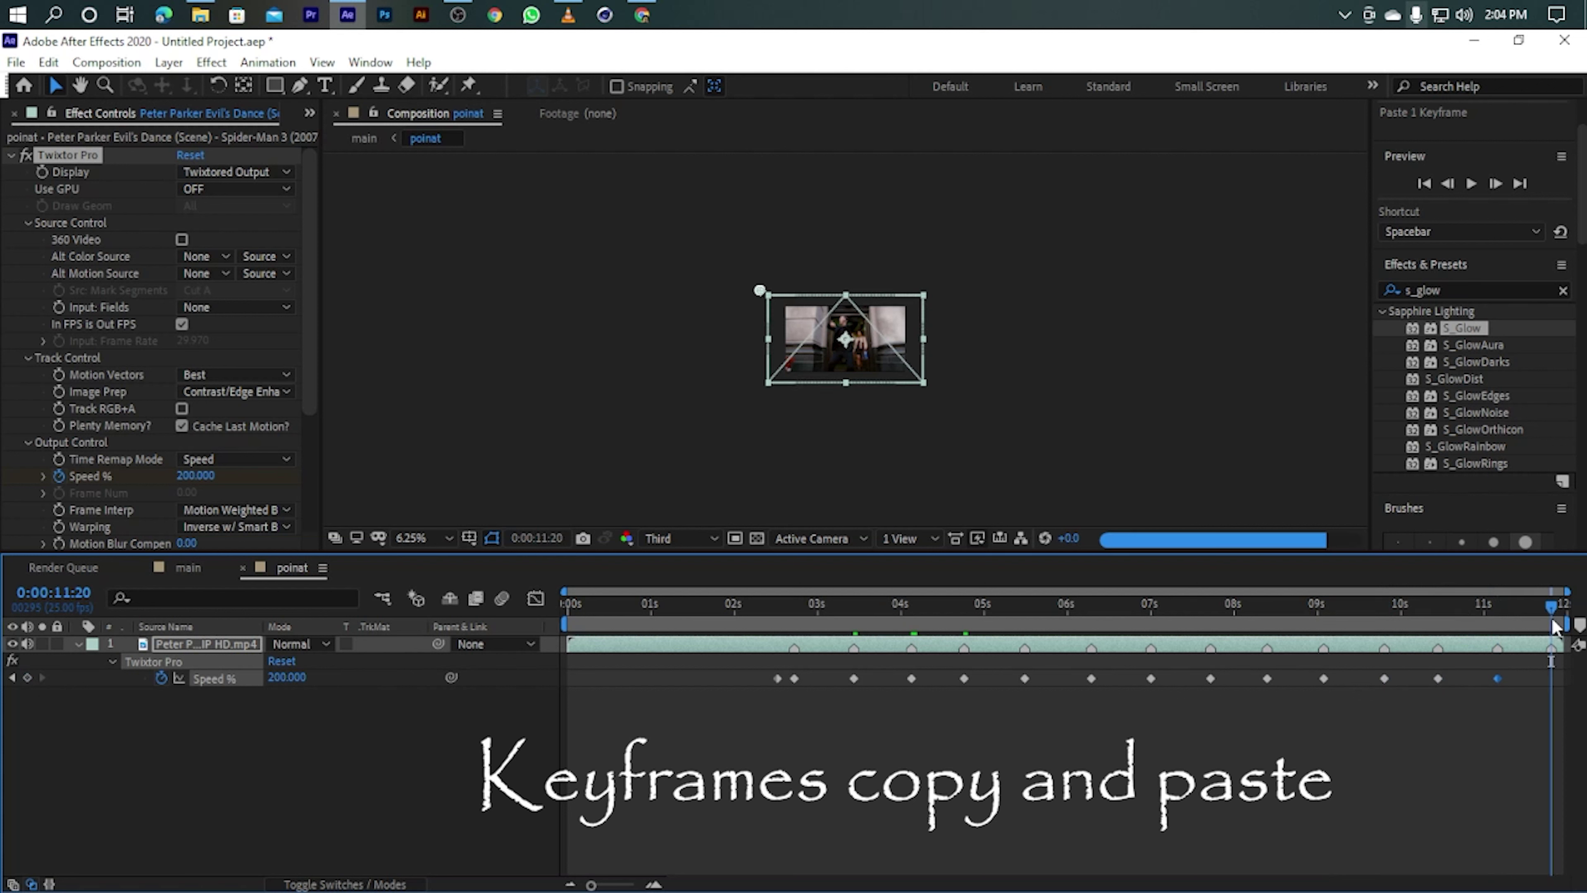
Set Twixtor Speed % to 10 at 11:12.
left_click(1524, 611)
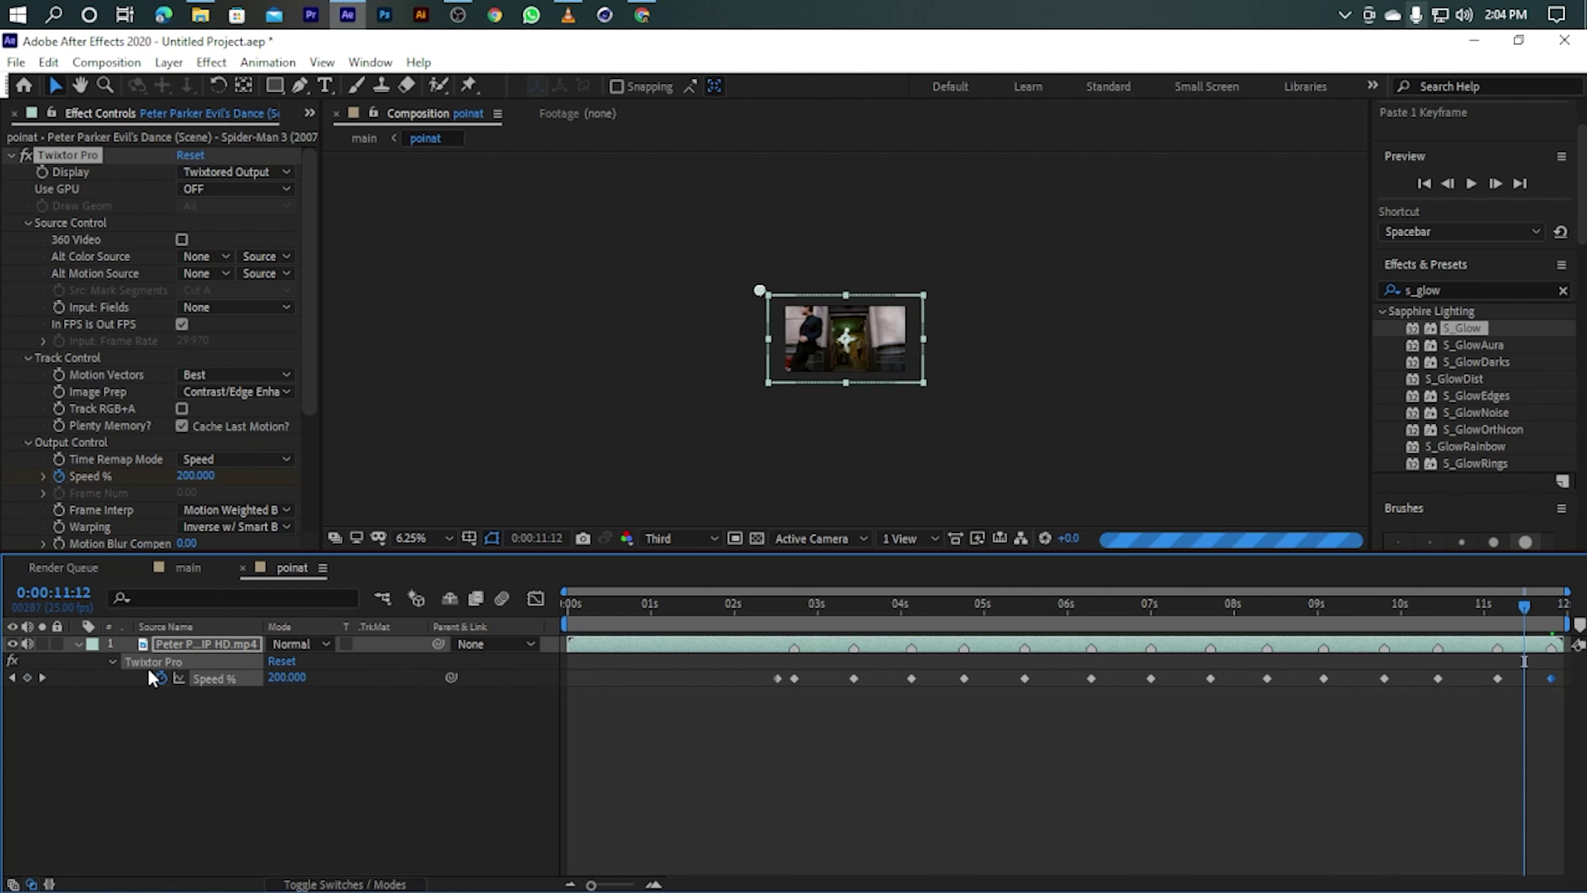
left_click(281, 677)
type("10.000")
key("Return")
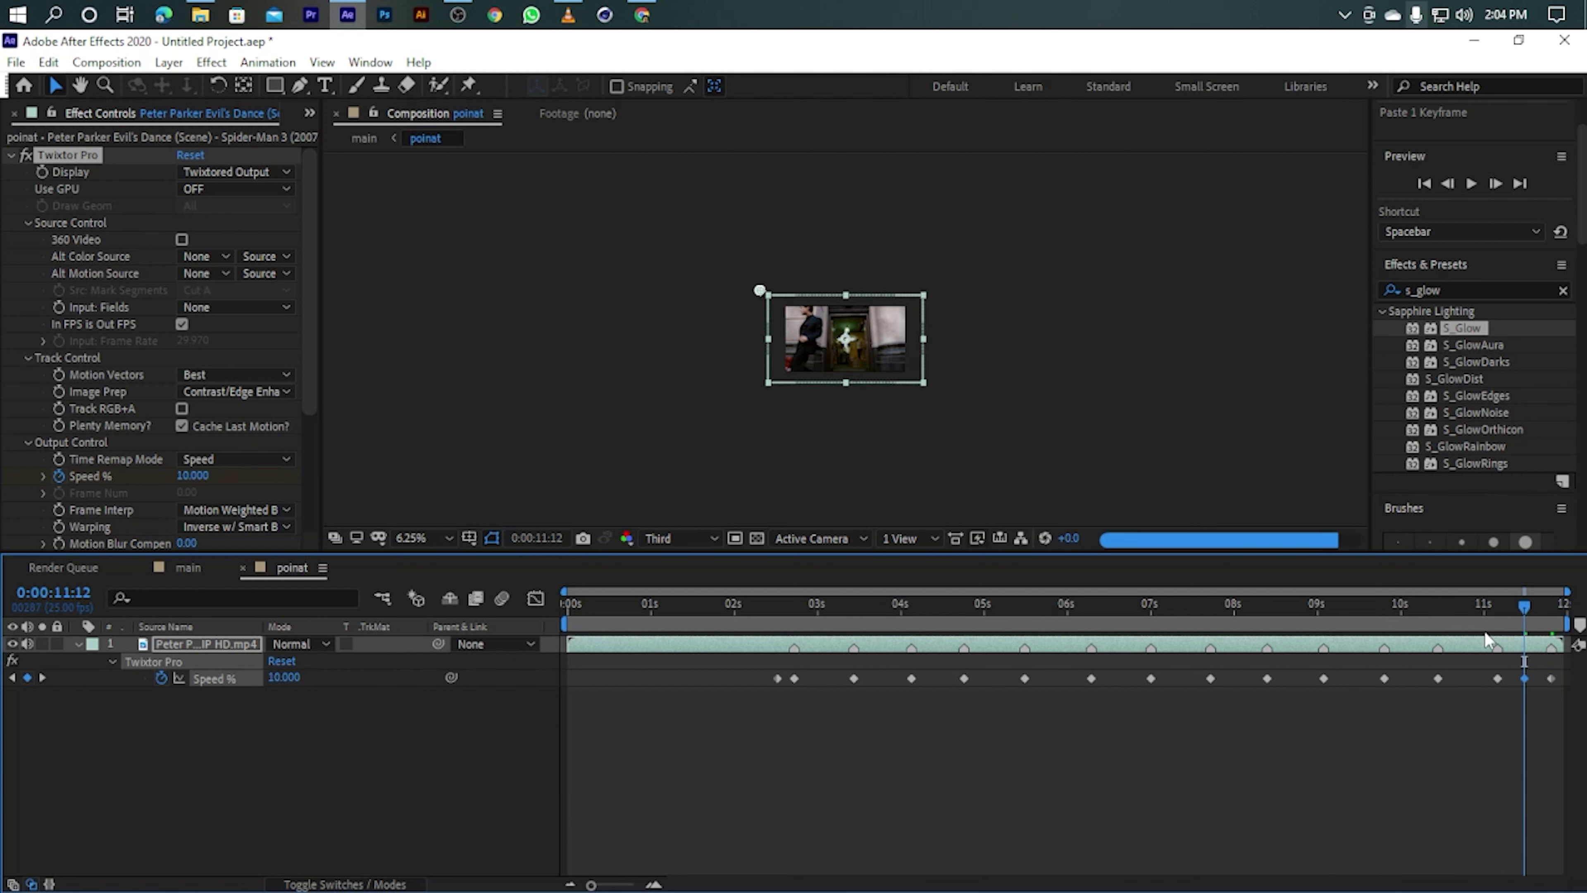
left_click(1472, 609)
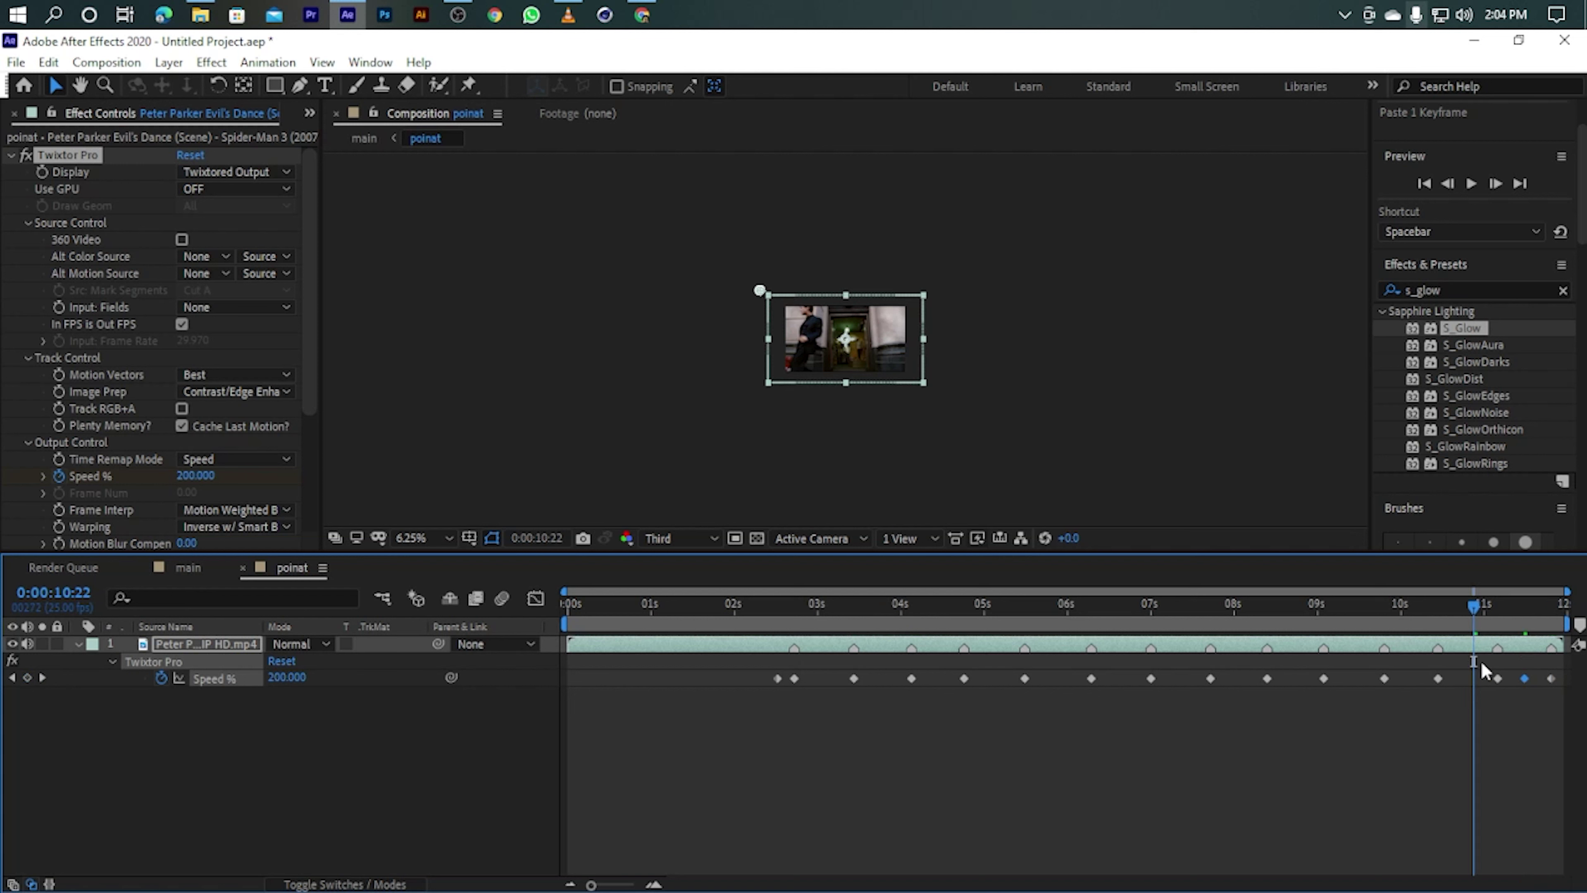
left_click_drag(1471, 610, 1526, 613)
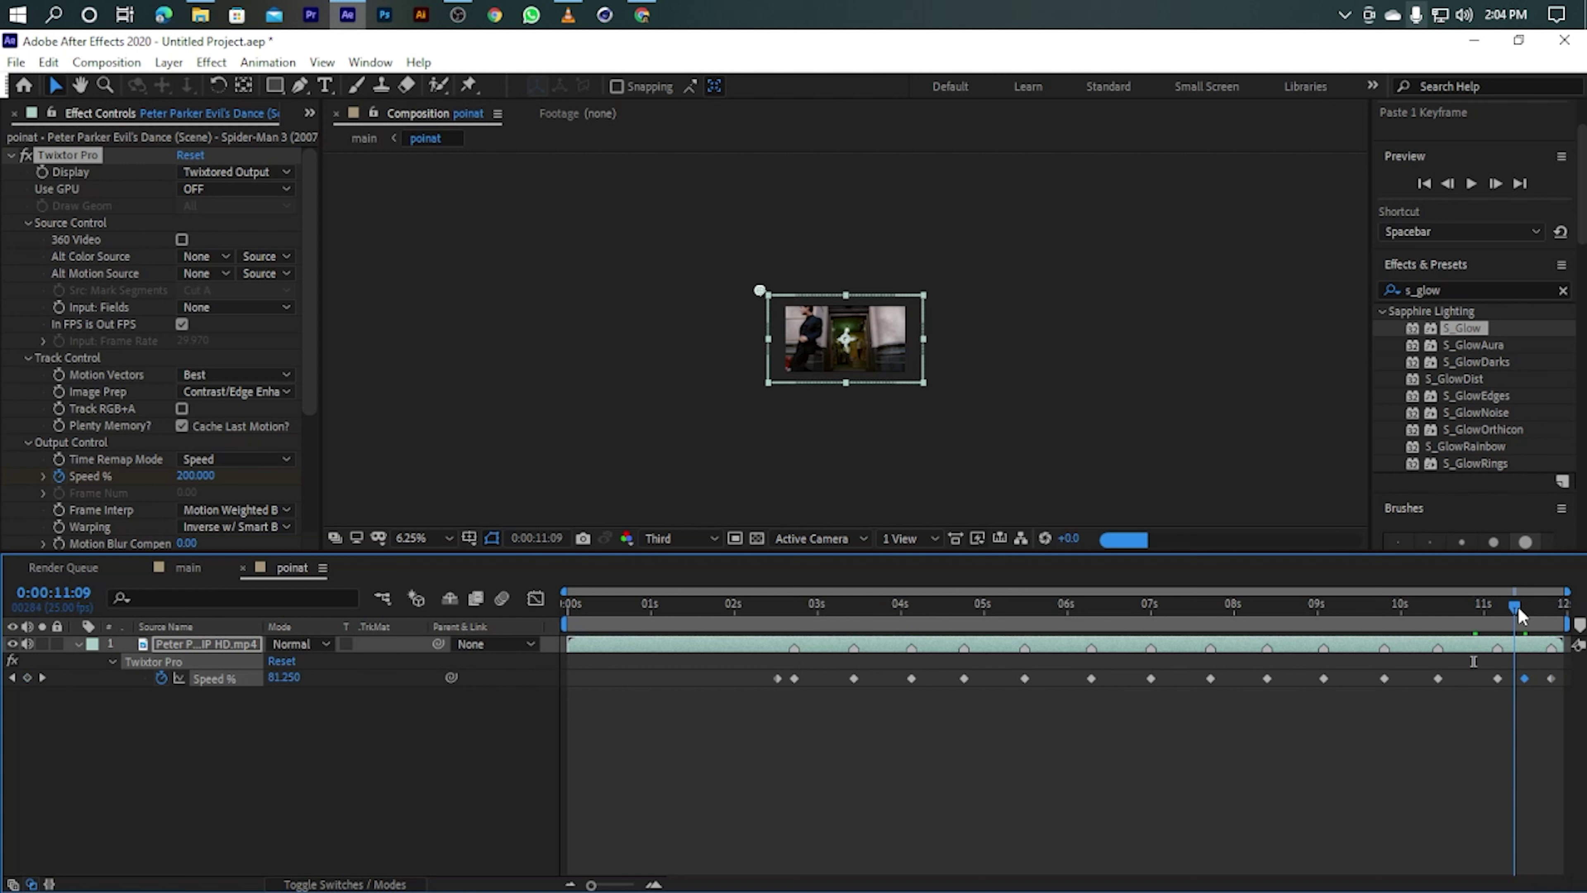
Paste slow-speed keyframes back along the beats at 10:21, 10:04, 9:17, 8:20 and 8:04.
left_click(1470, 606)
key("ctrl+v")
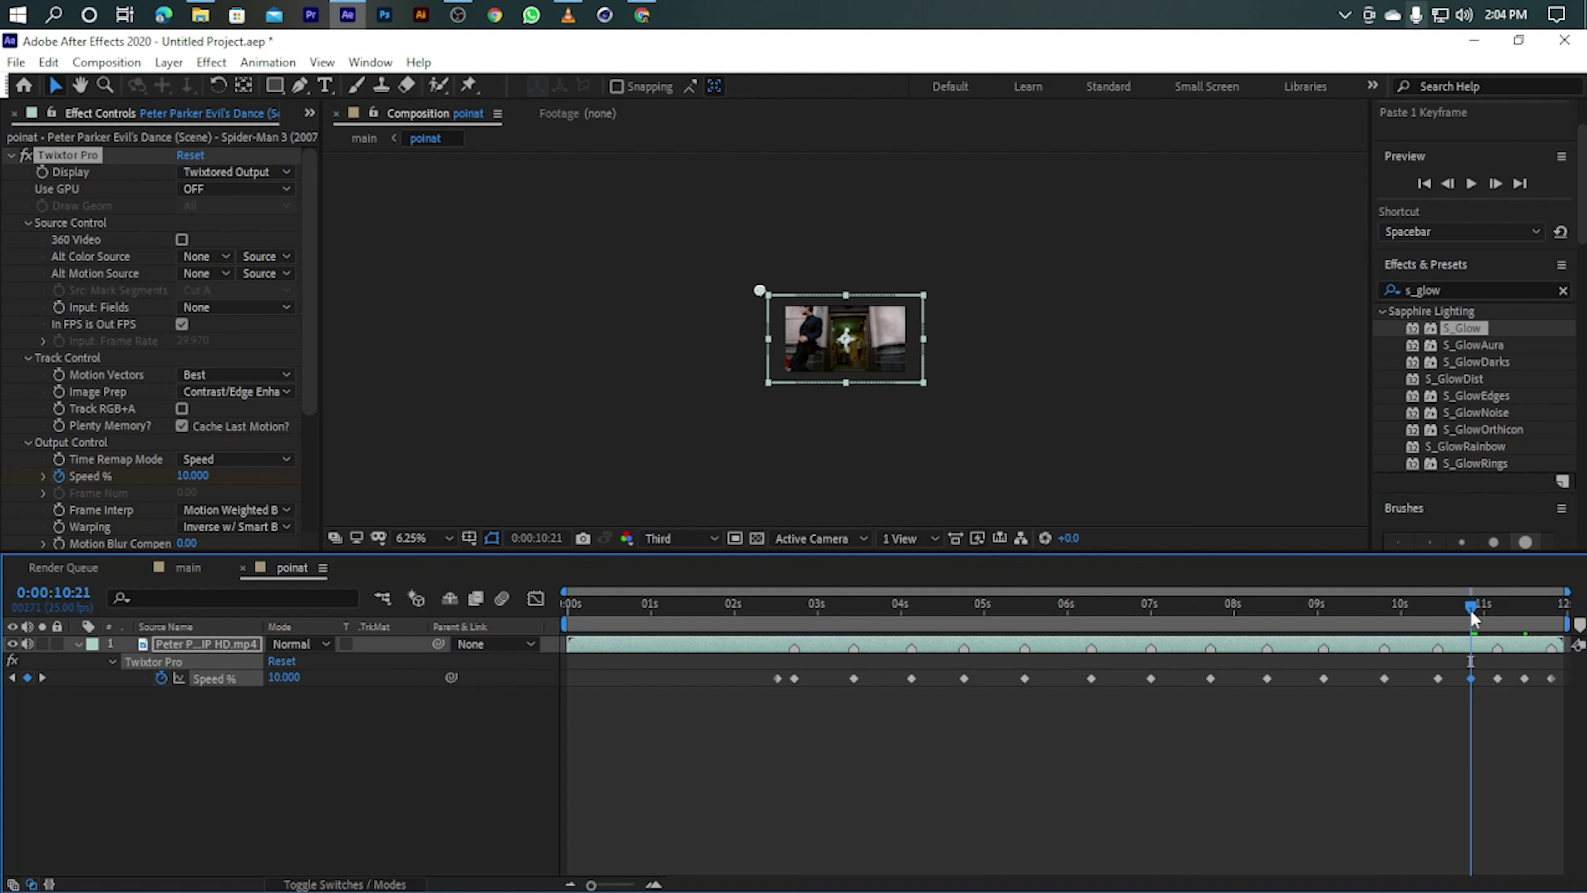
left_click(1414, 606)
key("ctrl+v")
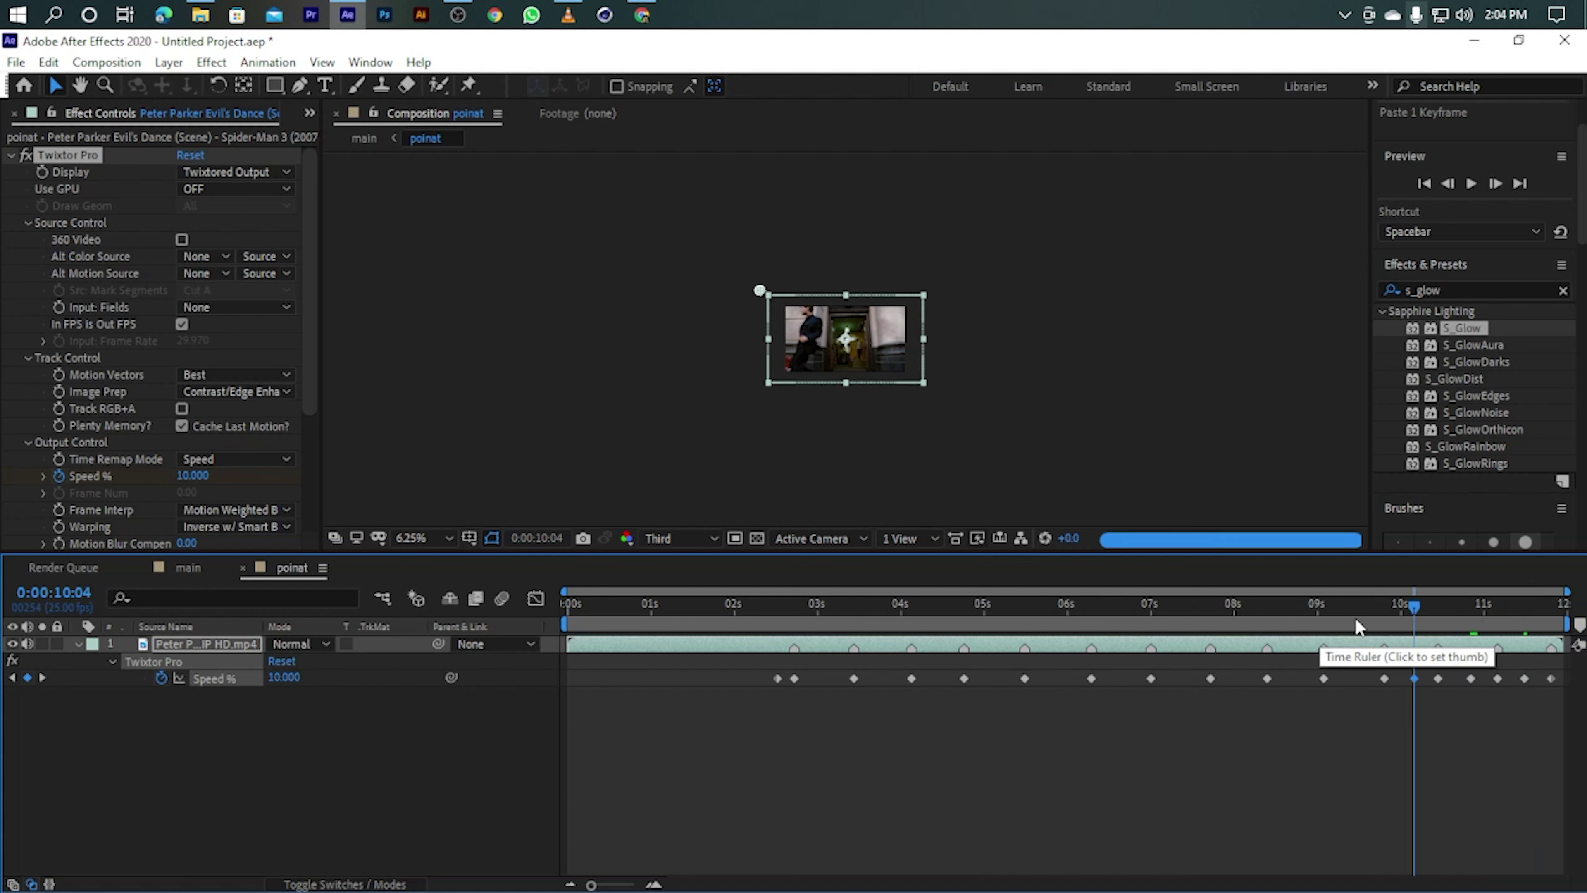
left_click(1356, 620)
key("ctrl+v")
left_click(1301, 619)
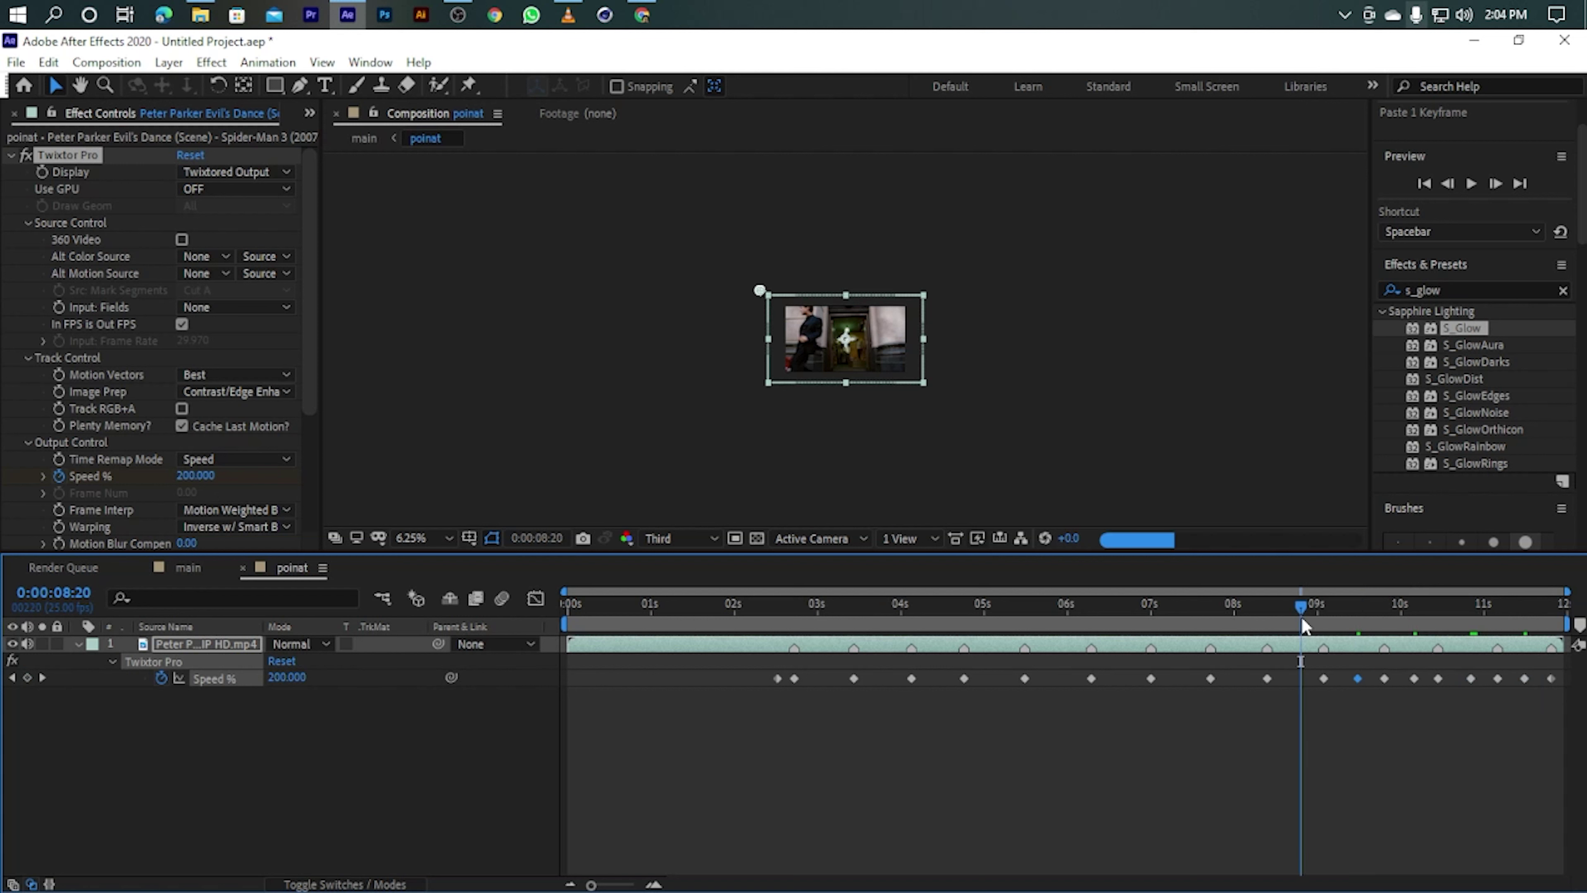
key("ctrl+v")
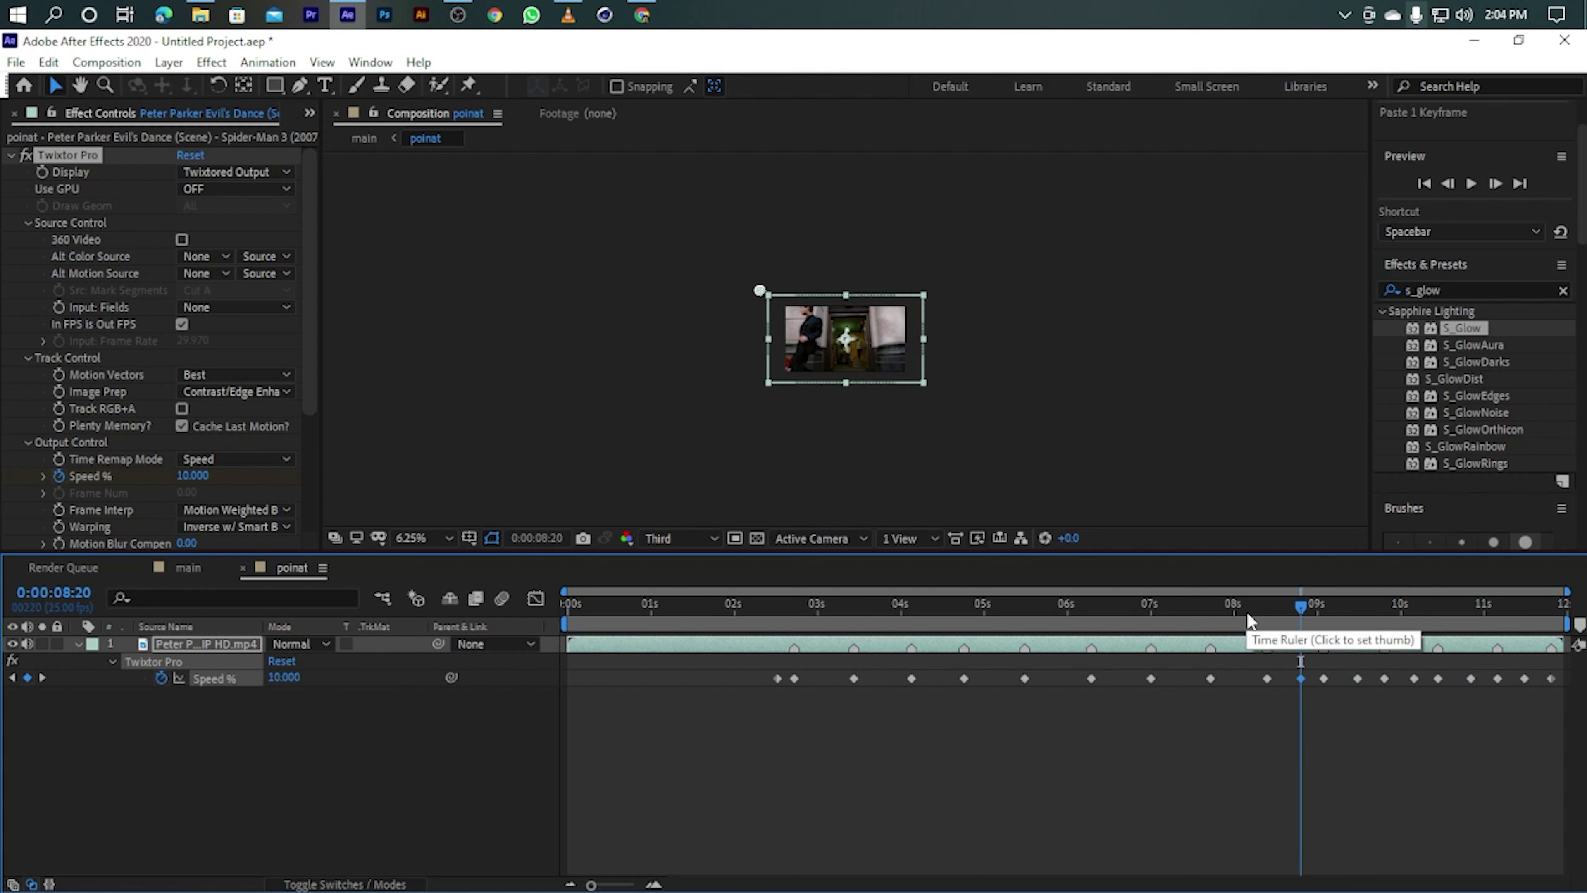
left_click(1248, 619)
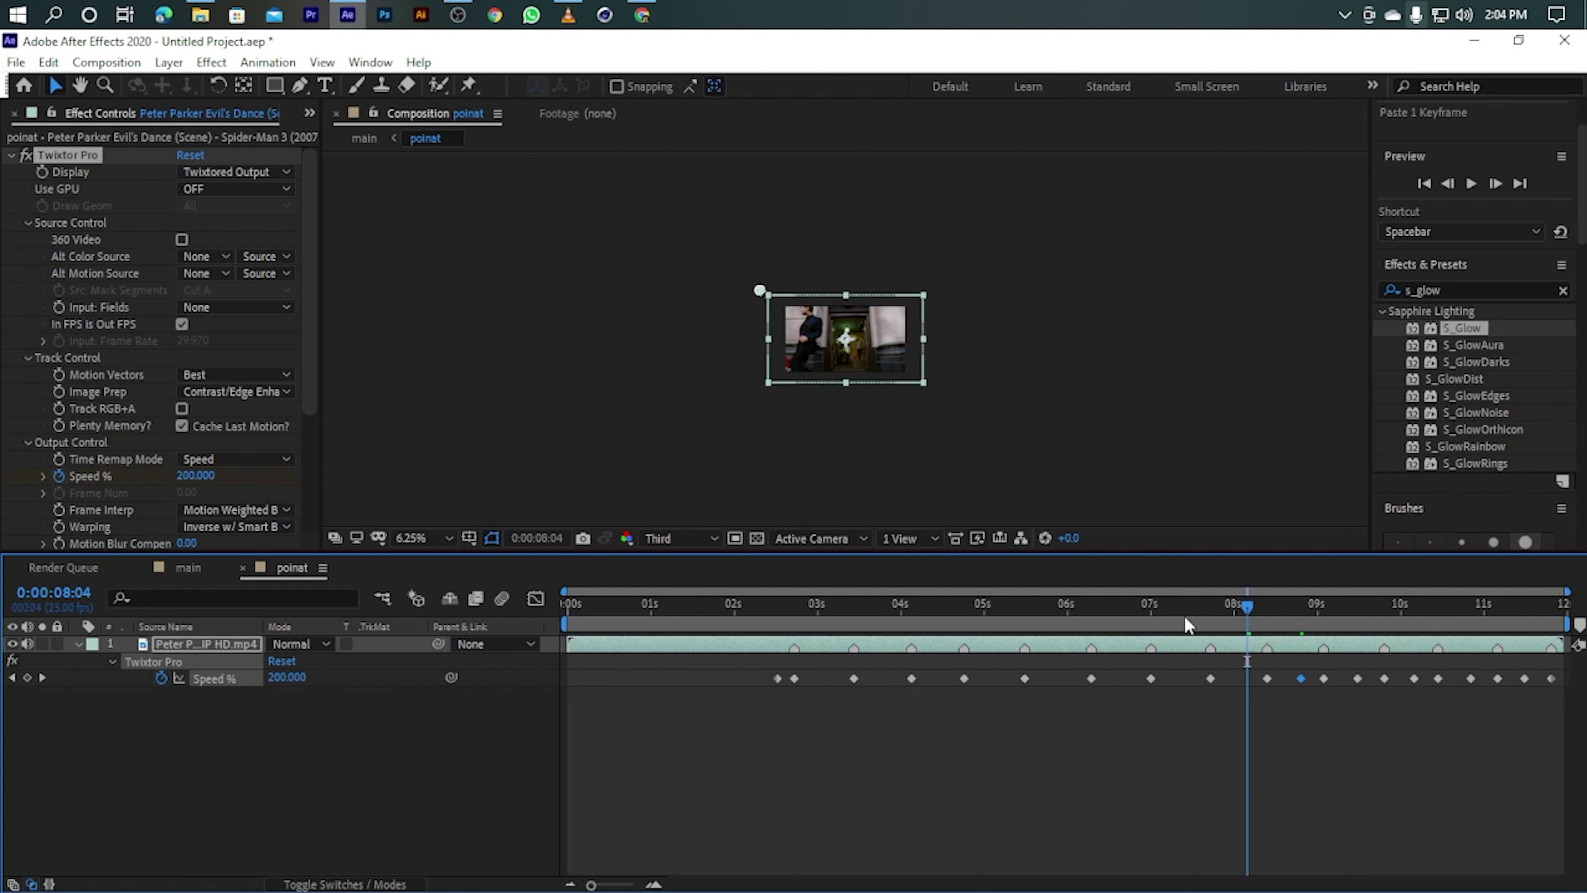
key("ctrl+v")
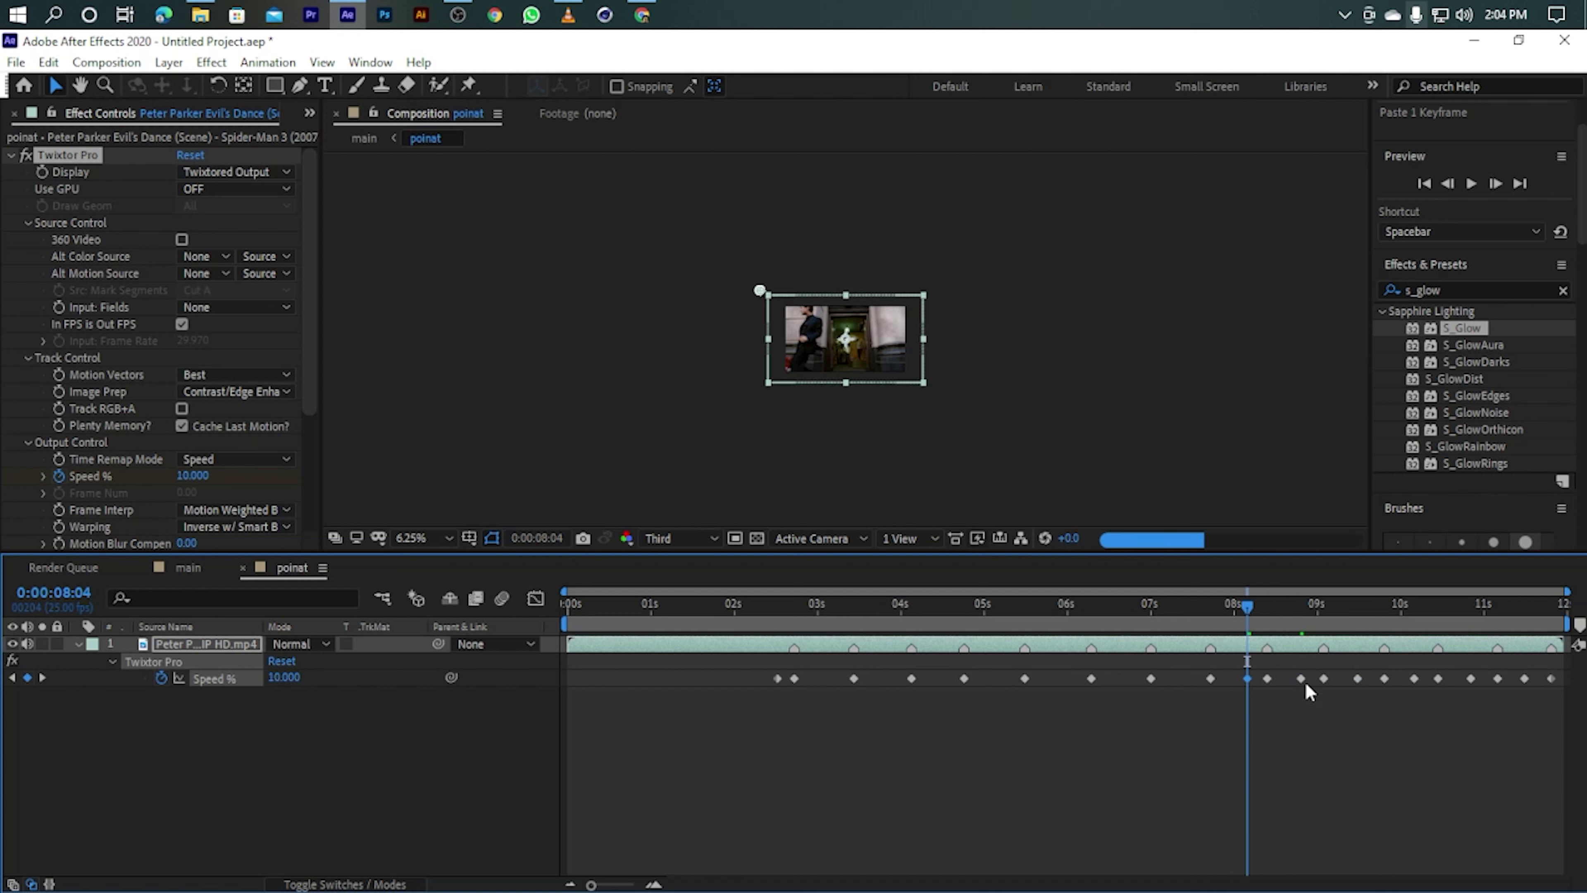
left_click(1268, 610)
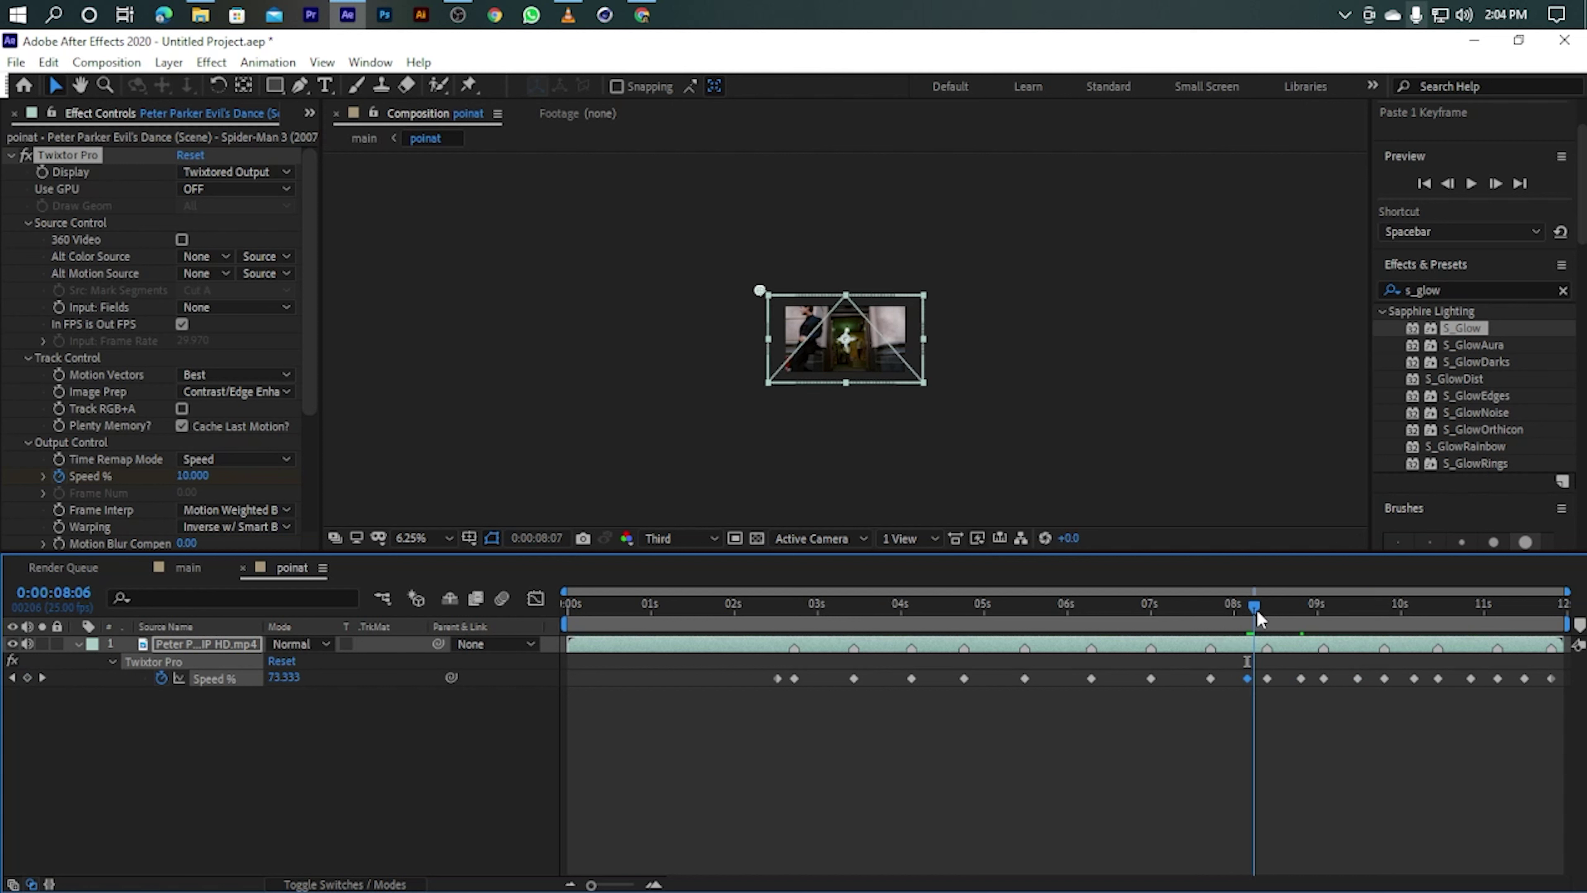
left_click_drag(1271, 619, 1188, 606)
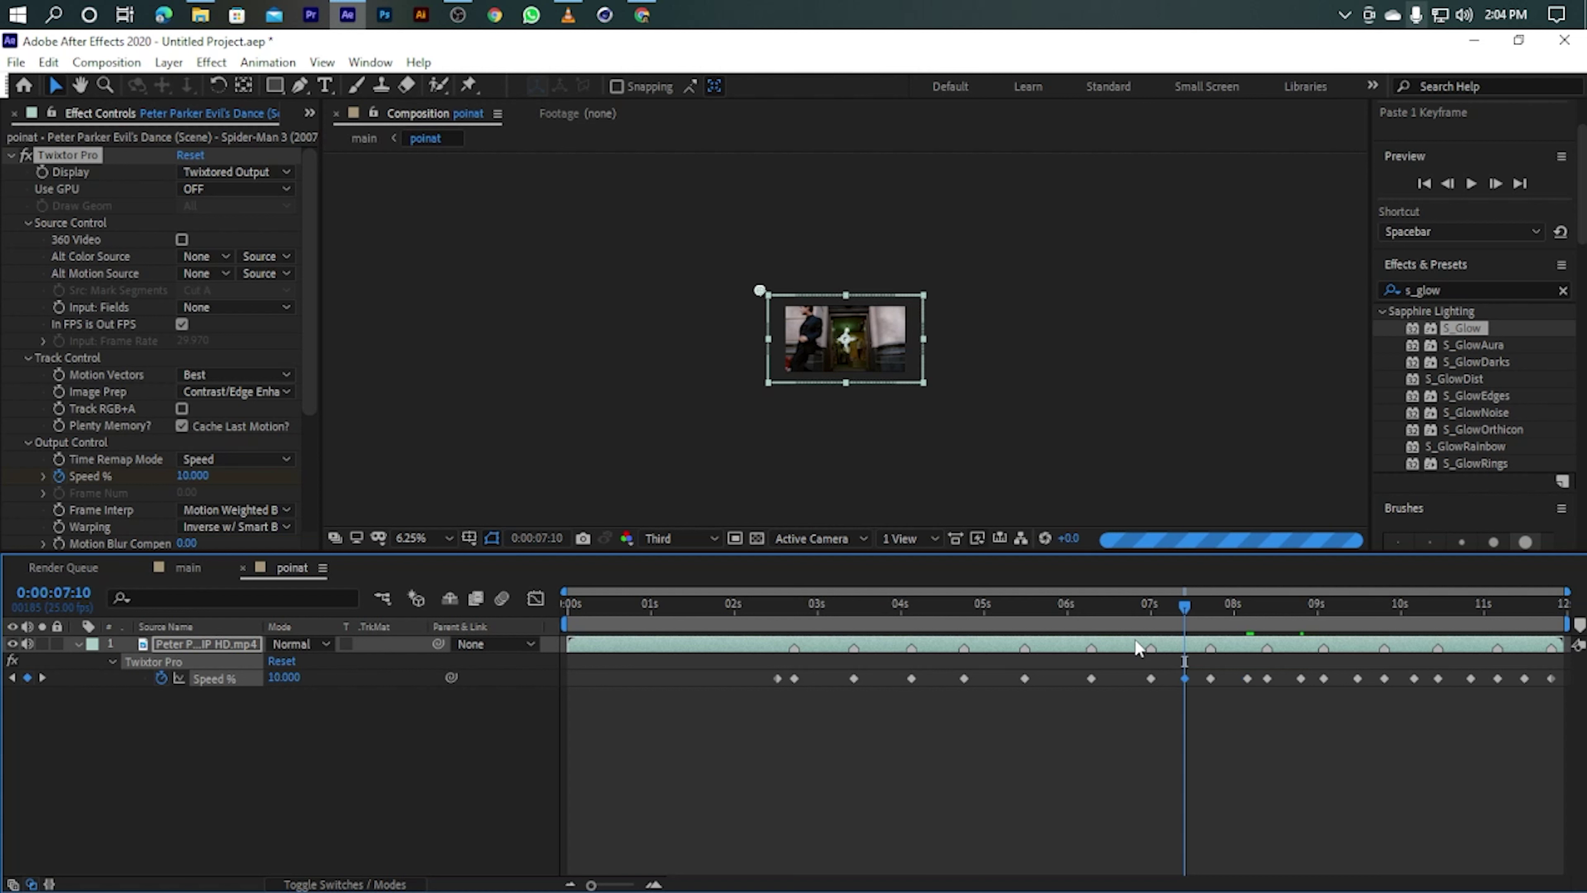
Paste speed keyframes at 6:18, 5:23, 5:02, 3:20, and the 10% keyframe at 3:04.
left_click(1127, 607)
key("ctrl+v")
left_click(1061, 618)
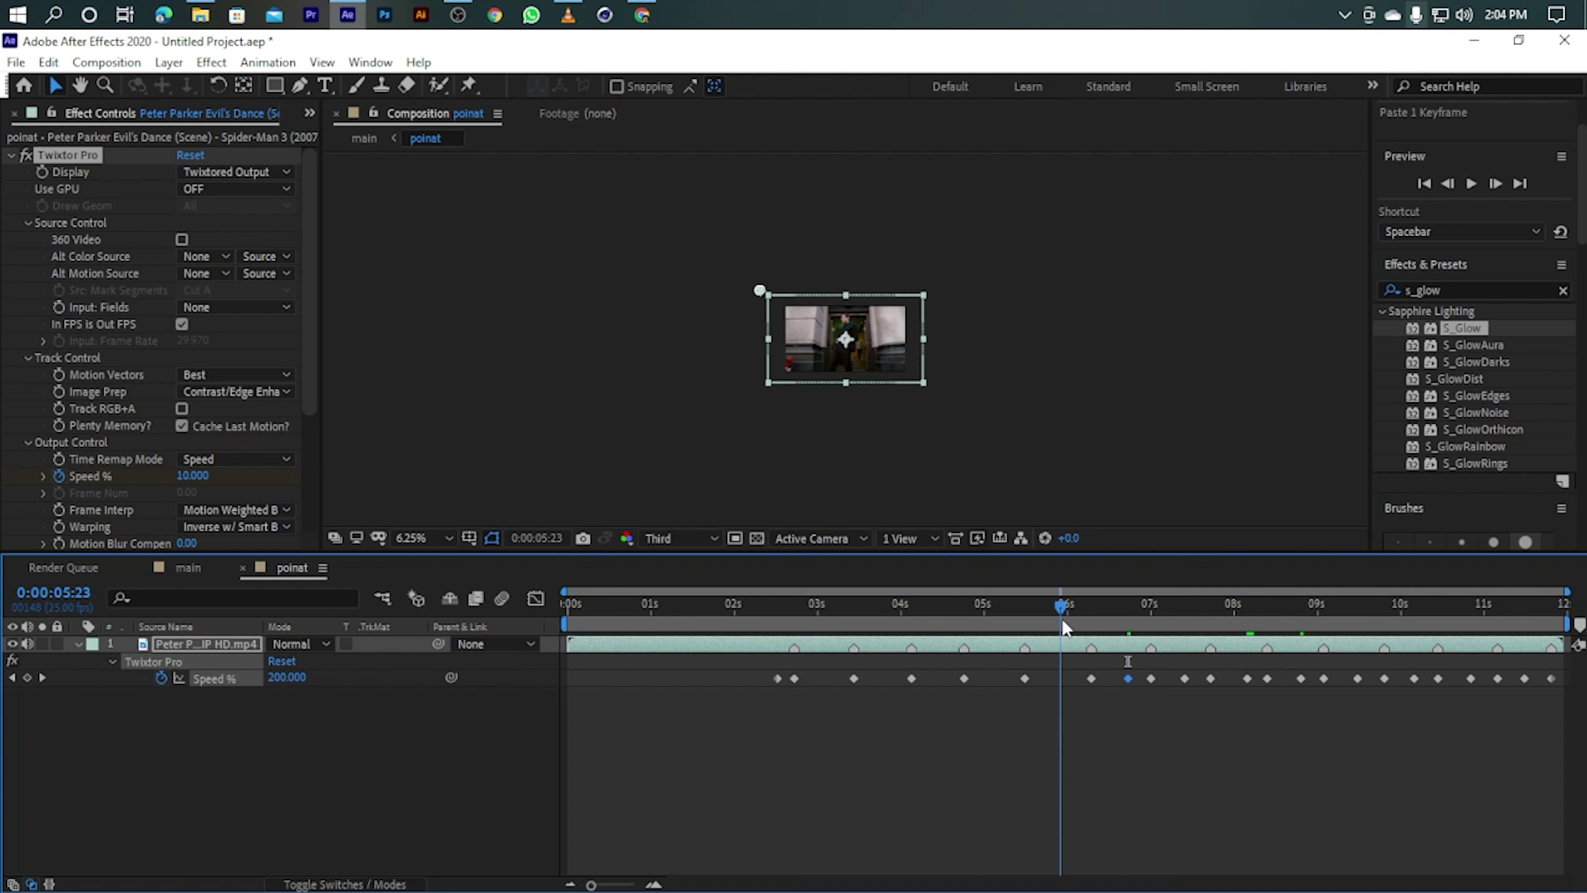
key("ctrl+v")
left_click(991, 607)
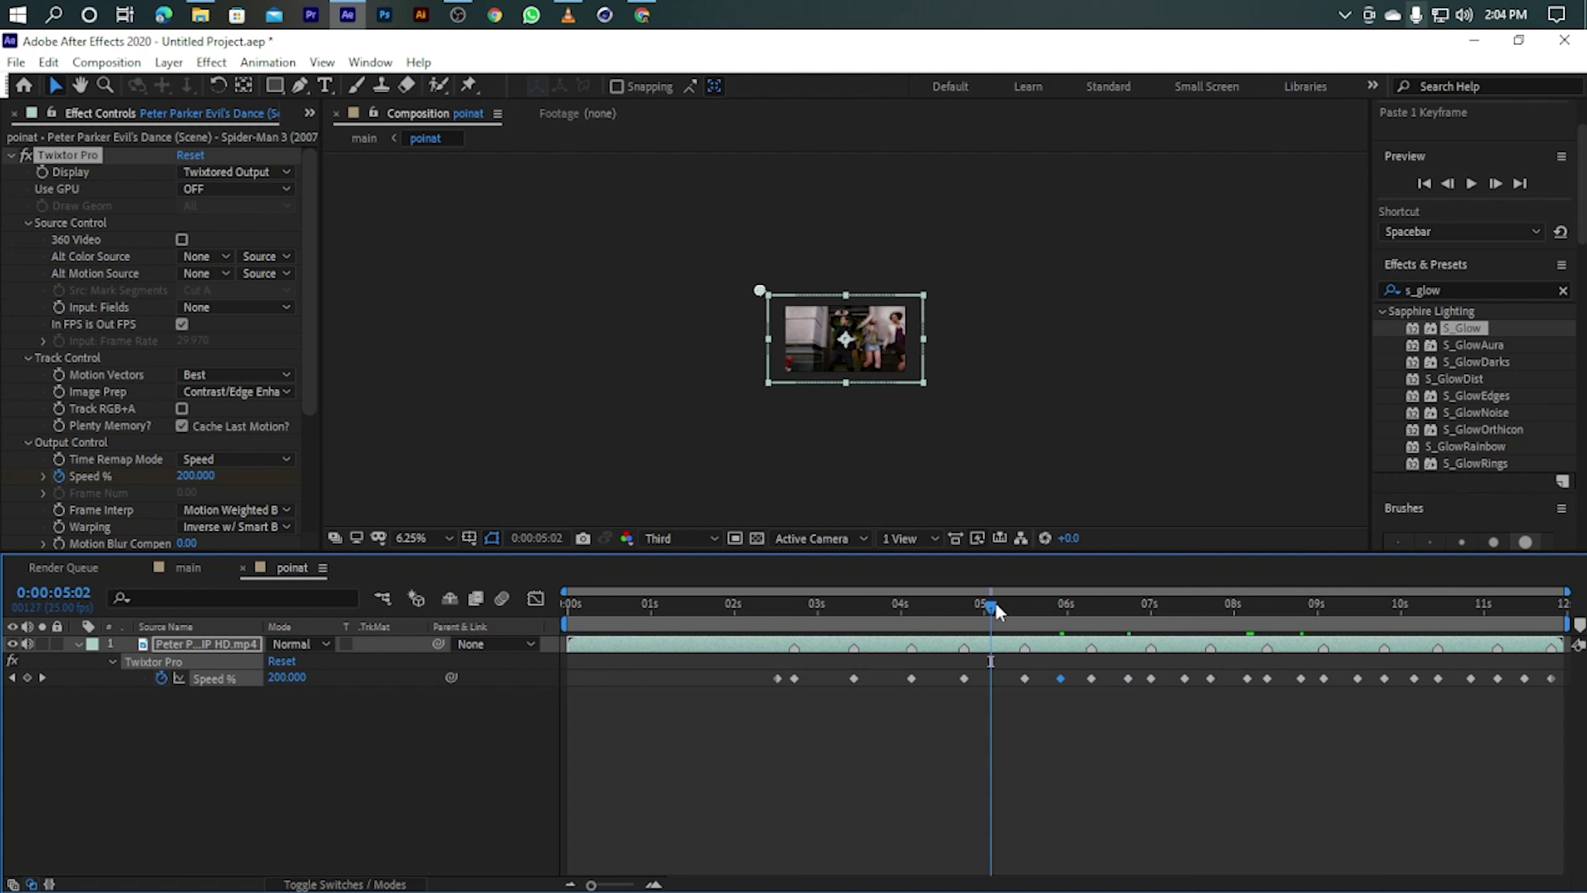
key("ctrl+v")
left_click(943, 609)
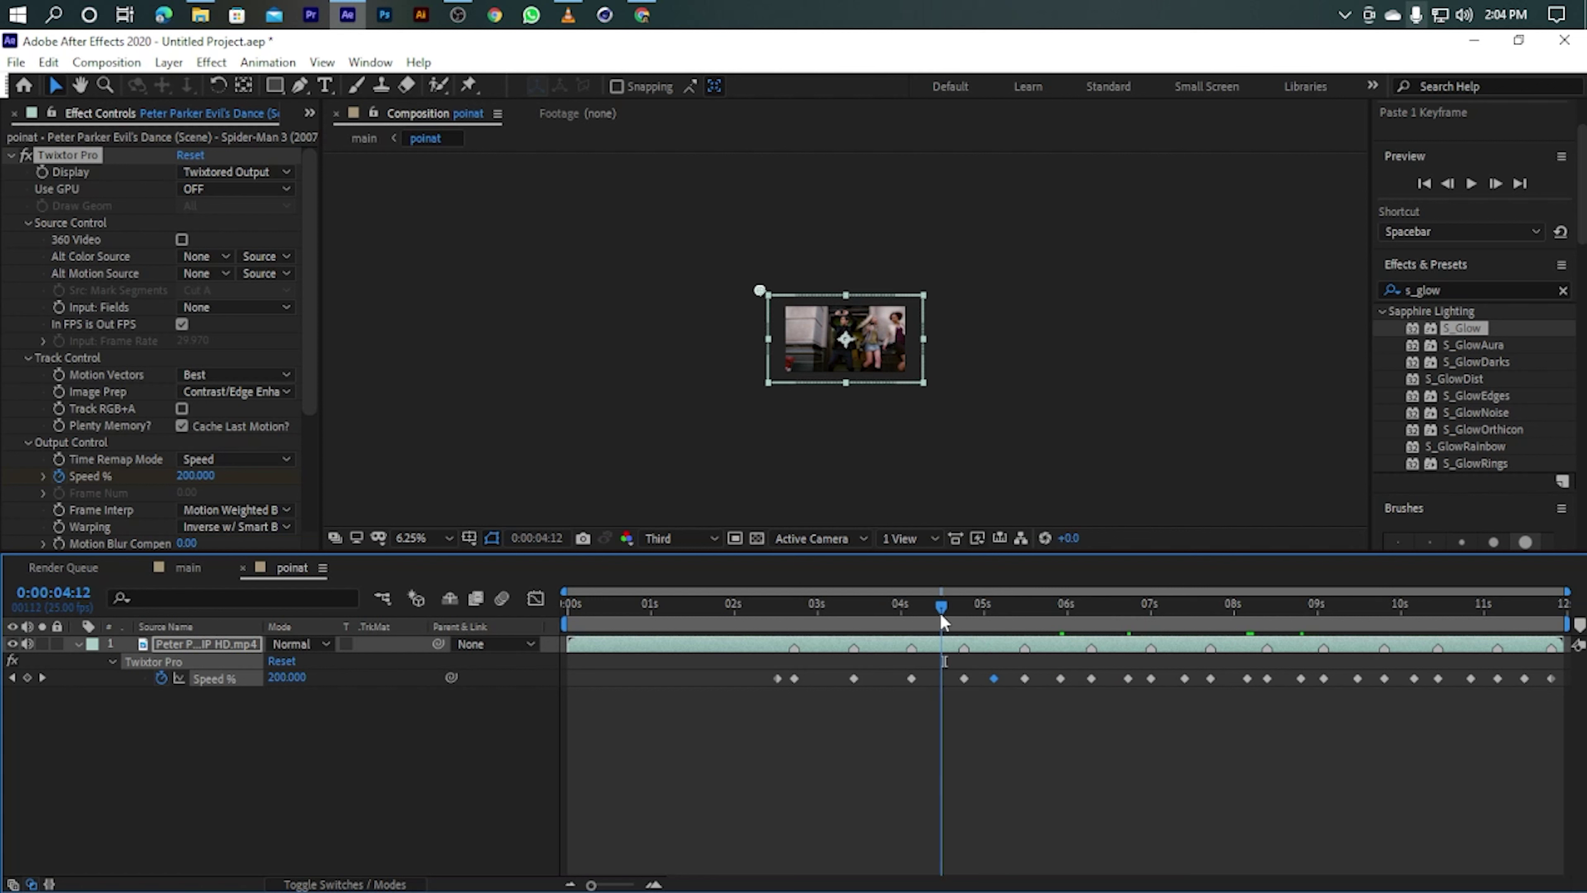
left_click(885, 616)
key("ctrl+v")
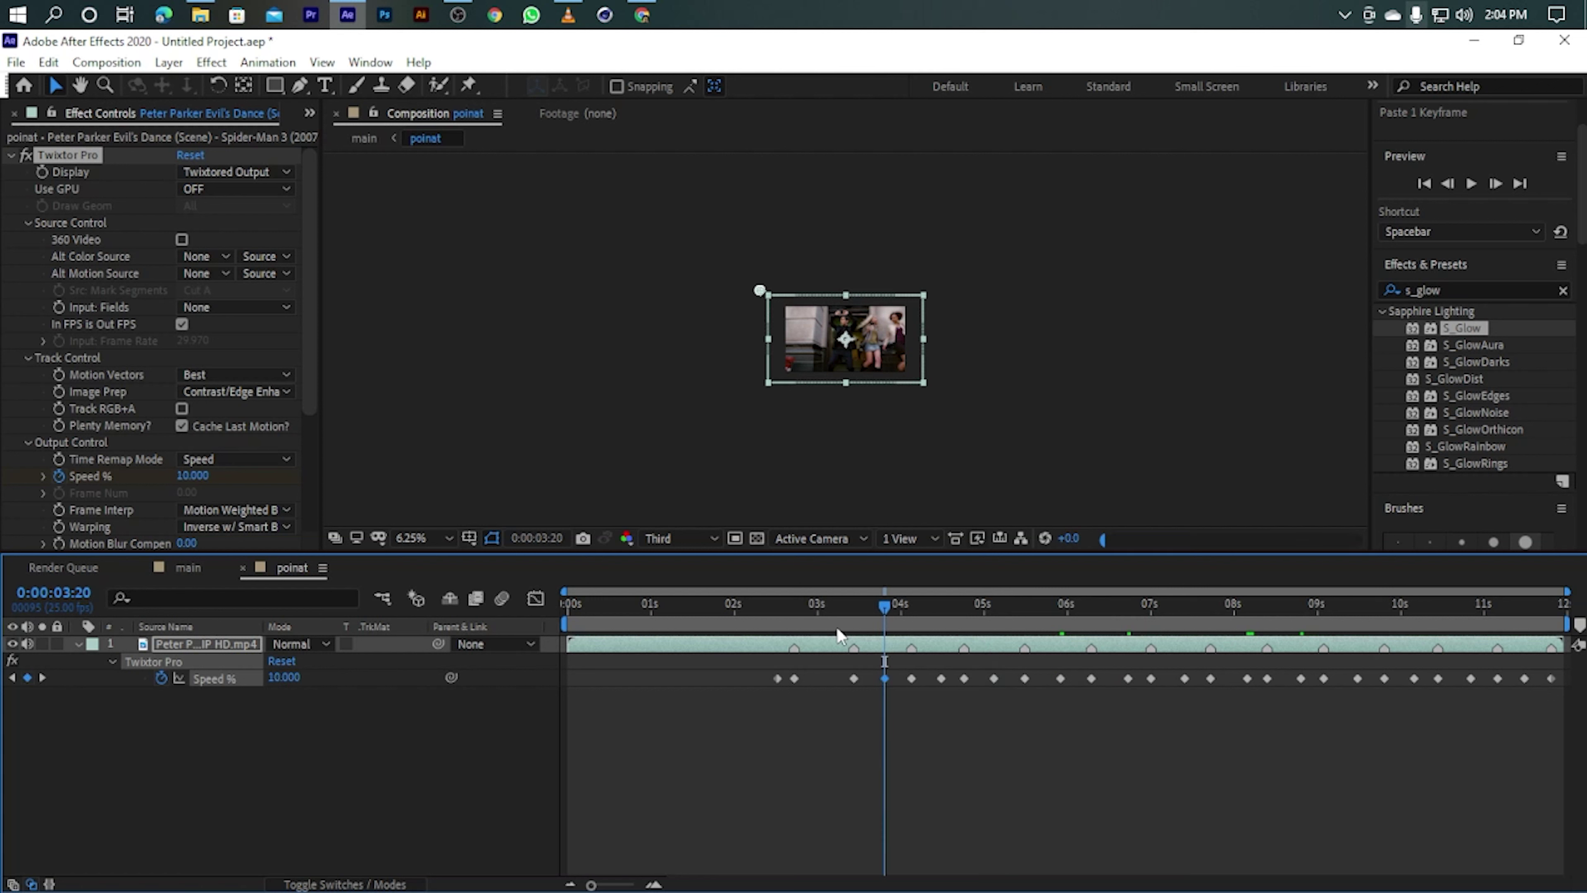
left_click(831, 619)
key("ctrl+v")
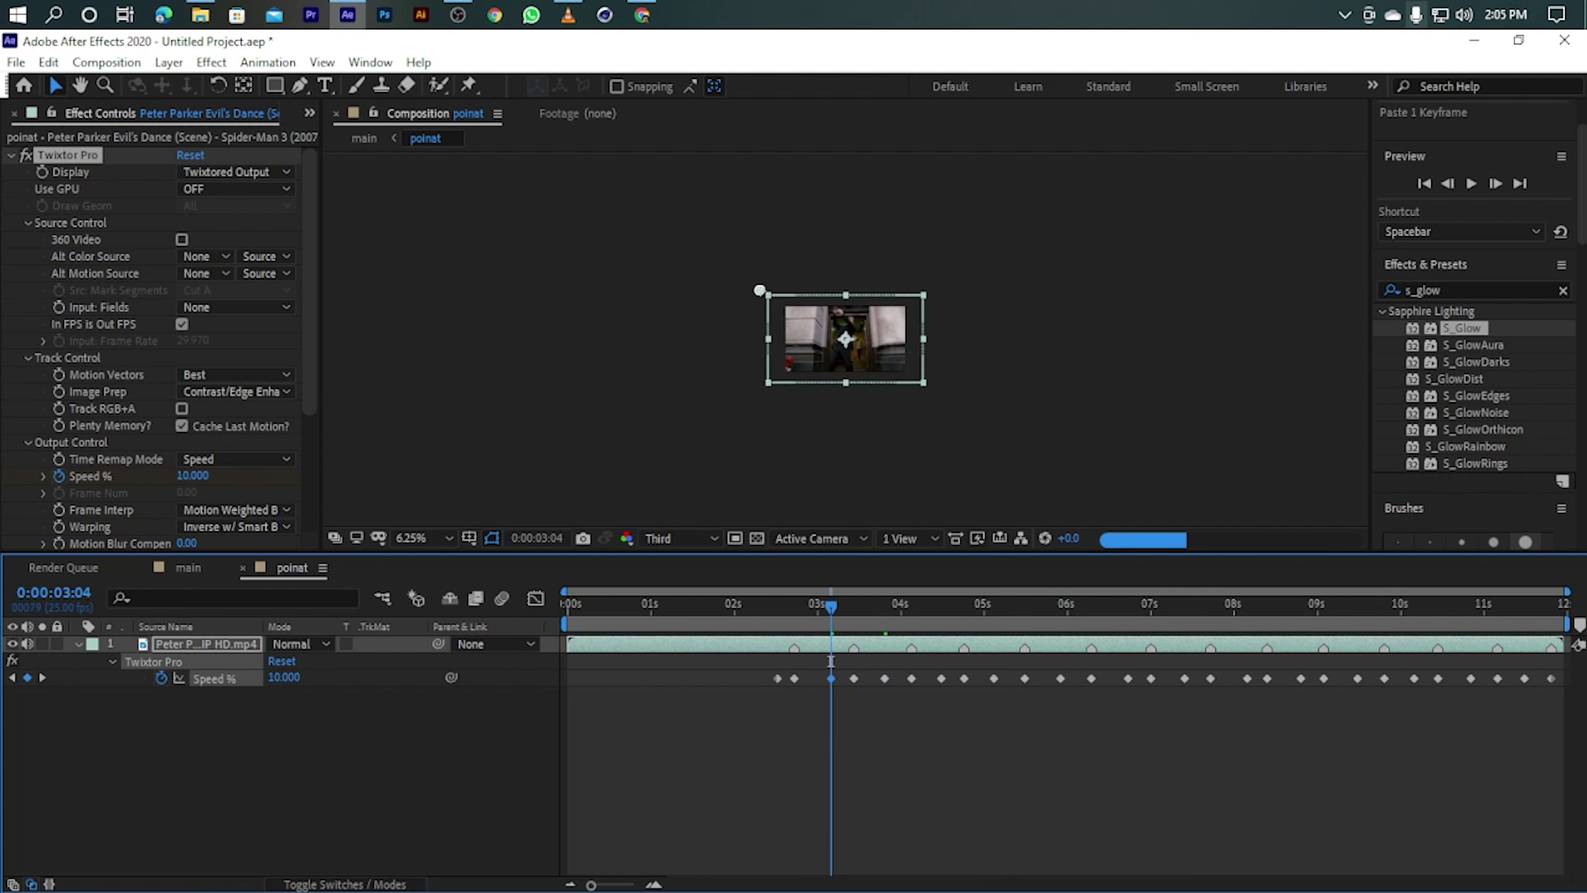
left_click(219, 679)
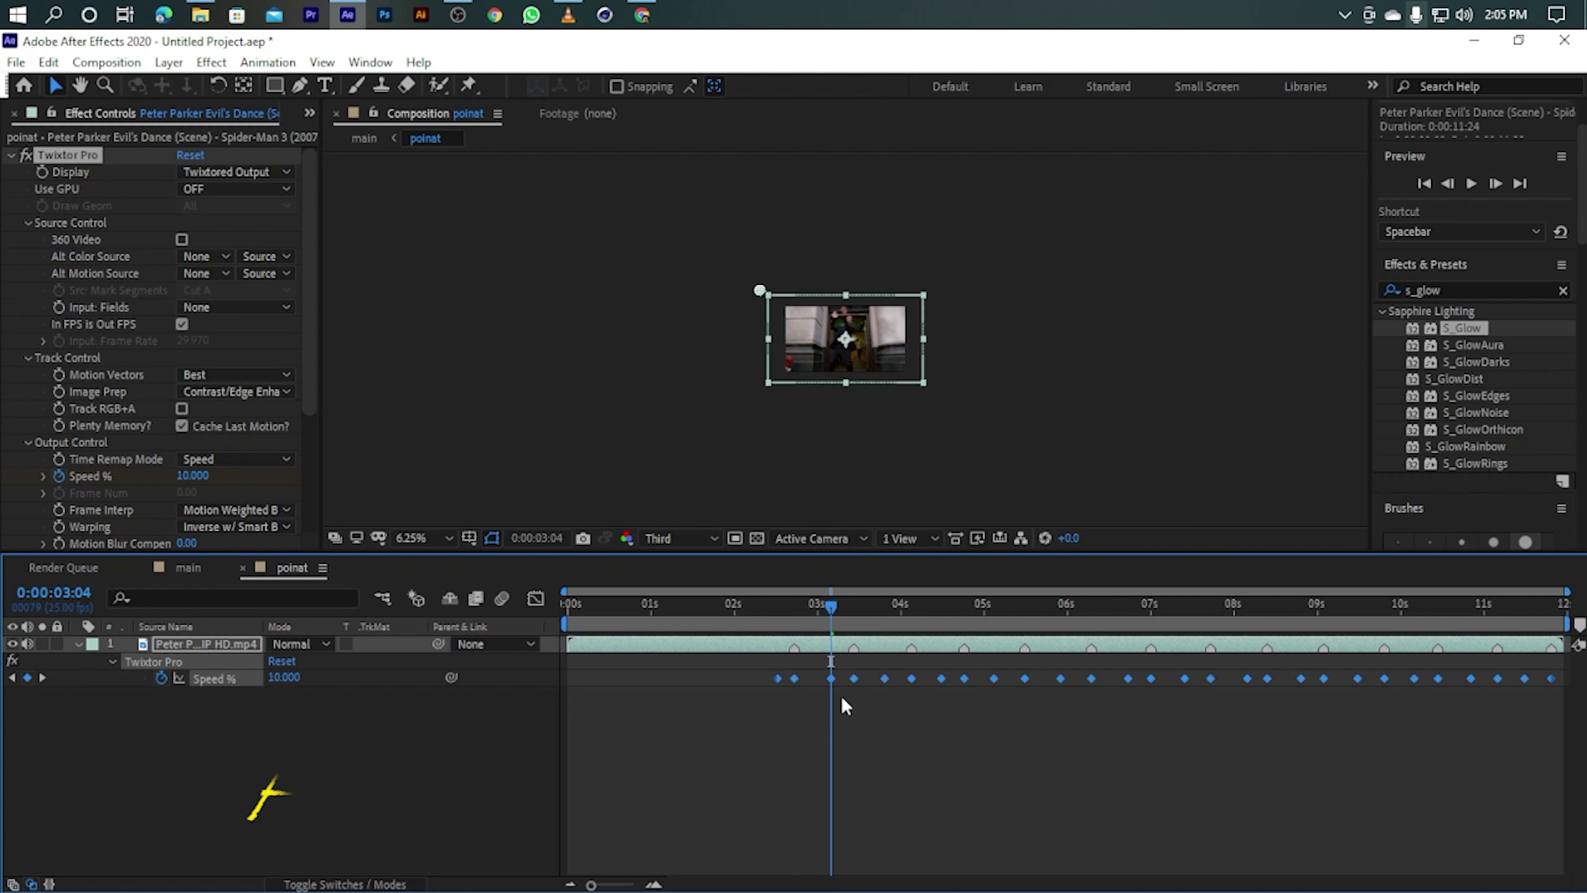
Apply Easy Ease to all selected Speed % keyframes and view their speed curve in the Graph Editor.
right_click(831, 678)
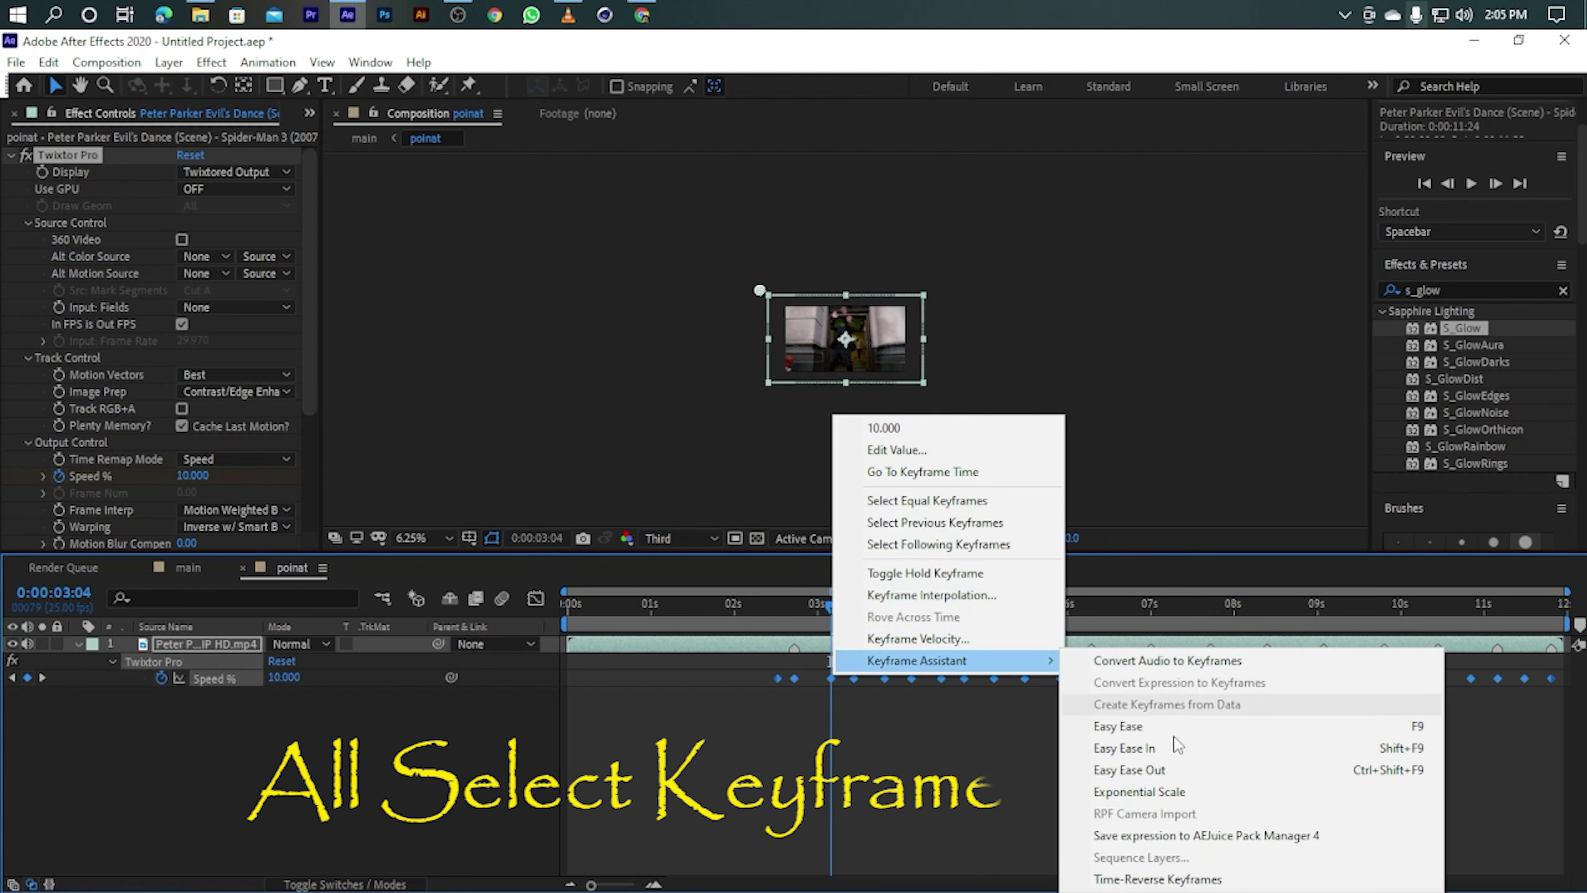
mouse_move(937, 660)
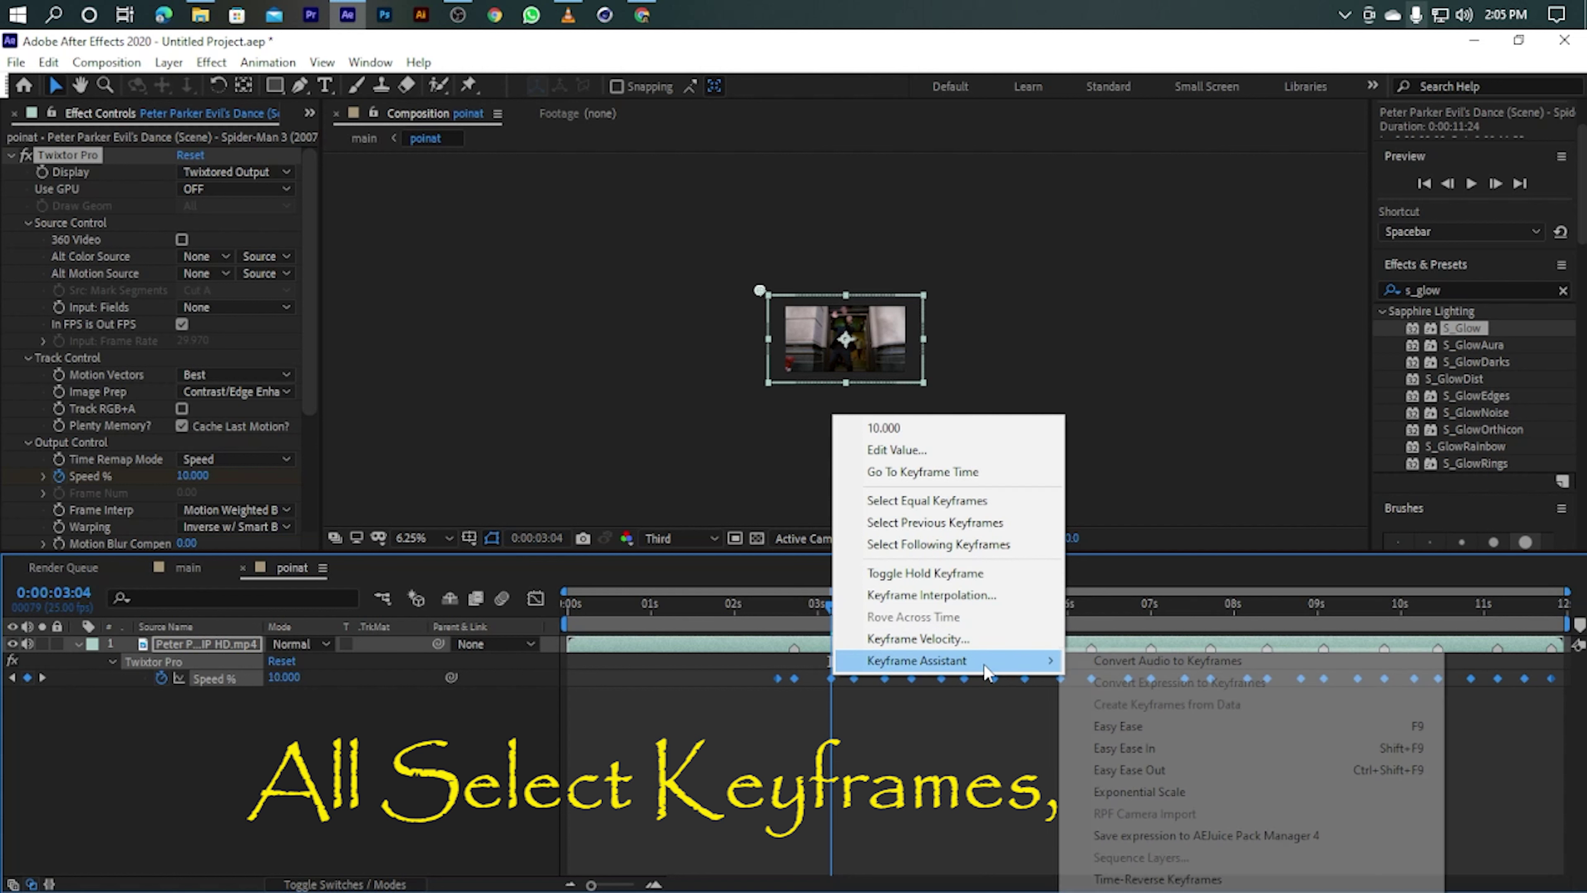
left_click(1303, 723)
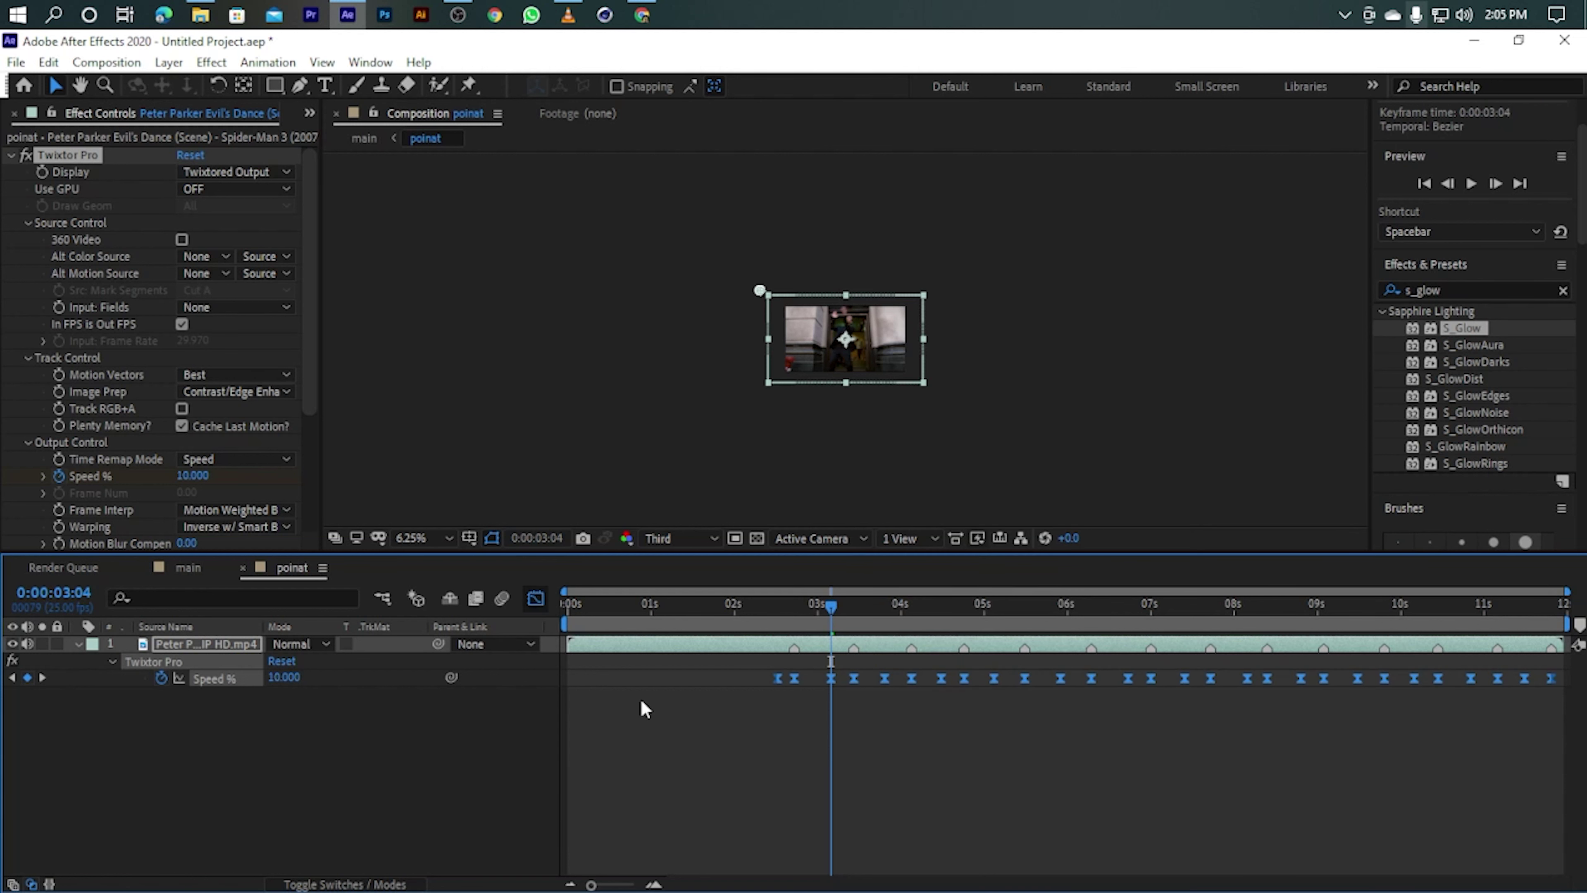
key("shift+F3")
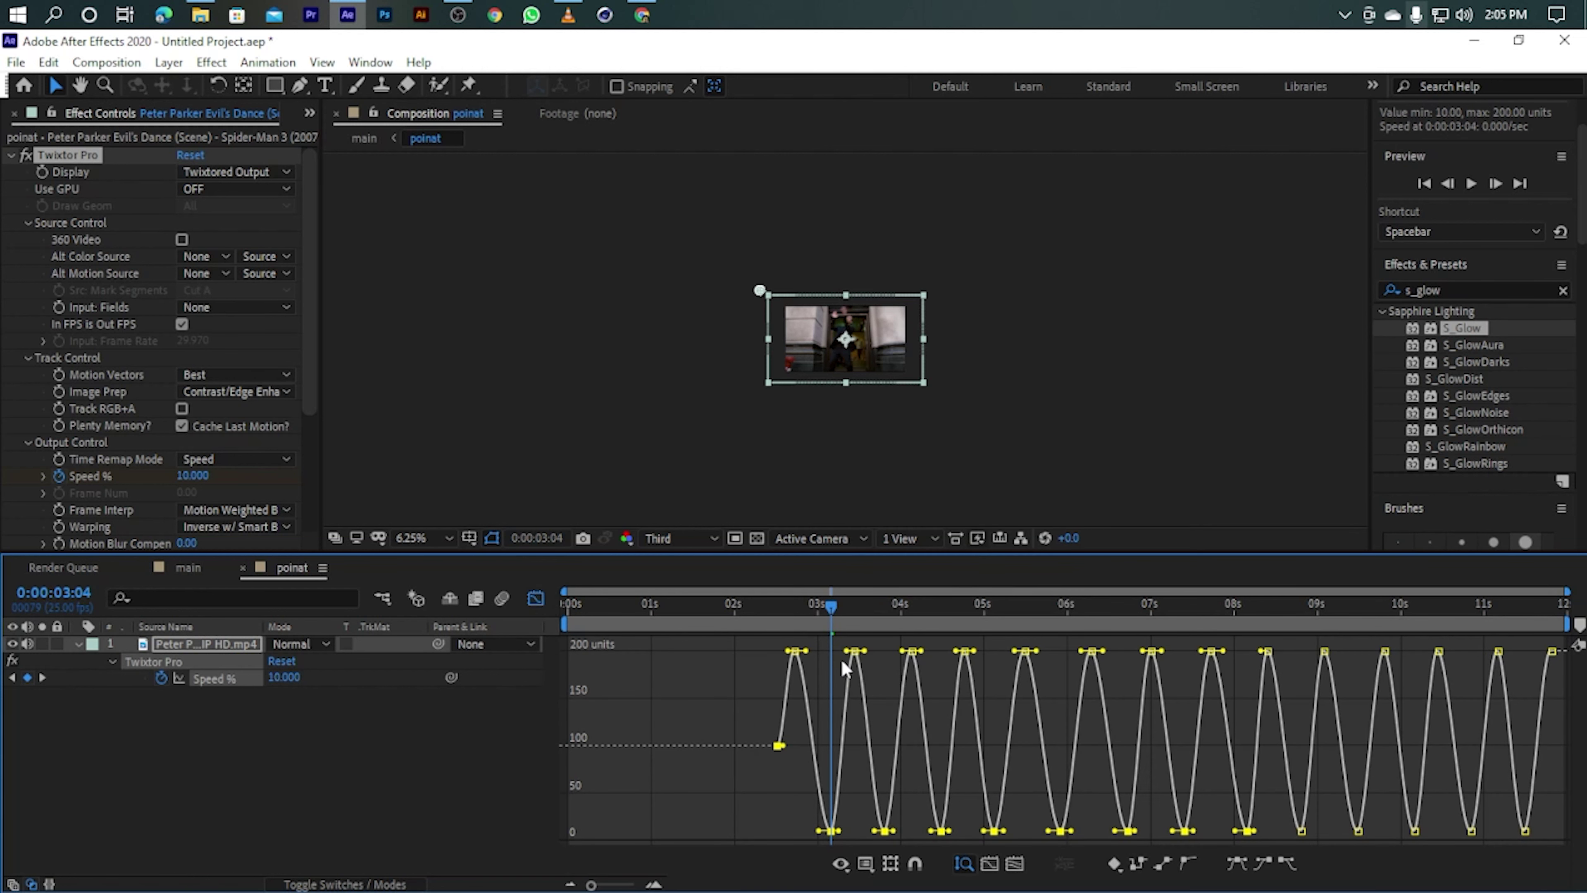
Steepen the rise into the first peak and stretch the 3 s low point's exit handle through 4.5 s.
left_click_drag(845, 652, 840, 744)
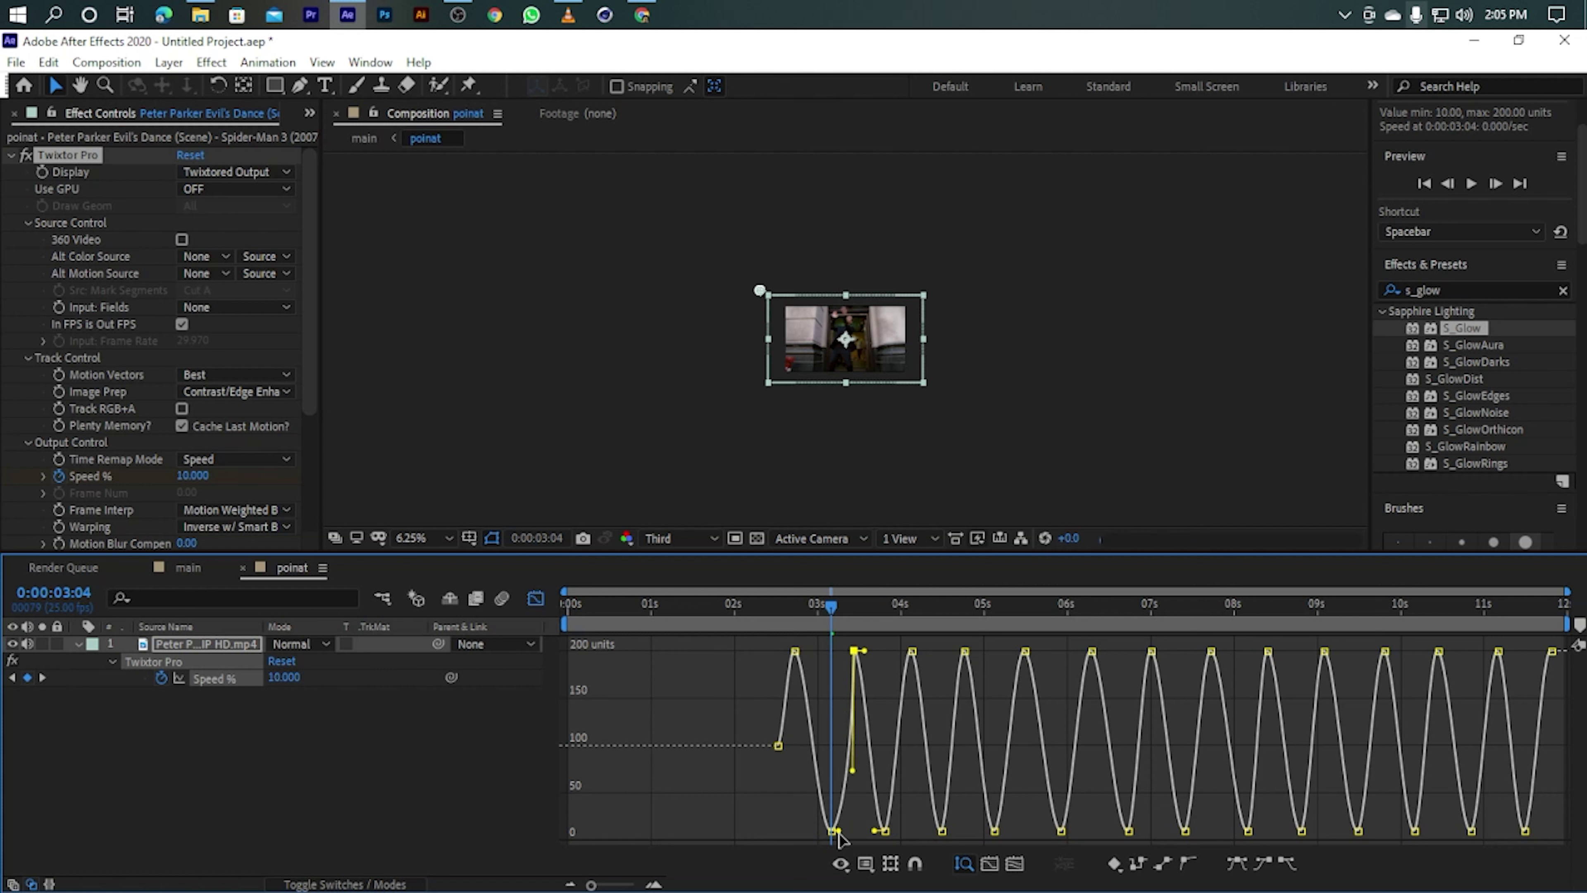
left_click_drag(839, 832, 854, 826)
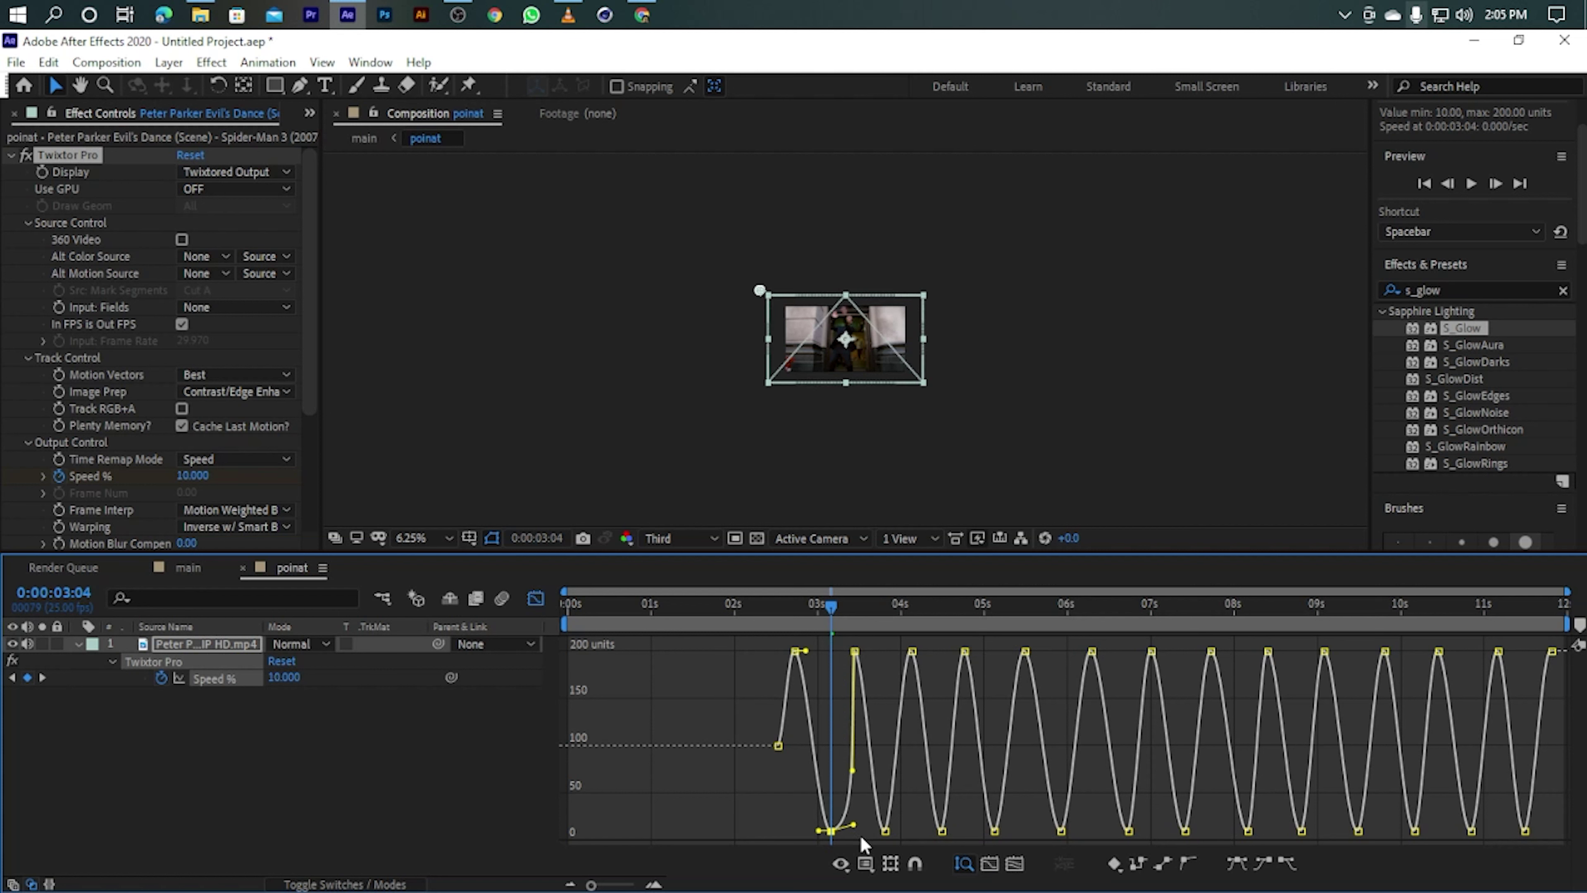
left_click(882, 831)
left_click(893, 836)
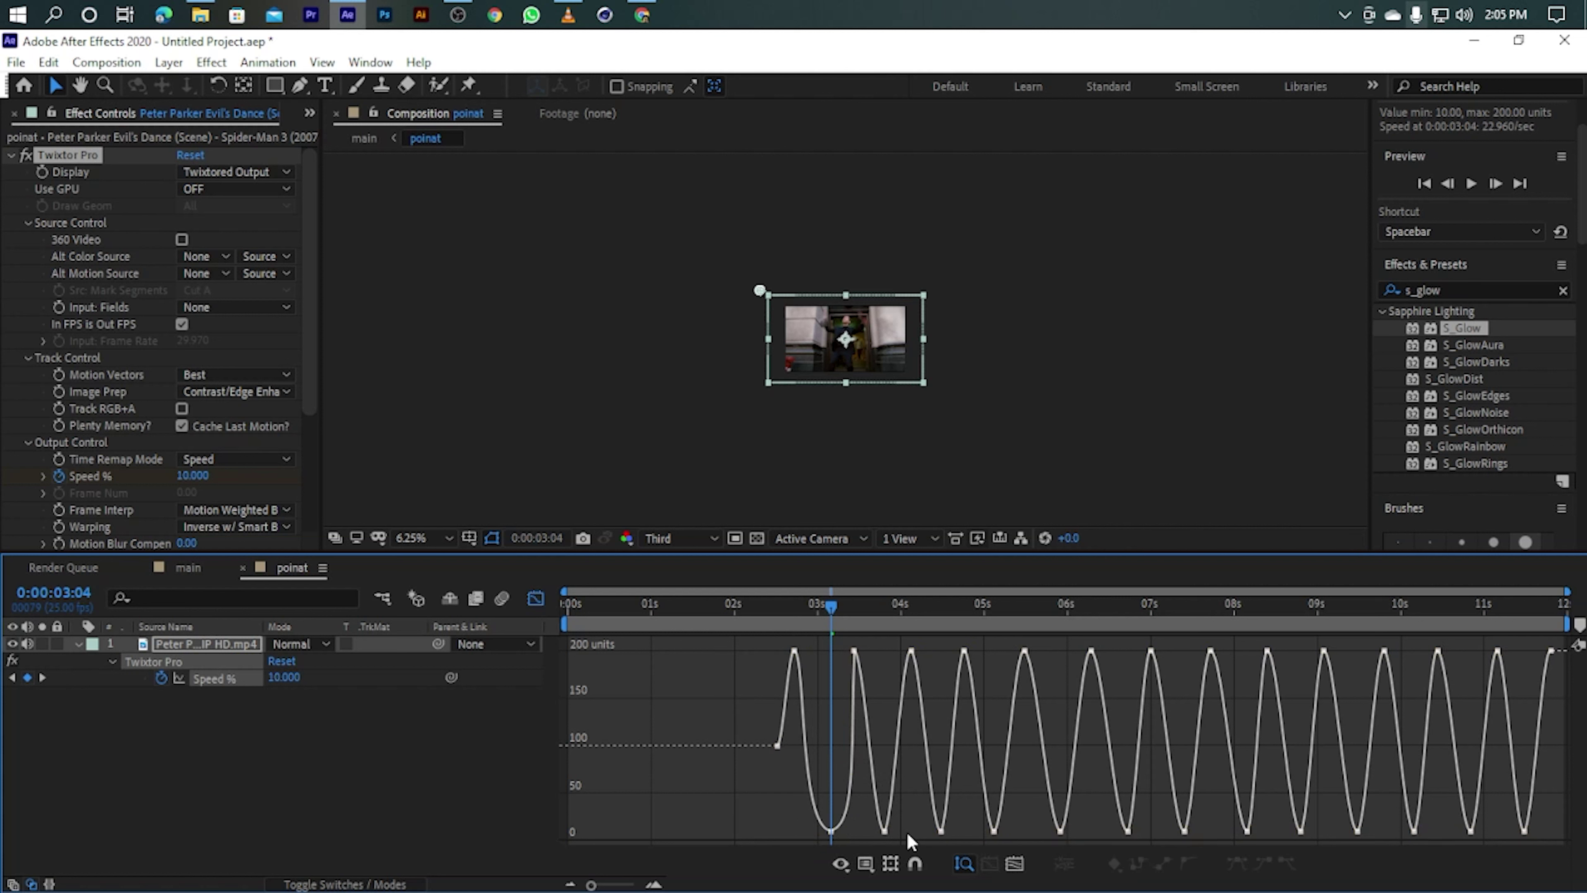
left_click(885, 831)
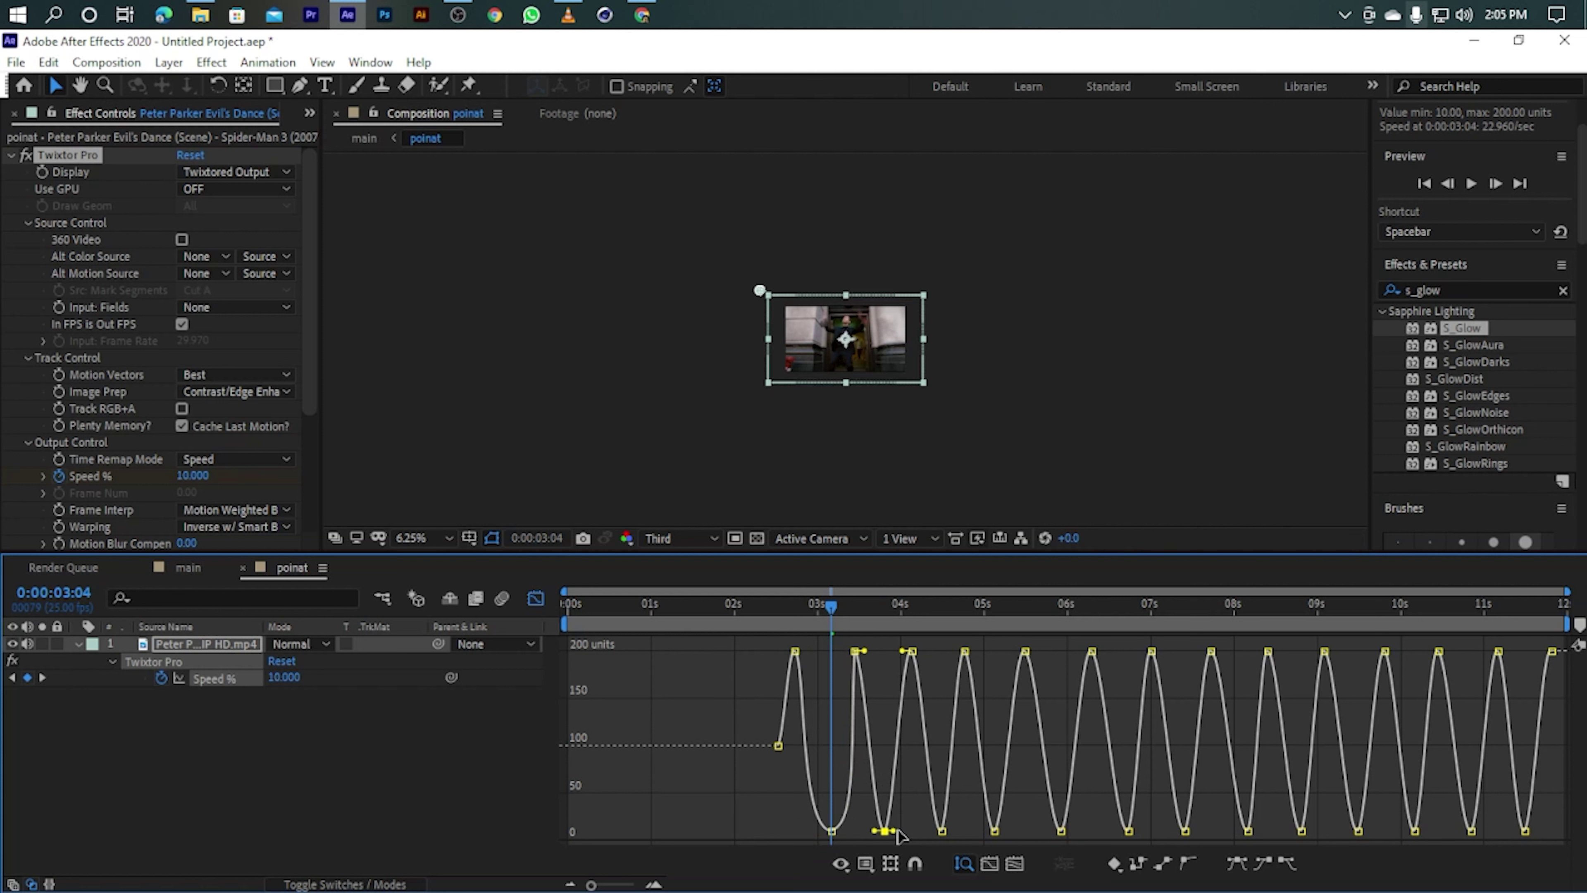
mouse_move(903, 650)
left_mouse_down()
mouse_move(900, 738)
mouse_move(956, 813)
left_mouse_up()
left_click(964, 651)
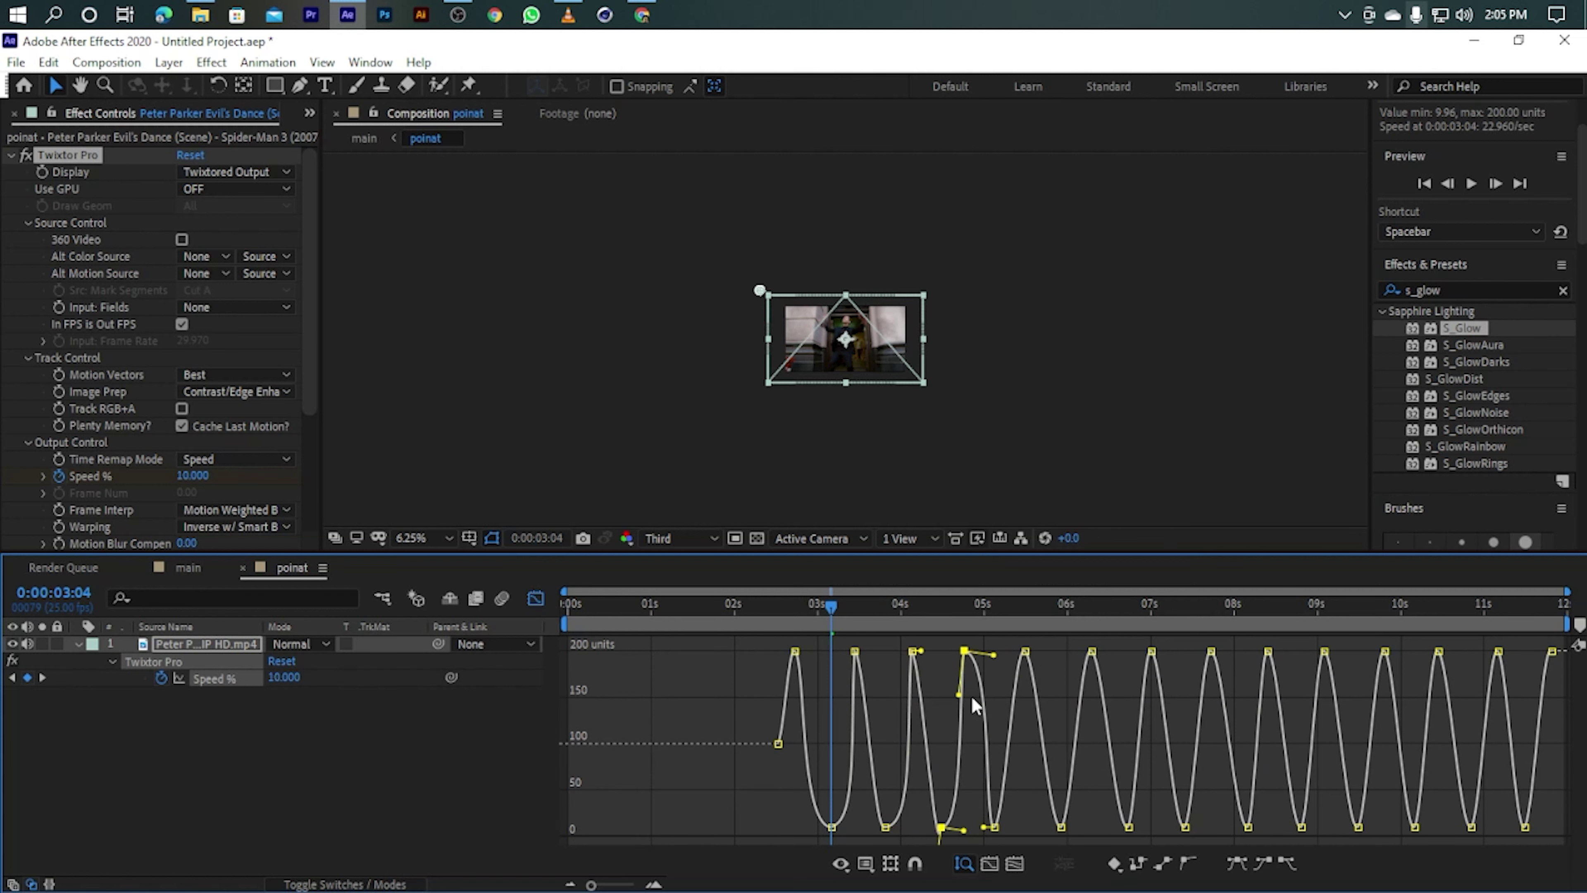
left_click_drag(963, 710, 966, 780)
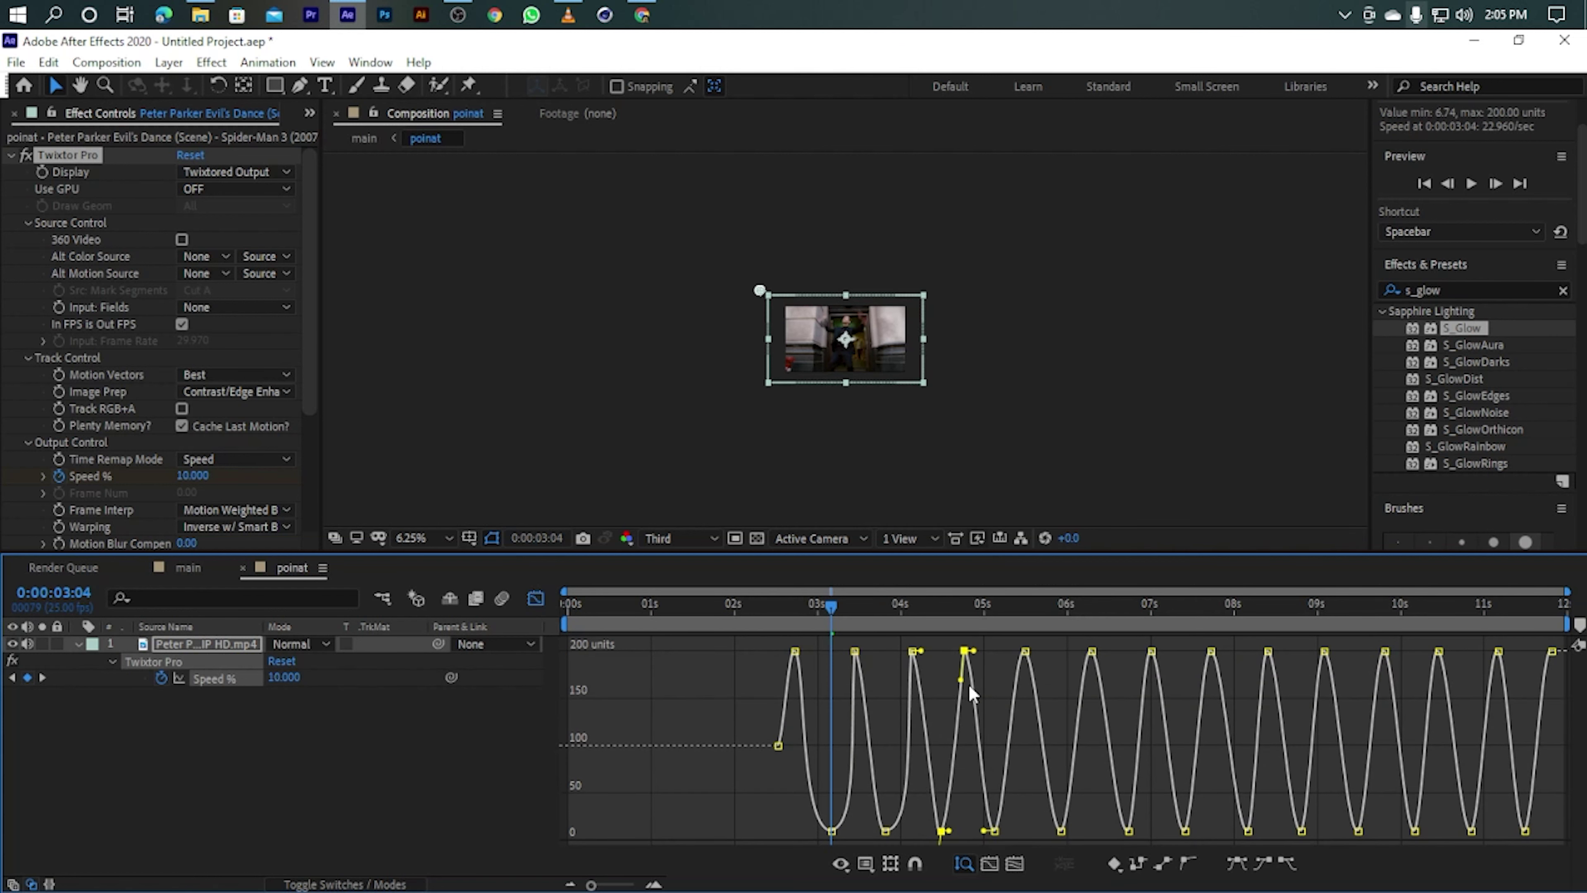
Ease the 4.5 s keyframes, refine their handles, and sharpen the ramp into the 7 s peak.
key("F9")
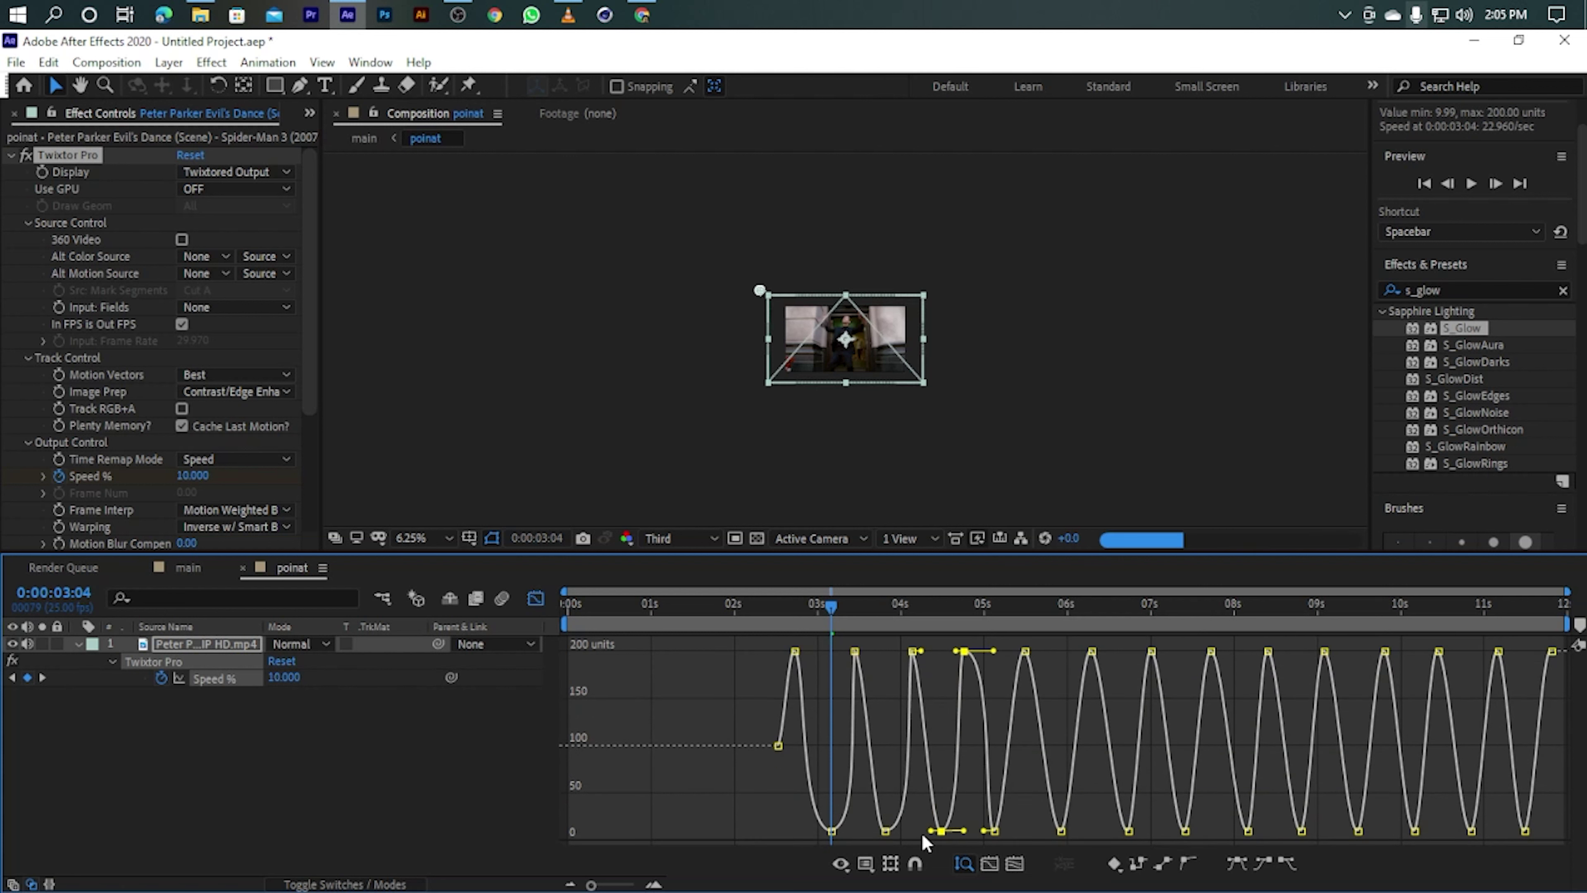
left_click_drag(919, 827, 923, 829)
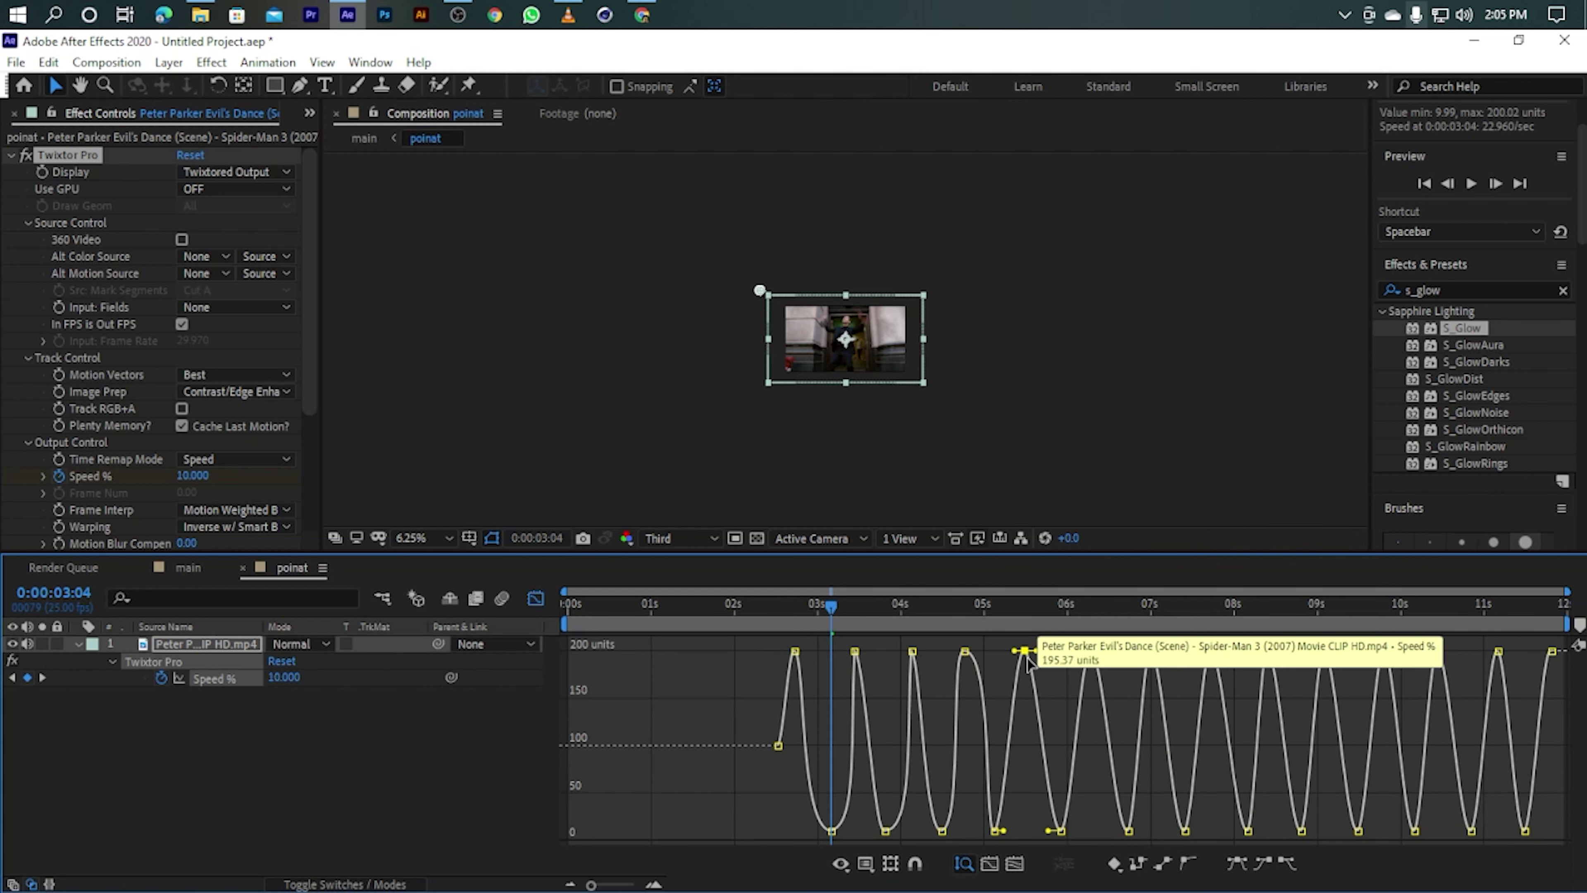
left_click(1025, 654)
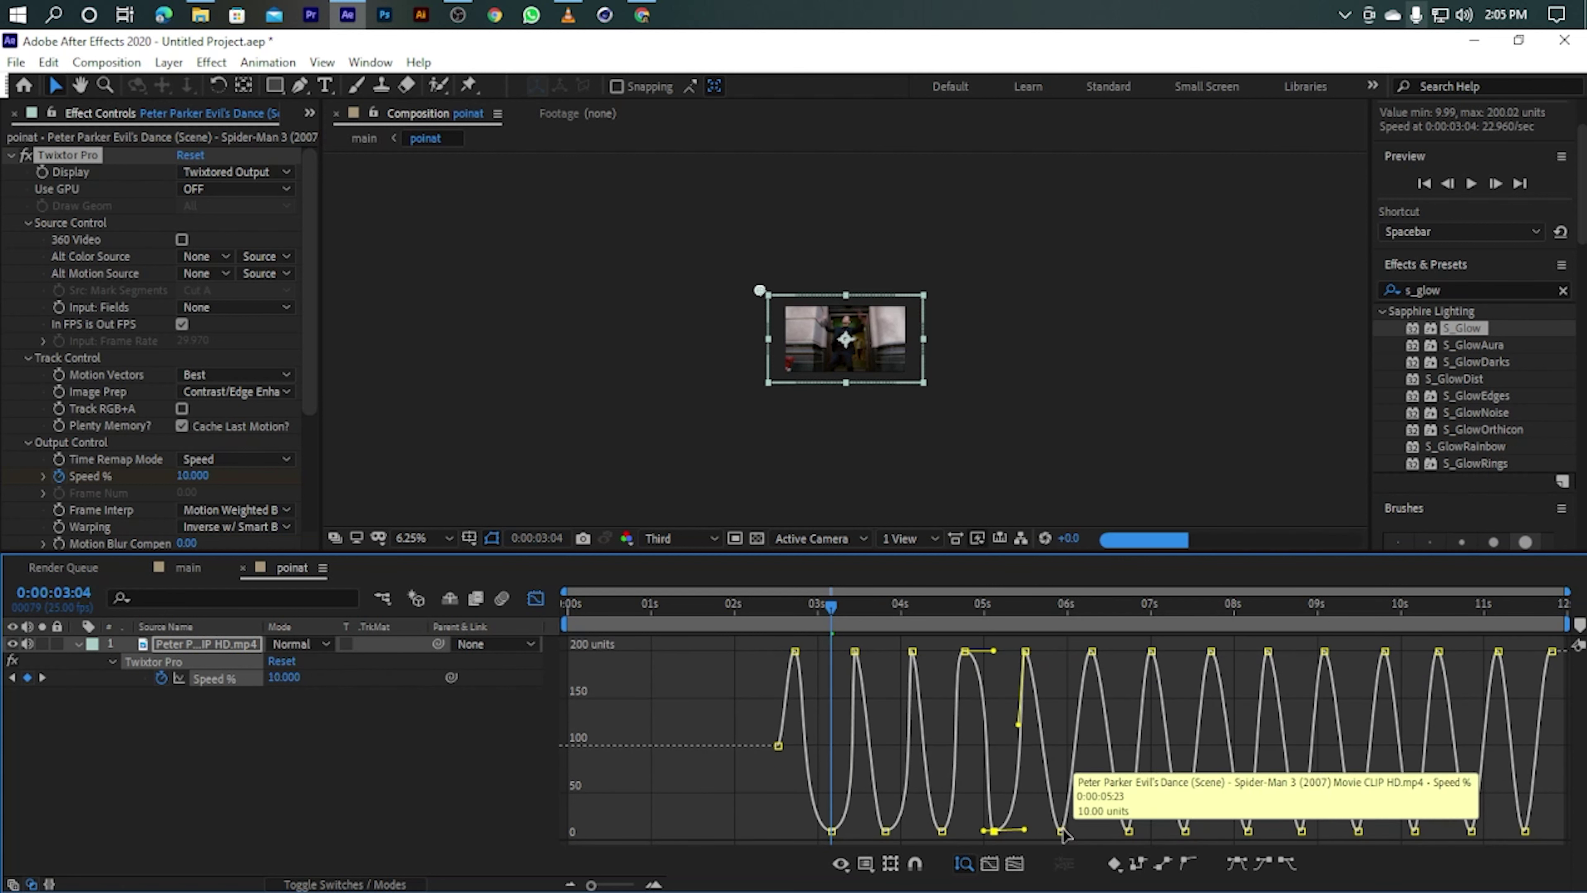
left_click(1090, 653)
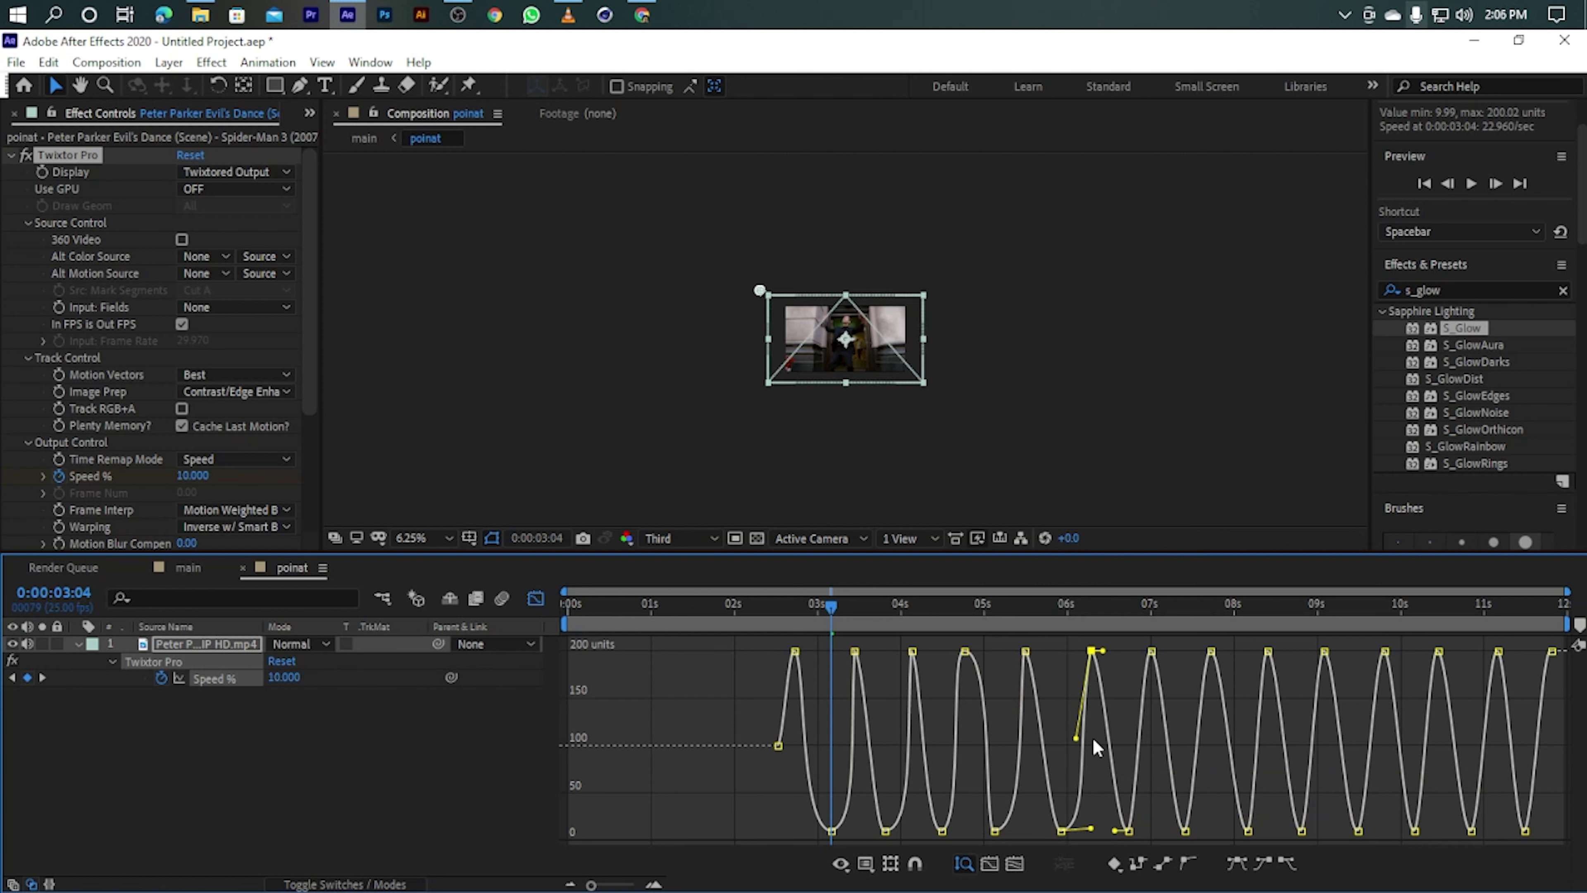
left_click(1150, 652)
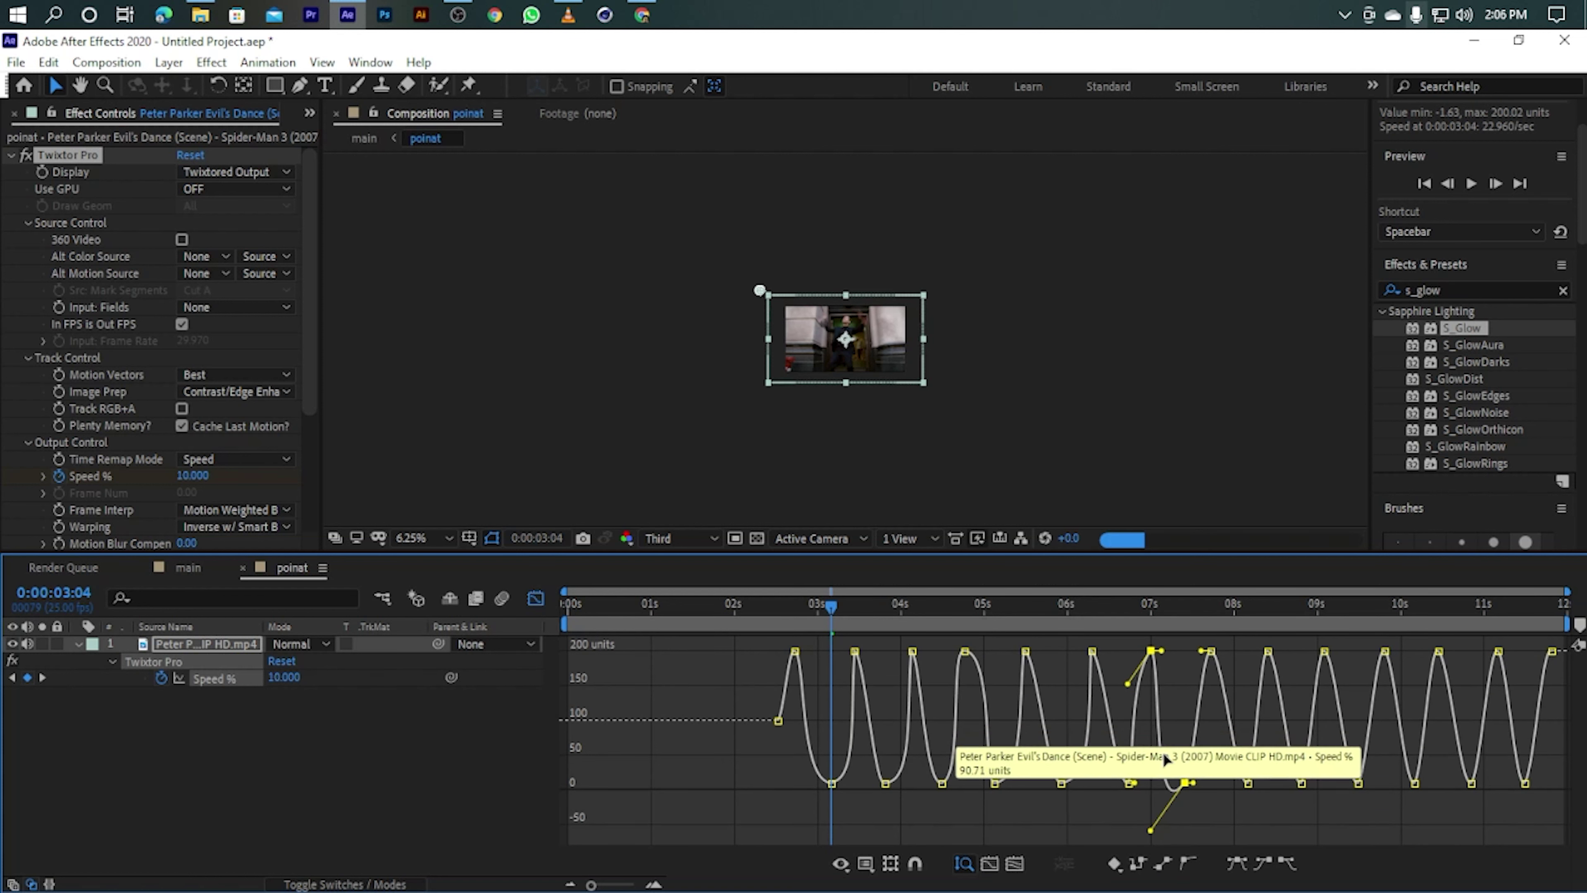
key("F9")
left_click_drag(1135, 830, 1157, 830)
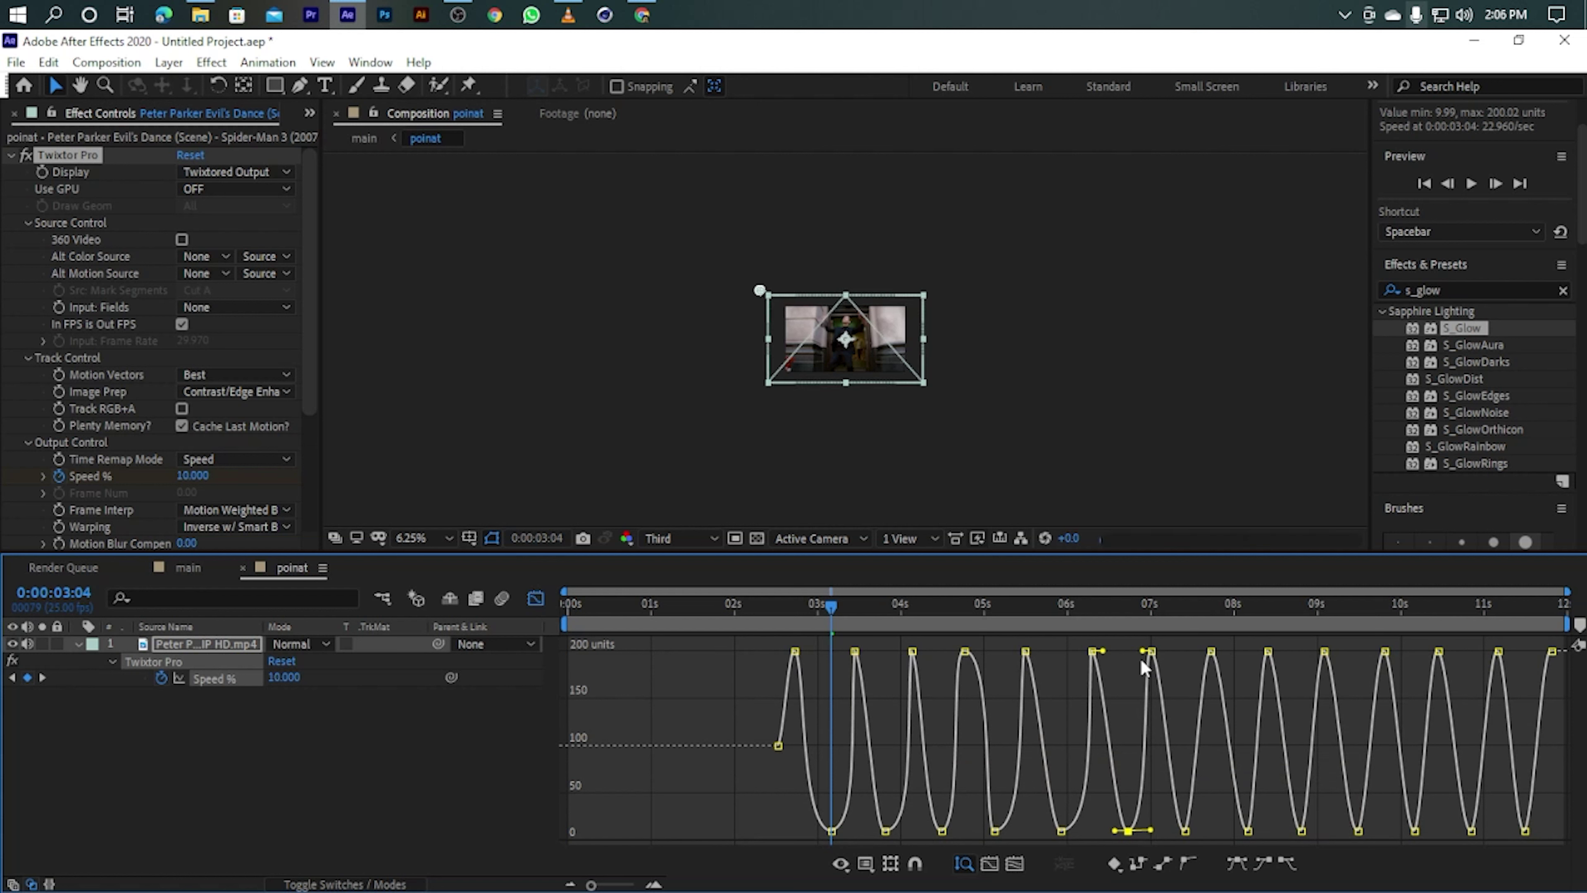
left_click_drag(1142, 651, 1157, 735)
Stretch the low-point exits and steepen the rises into the 7.7 s, 8.5 s and 9 s peaks.
left_click(1210, 651)
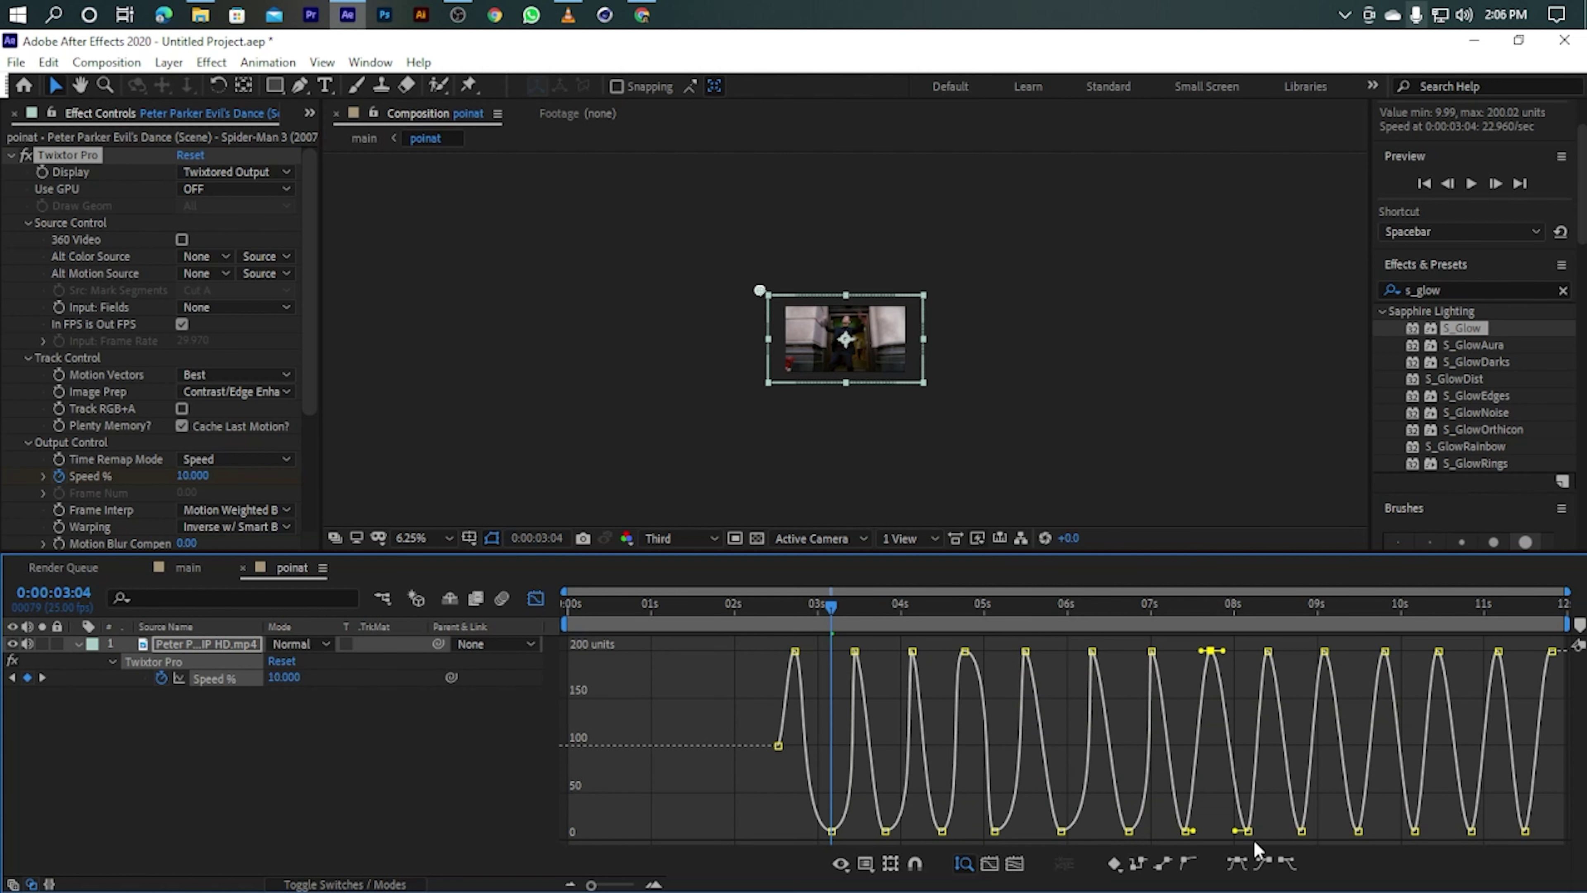
left_click_drag(1193, 830, 1210, 831)
left_click_drag(1201, 651, 1209, 750)
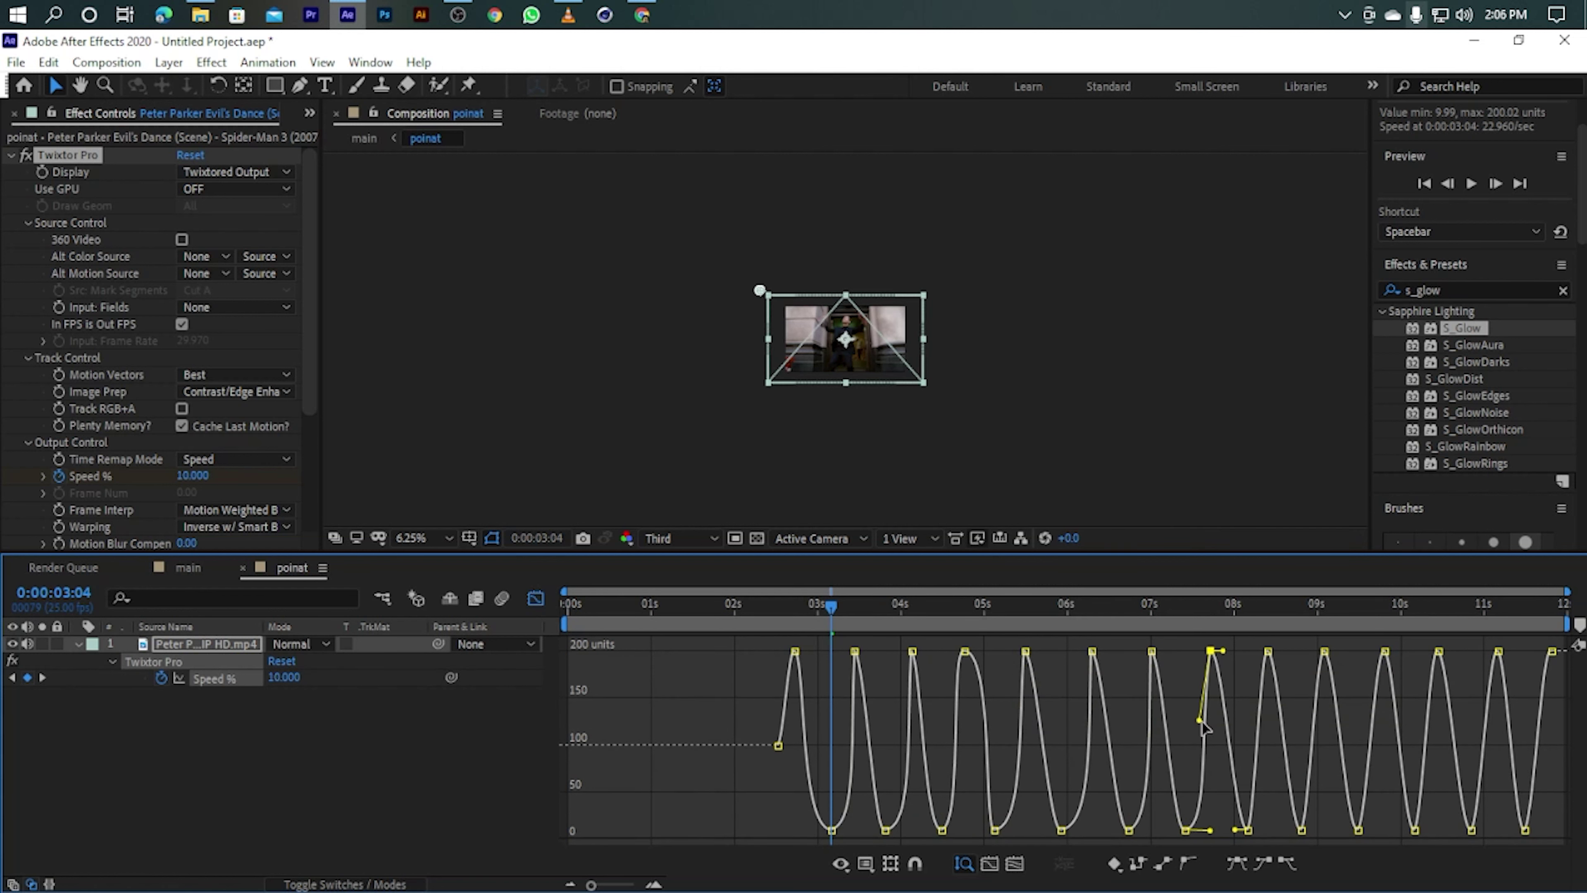
left_click(1267, 651)
left_click_drag(1255, 830, 1267, 831)
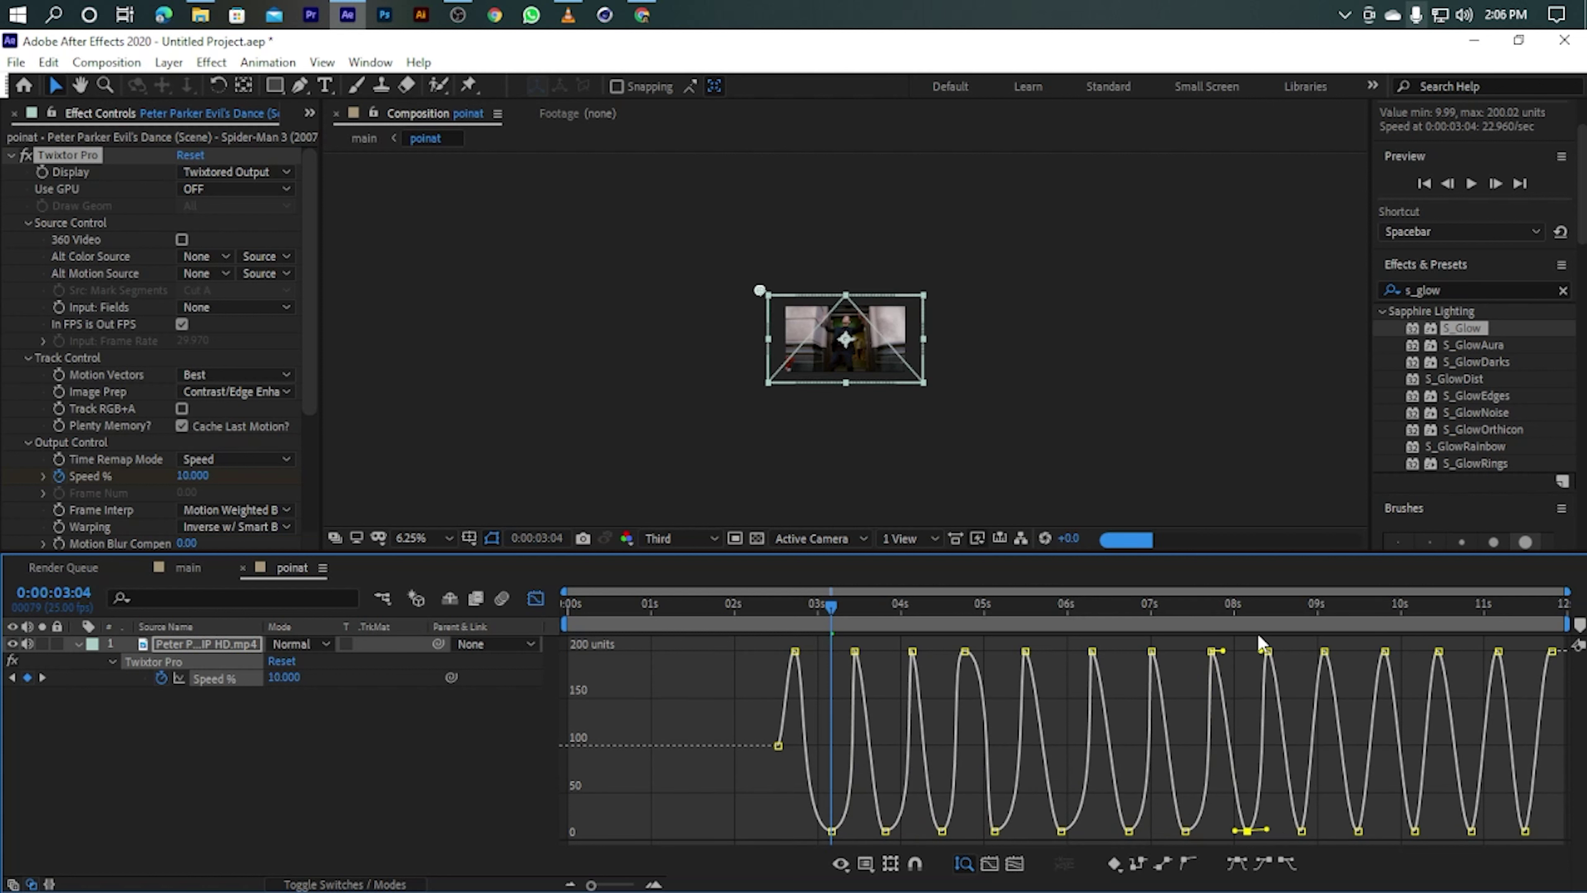
left_click_drag(1256, 651, 1247, 694)
left_click(1301, 830)
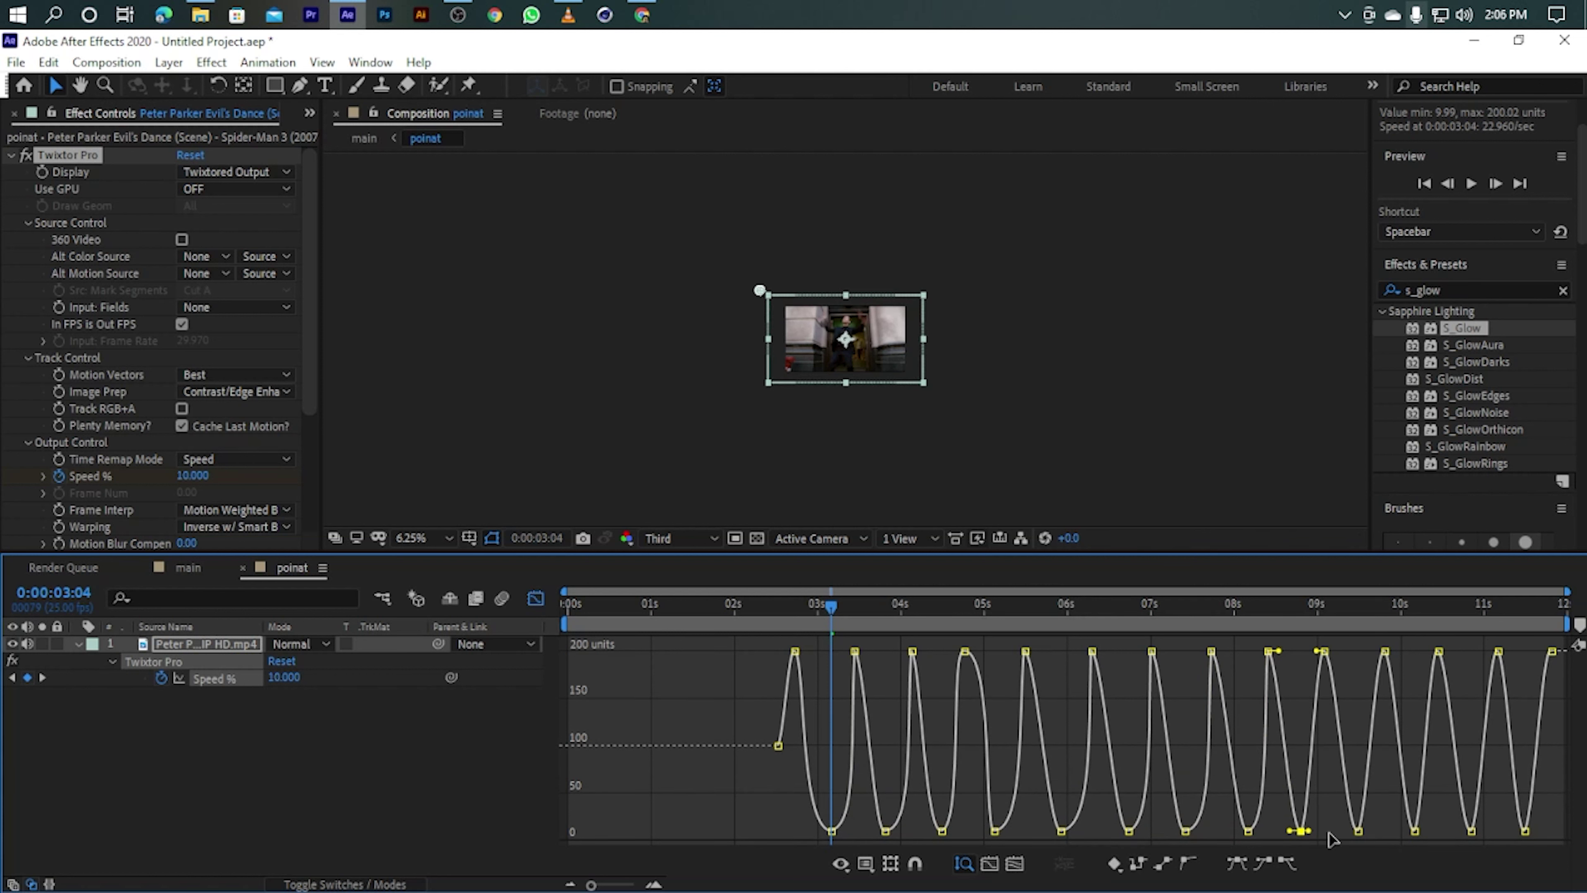
left_click(1319, 652)
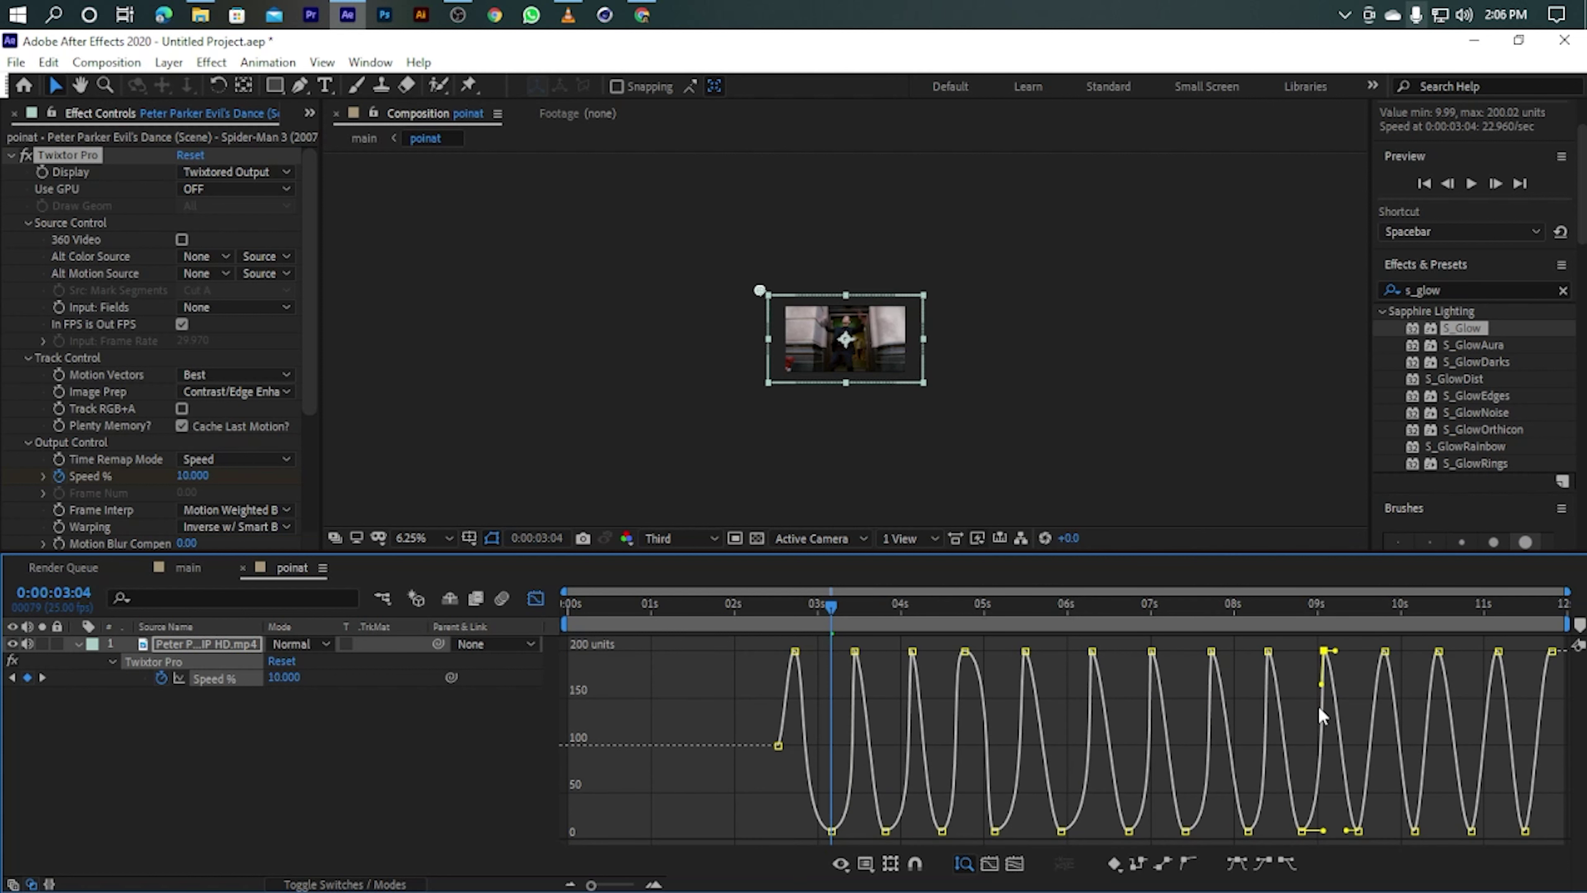
left_click(1357, 830)
left_click_drag(1368, 830, 1384, 830)
left_click(1384, 651)
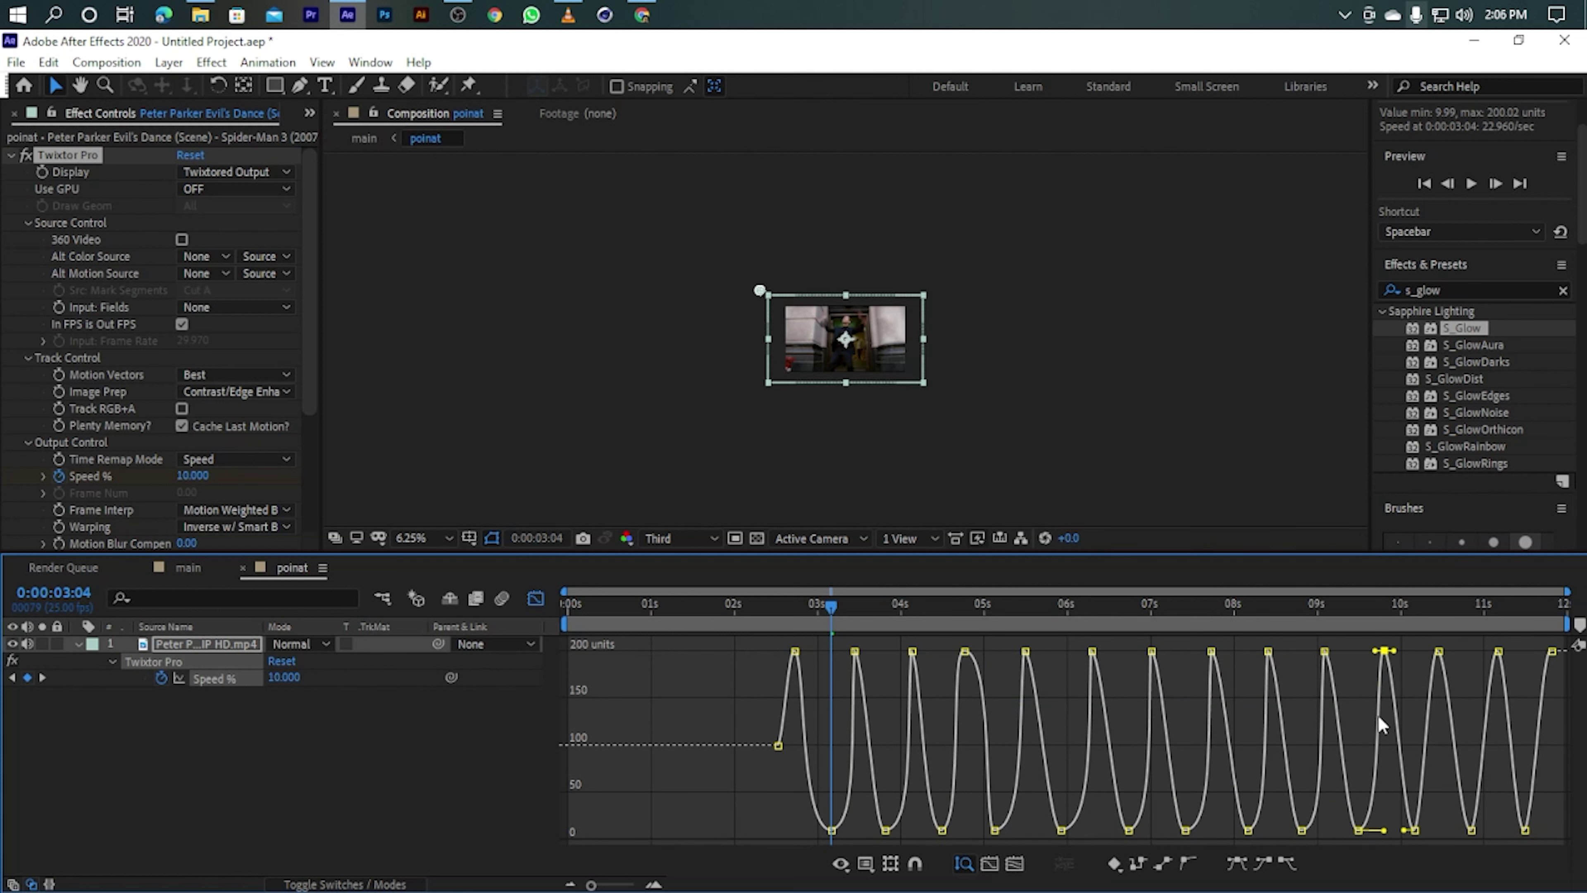
left_click_drag(1374, 651, 1370, 730)
Reshape the handles around the 10 s and 11 s peaks for a steep final rise.
left_click(1413, 830)
left_click(1438, 652)
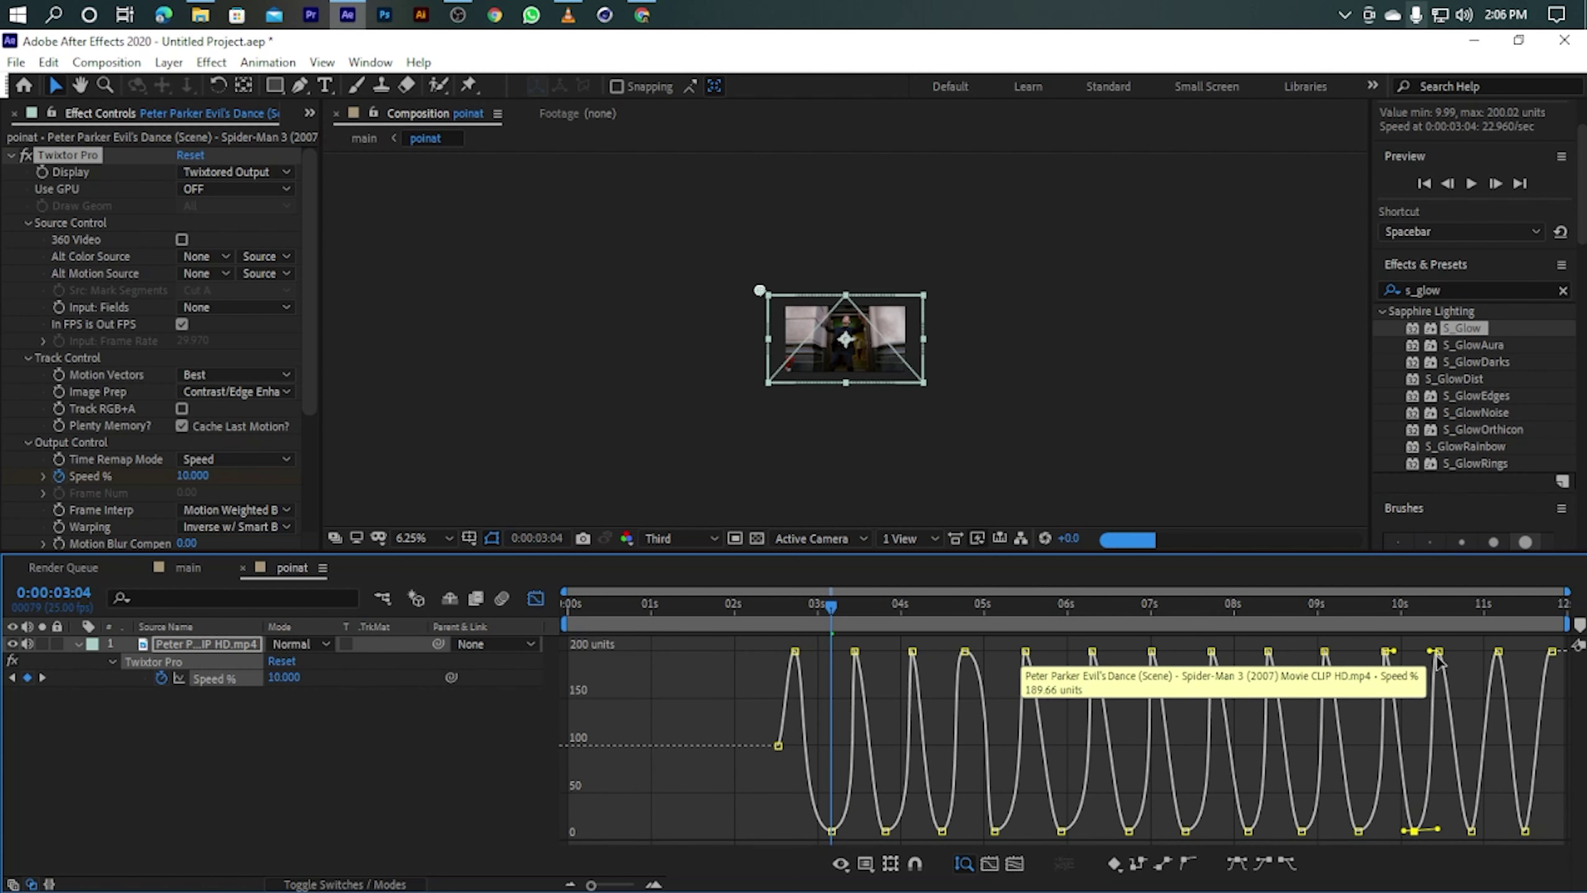
left_click(1498, 651)
mouse_move(1505, 651)
left_mouse_down()
mouse_move(1525, 651)
mouse_move(1493, 728)
left_mouse_up()
left_click(1481, 742)
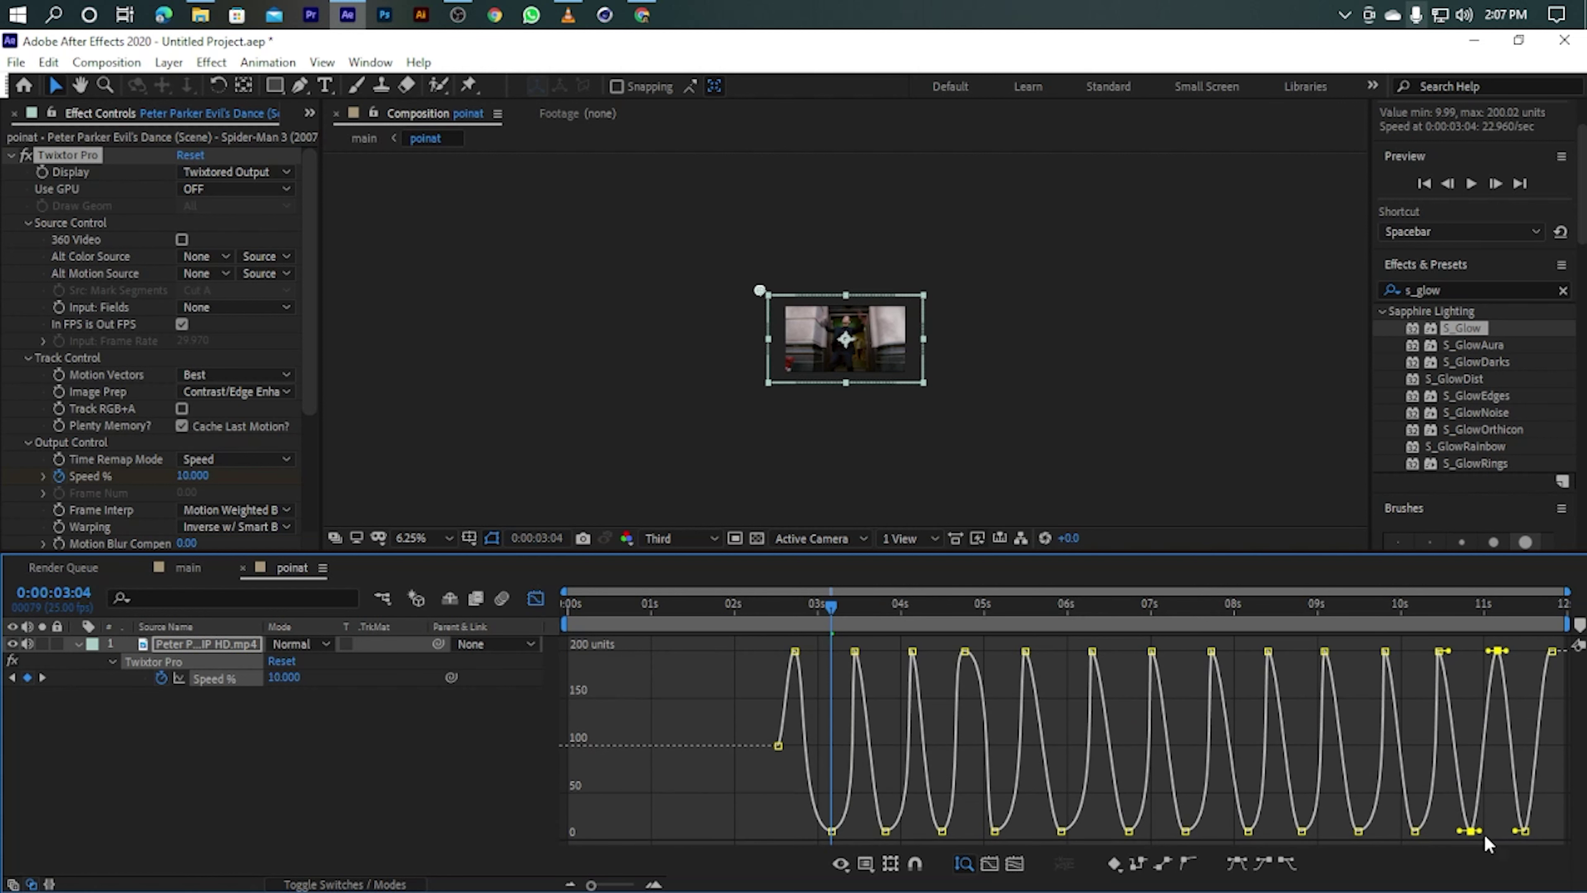
left_click_drag(1494, 651, 1515, 708)
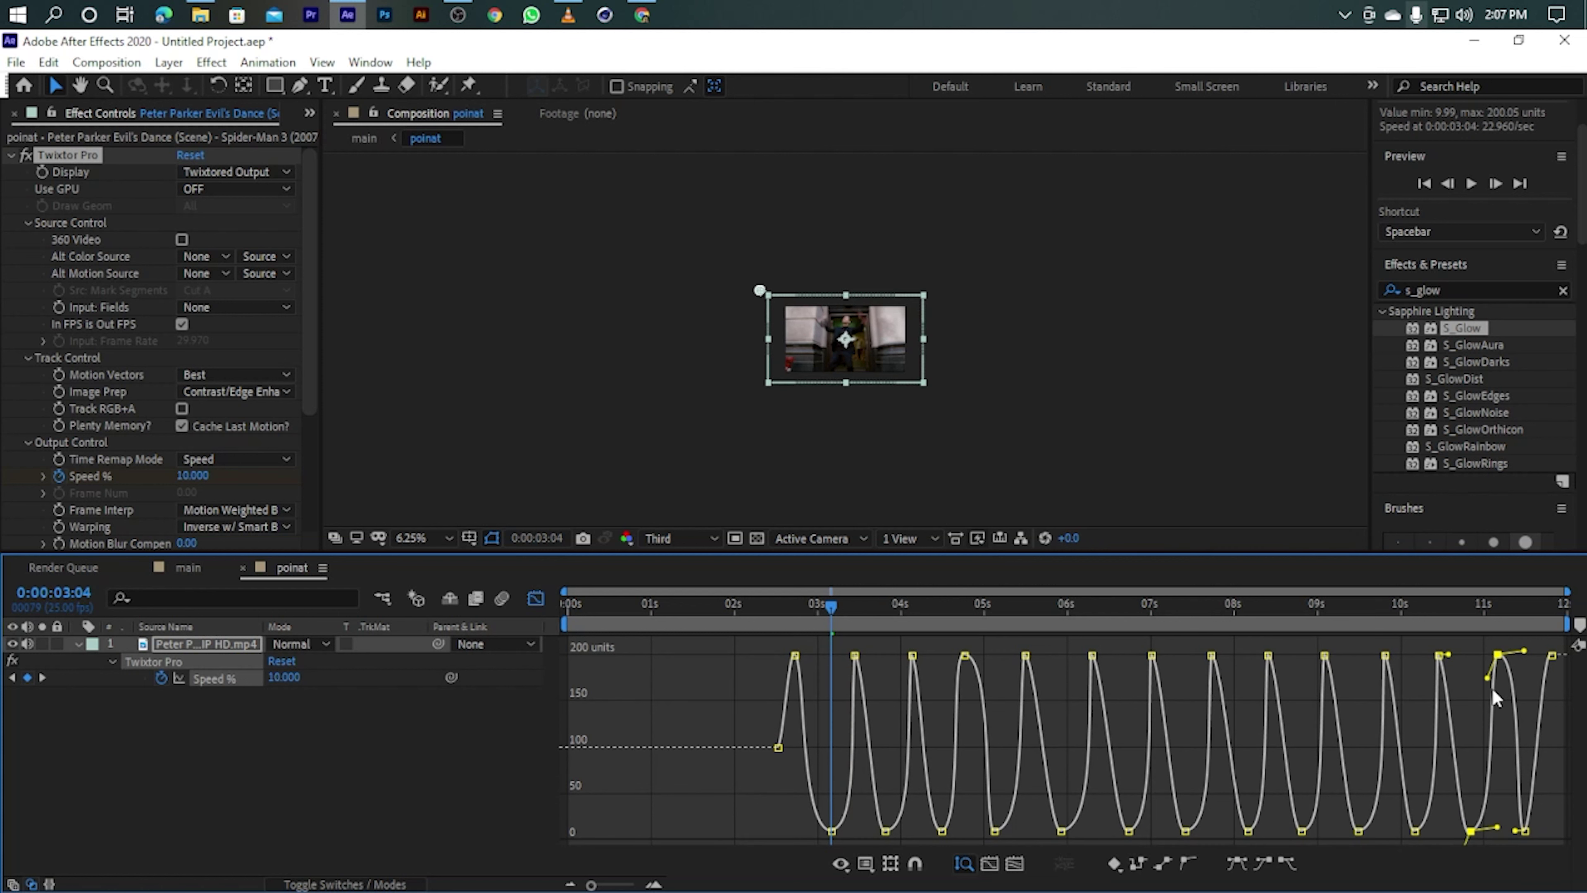
left_click(1527, 753)
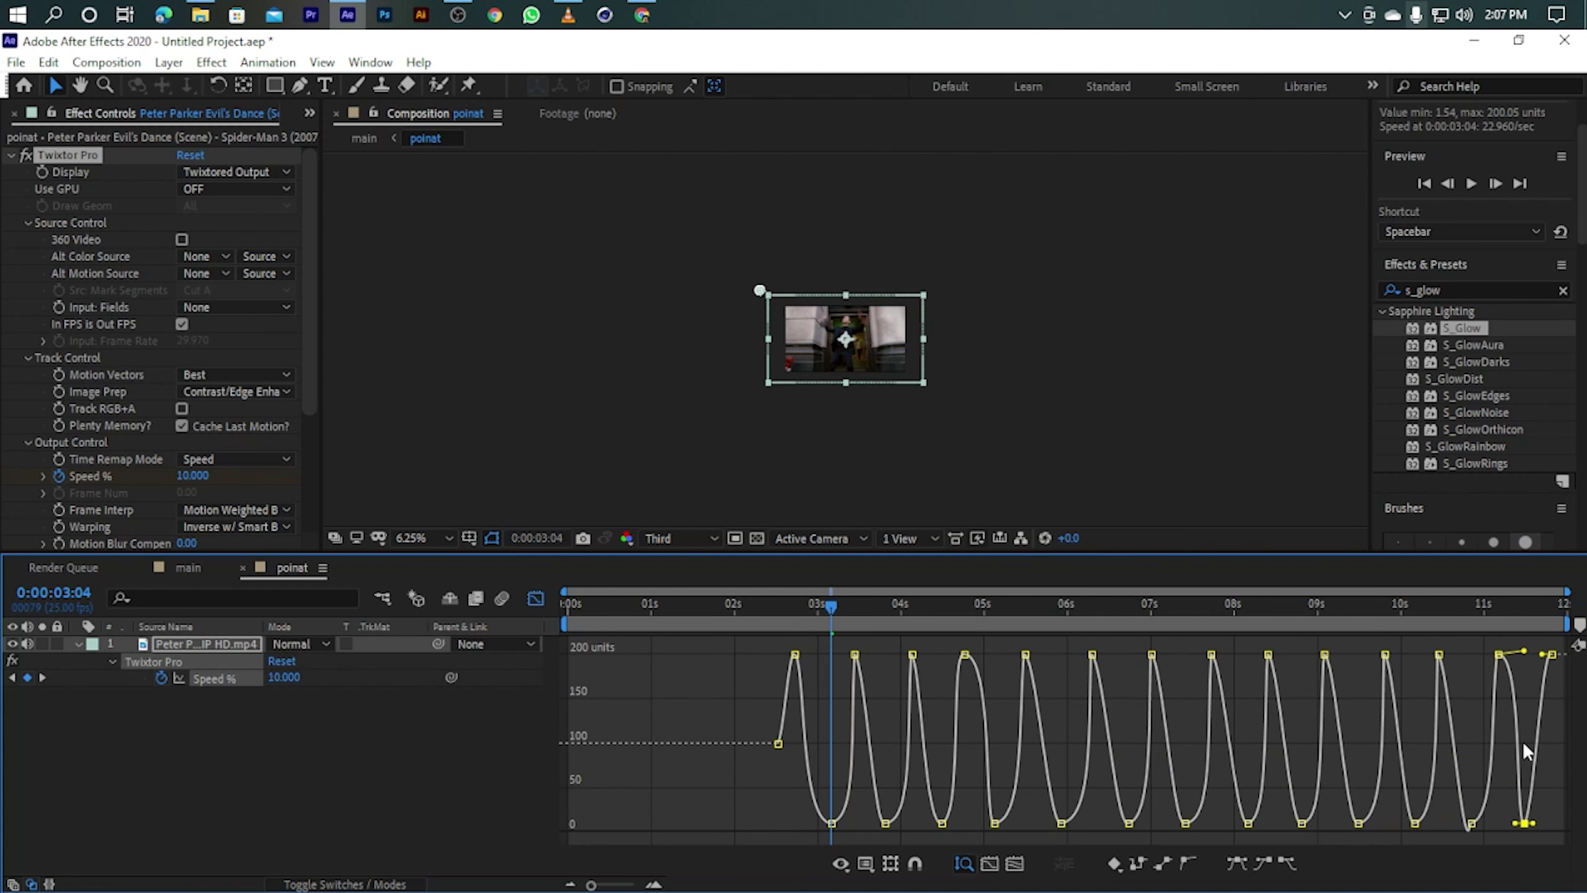
Return to the keyframe timeline at 2:18 and collapse the Twixtor Pro settings.
left_click(535, 599)
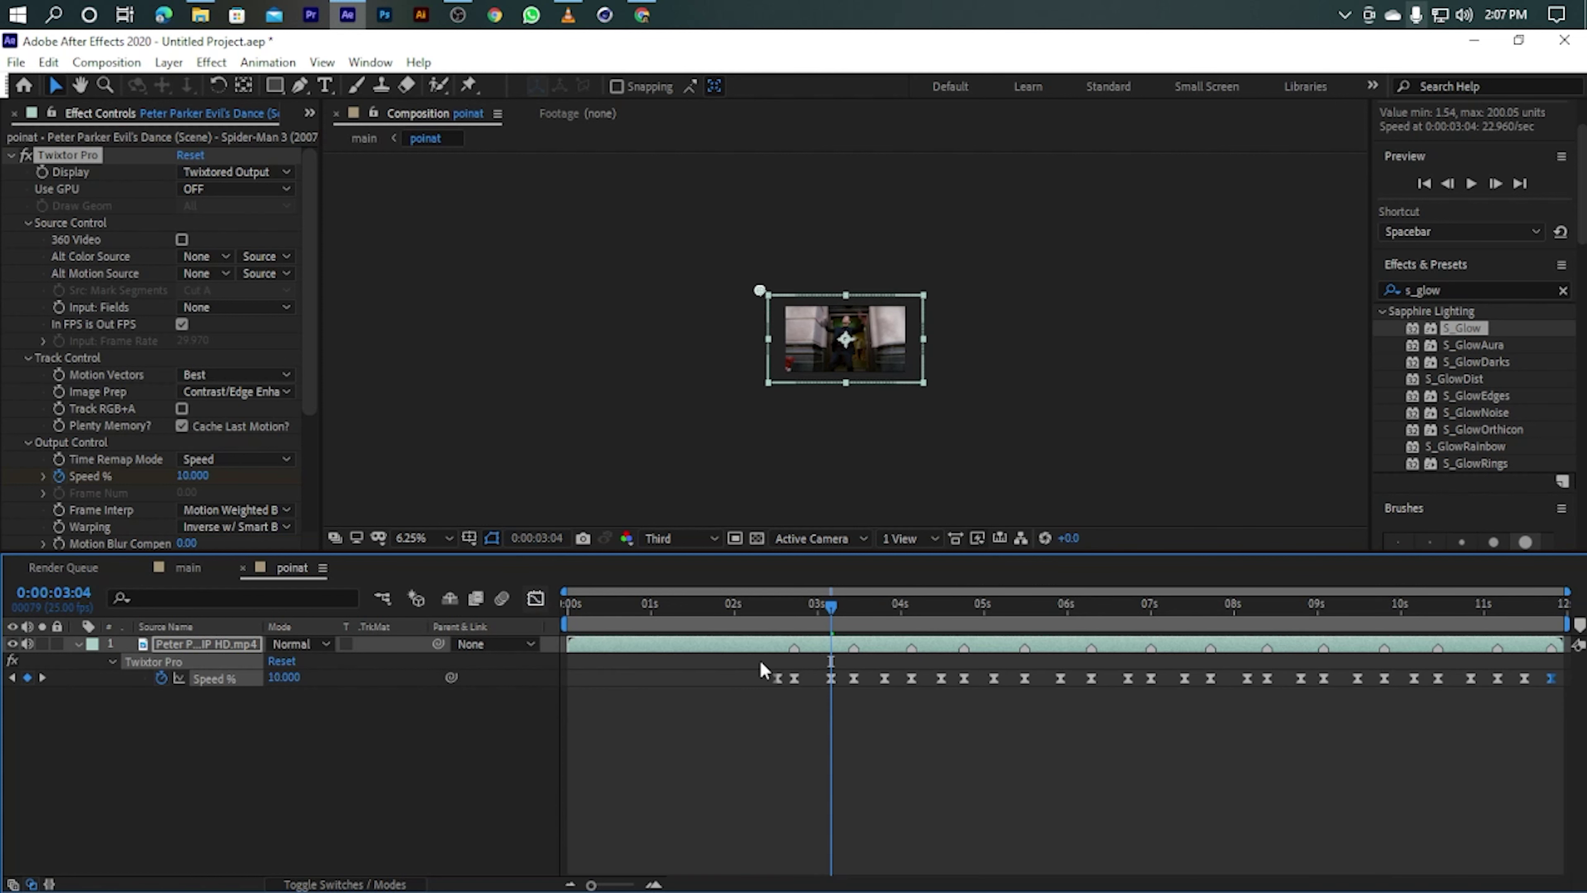
left_click_drag(831, 604, 793, 601)
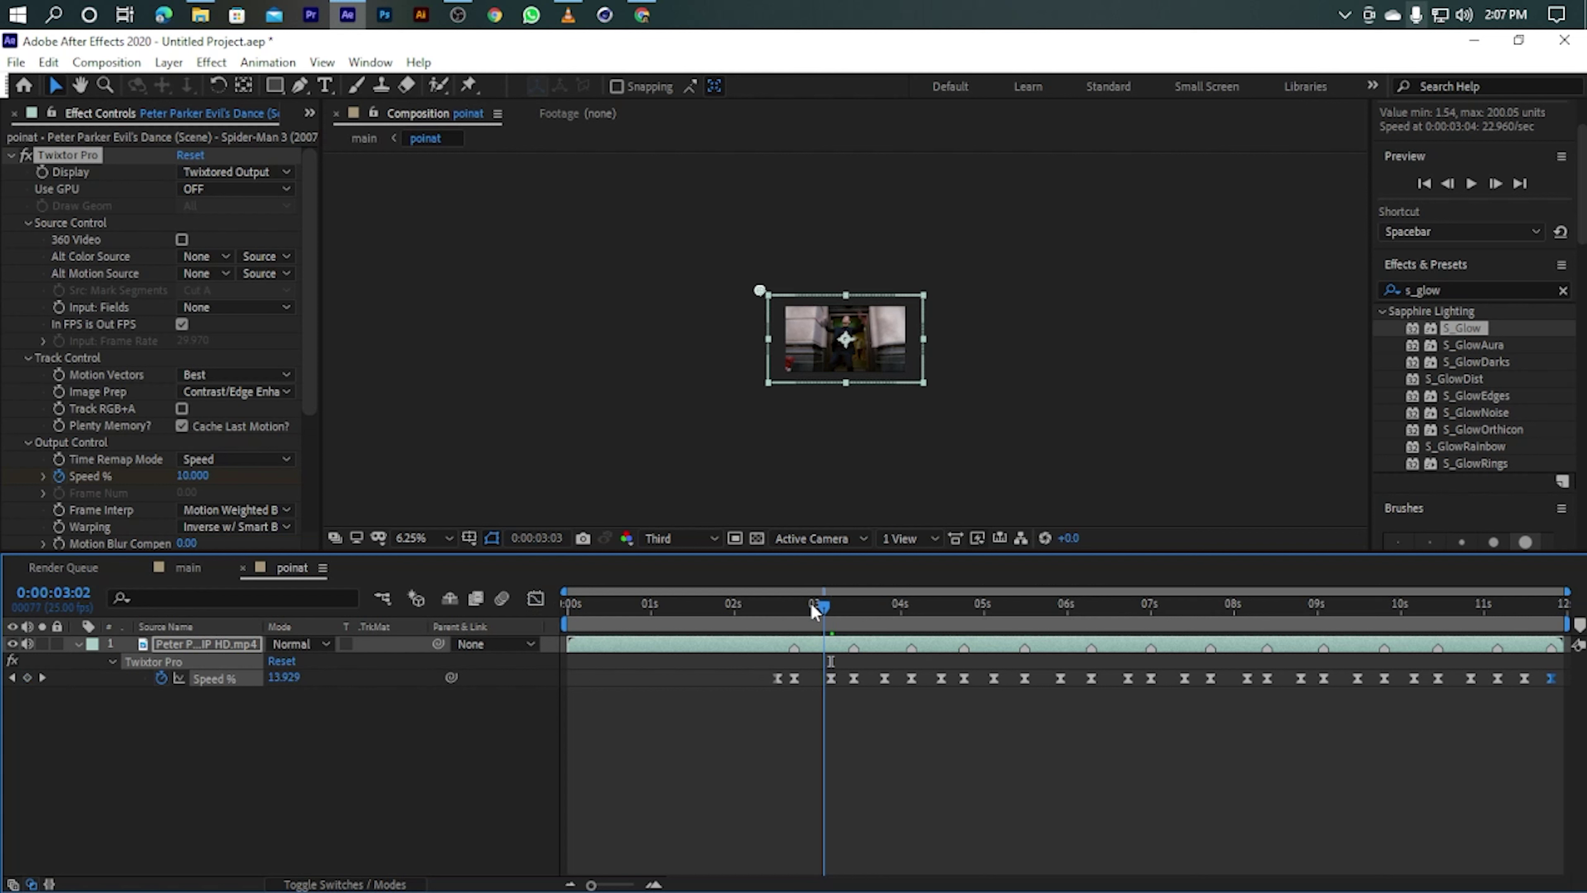
left_click(9, 155)
scroll(986, 296, "up", 1)
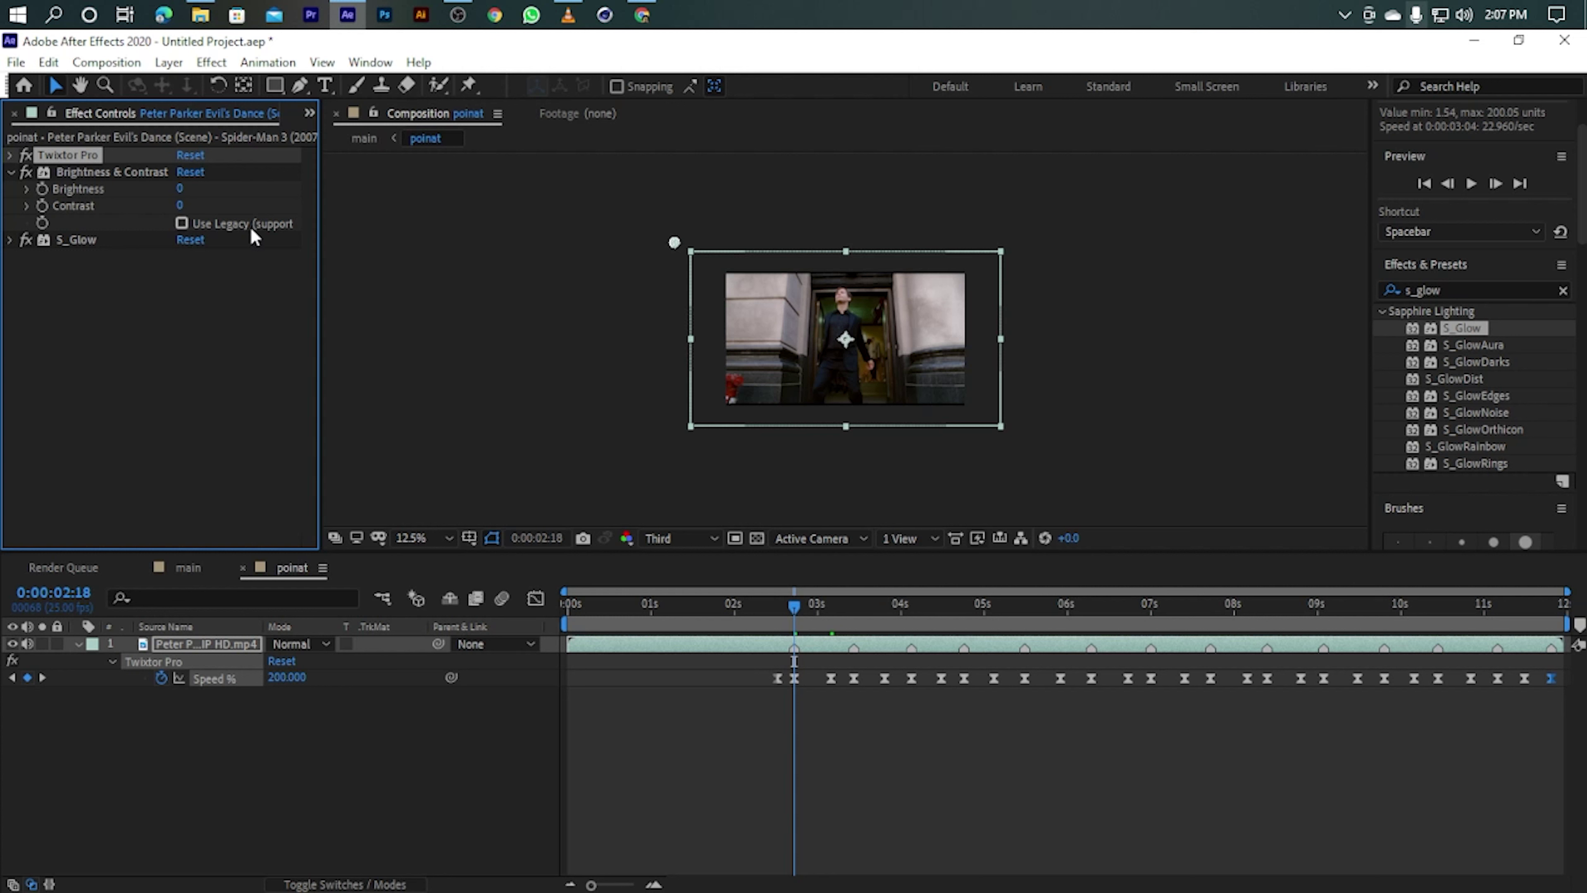
Keyframe Brightness & Contrast Brightness at 2:13, then raise it to 100 at 2:18.
left_click_drag(796, 622, 778, 618)
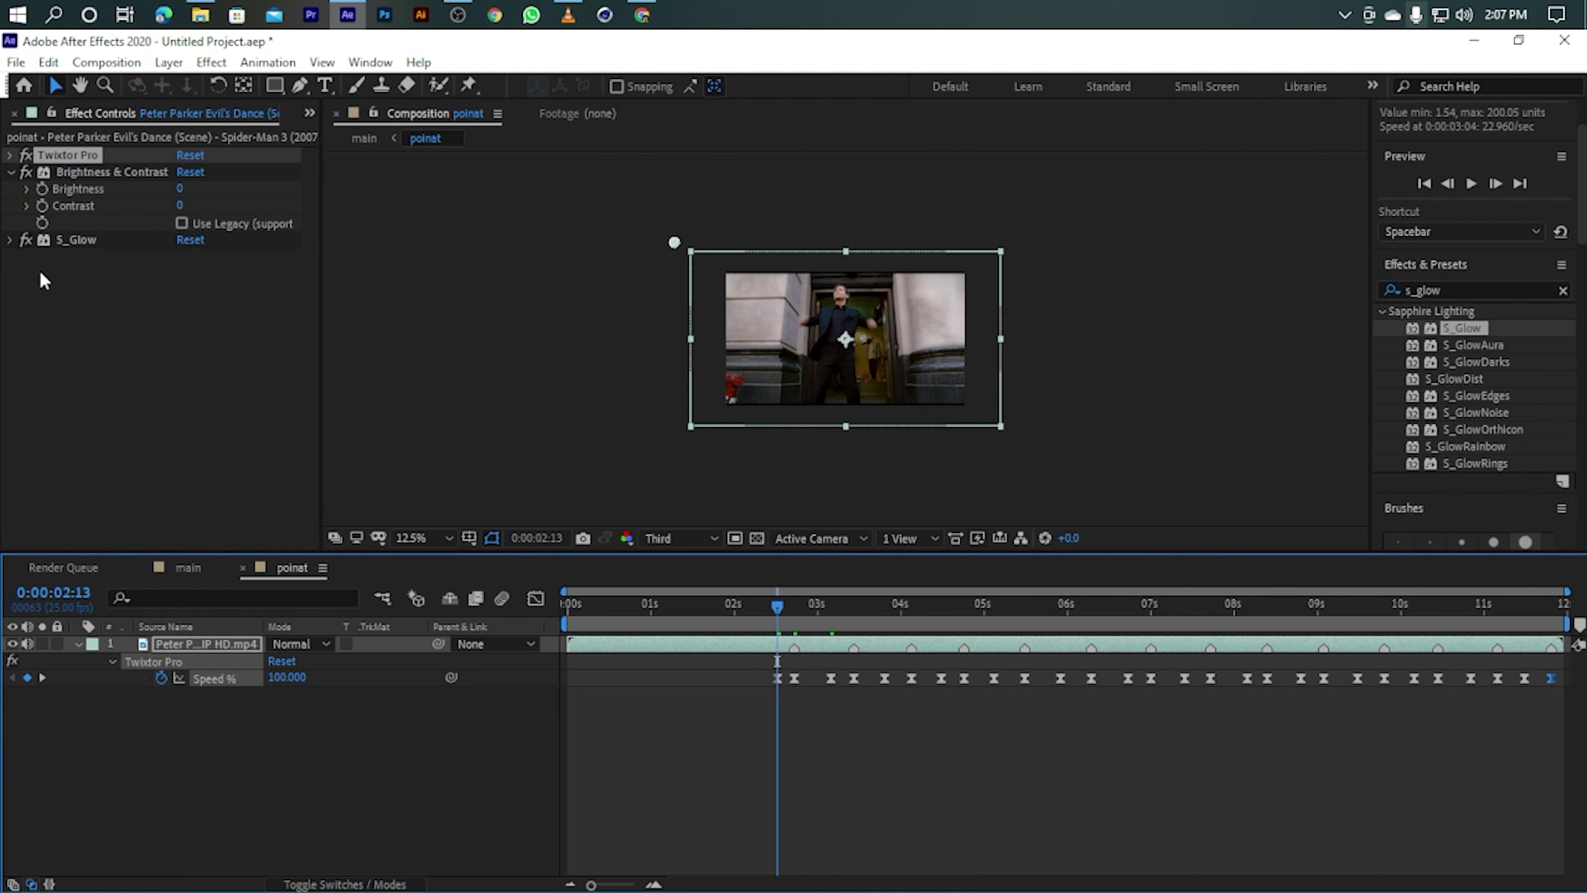
left_click(43, 195)
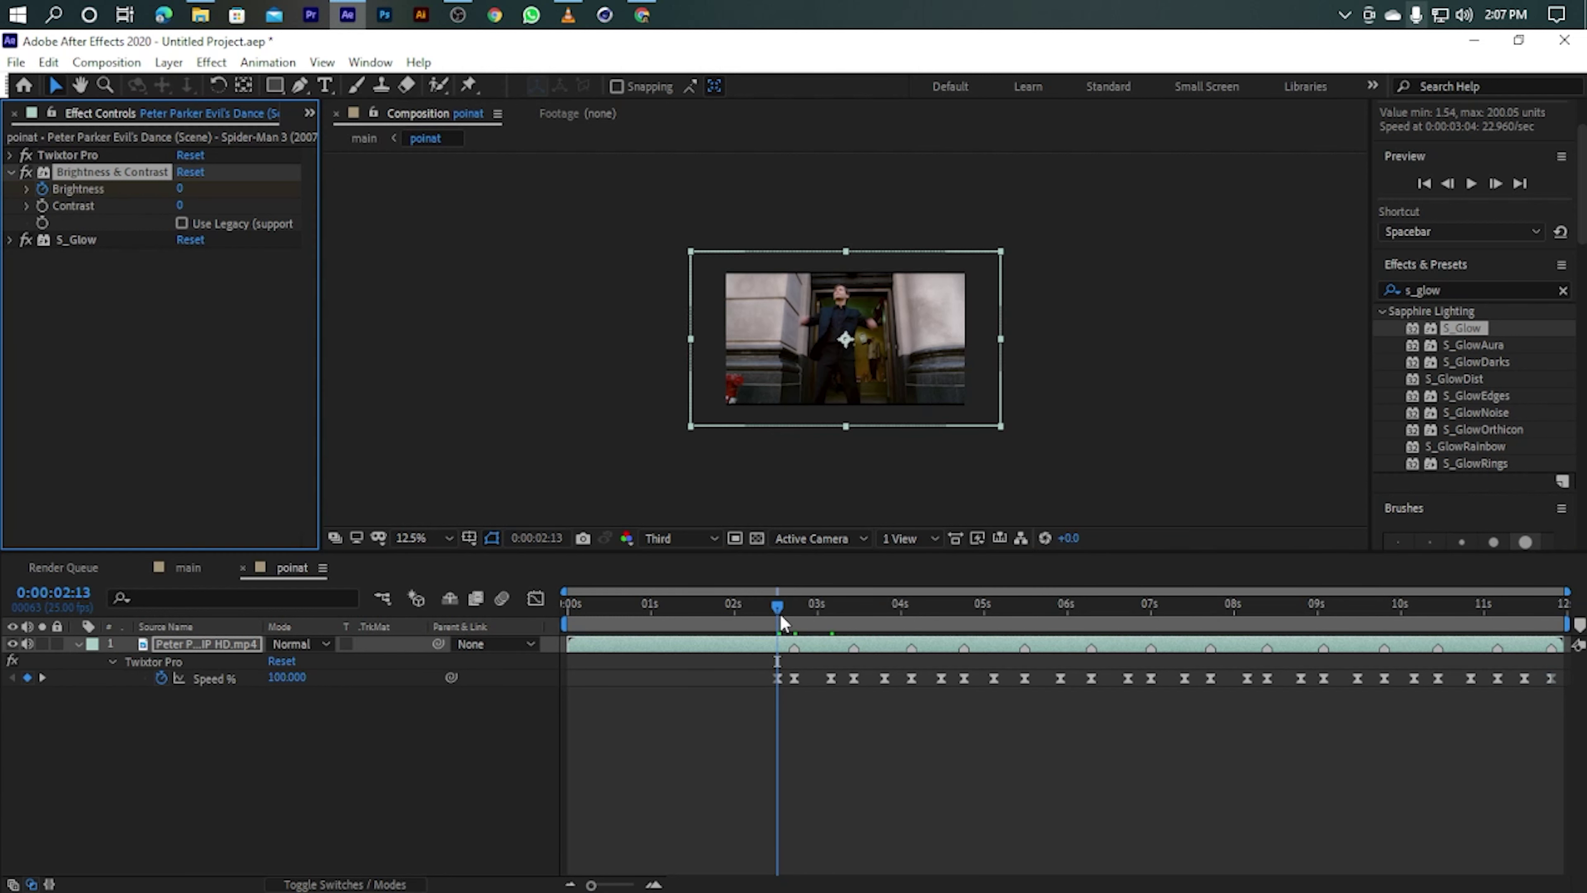
left_click(793, 606)
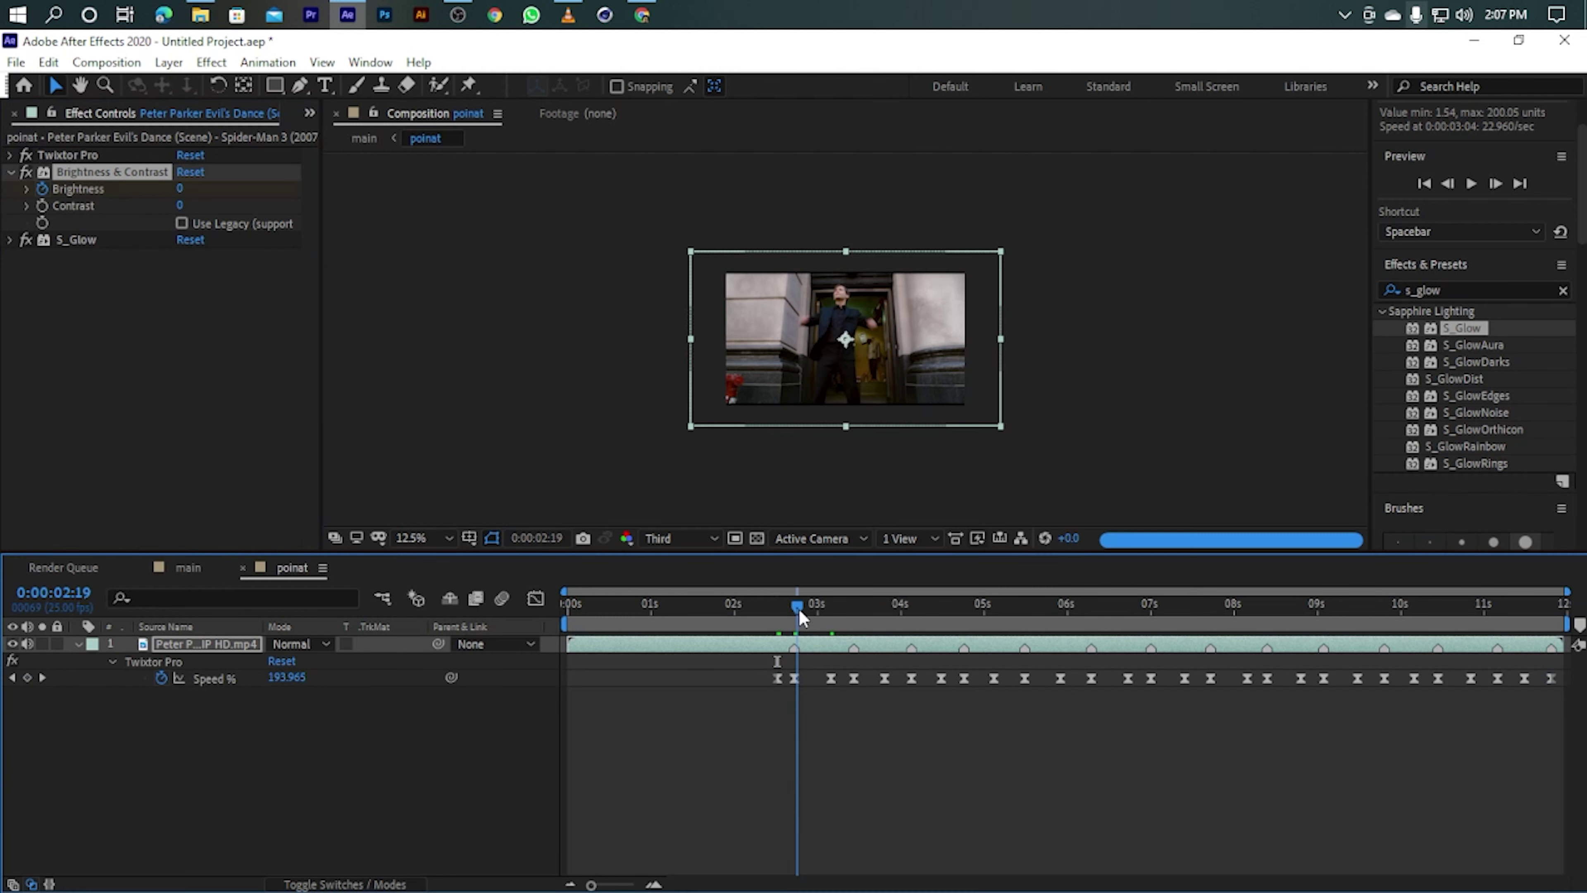
left_click(180, 189)
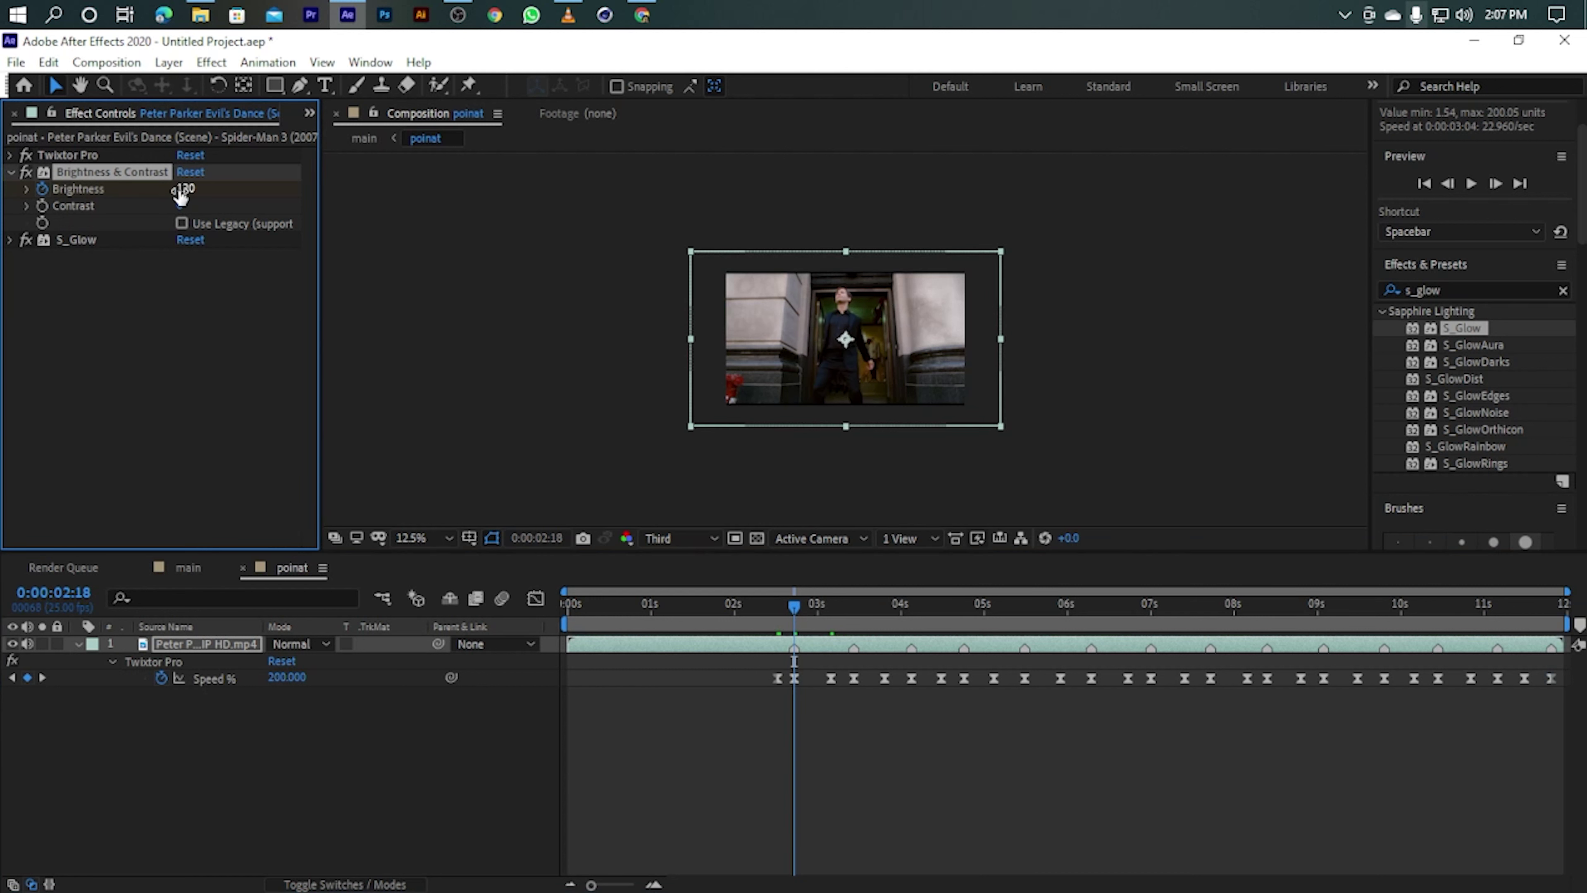
key("Return")
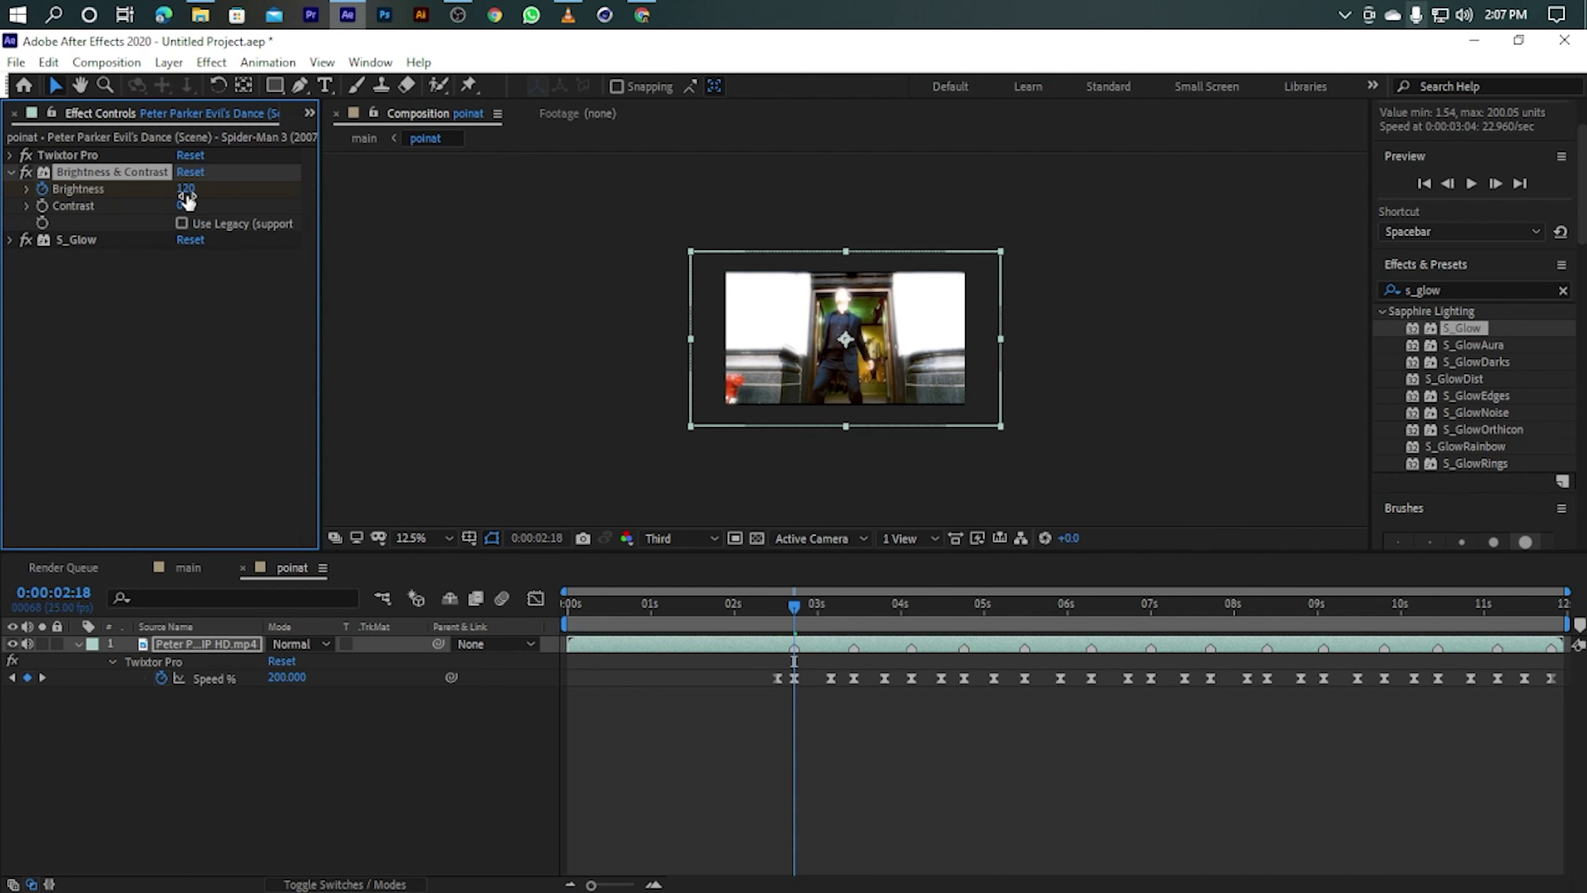
type("10")
key("Return")
Change the 2:18 Brightness flash keyframe value to 80.
key("u")
key("u")
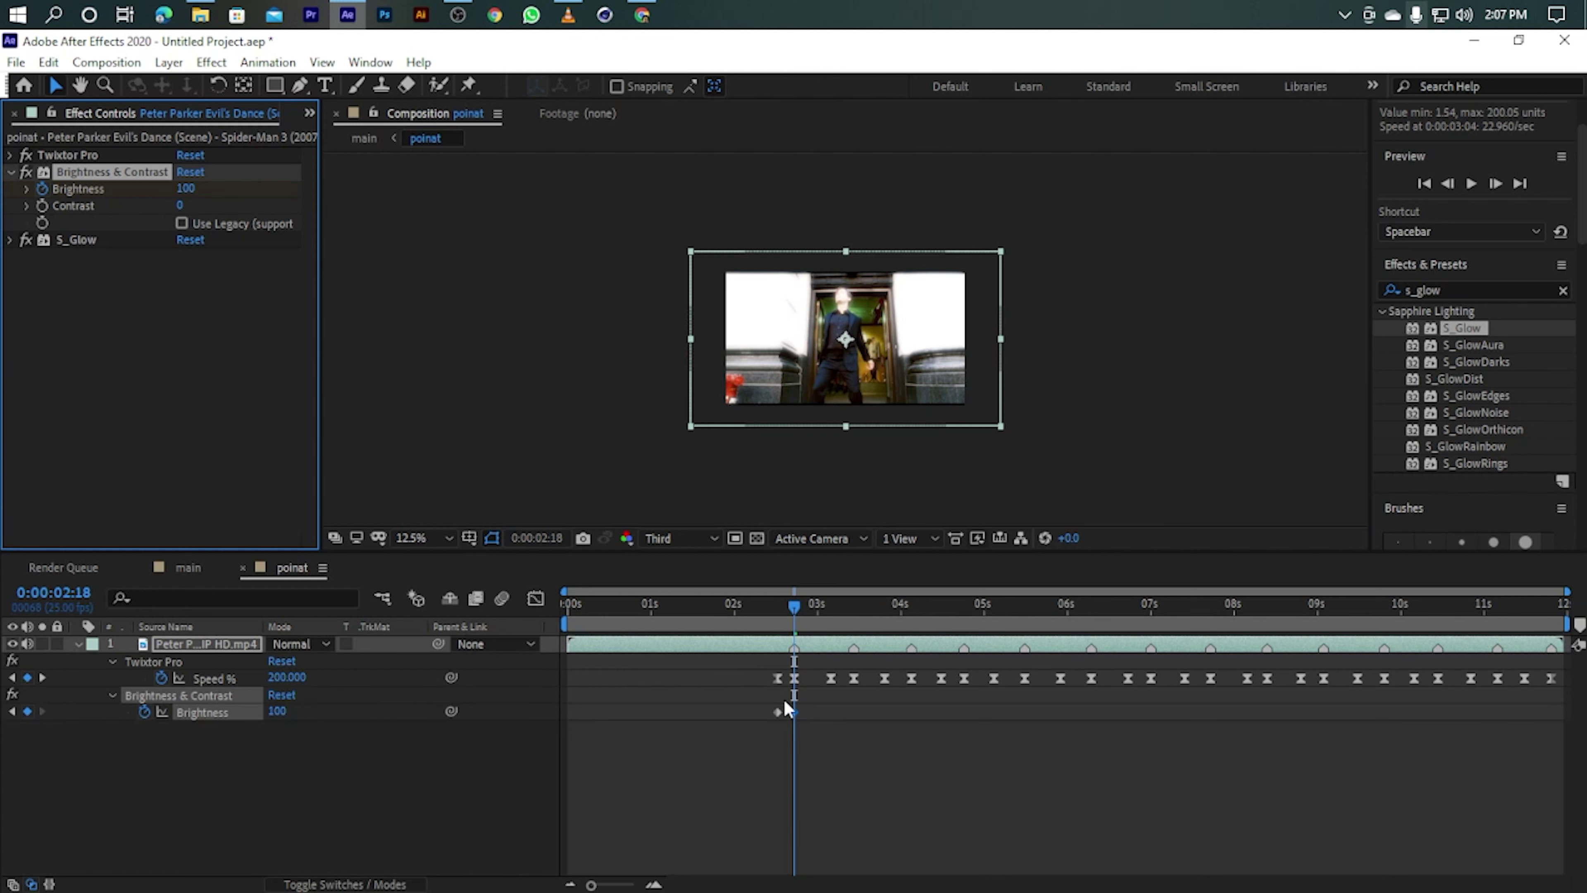
left_click_drag(591, 885, 615, 885)
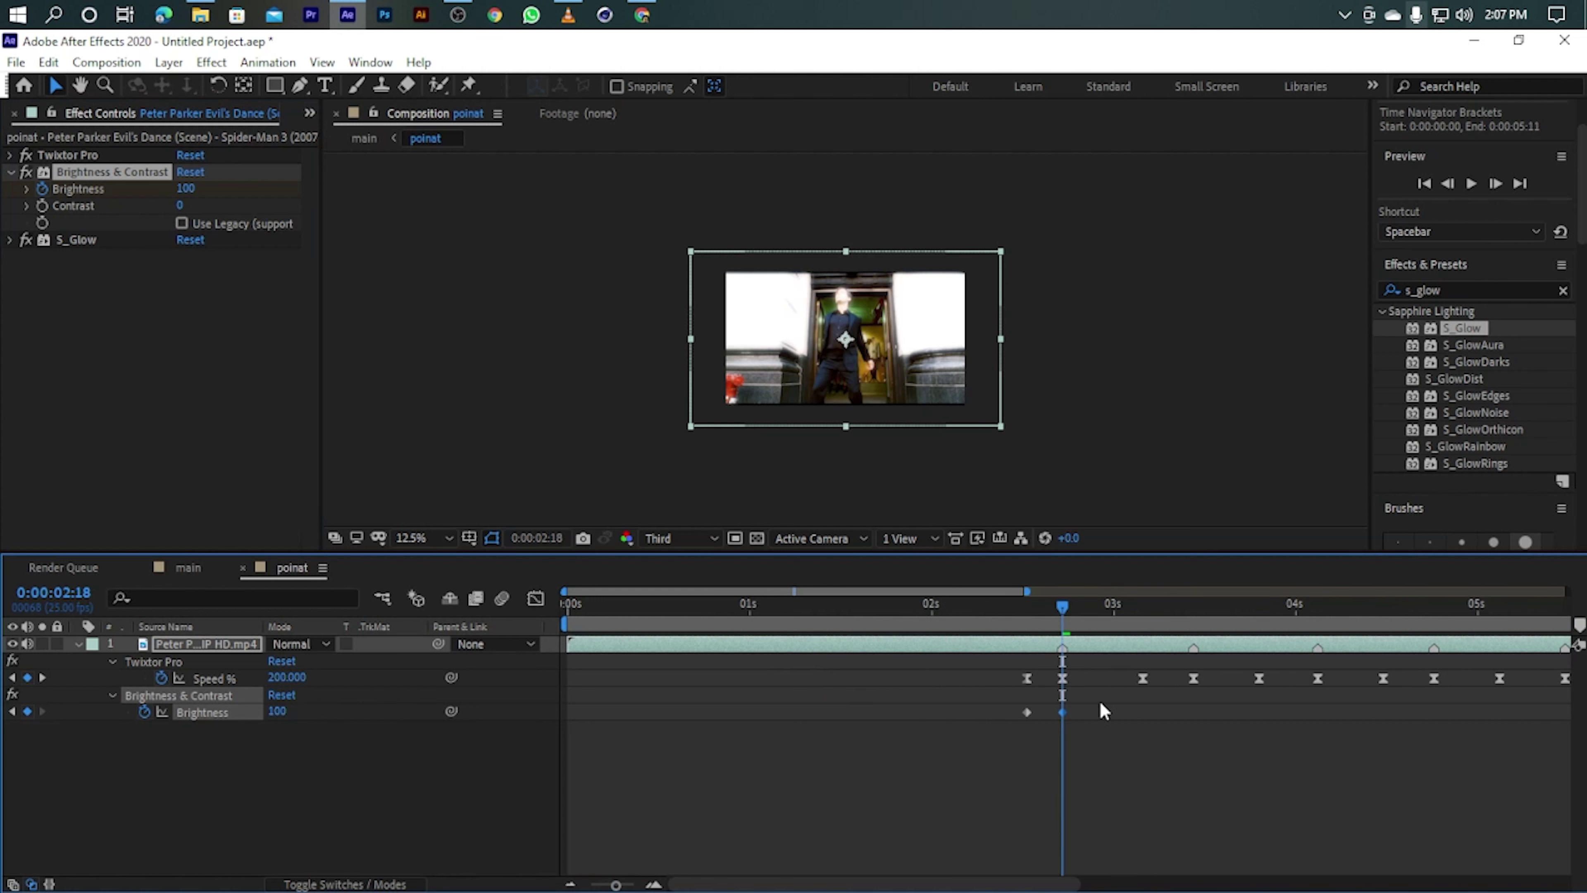
left_click(1025, 744)
left_click(1062, 712)
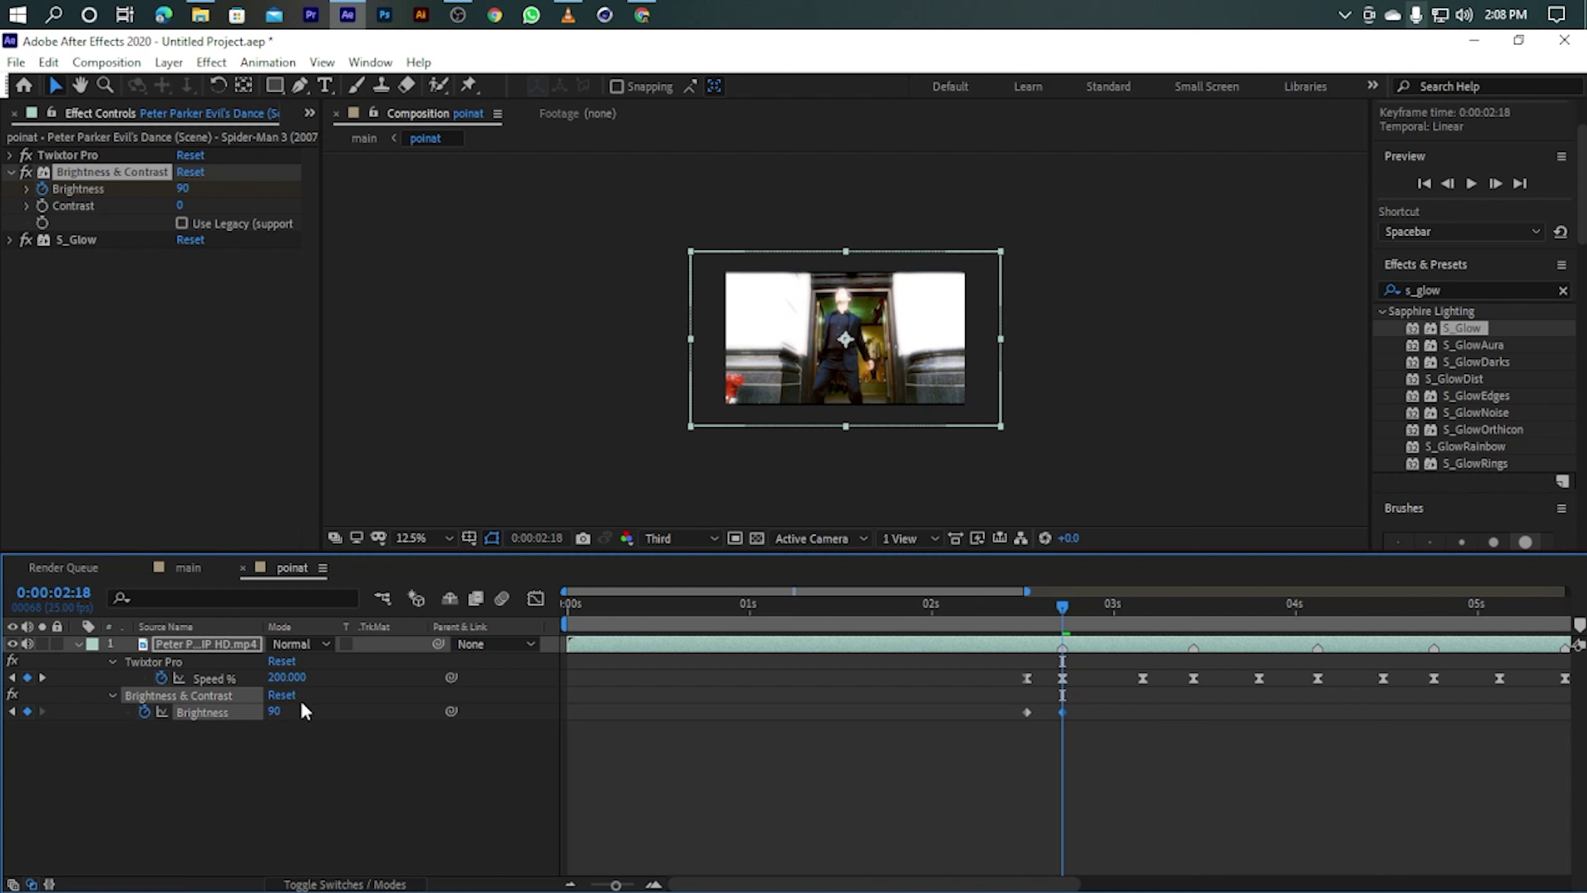
mouse_move(271, 716)
left_mouse_down()
mouse_move(253, 711)
mouse_move(276, 777)
left_mouse_up()
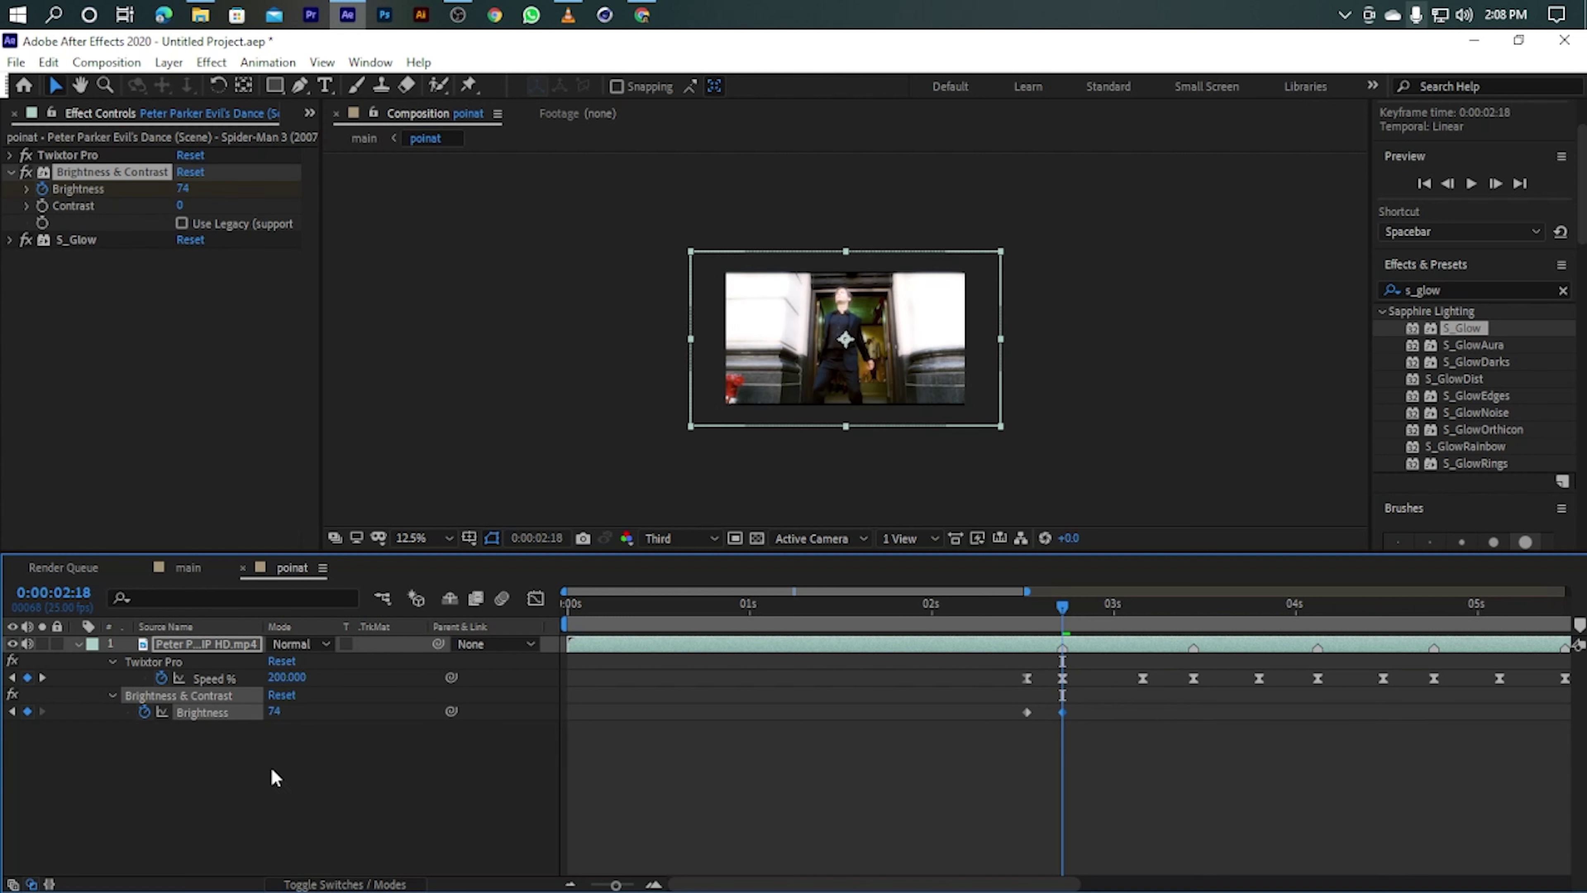
left_click_drag(276, 717, 302, 713)
left_click(274, 711)
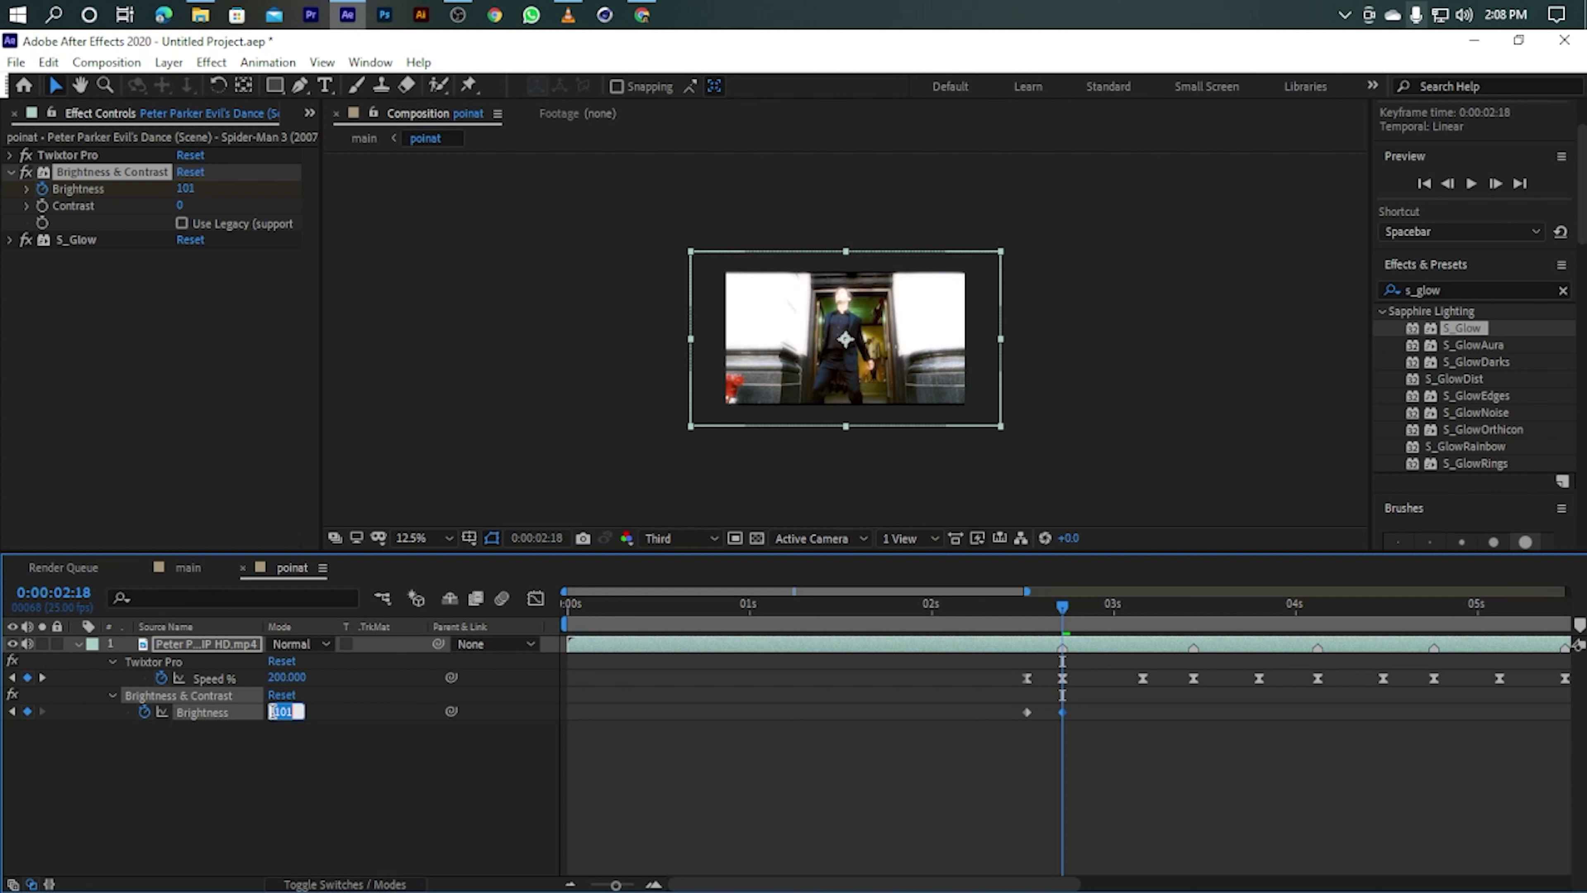
type("0")
key("Return")
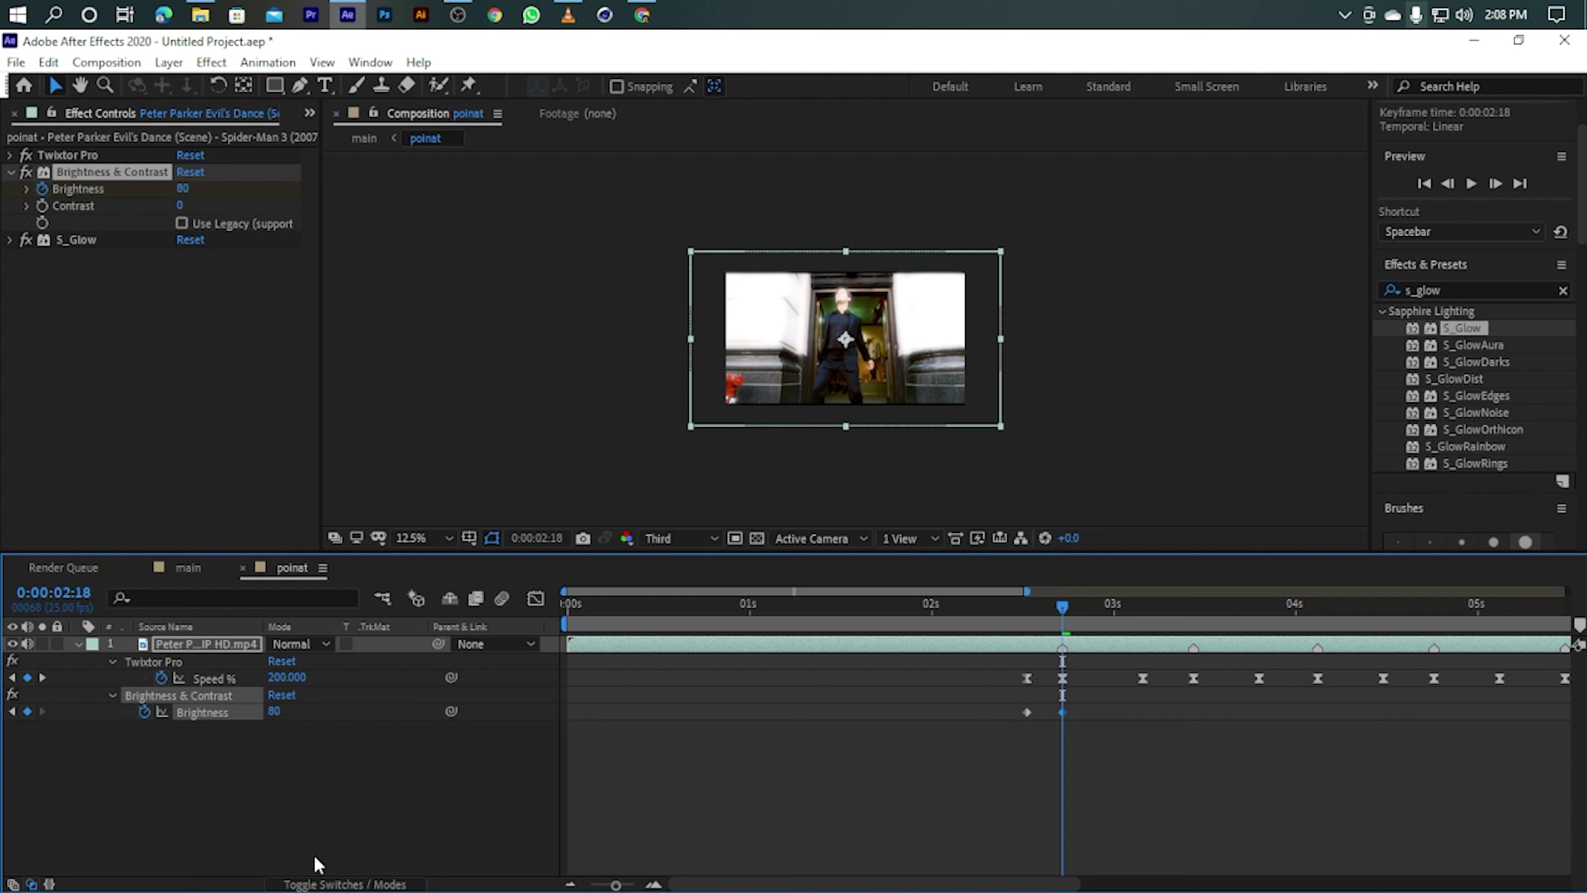
Copy the flash pair to 3:07, shift it one frame earlier, and Easy Ease all four keyframes.
left_click(984, 712)
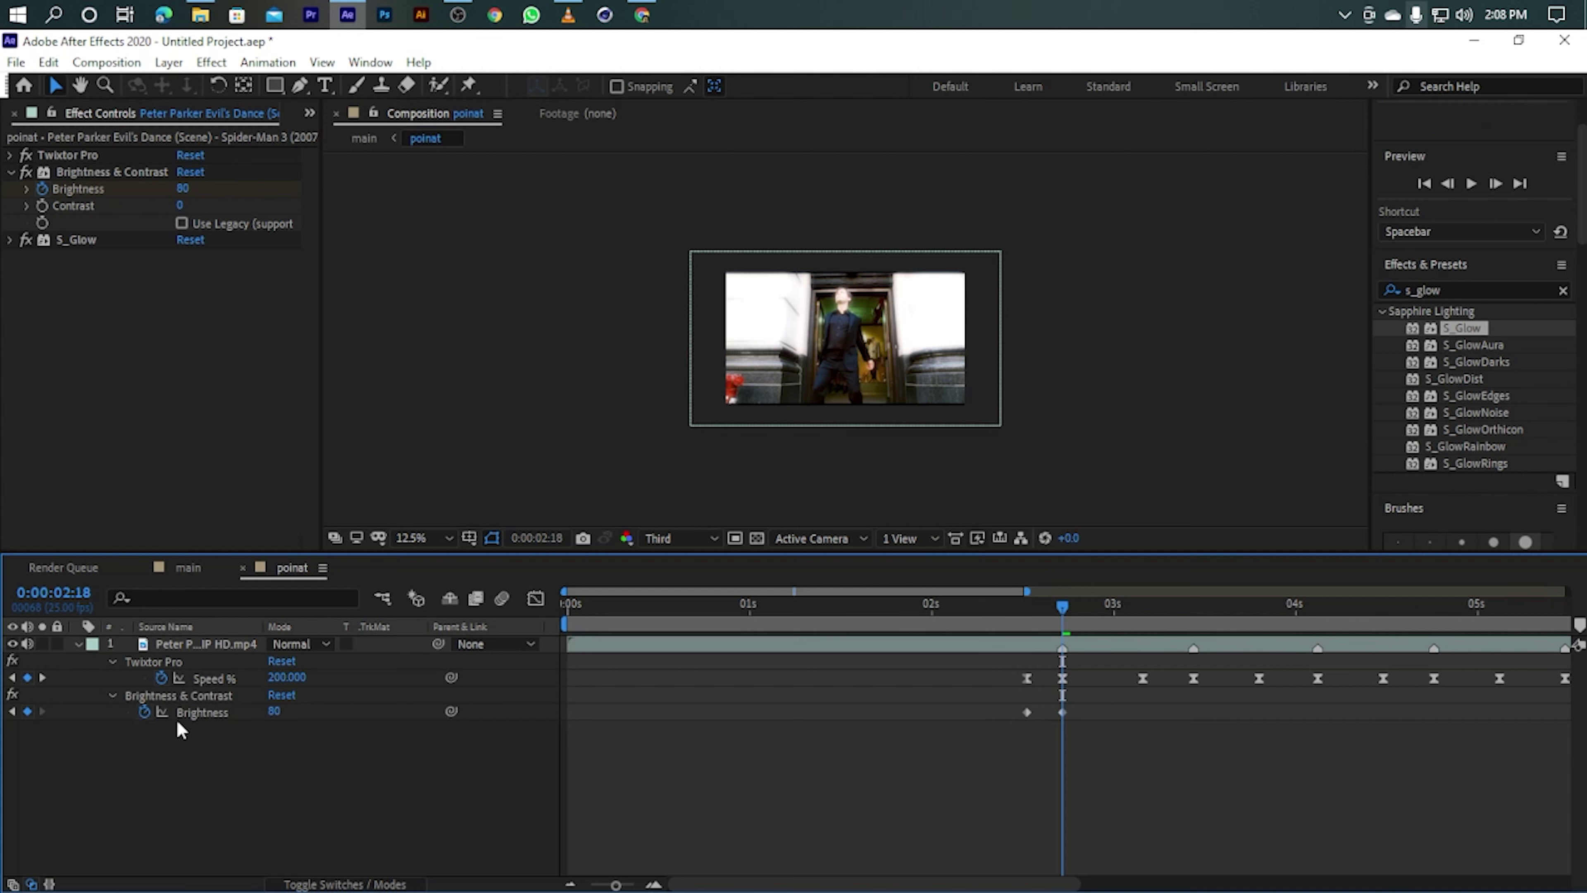
left_click(222, 714)
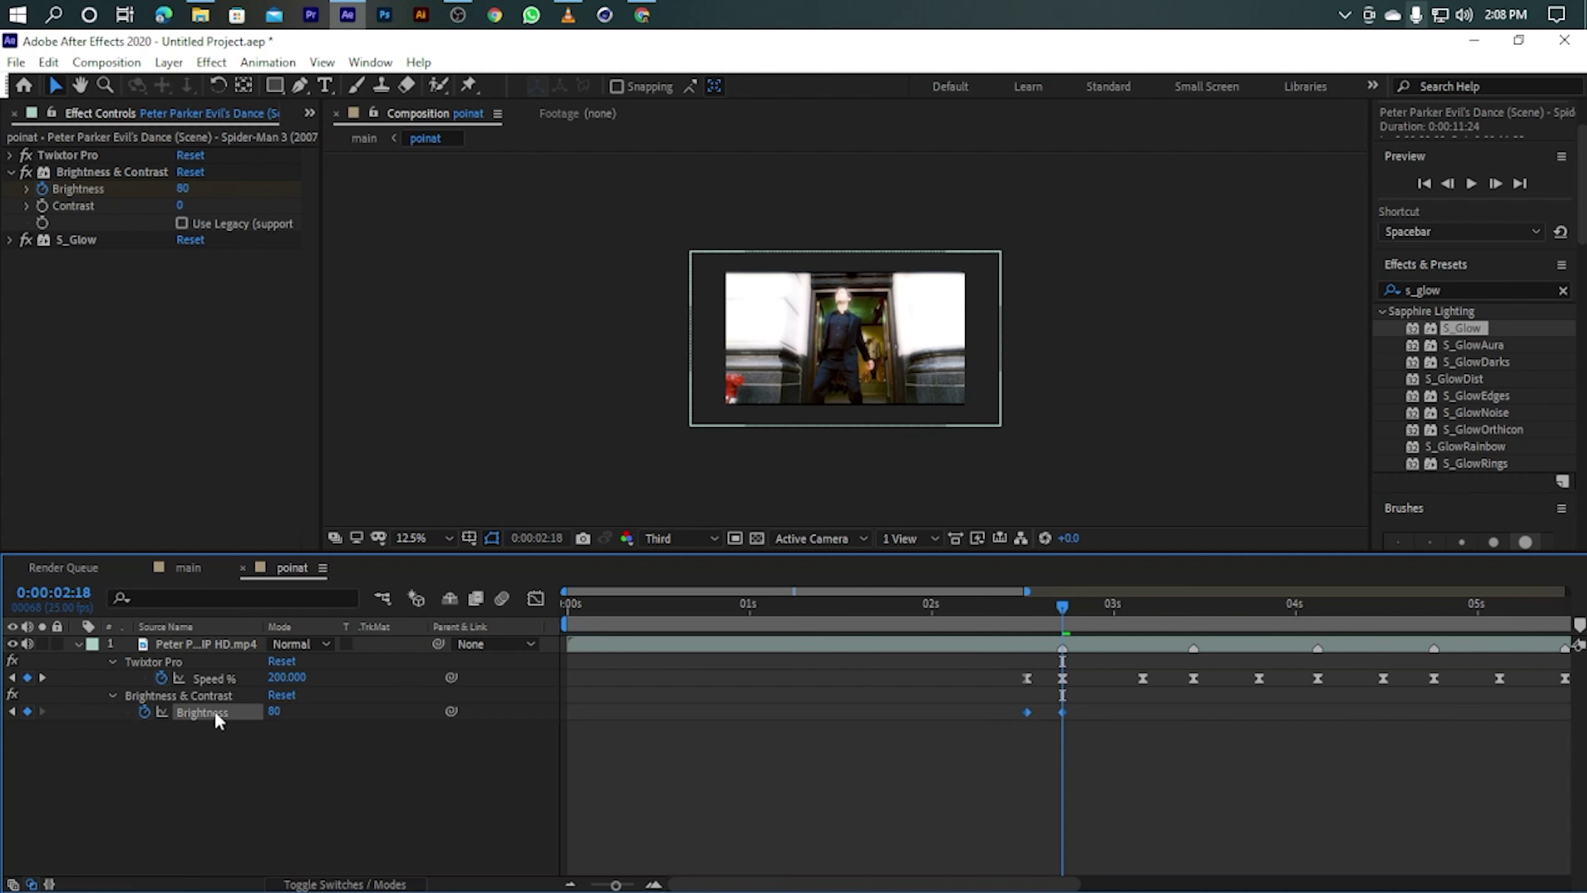
key("ctrl+c")
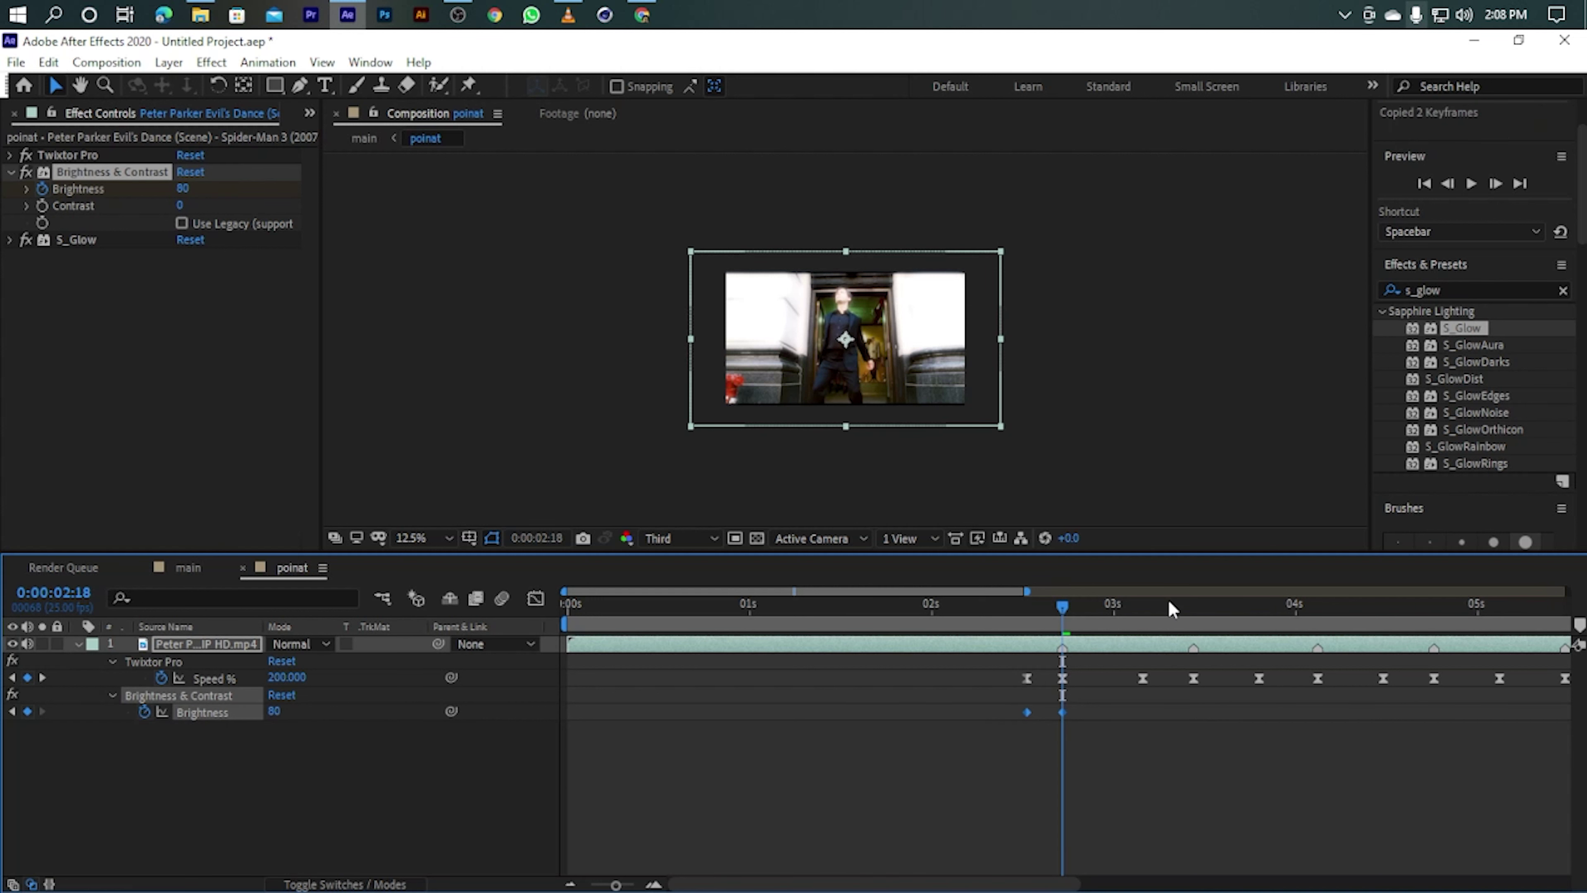
mouse_move(1062, 605)
left_mouse_down()
mouse_move(1187, 604)
mouse_move(1166, 603)
left_mouse_up()
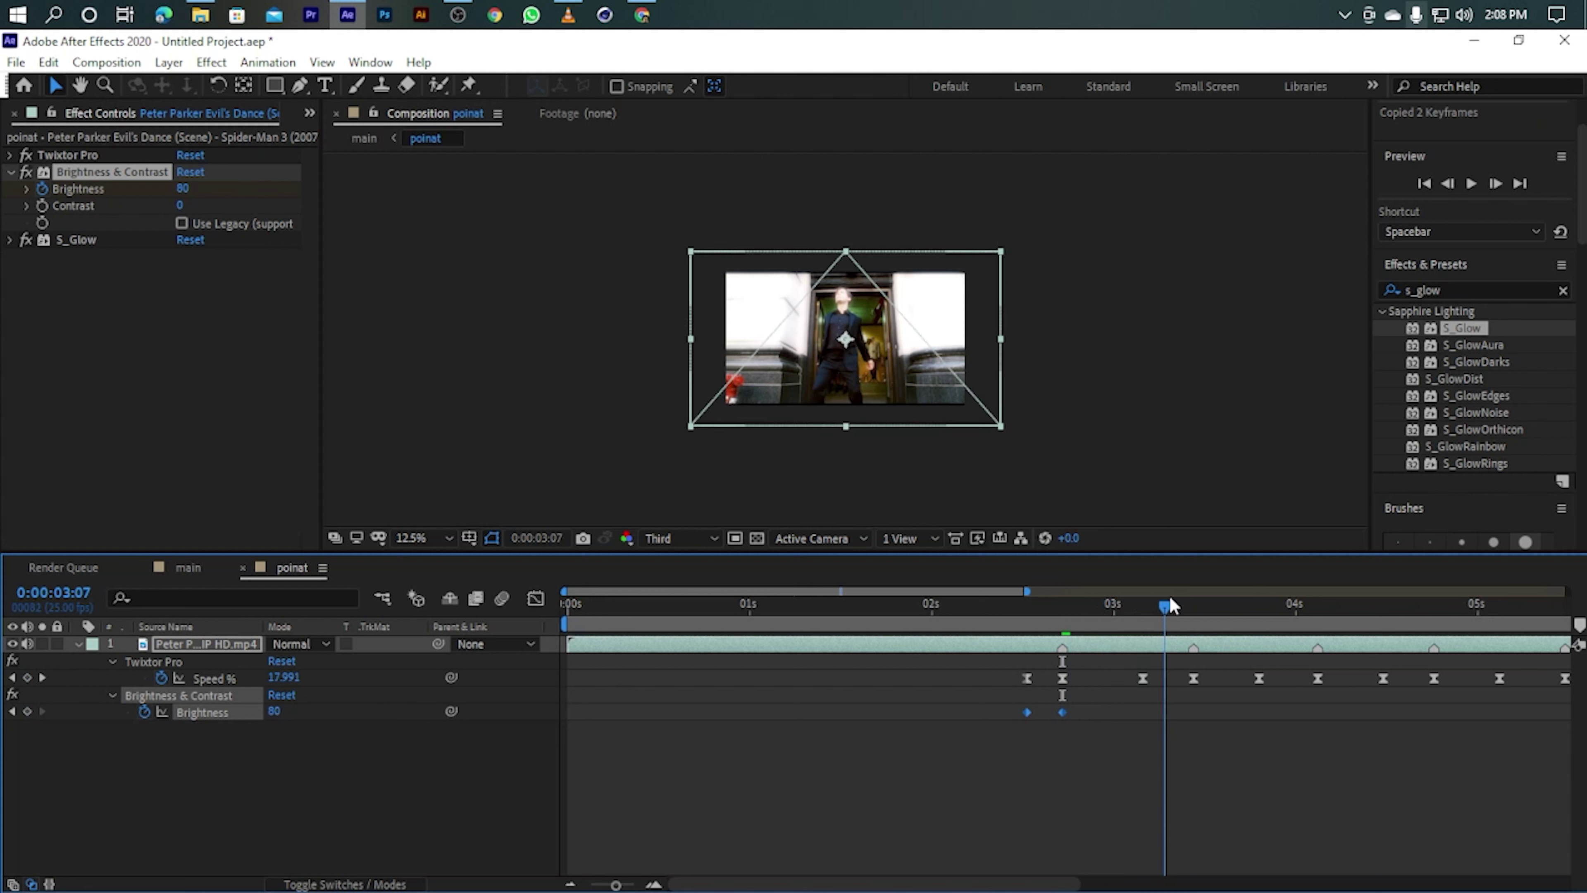
key("ctrl+v")
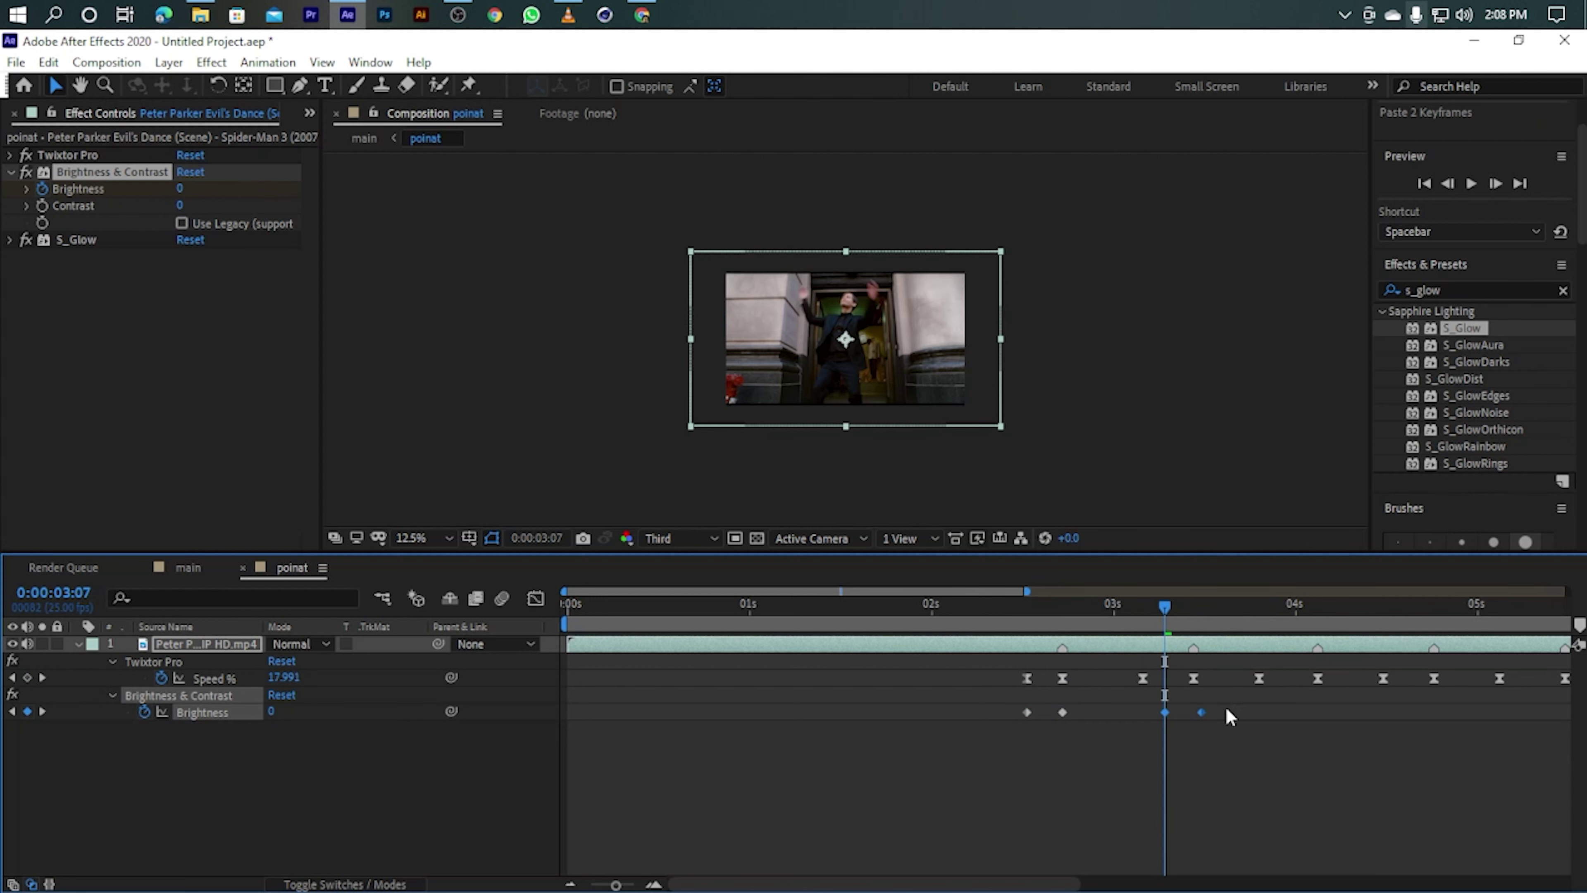
left_click_drag(1164, 712, 1156, 712)
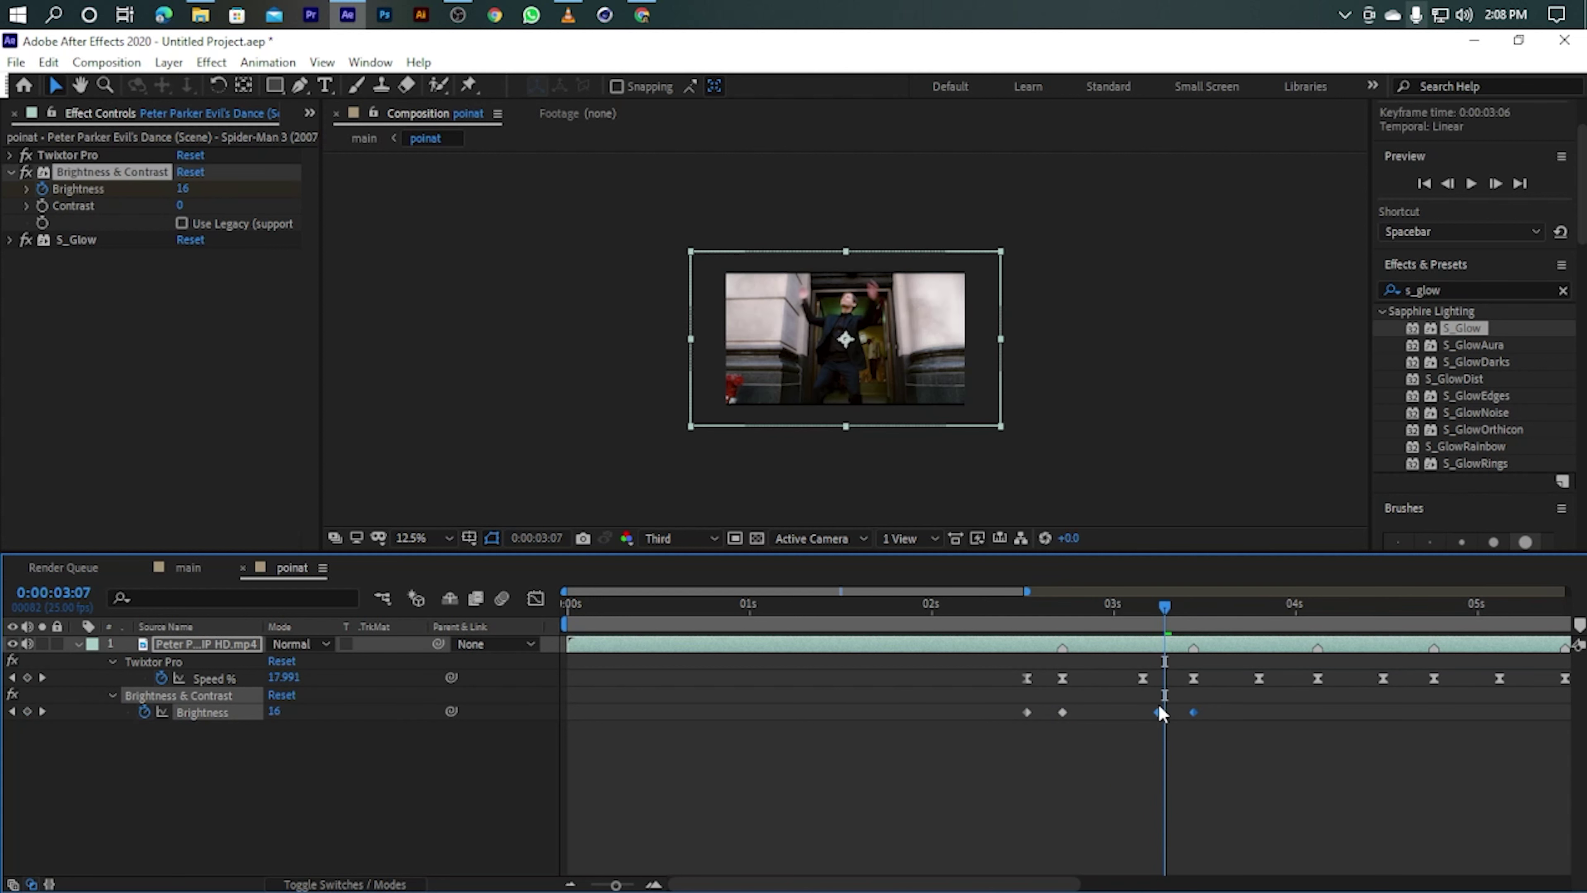
left_click(215, 715)
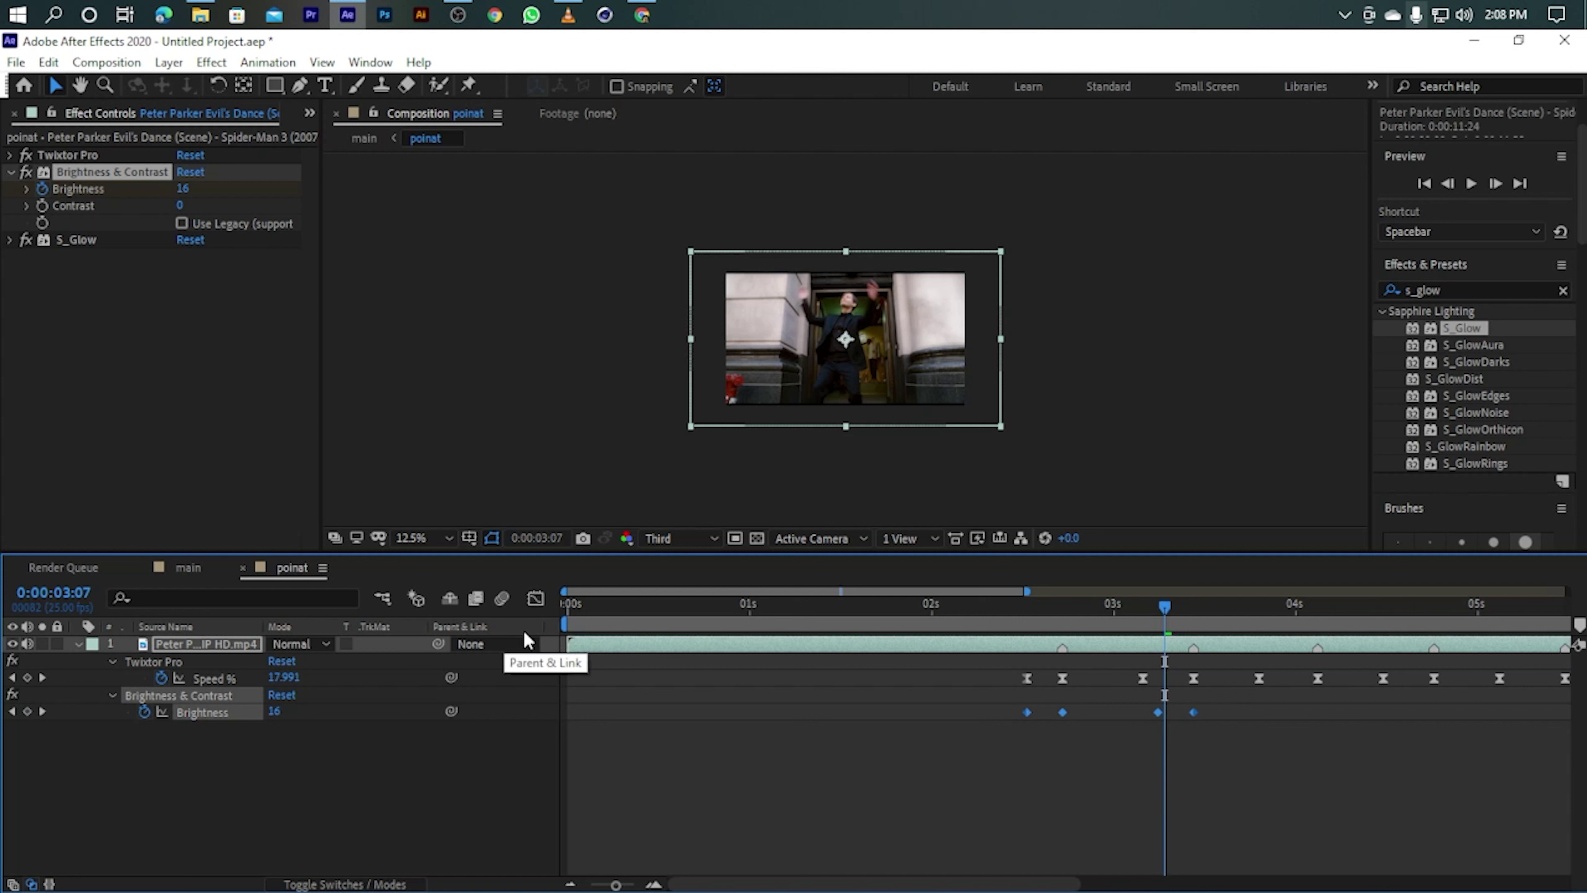
key("F9")
key("shift+F3")
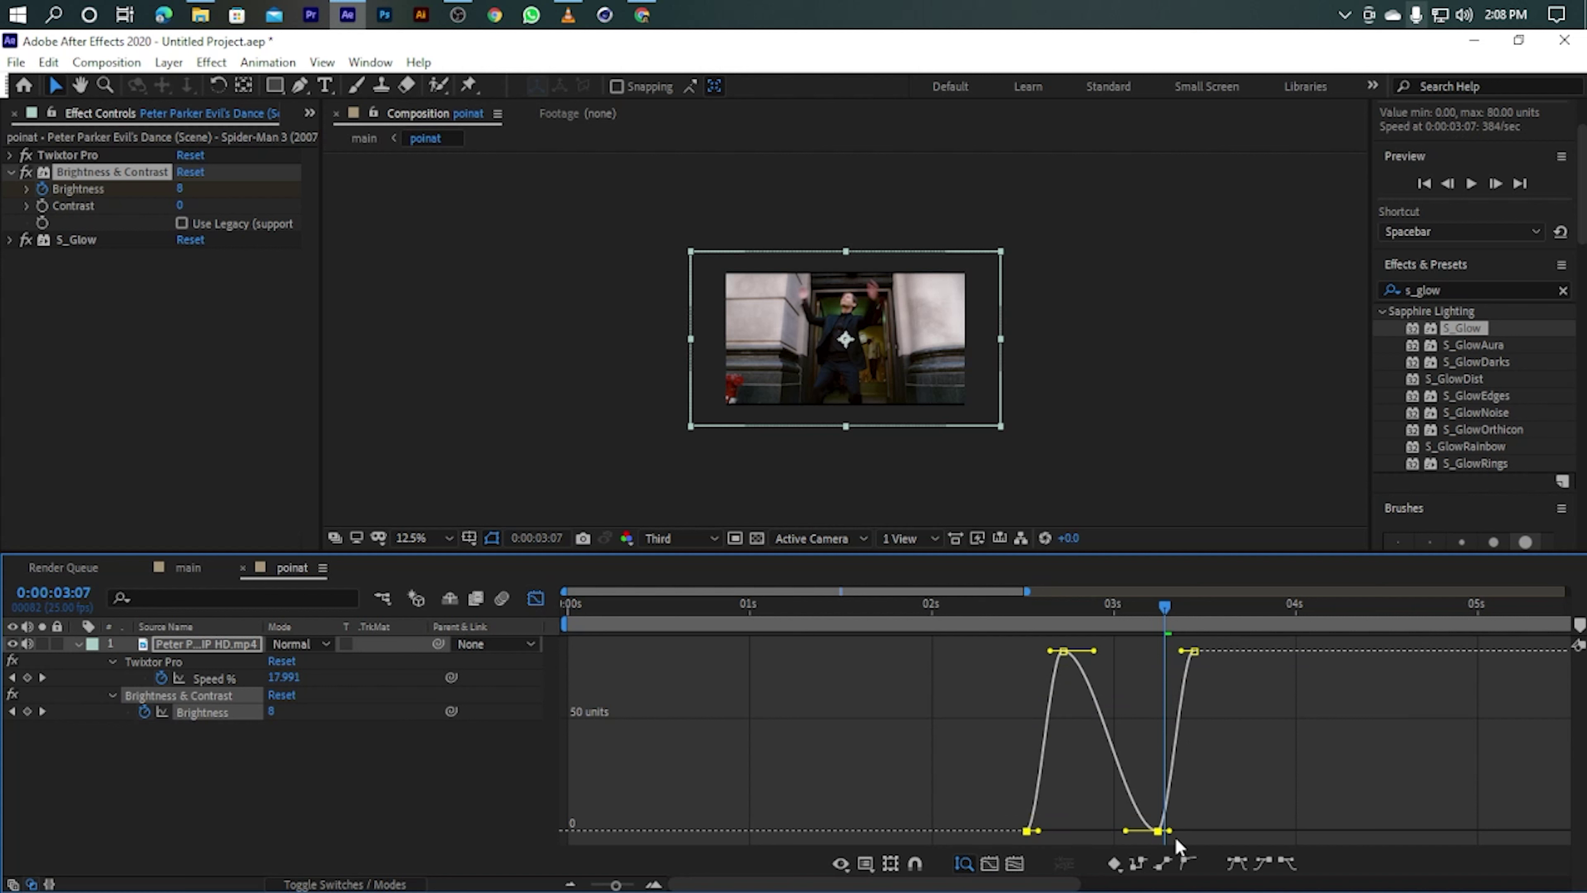
Angle the low keyframes' handles and pull the peak in-handles down for steep rises to 80.
left_click_drag(1169, 830, 1191, 827)
left_click_drag(1183, 652, 1191, 802)
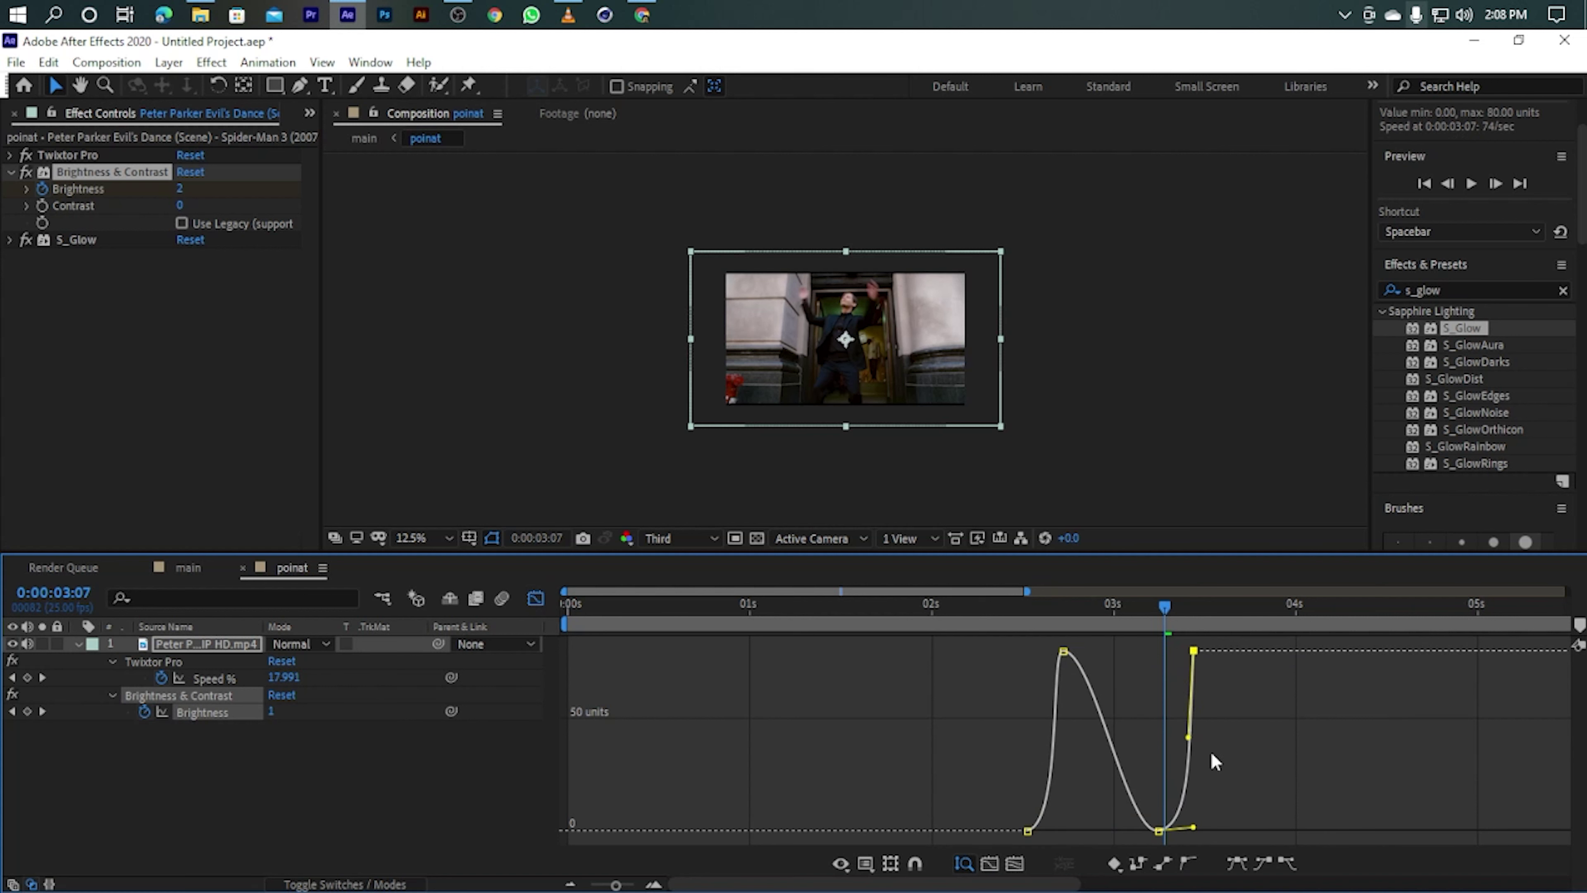
left_click(1063, 651)
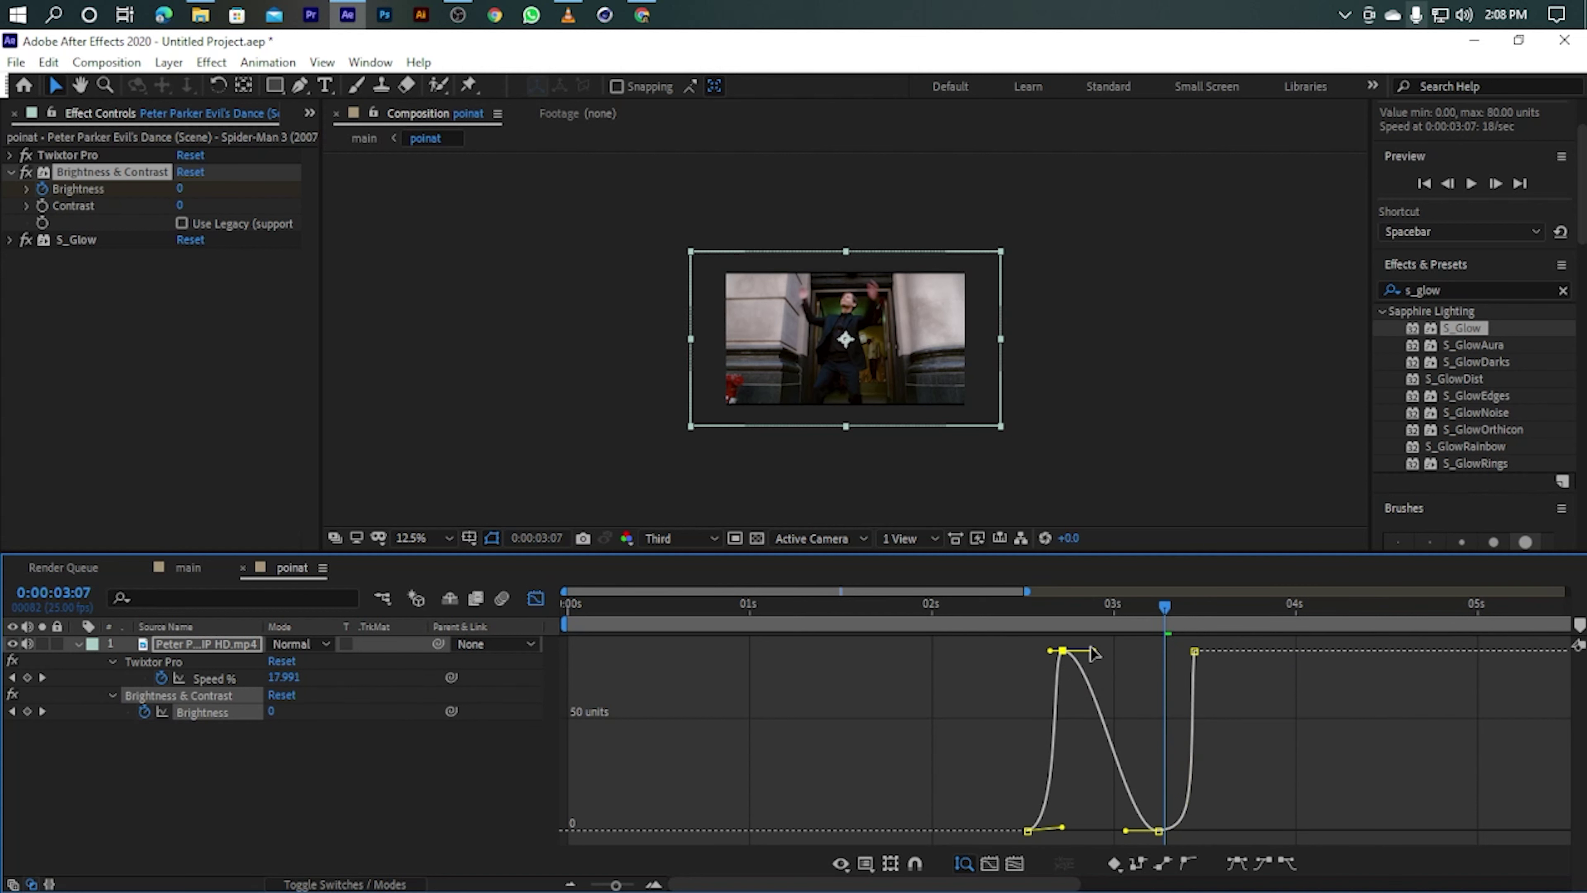
left_click(1061, 829)
left_click_drag(1061, 683, 1063, 758)
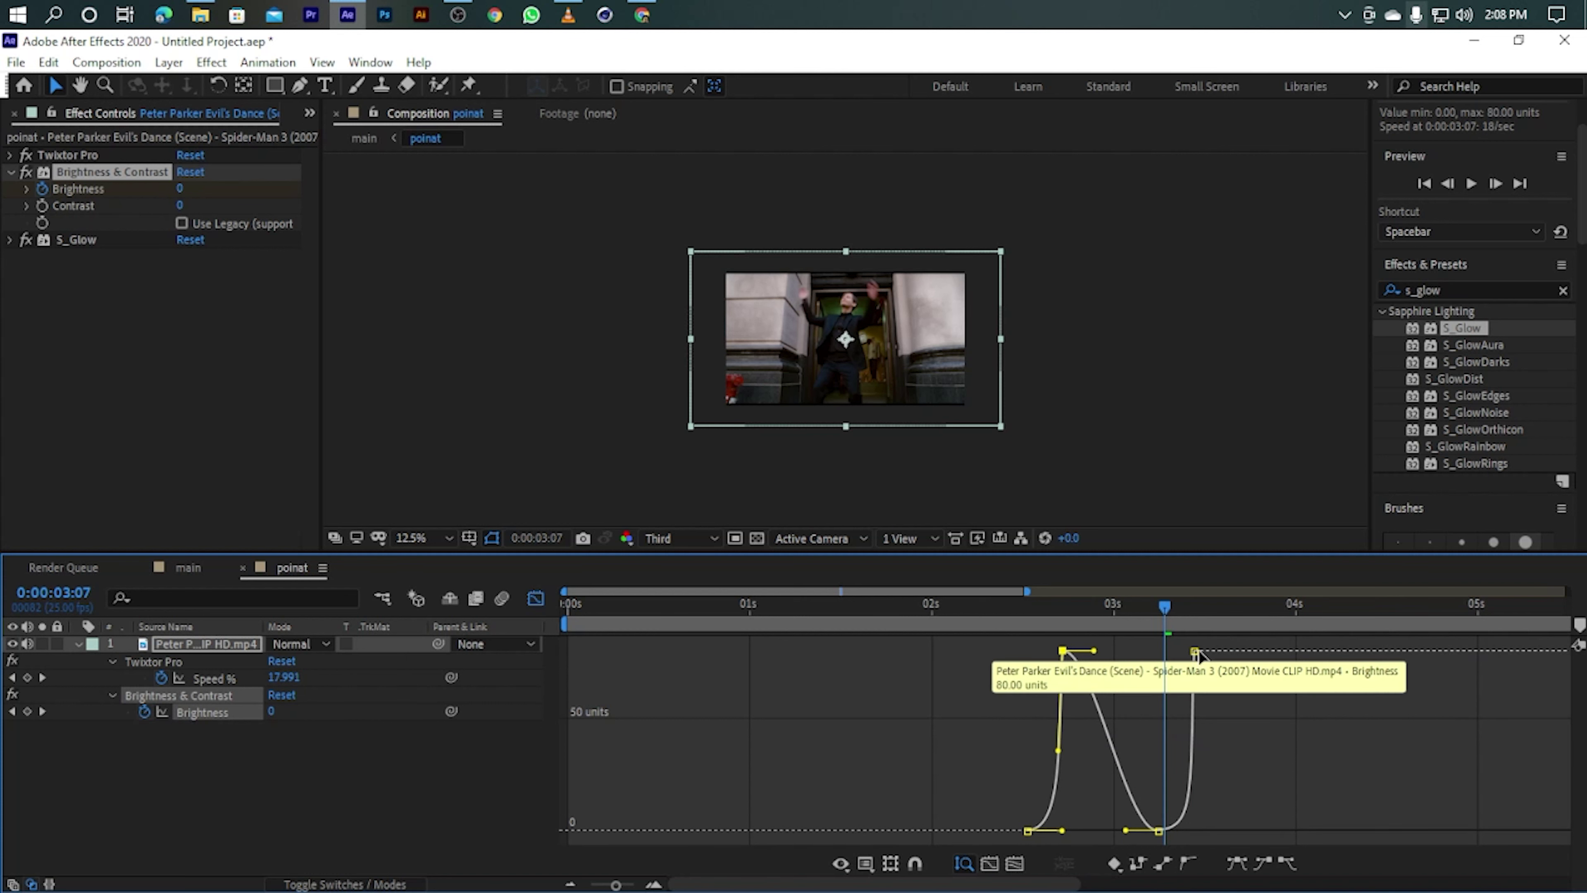
left_click(536, 601)
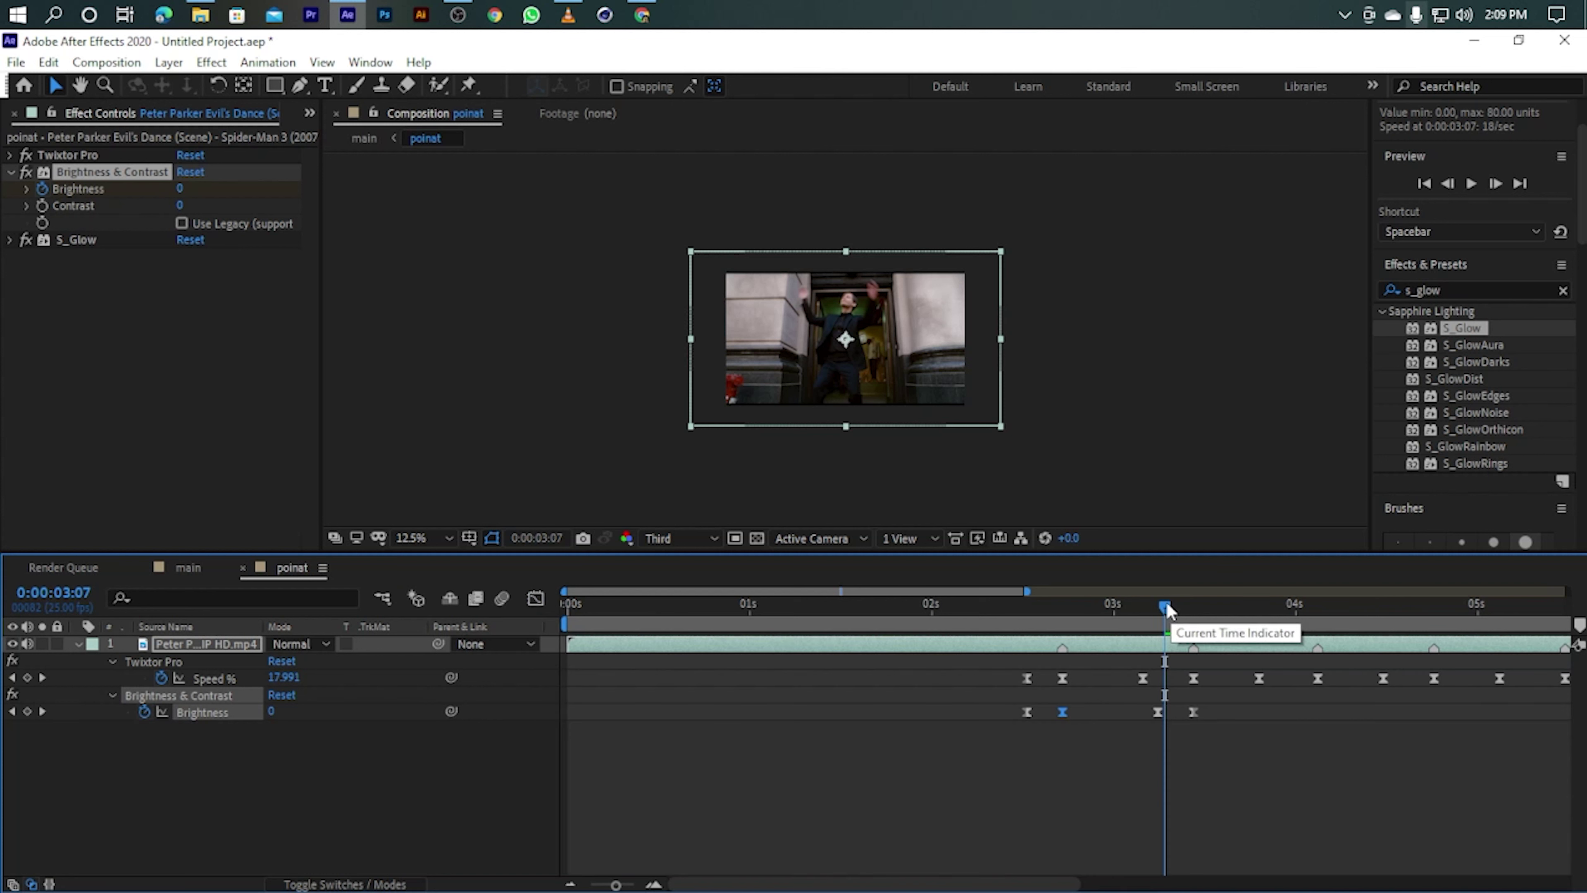
Paste the Brightness flash pair at the beats 3:23, 4:15, 5:09, 6:01 and 6:18.
left_click_drag(1165, 608, 1285, 653)
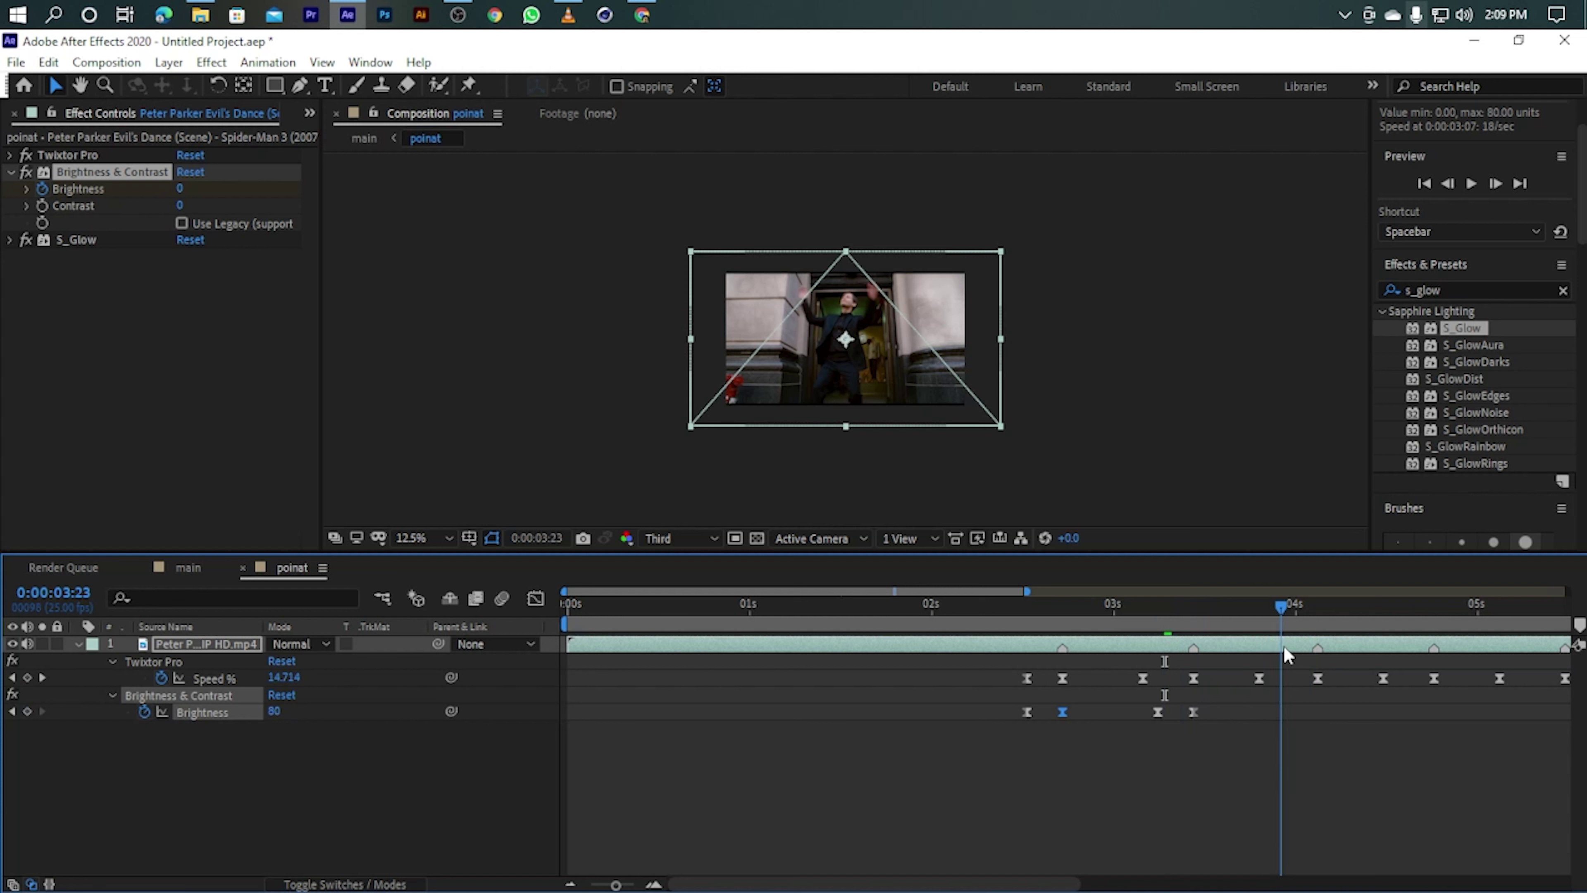
key("ctrl+v")
left_click_drag(1256, 711, 1323, 736)
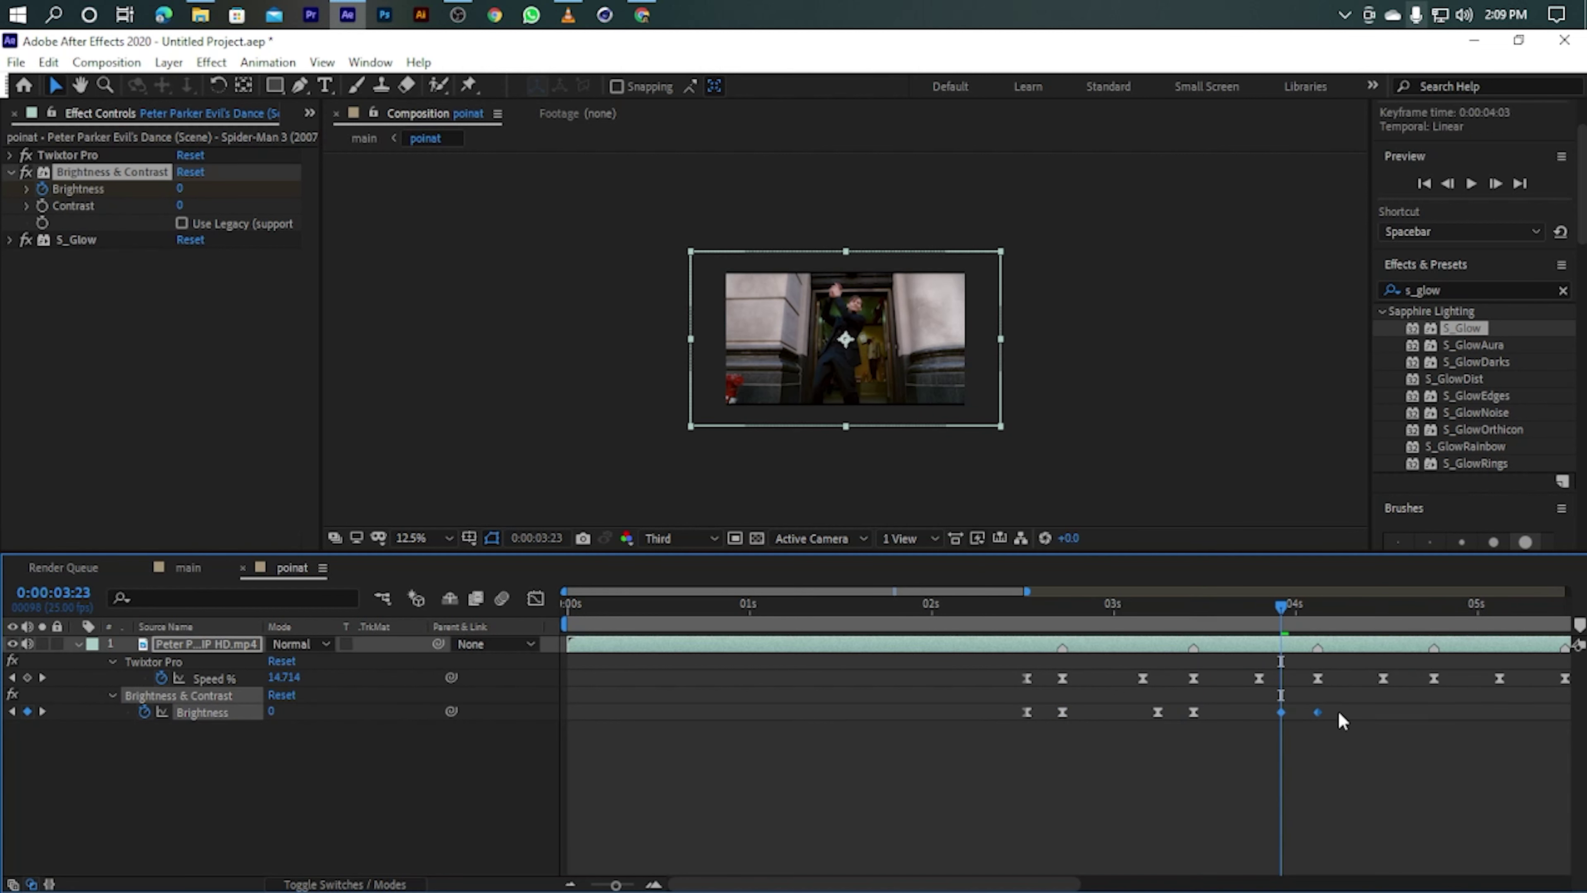
left_click(1404, 617)
key("ctrl+v")
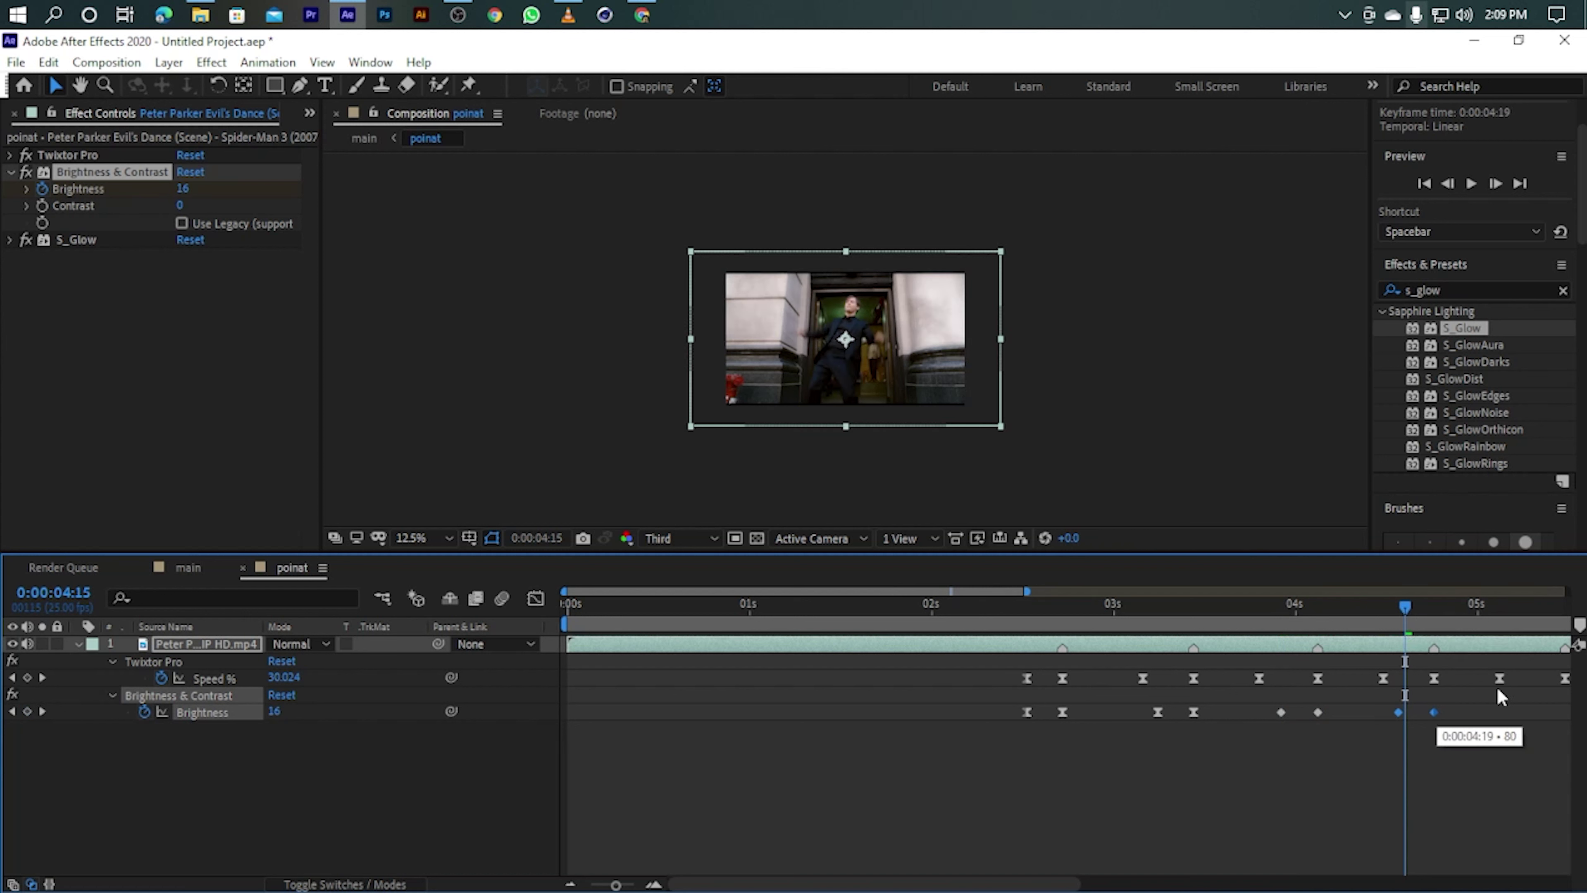
left_click_drag(1019, 884, 1093, 884)
left_click(1361, 612)
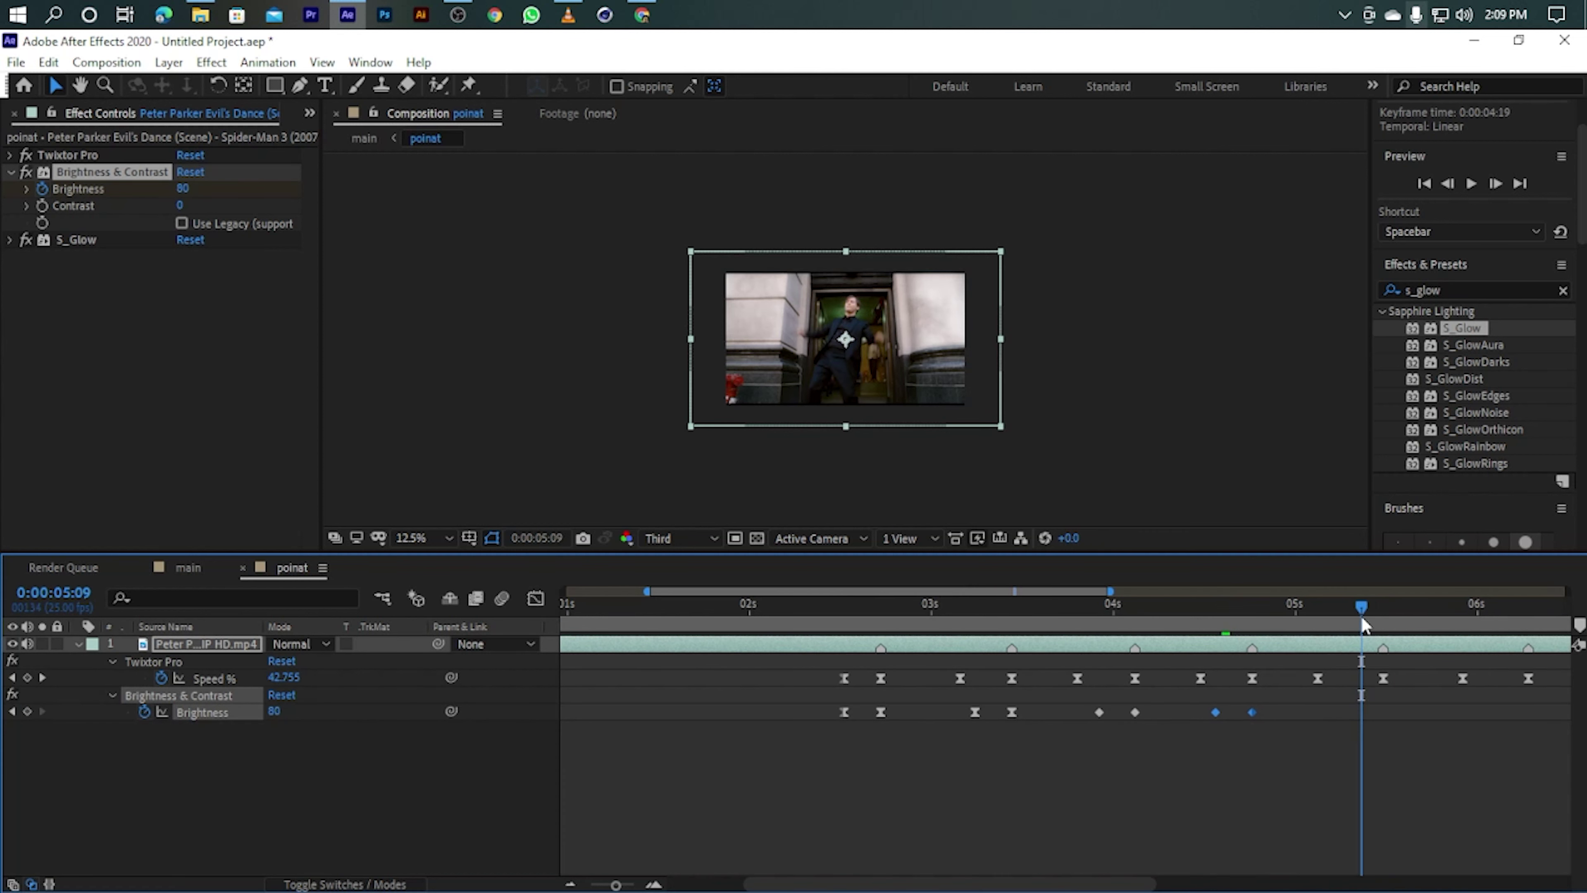
key("ctrl+v")
left_click_drag(1398, 713, 1386, 711)
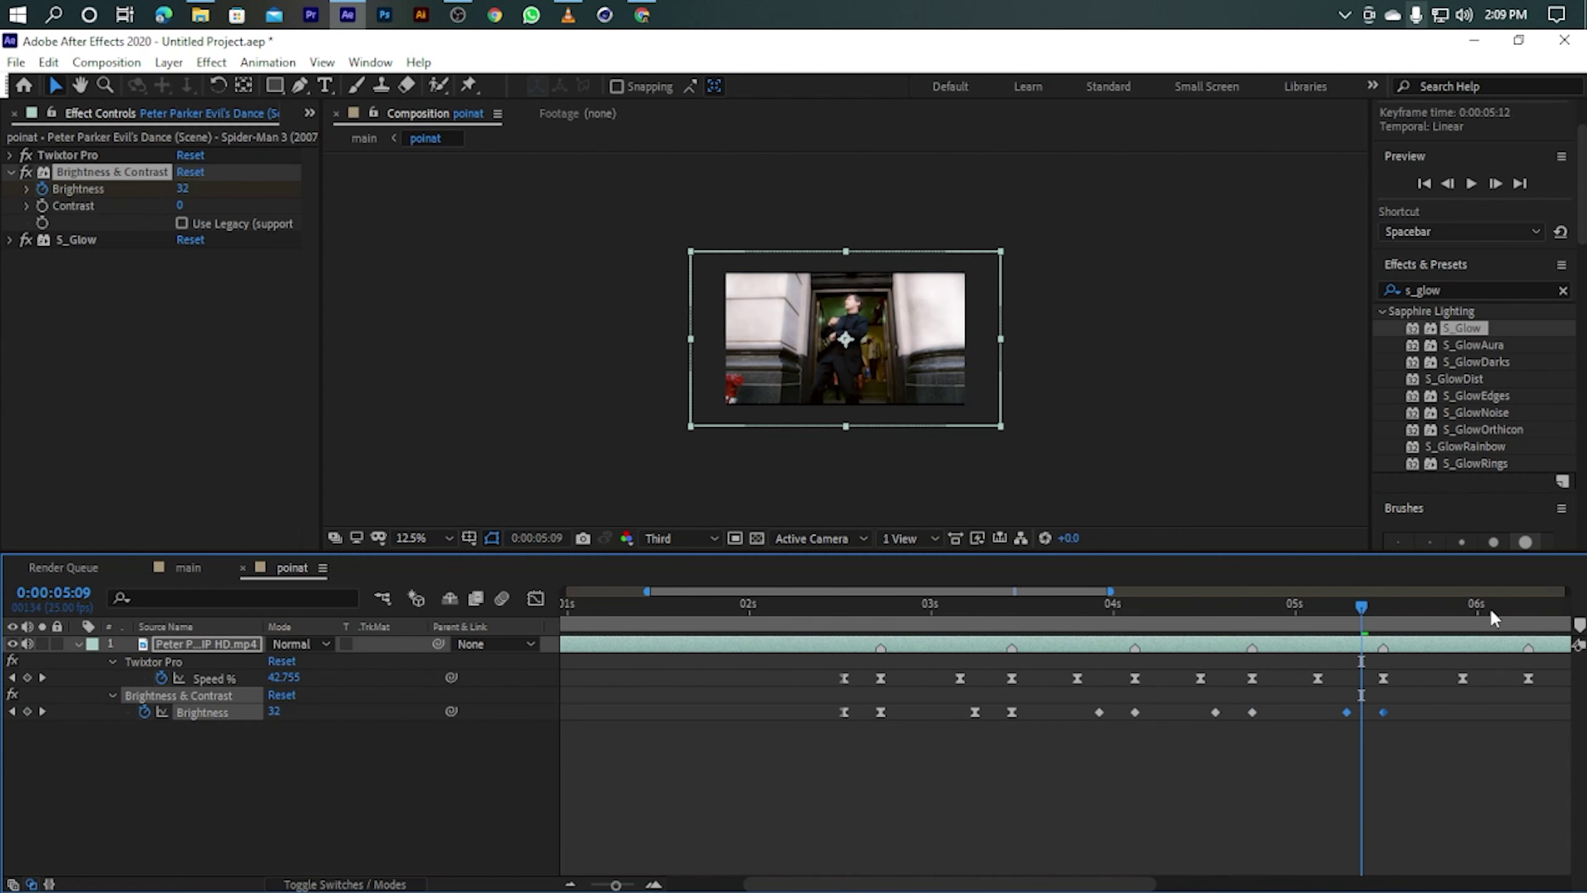
left_click(1520, 607)
left_click(1483, 616)
key("ctrl+v")
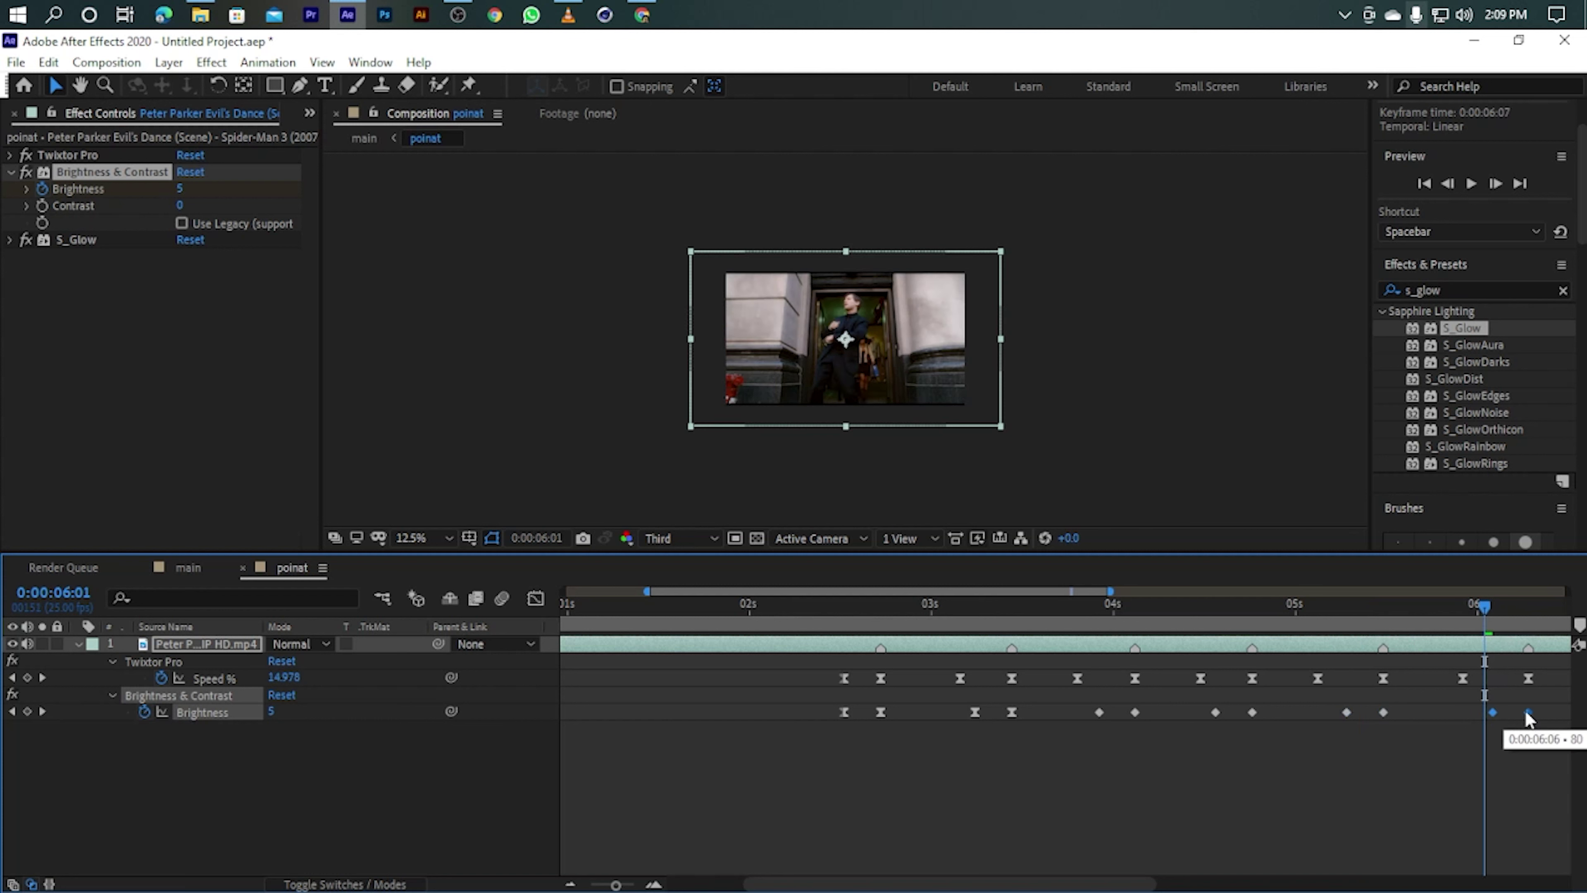
left_click_drag(1147, 884, 1233, 886)
left_click_drag(1377, 614, 1402, 615)
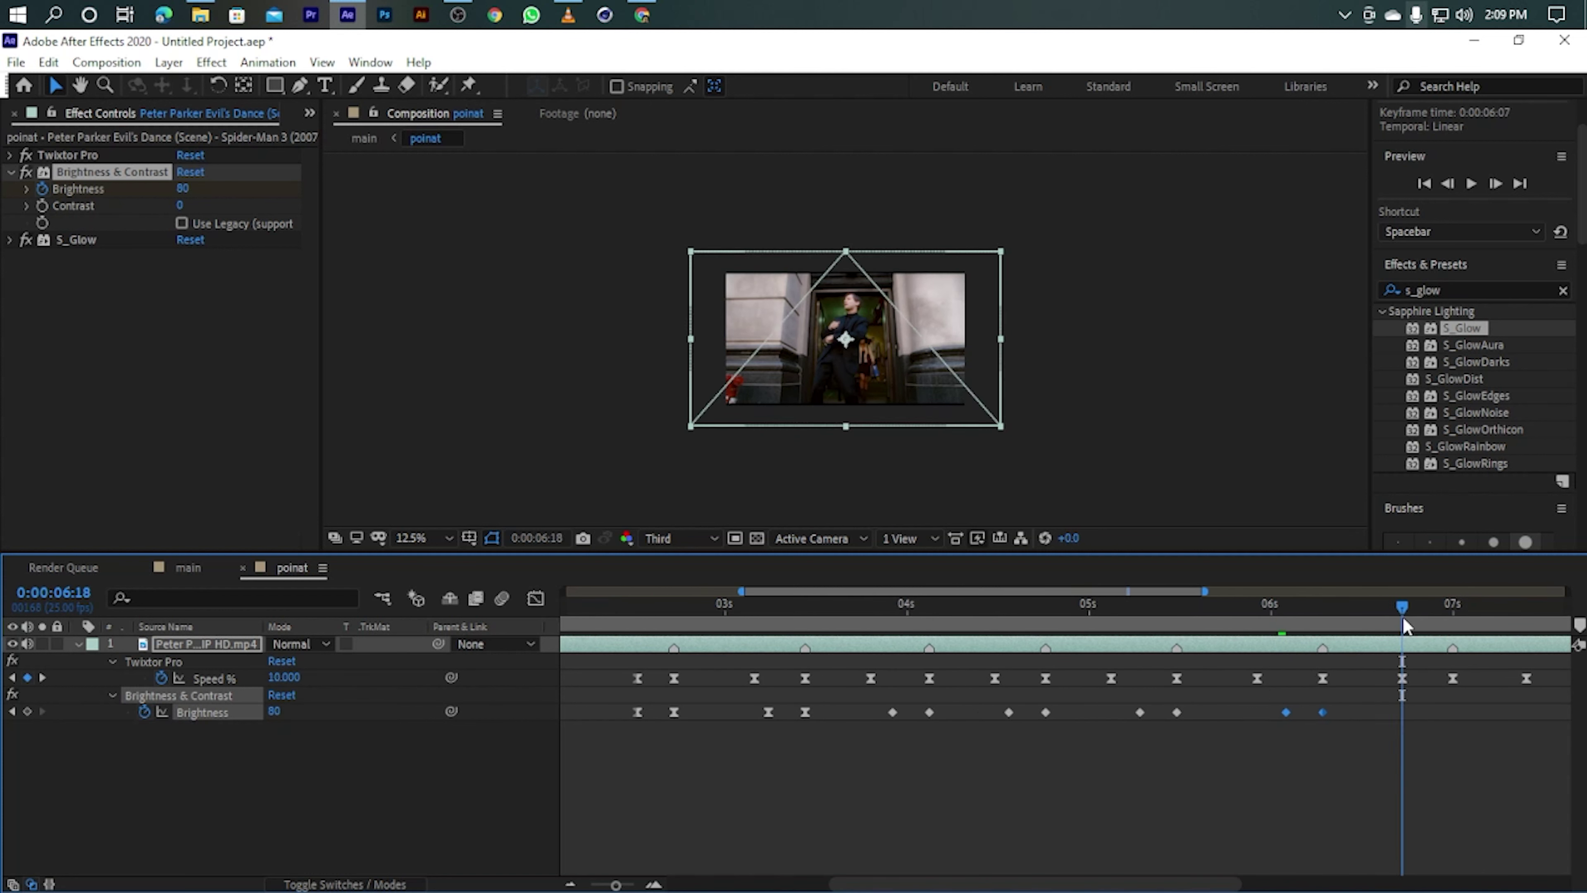
key("ctrl+v")
left_click_drag(1439, 712, 1453, 712)
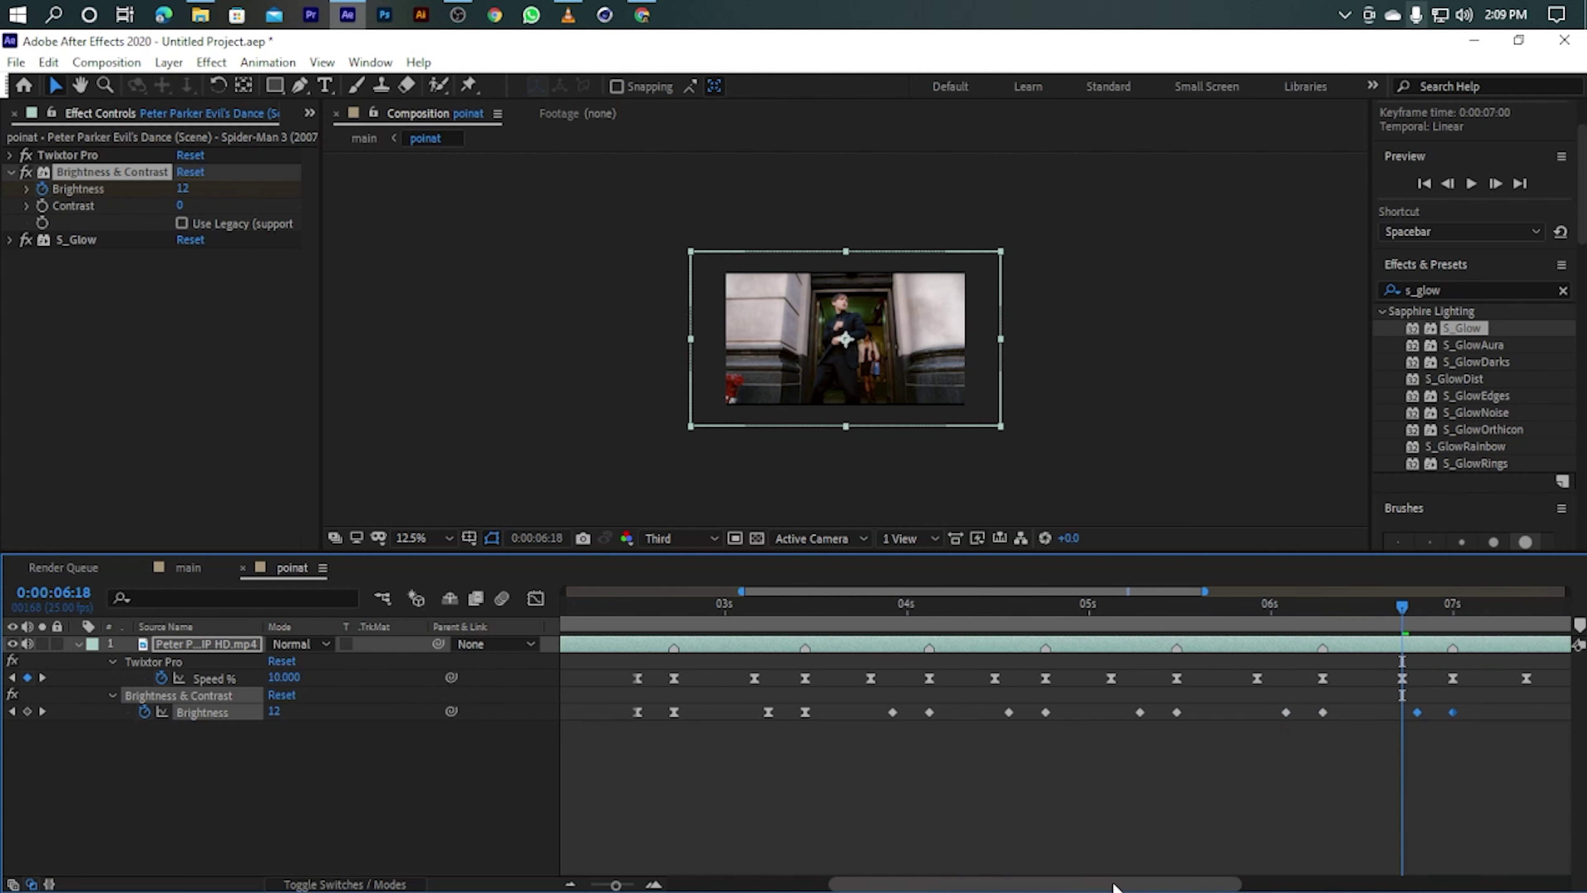
left_click_drag(1225, 884, 1374, 884)
Paste the flash pair at the beats near 7 s, 8:20, 10:05 and 11:01, nudging them into place.
left_click_drag(1215, 625, 1194, 626)
key("ctrl+v")
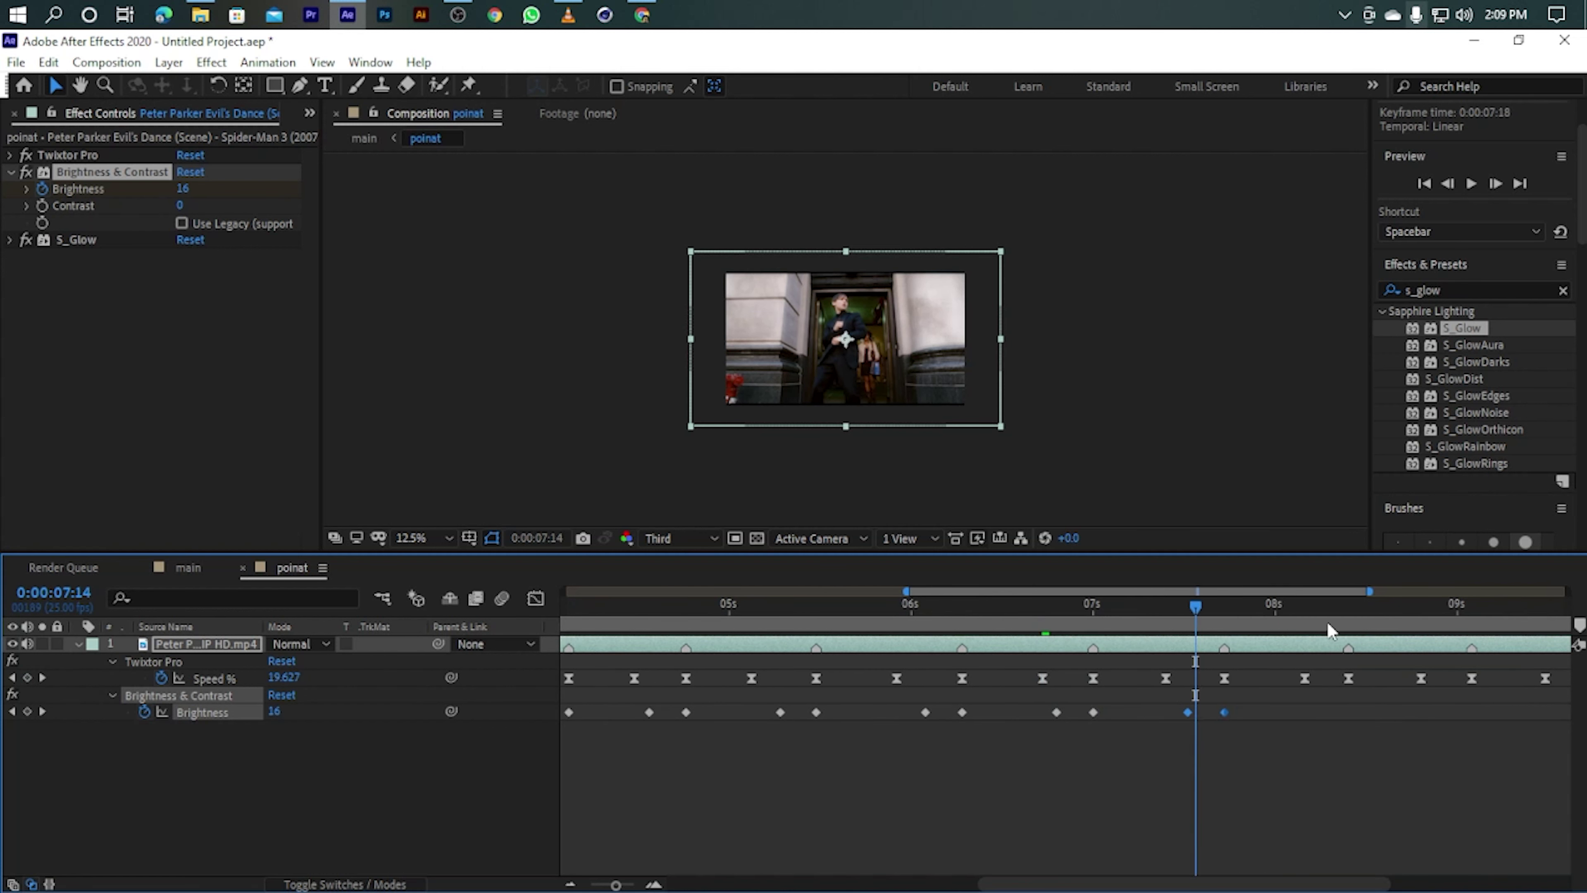
left_click(1312, 625)
left_click(1381, 622)
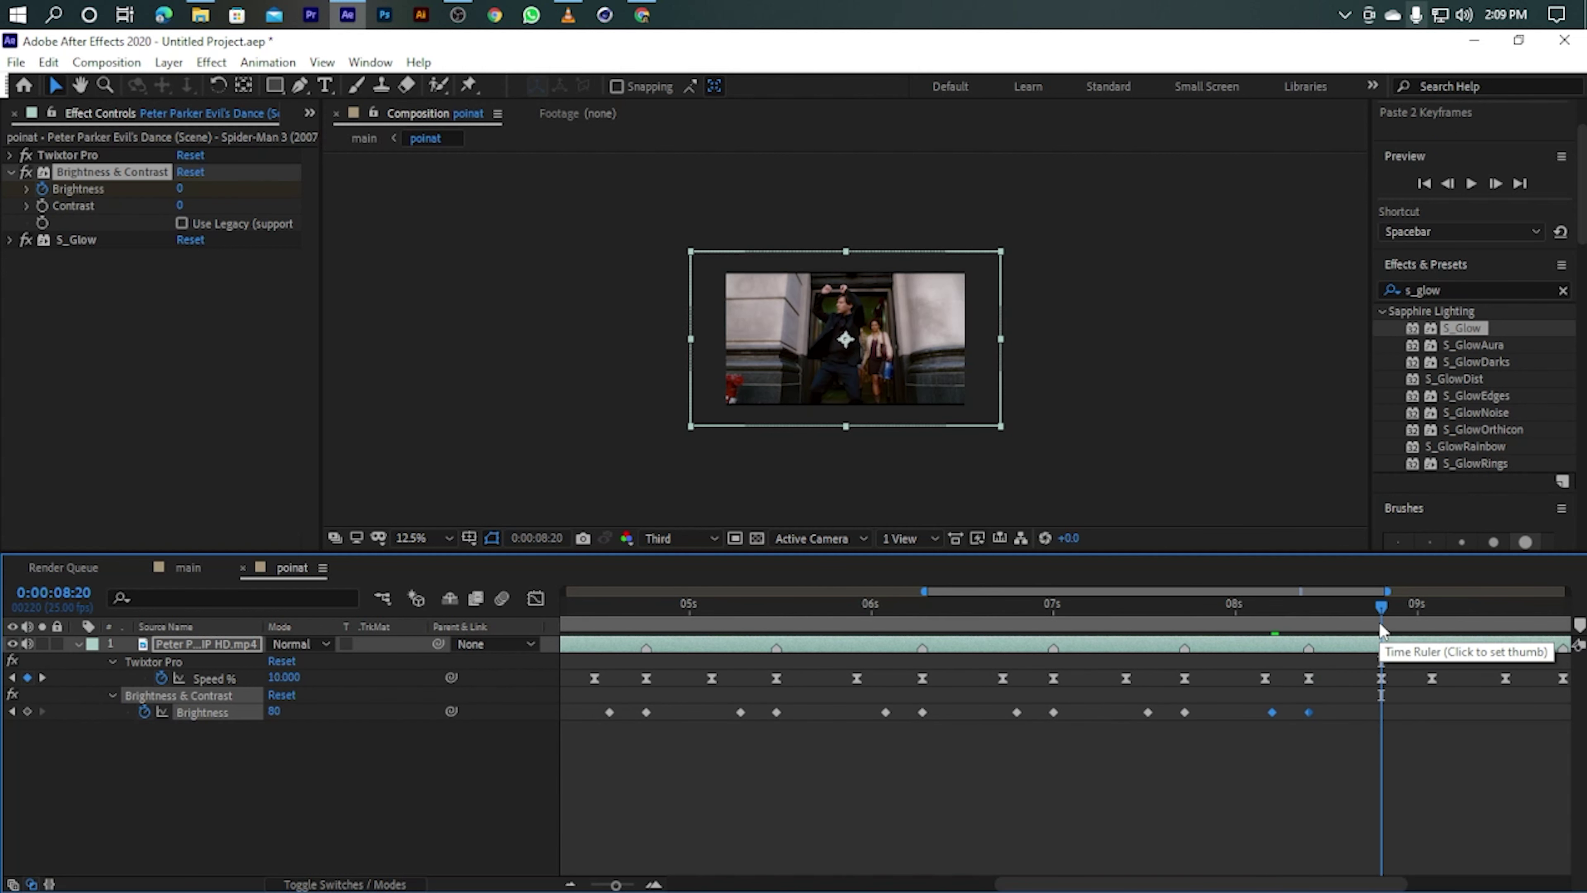
key("ctrl+v")
left_click_drag(1416, 712, 1430, 712)
left_click_drag(1343, 884, 1388, 884)
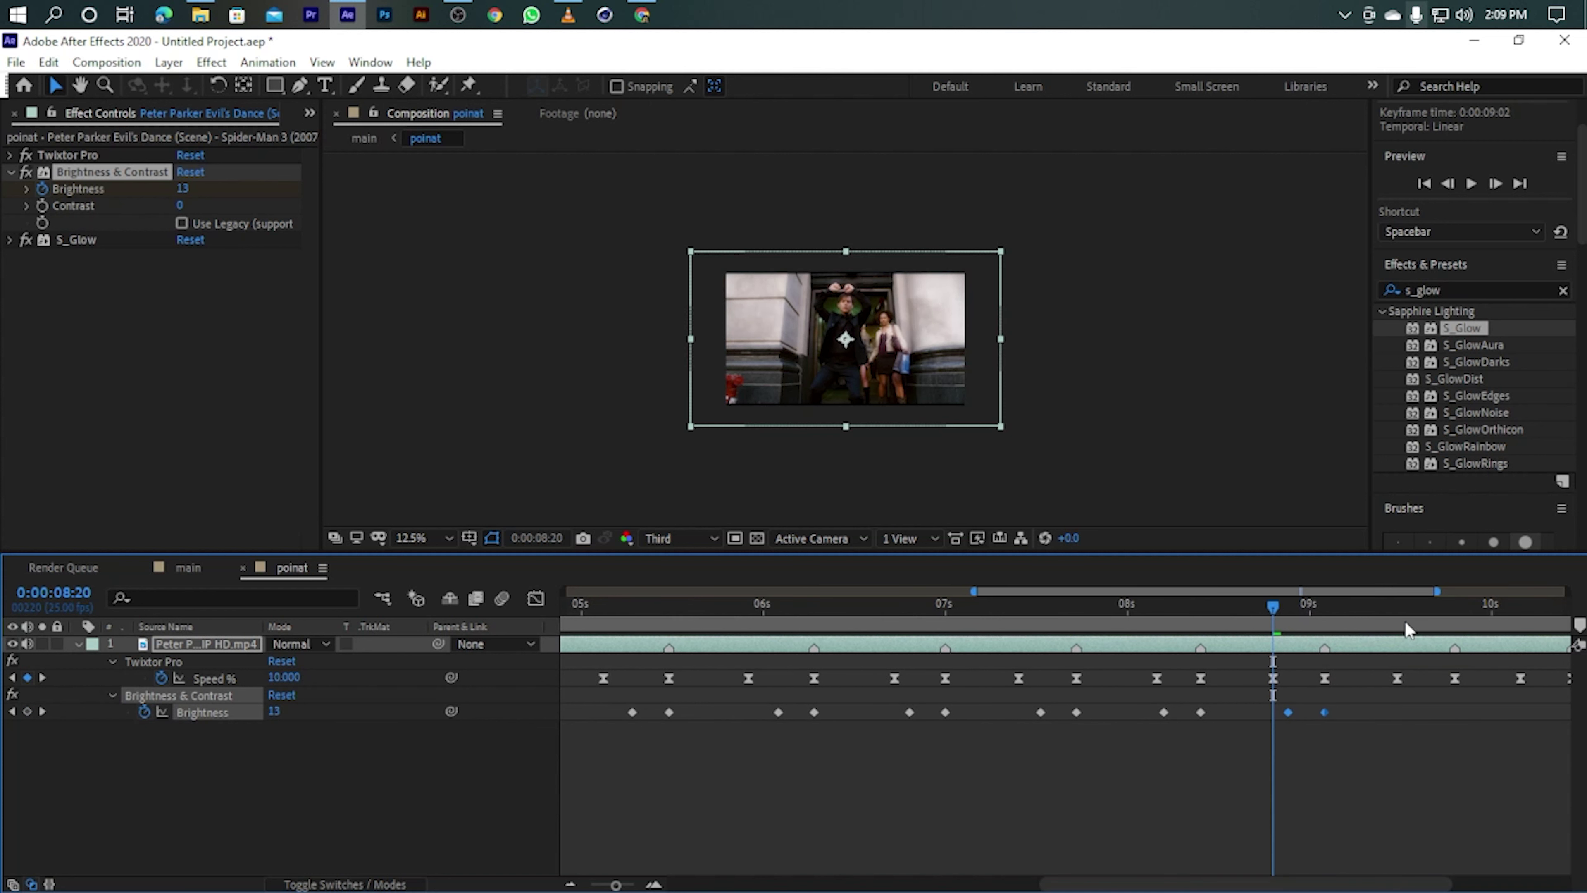
left_click(1405, 621)
left_click_drag(1325, 712, 1454, 713)
scroll(1460, 773, "right", 3)
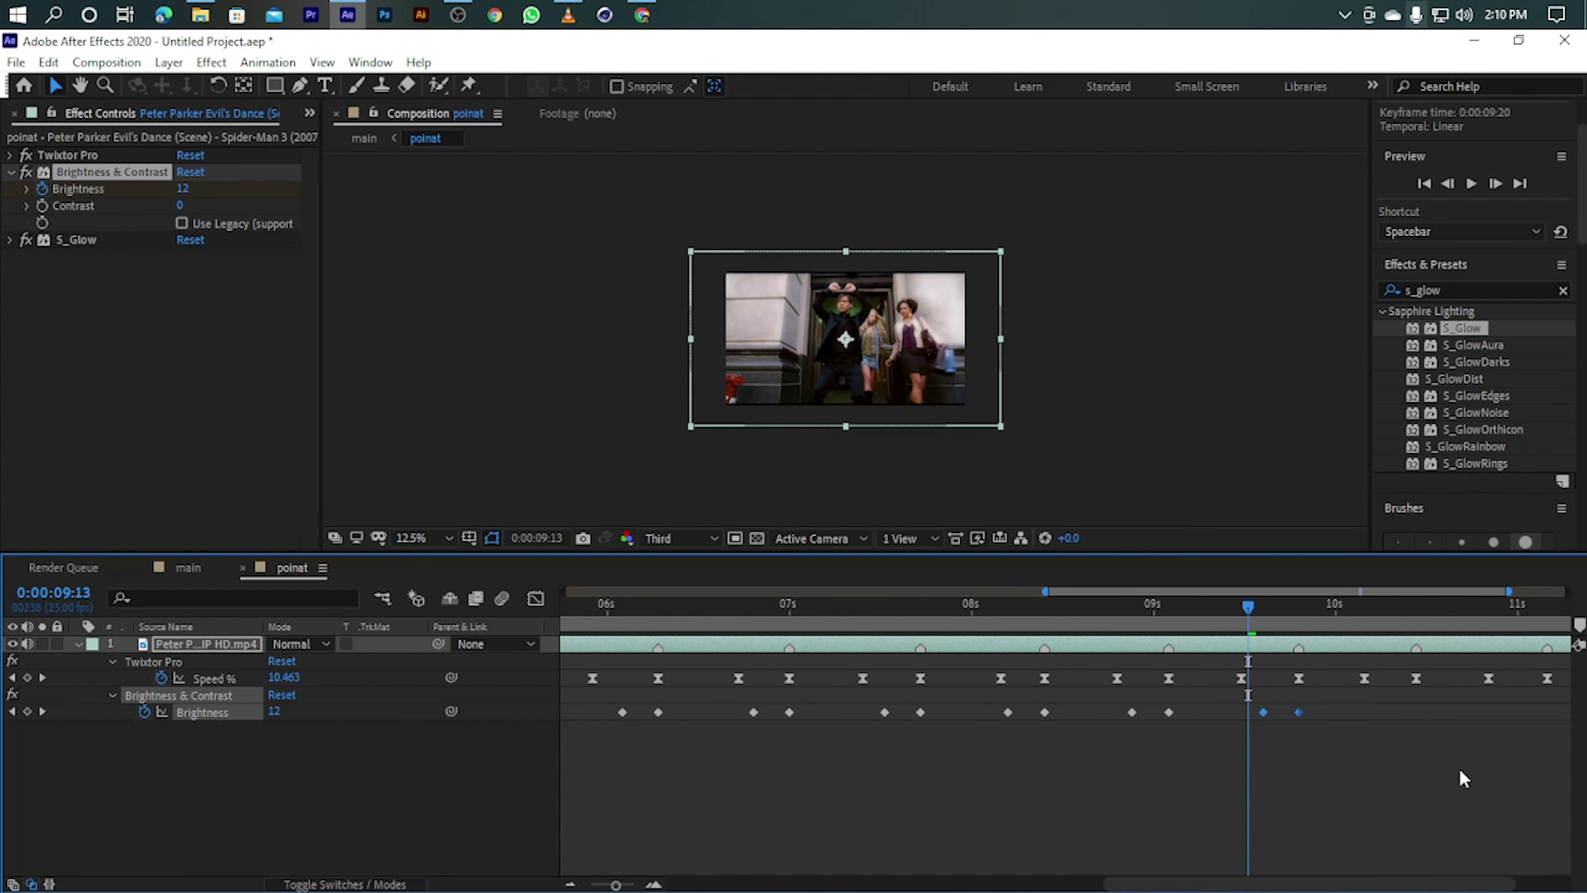
left_click(1372, 612)
key("ctrl+v")
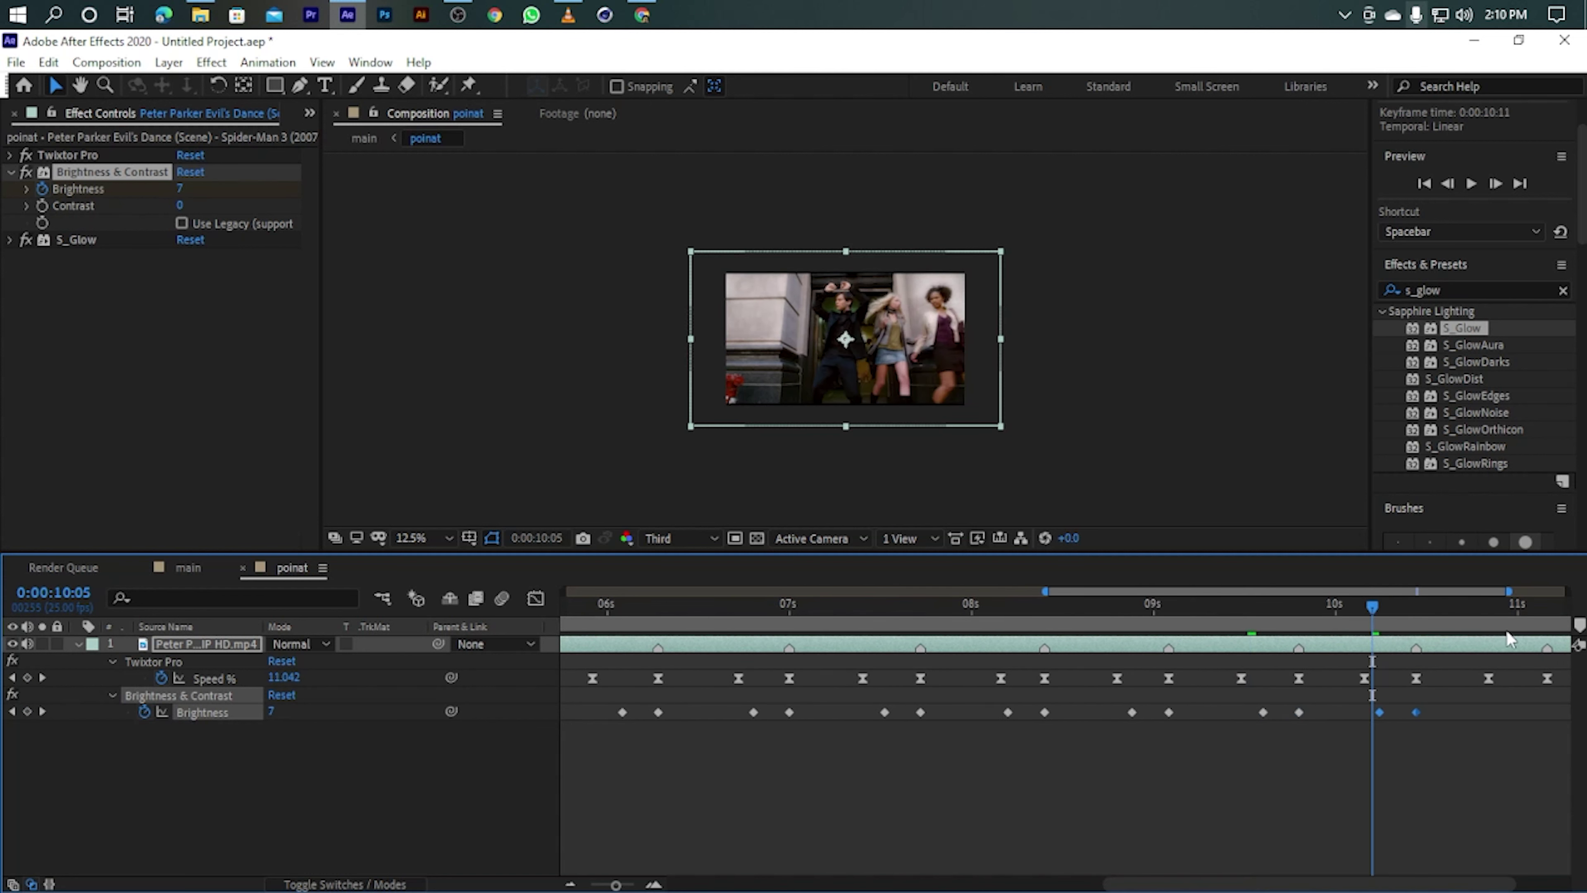
left_click(1525, 619)
key("ctrl+v")
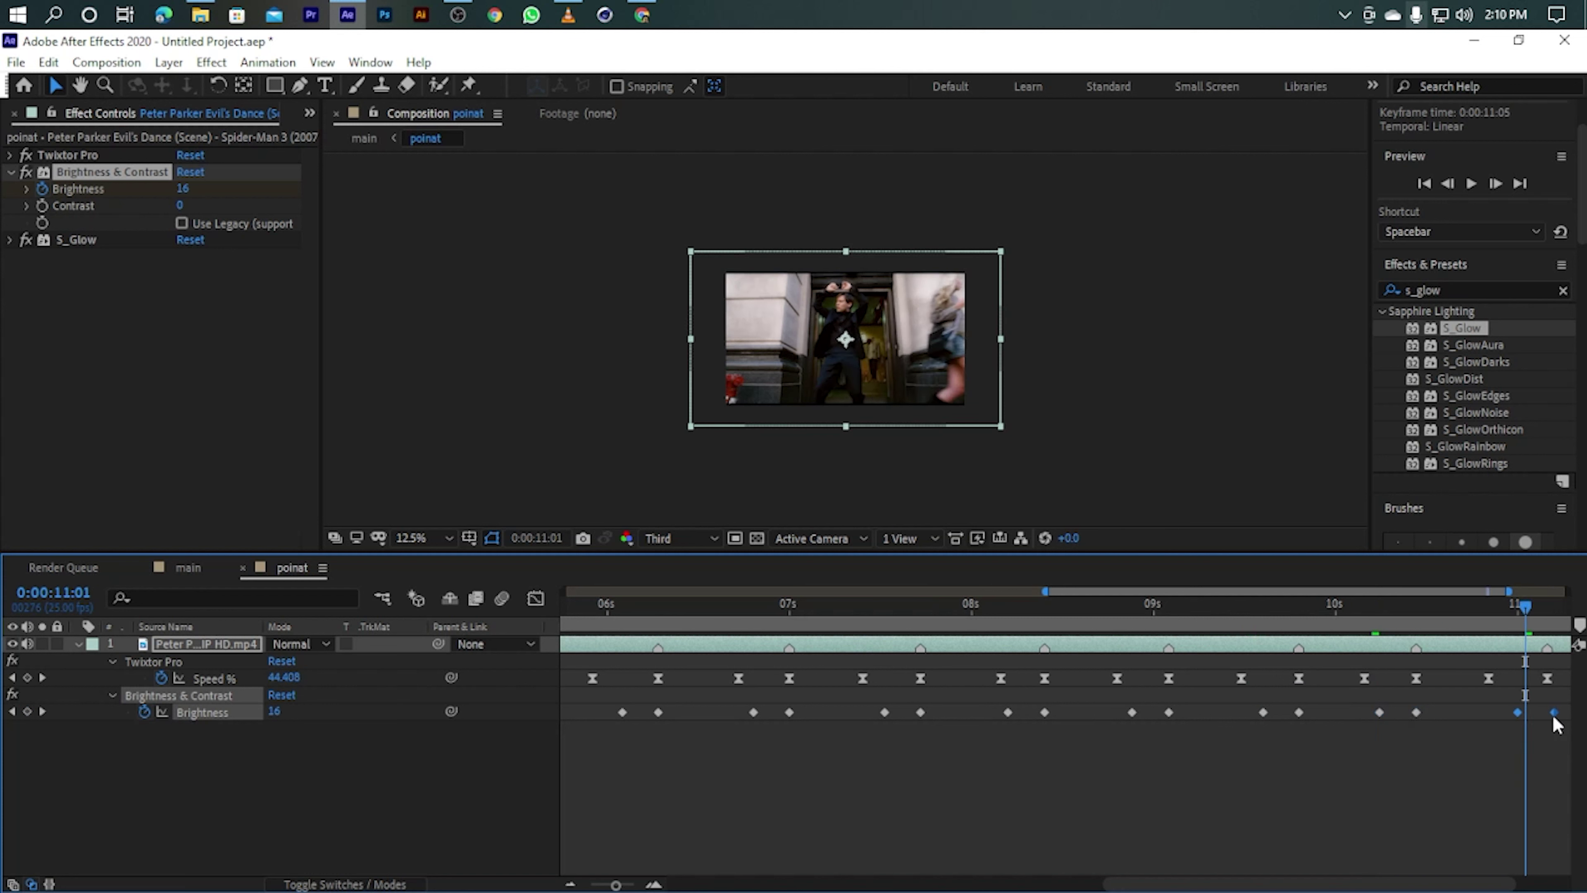
left_click_drag(1566, 713, 1556, 716)
Apply Easy Ease to all Brightness keyframes and zoom the timeline out to 2–12 s.
left_click_drag(598, 719, 1559, 748)
key("F9")
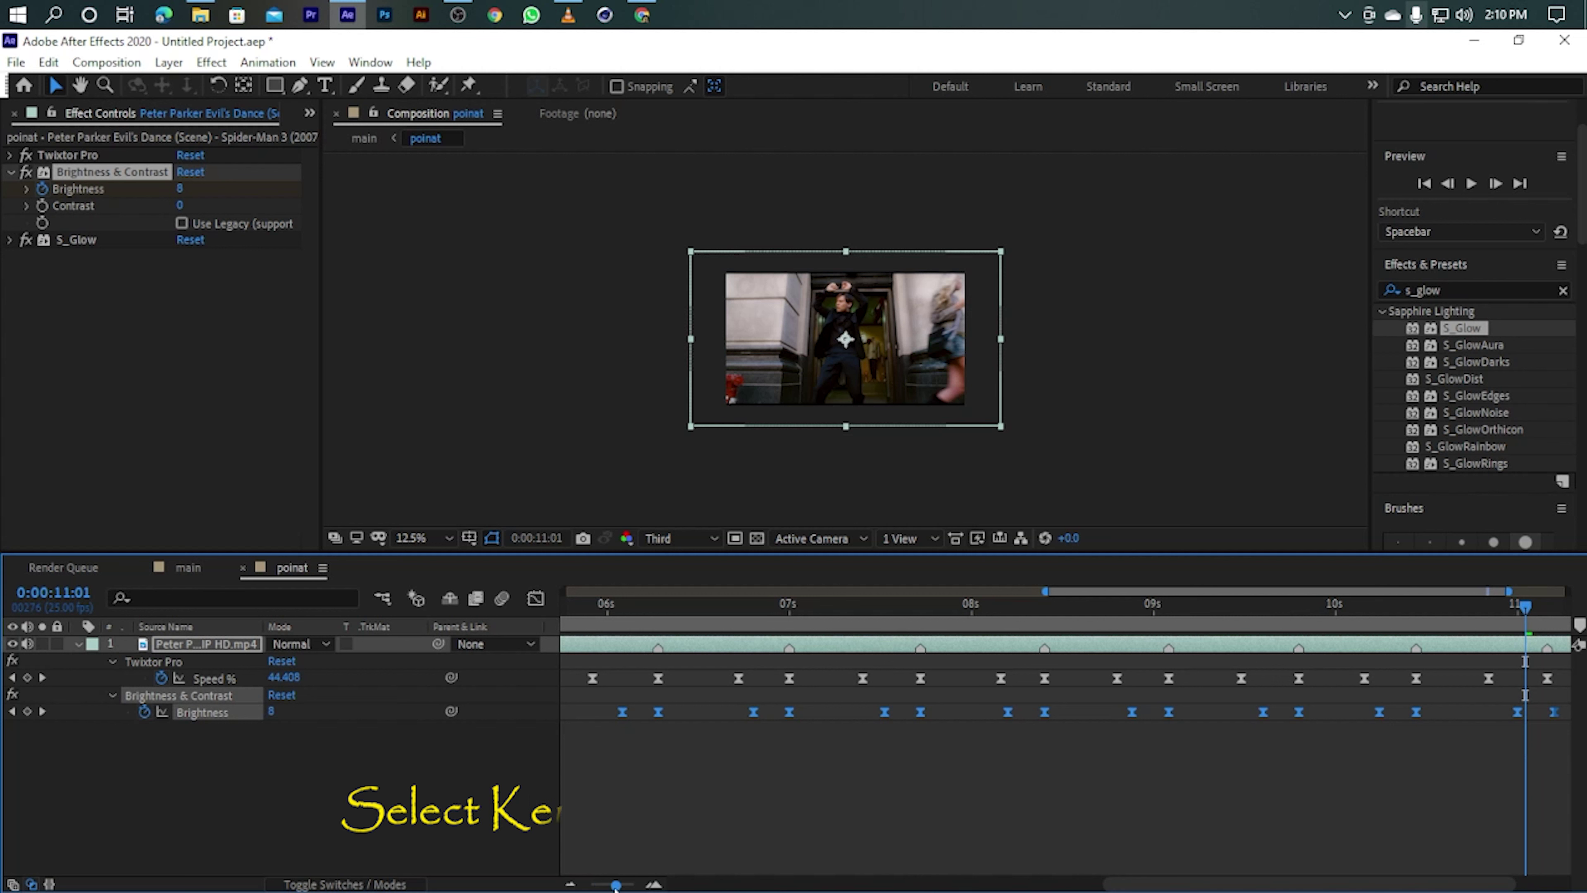
left_click_drag(616, 885, 598, 886)
left_click_drag(752, 711, 946, 729)
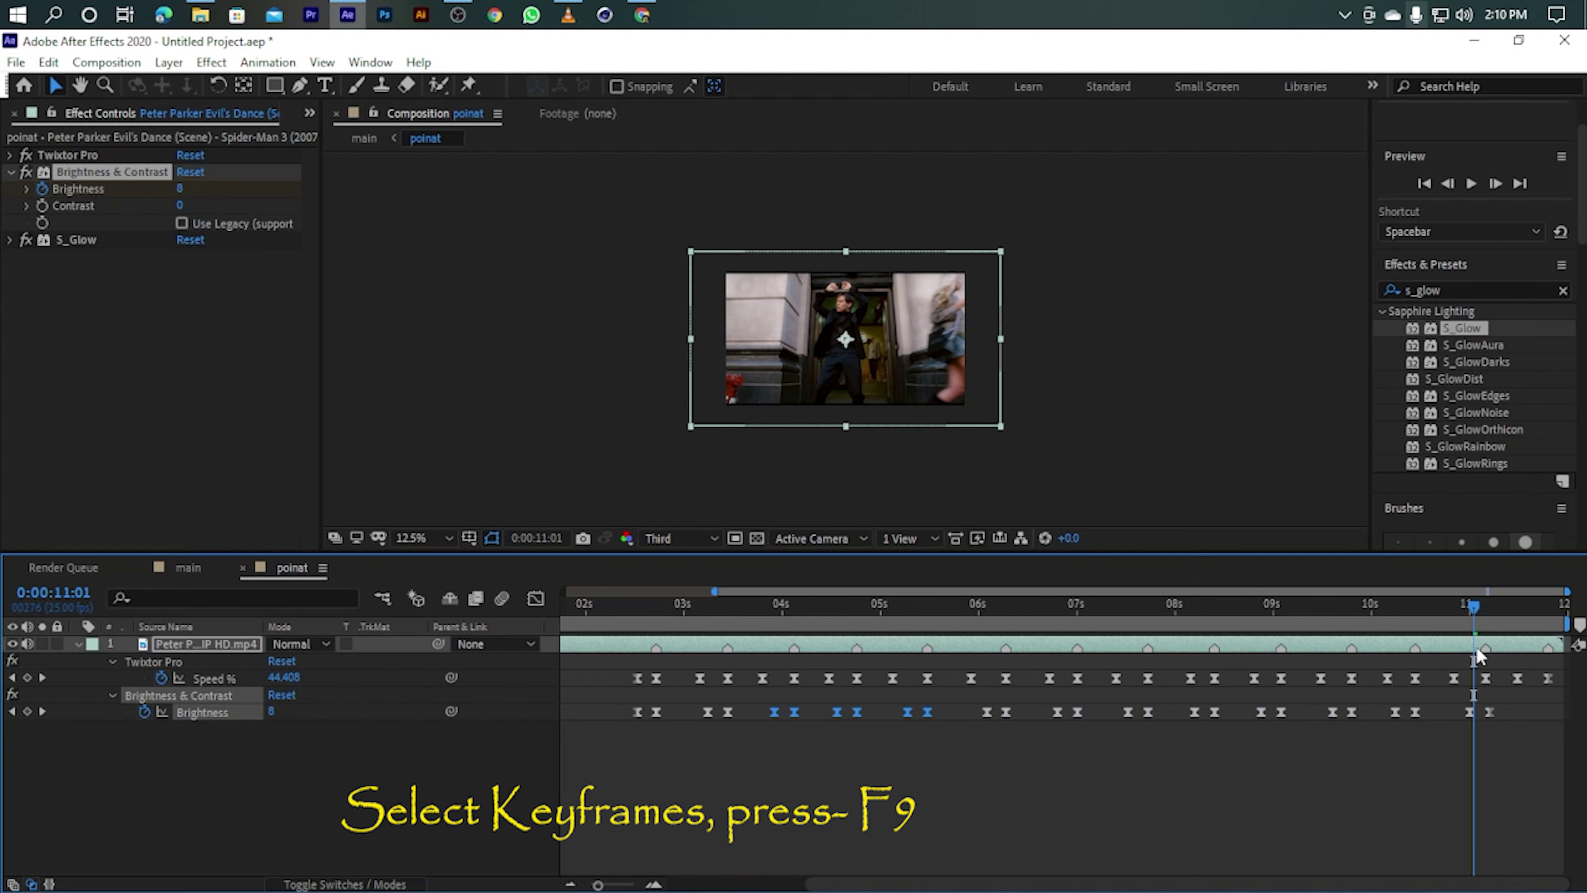
Paste one more Brightness flash pair at 11:15.
mouse_move(1474, 606)
left_mouse_down()
mouse_move(1502, 633)
mouse_move(1528, 625)
left_mouse_up()
key("ctrl+v")
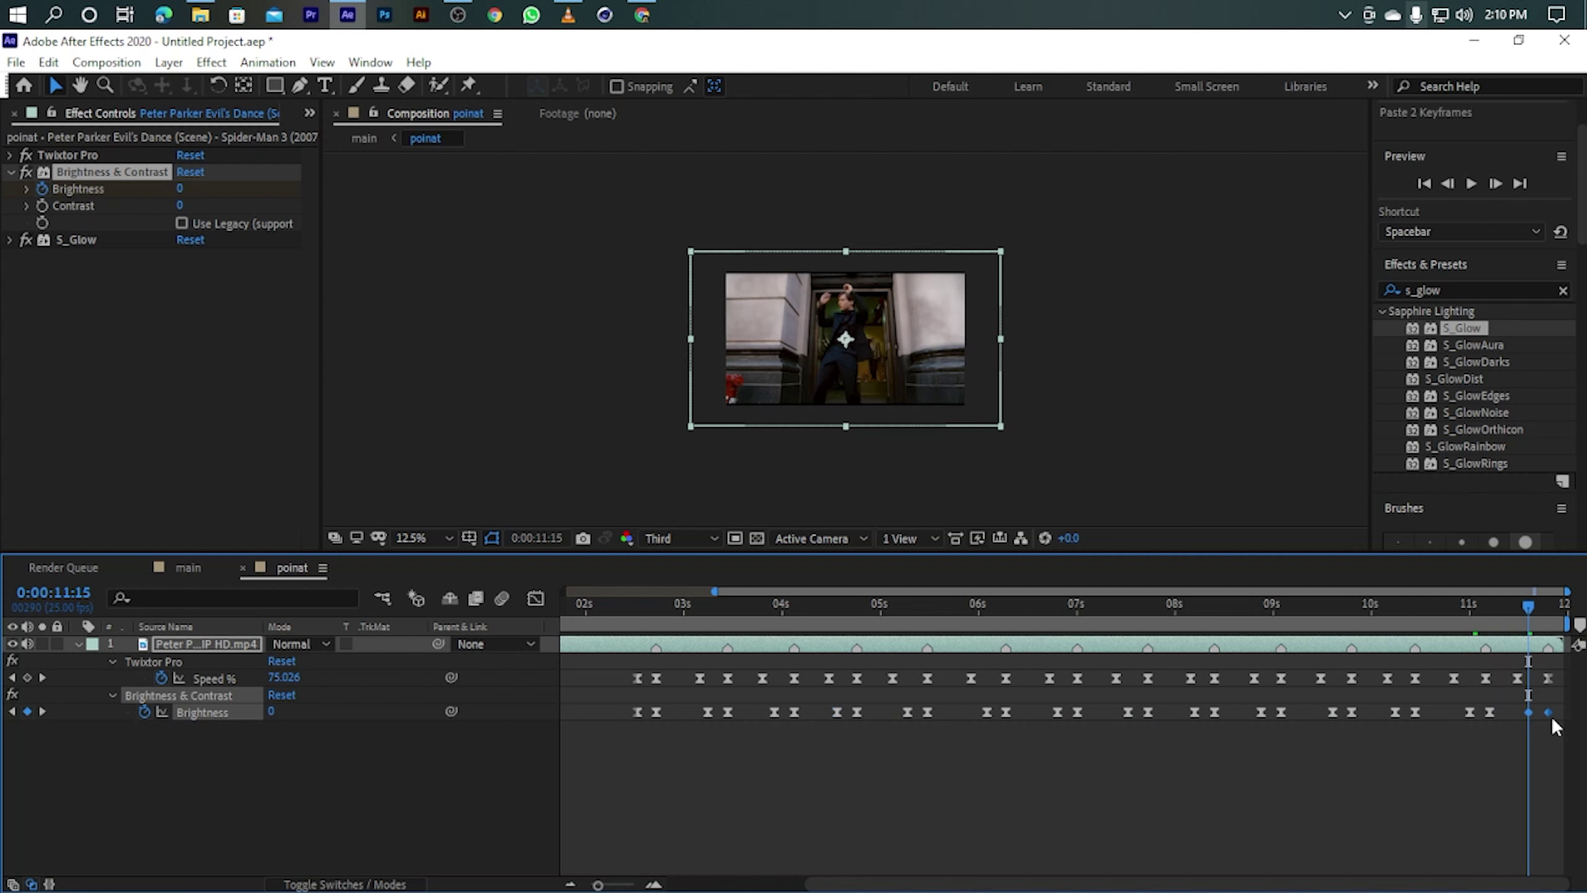
left_click_drag(1537, 605, 1544, 606)
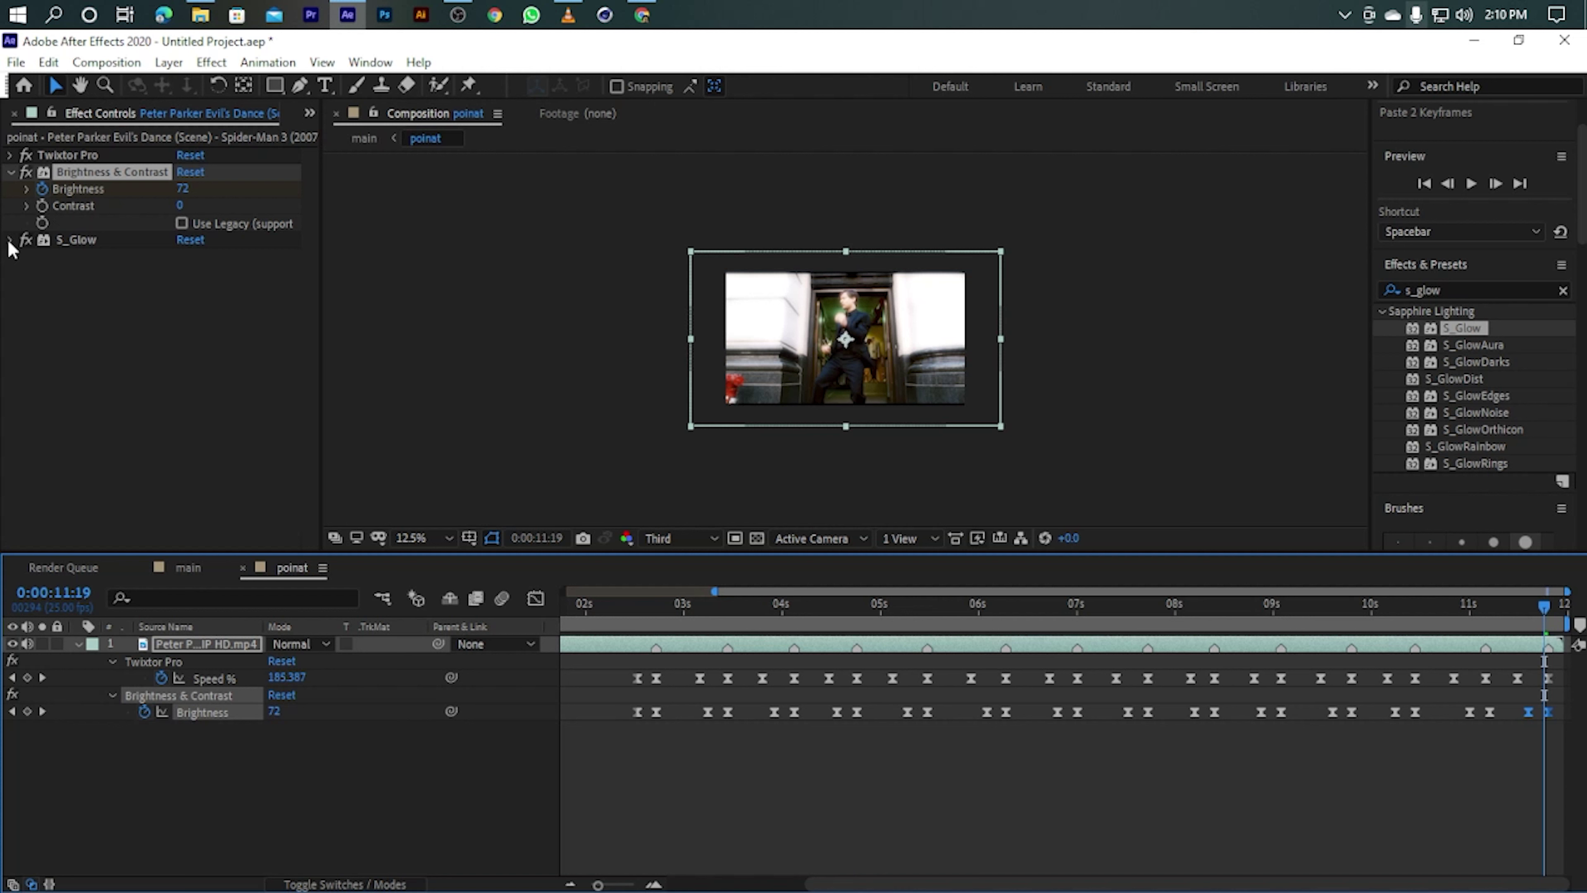
Collapse Brightness & Contrast, expand S_Glow, select its Brightness, and set the time to 2:18.
left_click(10, 173)
left_click(11, 189)
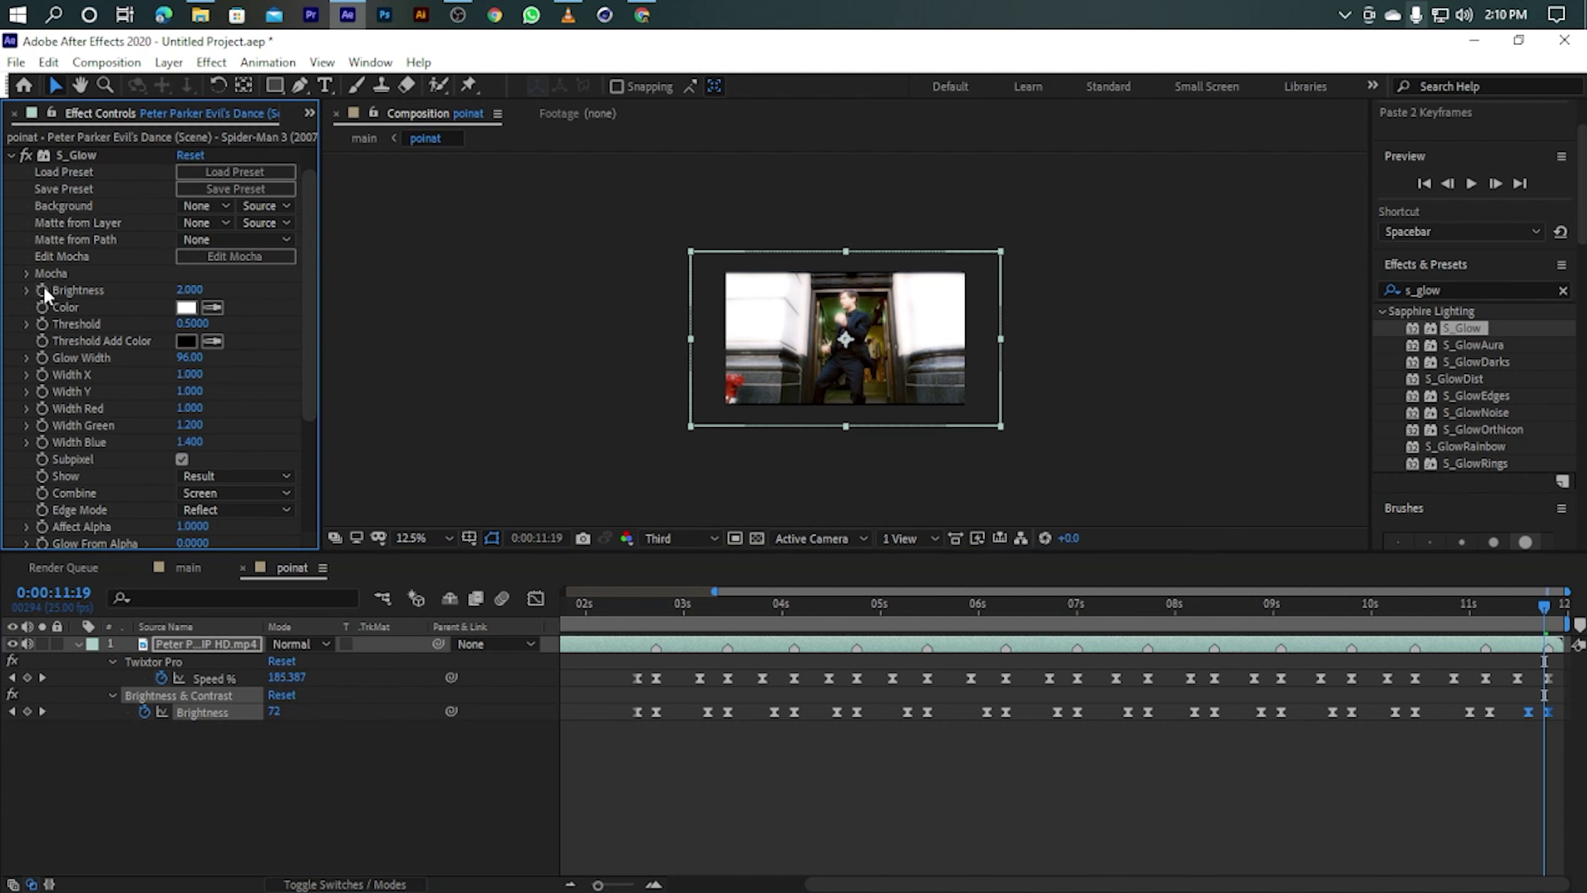
left_click(637, 618)
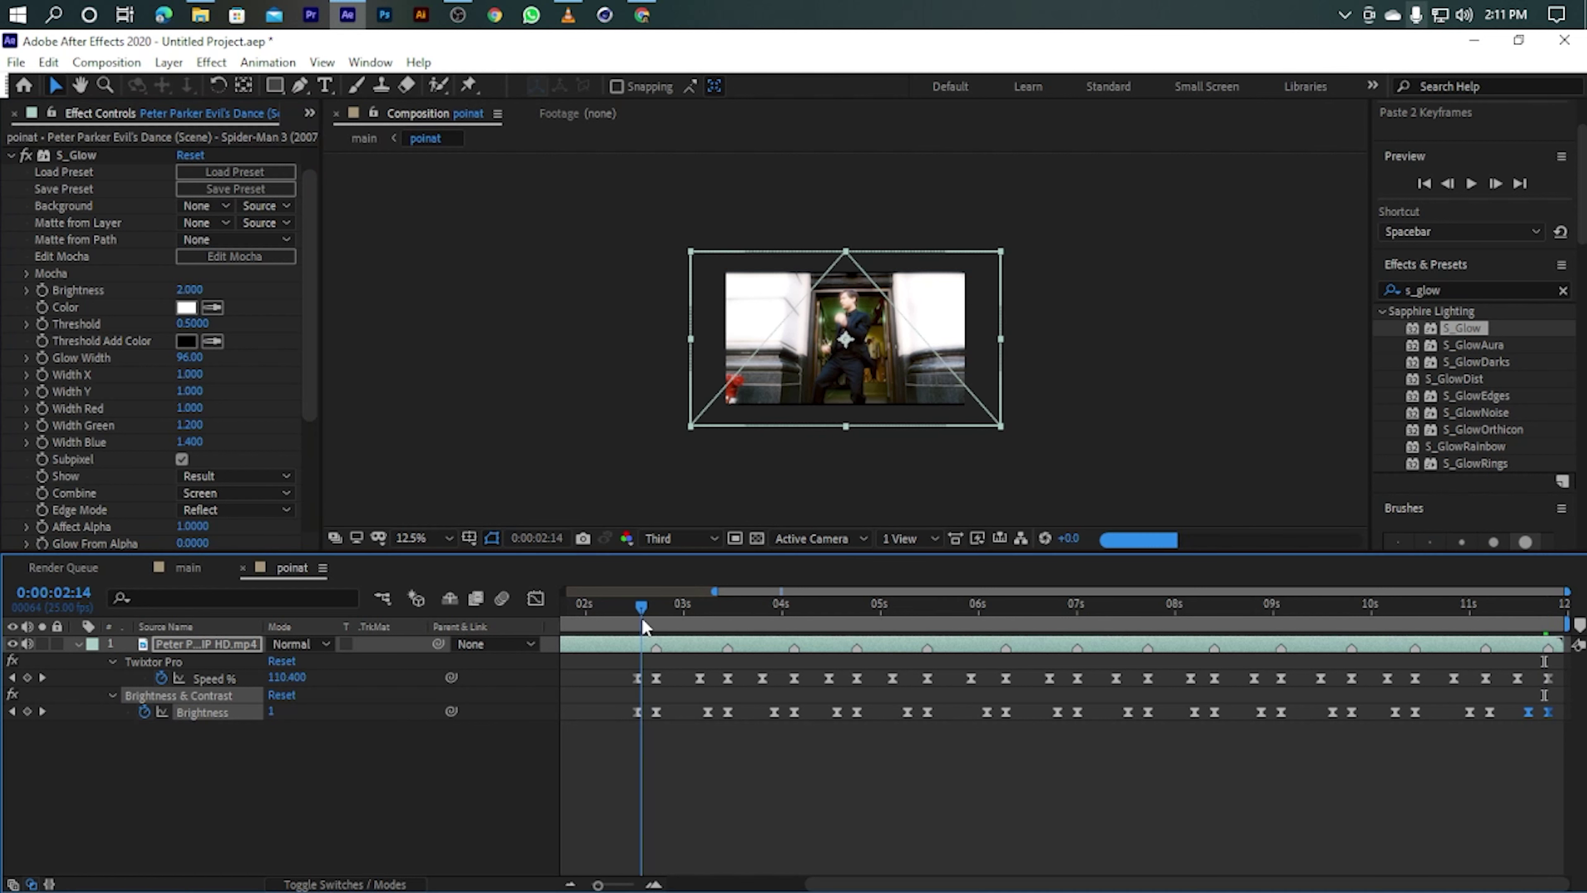
left_click_drag(635, 615, 644, 614)
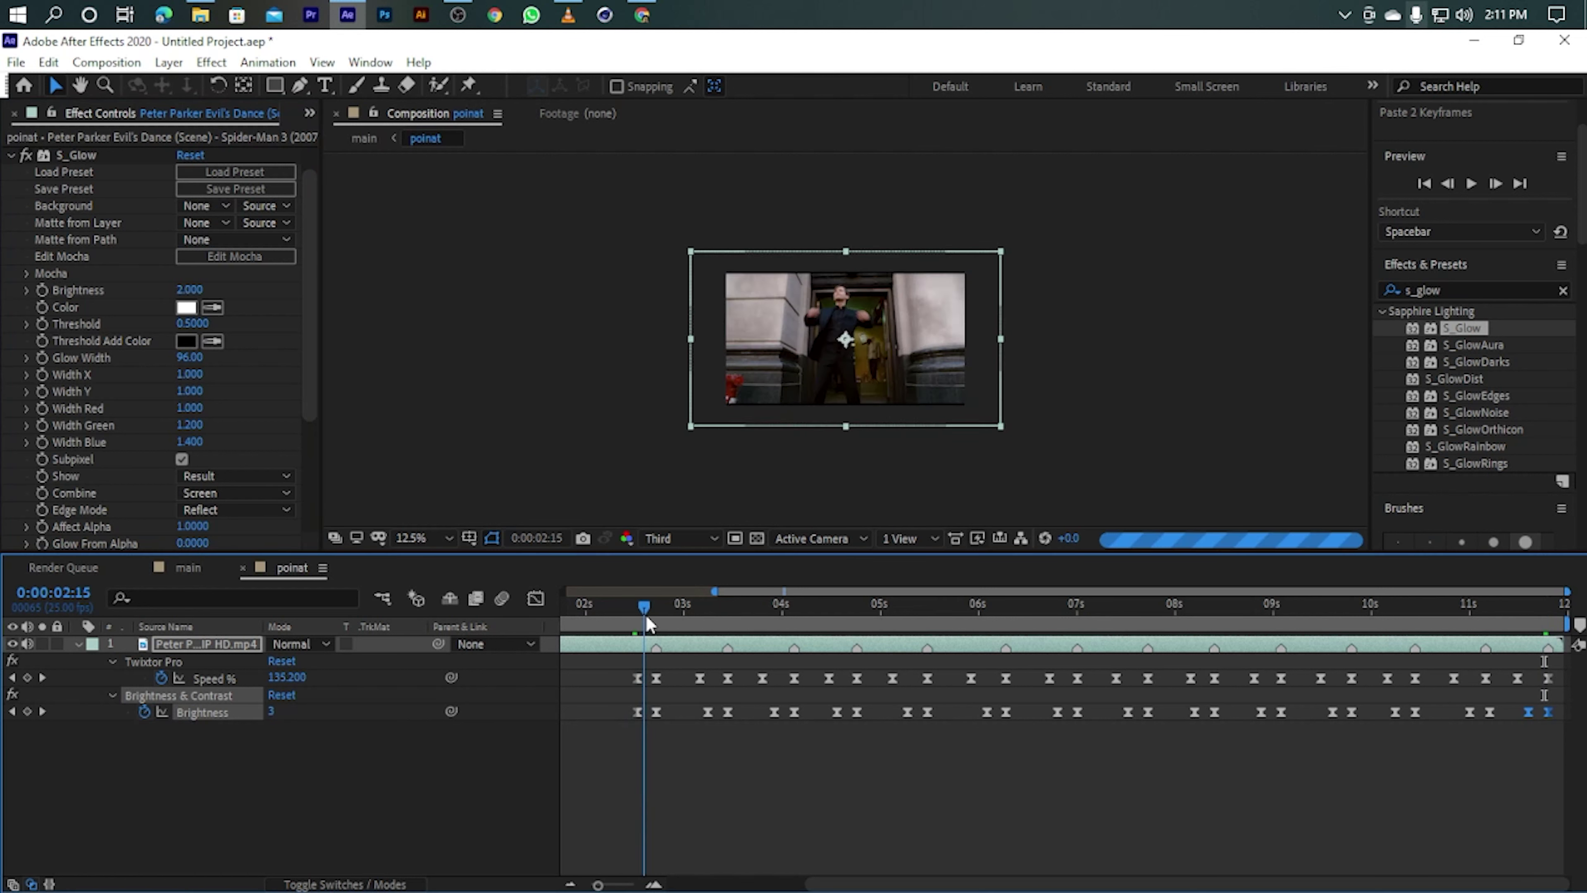
left_click(56, 291)
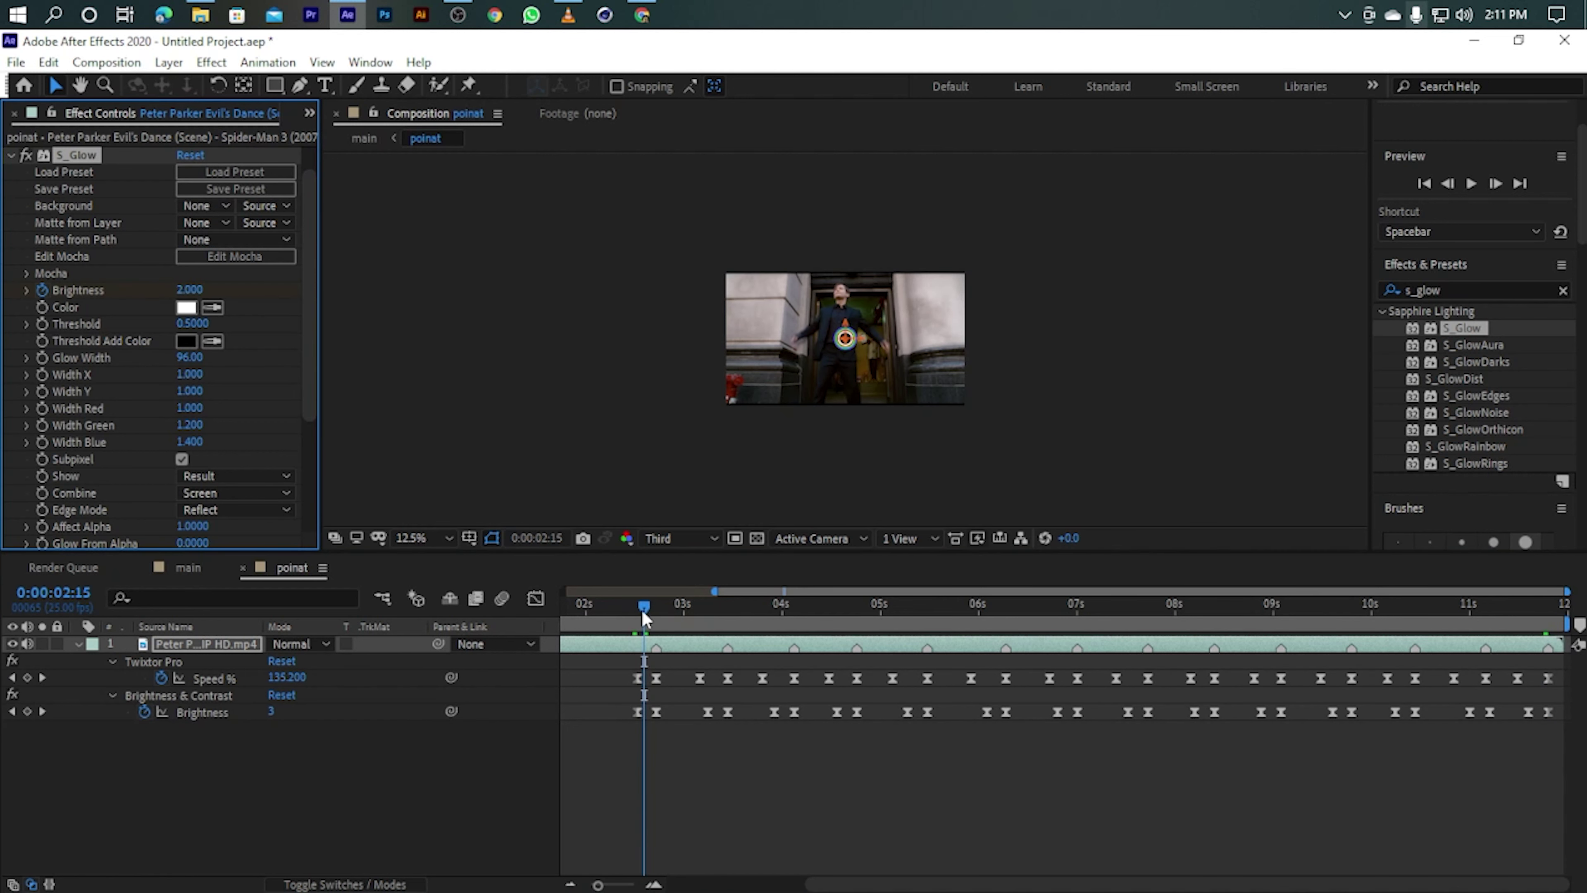
mouse_move(642, 599)
left_mouse_down()
mouse_move(680, 601)
mouse_move(656, 606)
left_mouse_up()
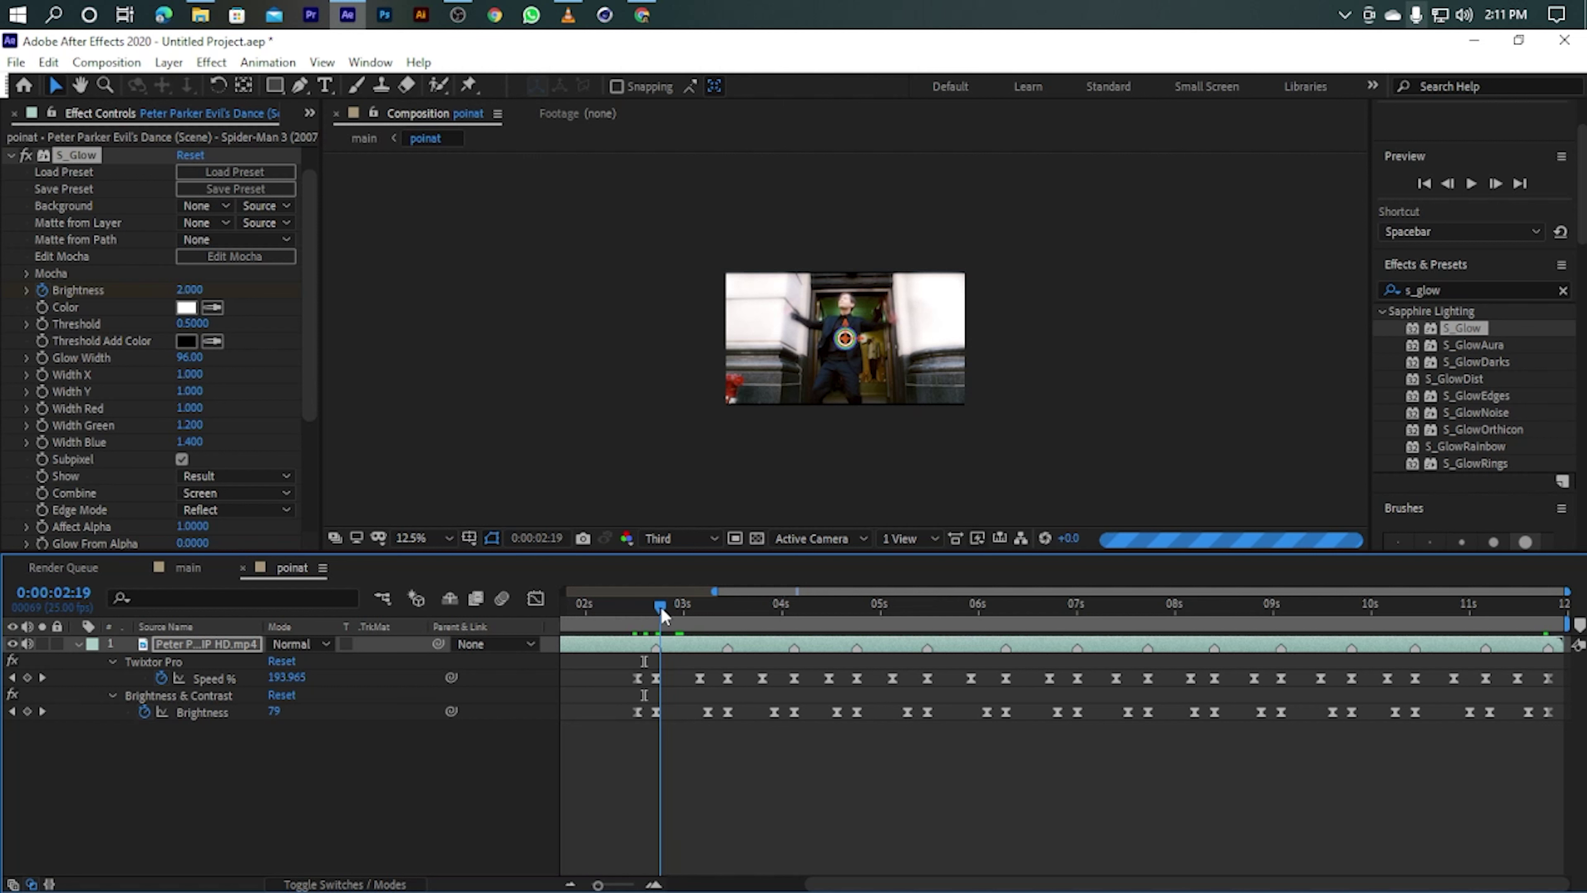
Sample red from the frame as the S_Glow colour and set S_Glow Brightness to 8.
left_click_drag(182, 290, 192, 308)
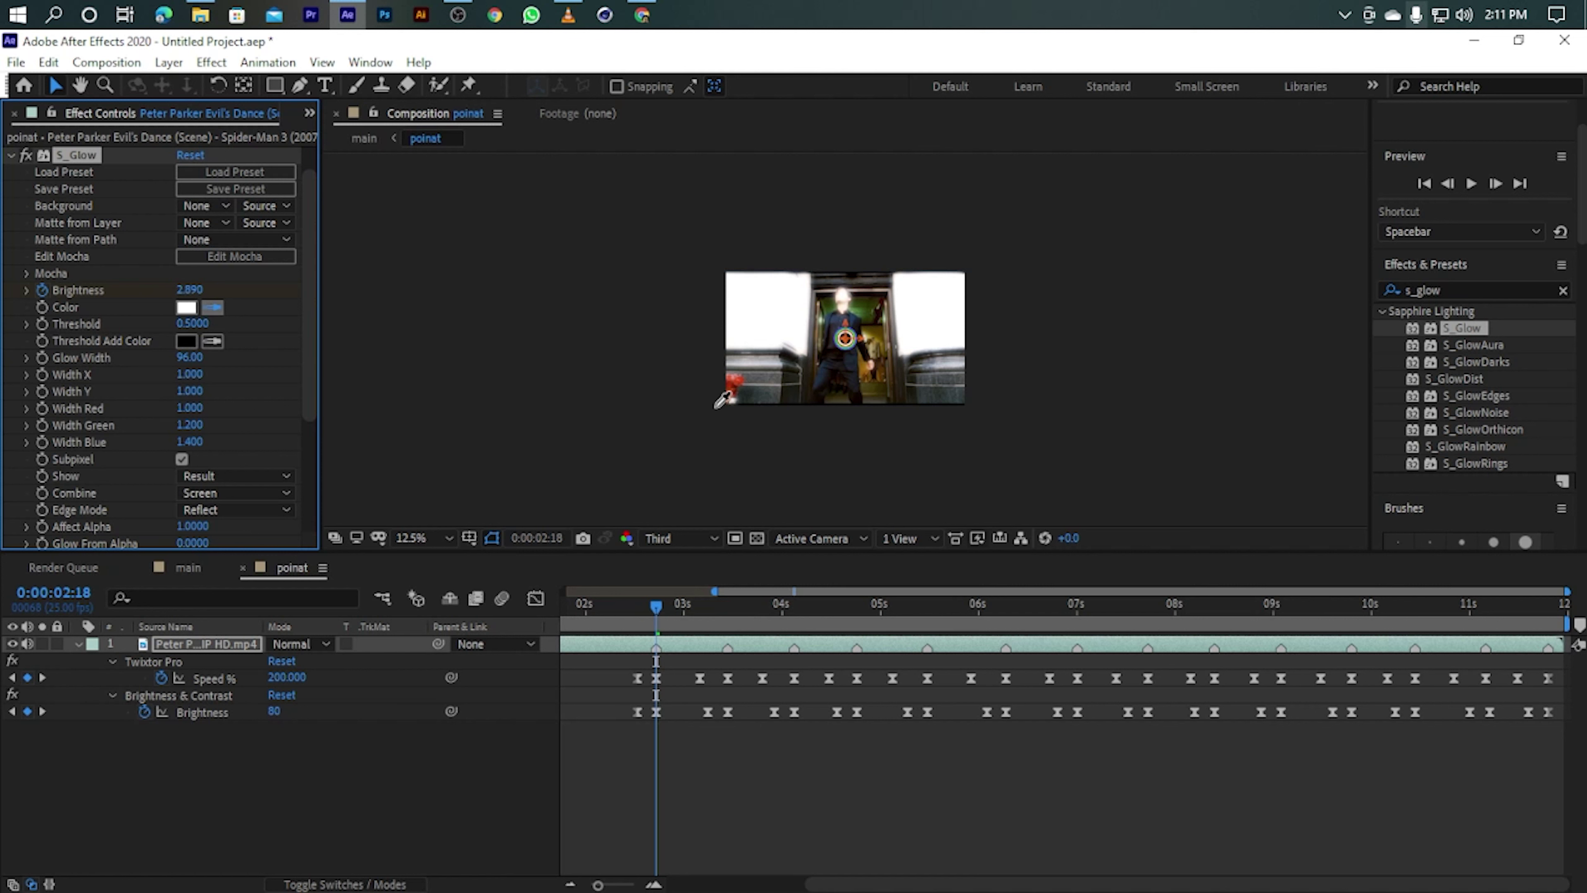
left_click(738, 382)
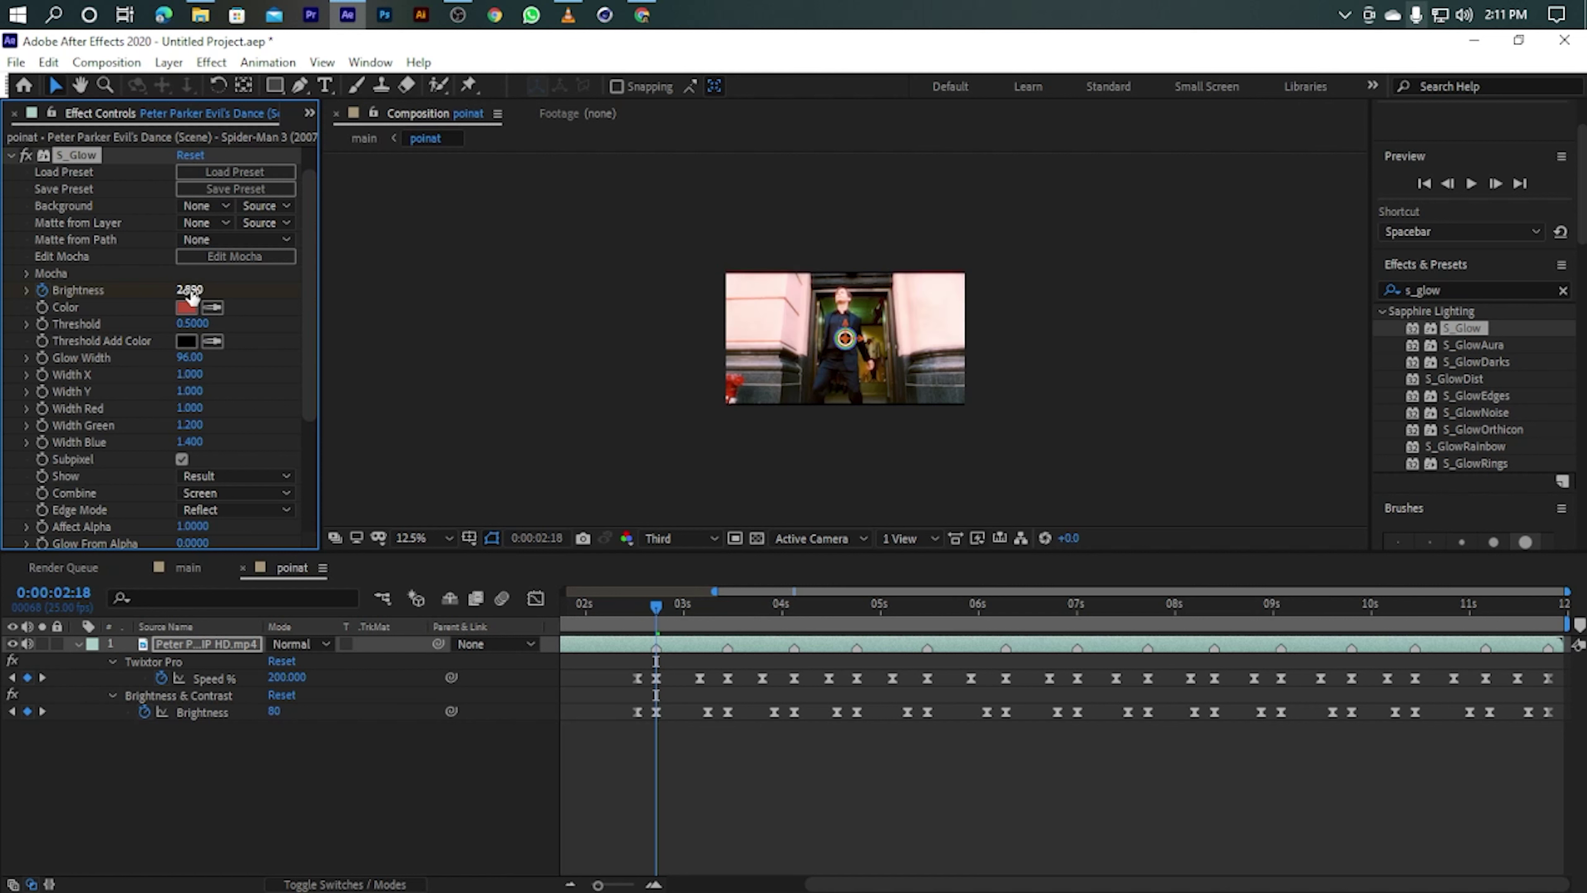
left_click_drag(192, 297, 560, 362)
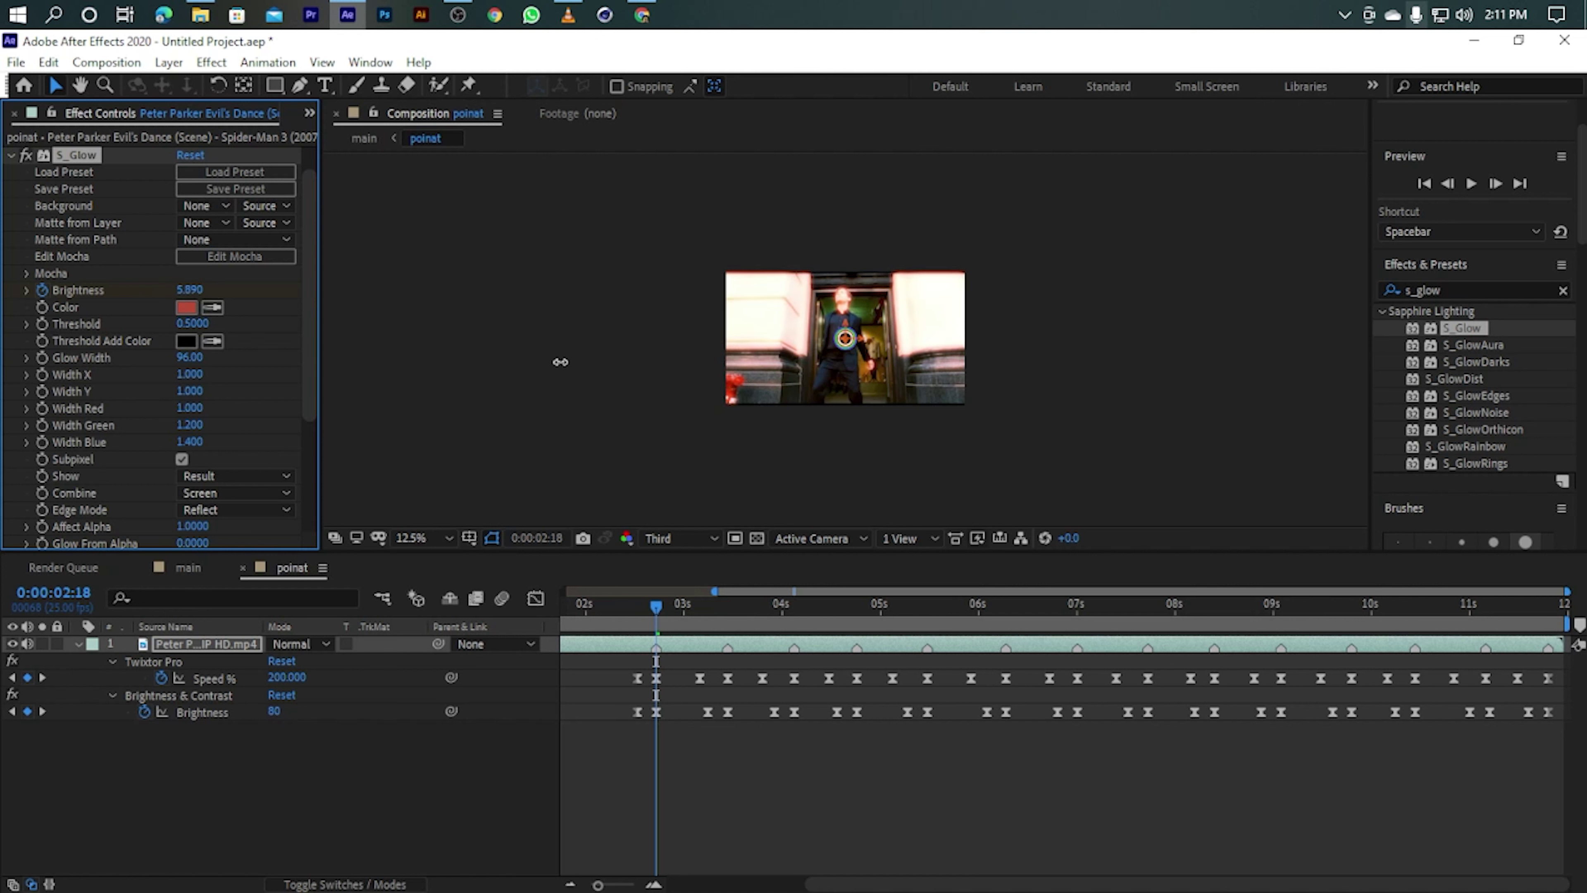
left_click(196, 288)
key("Return")
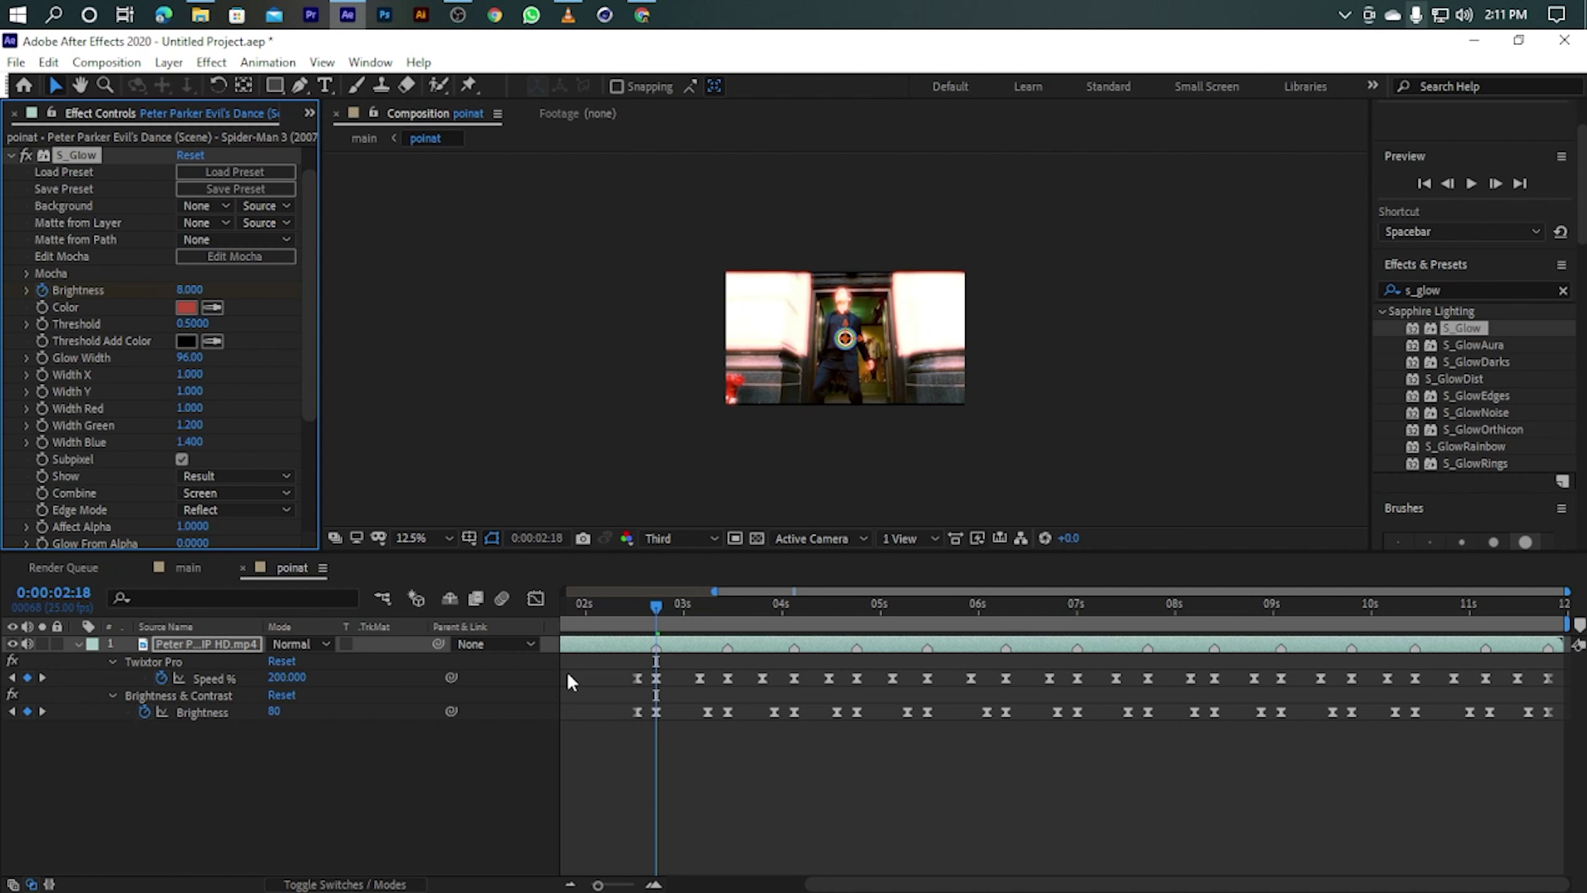
Reveal the S_Glow Brightness keyframes around 2:15–2:18 and delete both of them.
key("u")
key("u")
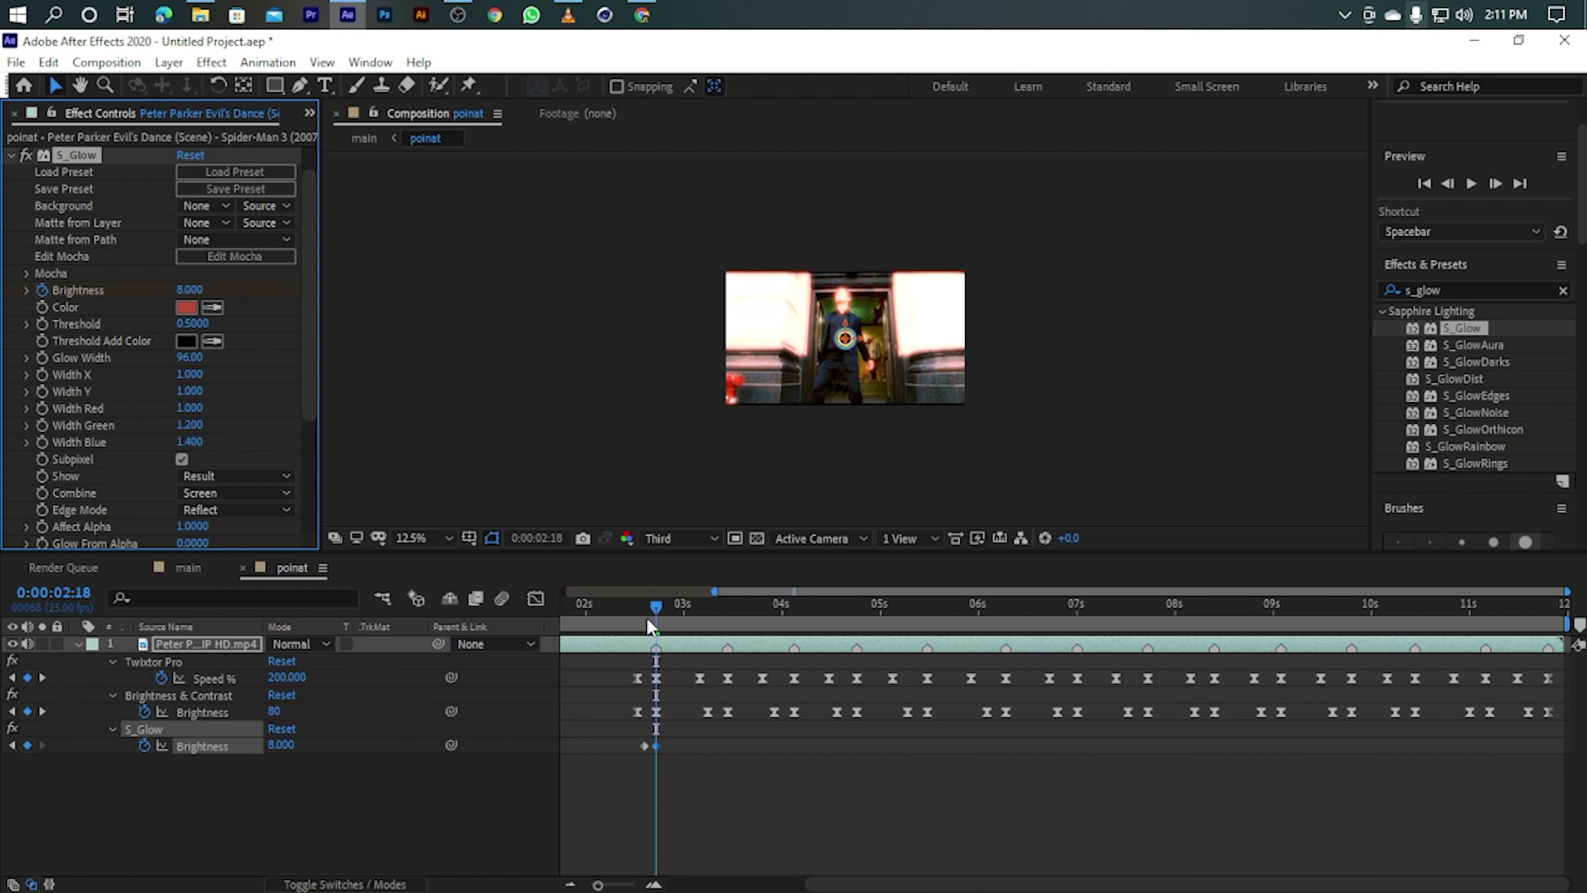
left_click(642, 605)
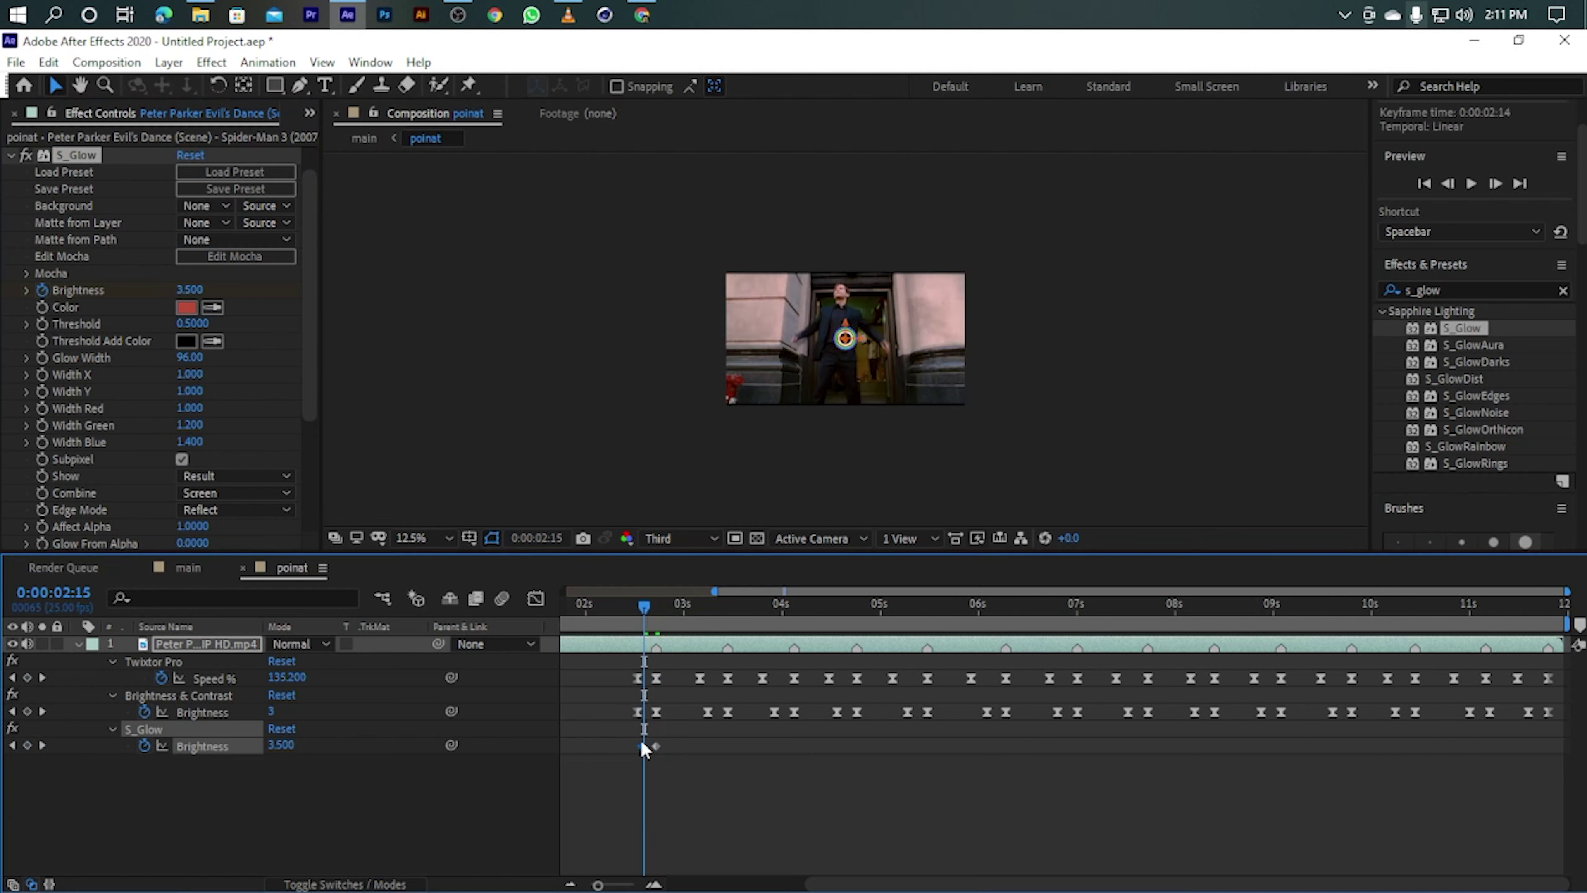
left_click_drag(641, 746, 638, 746)
mouse_move(635, 603)
left_mouse_down()
mouse_move(656, 605)
mouse_move(644, 626)
mouse_move(658, 630)
left_mouse_up()
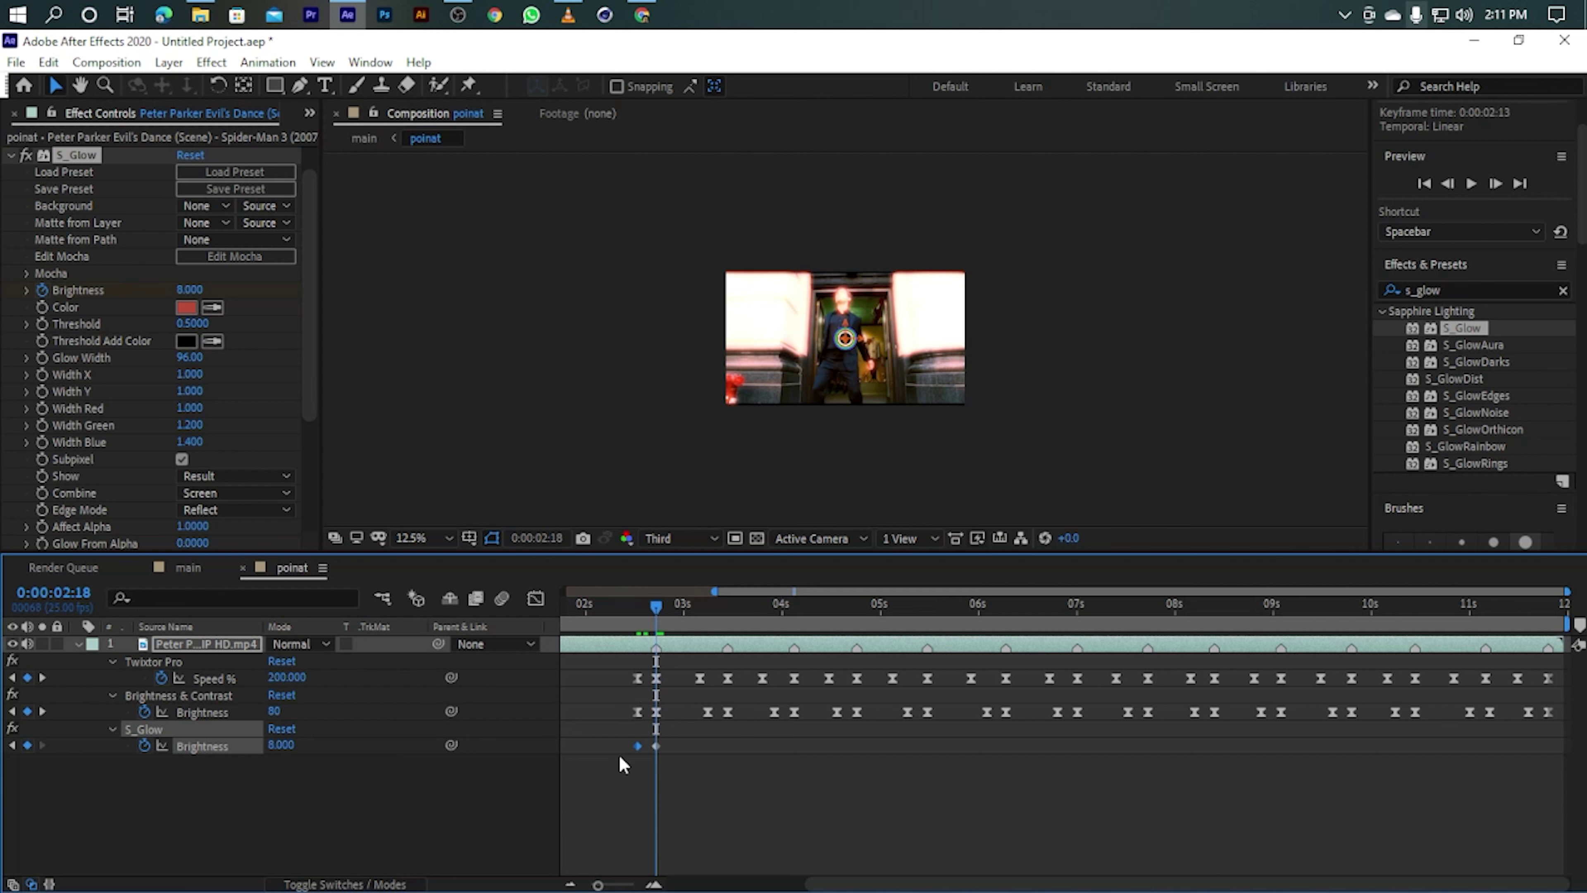
left_click_drag(635, 738, 675, 757)
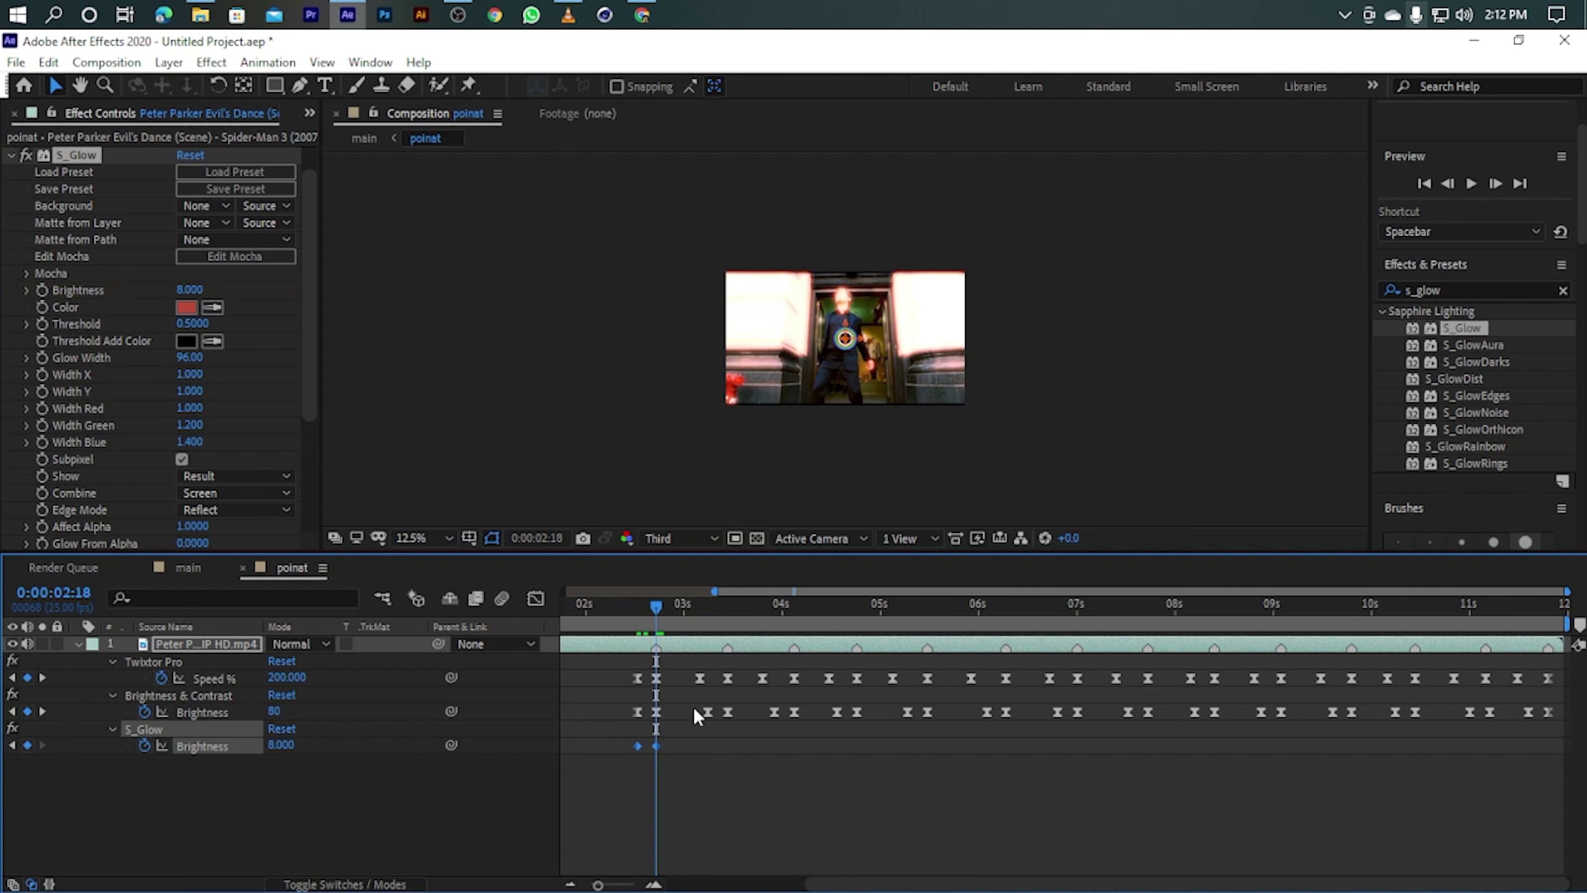
key("Delete")
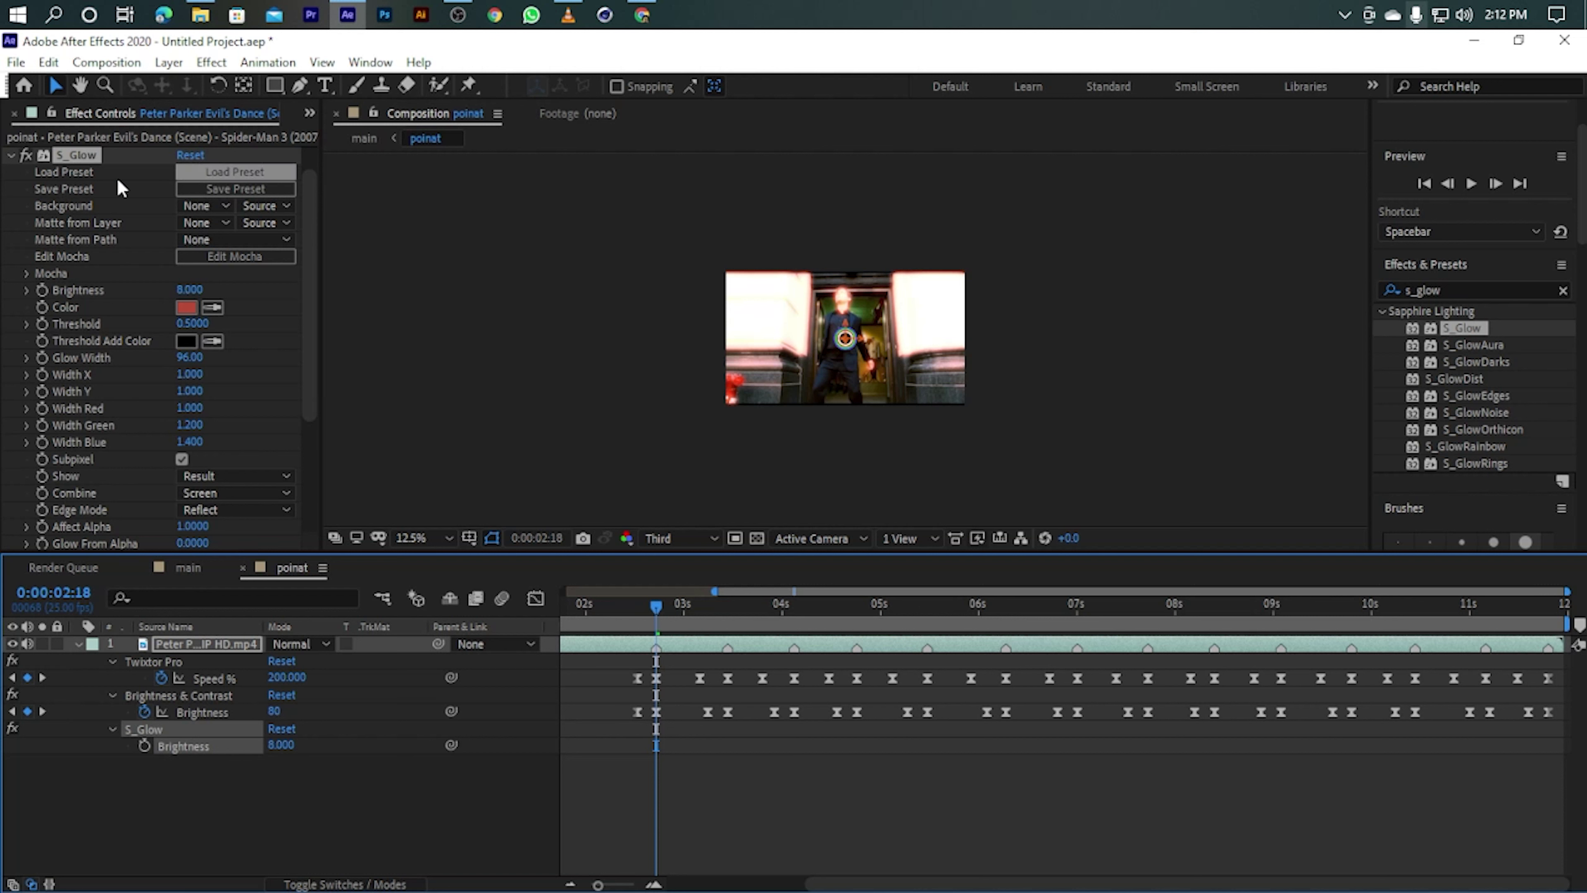
Set the S_Glow colour to a fully saturated, bright cyan.
left_click(187, 307)
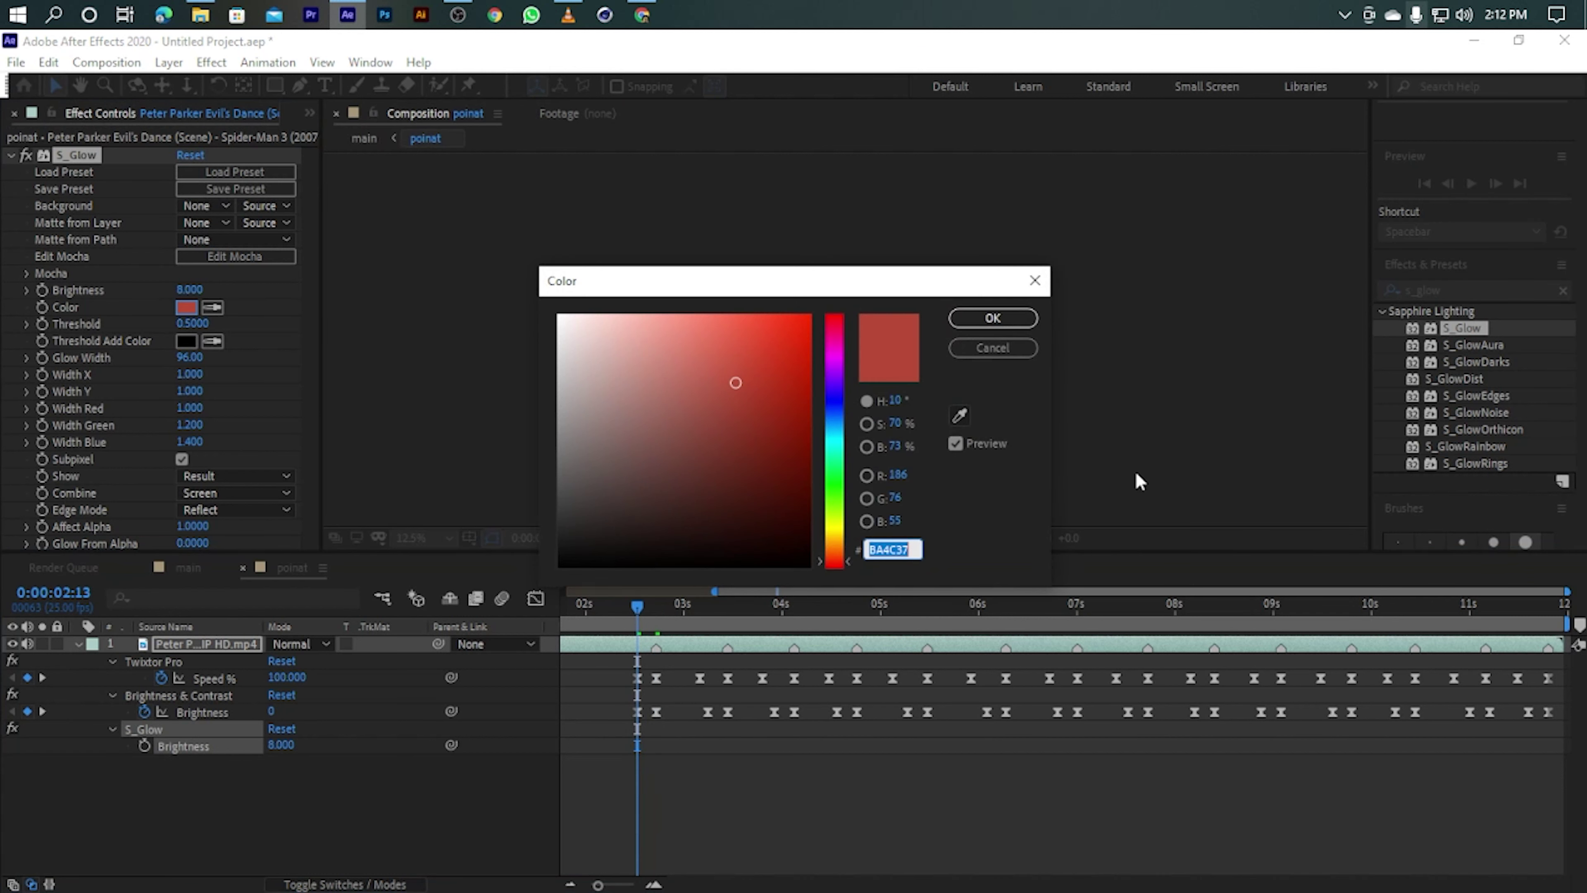
left_click(848, 437)
left_click_drag(766, 382, 816, 294)
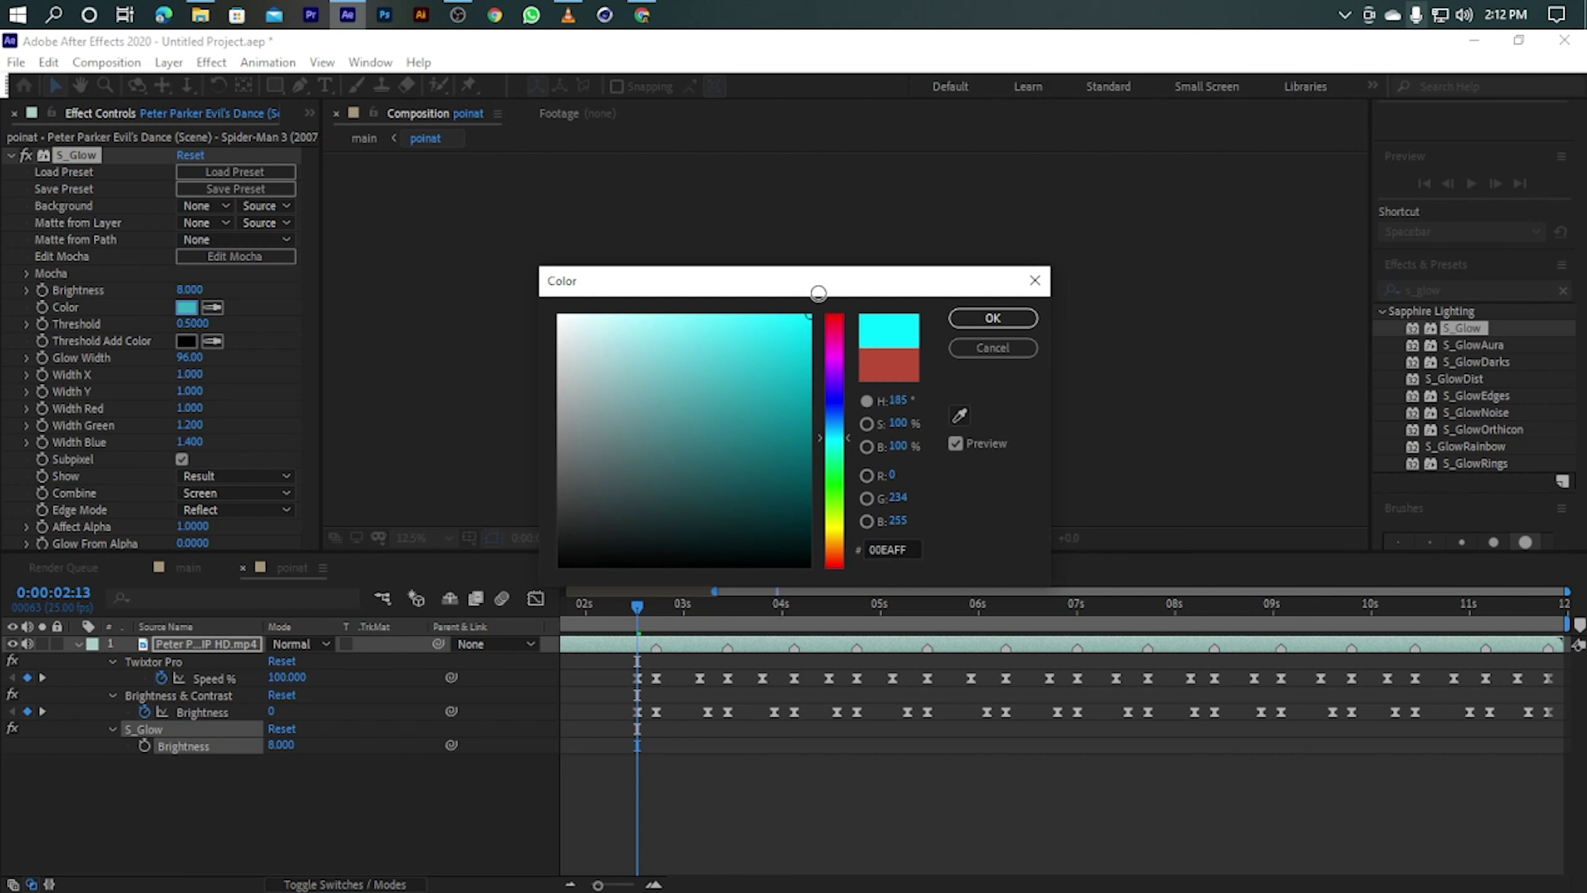
key("Return")
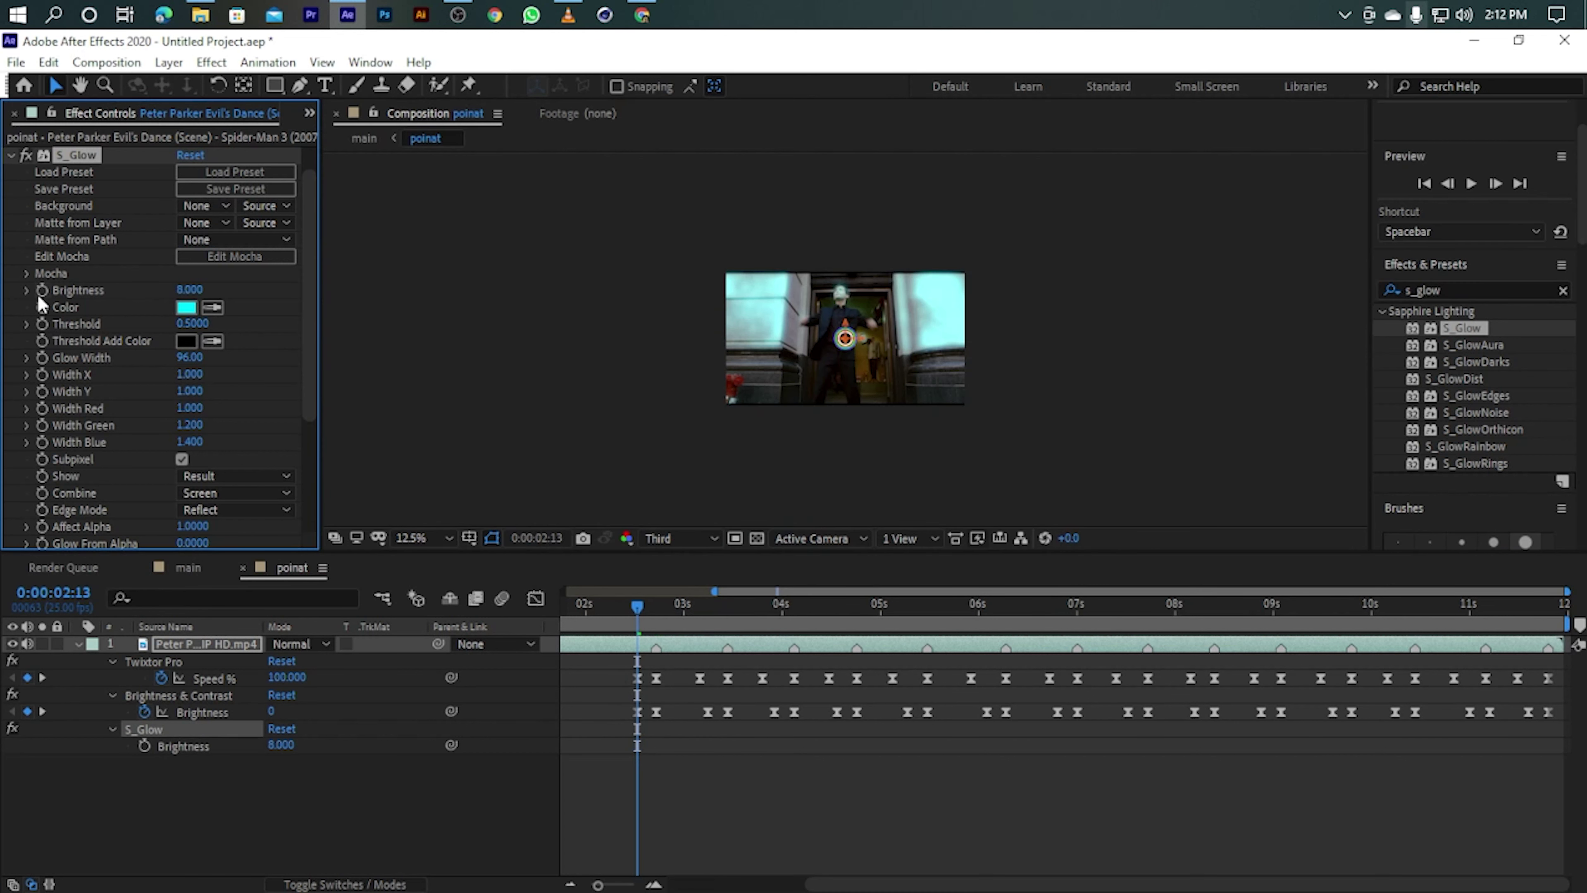
Keyframe S_Glow Brightness from 1 at 2:13 to 7 at the 2:18 beat.
left_click(41, 290)
left_click(187, 289)
type("1")
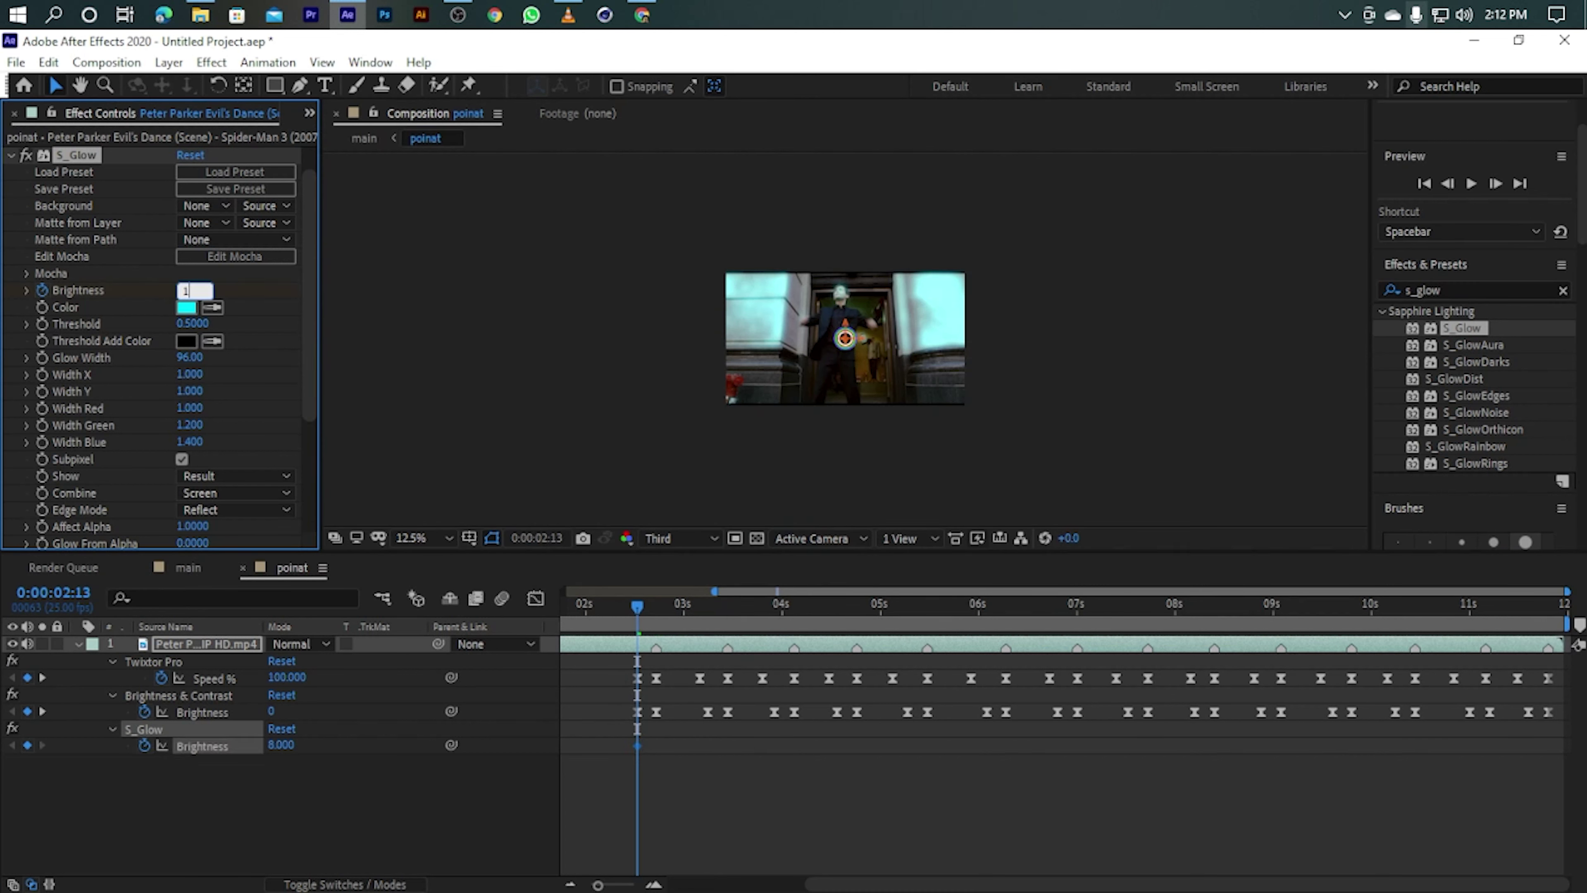
key("Return")
left_click_drag(637, 600, 656, 606)
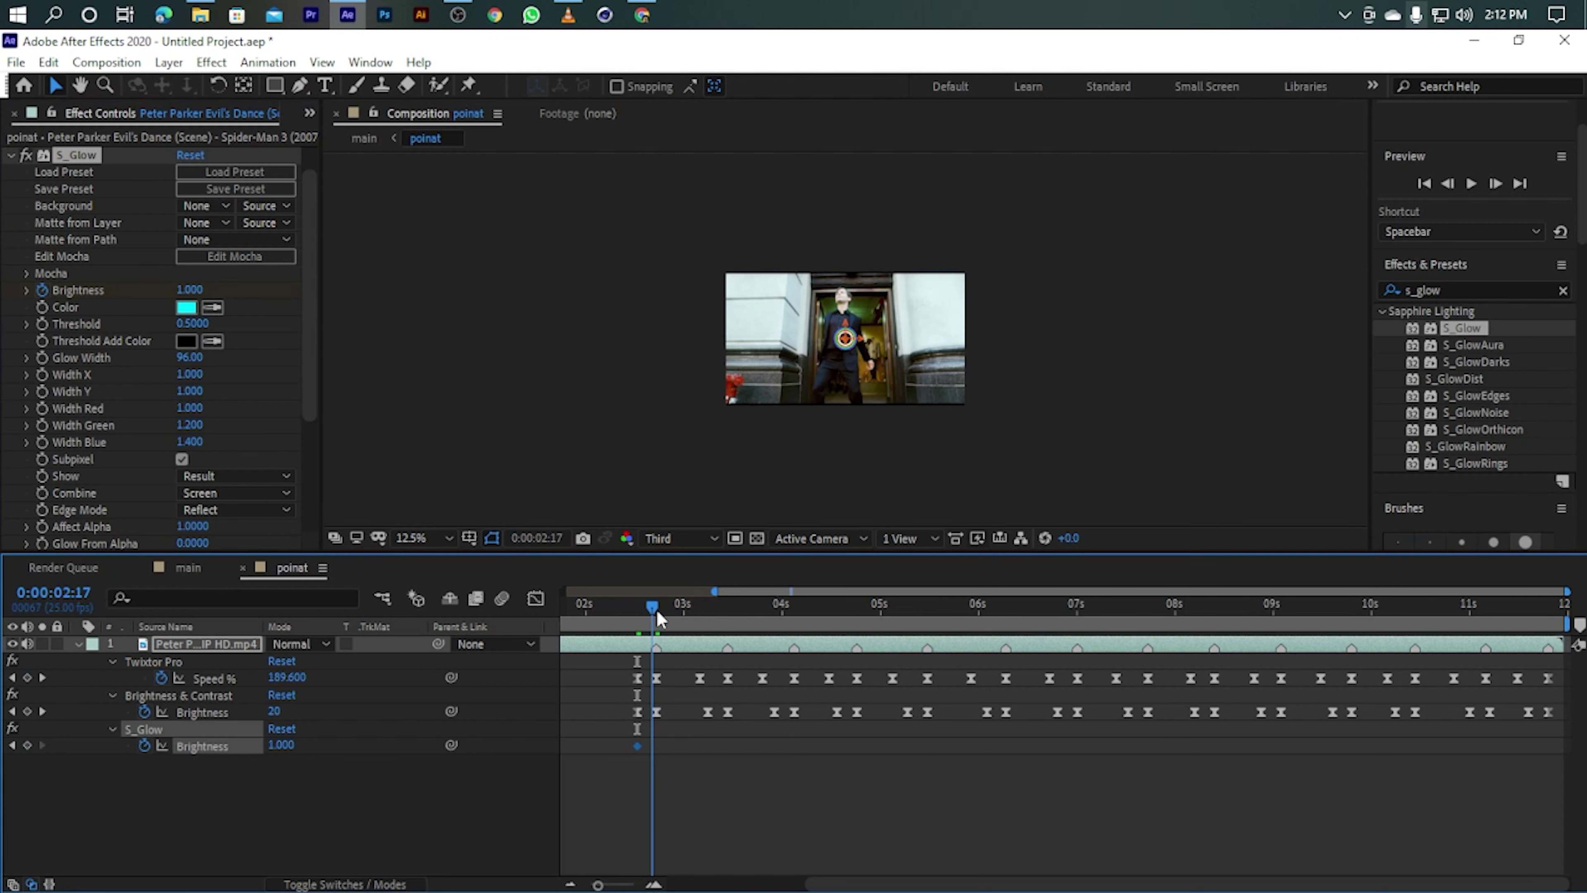
left_click(191, 290)
type("7")
key("Return")
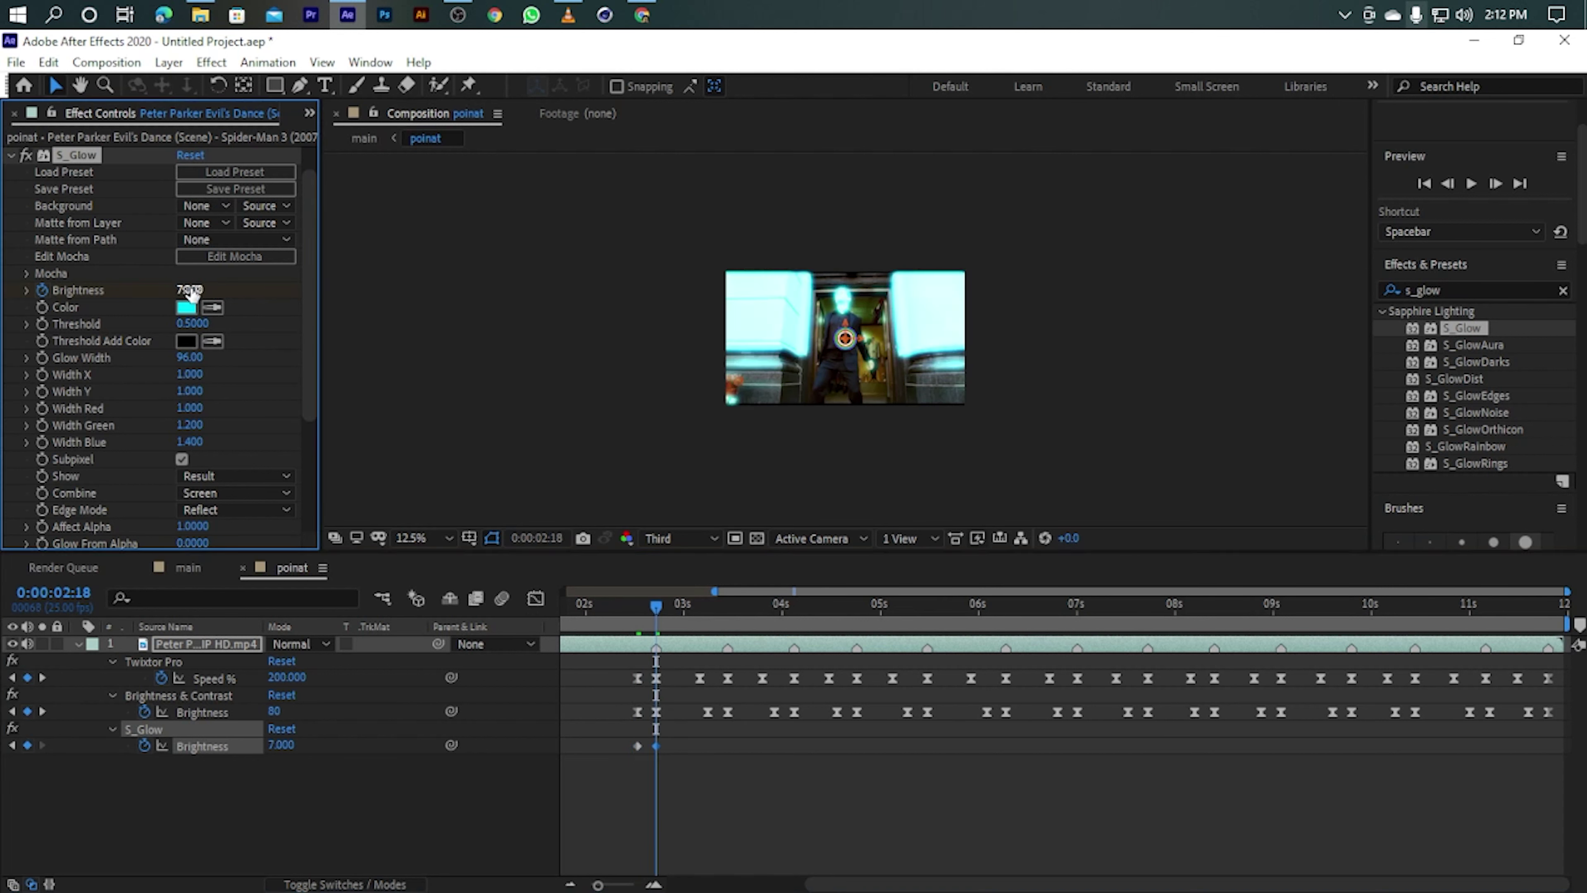
Change the S_Glow colour from cyan to magenta-pink (FF005A).
left_click(186, 307)
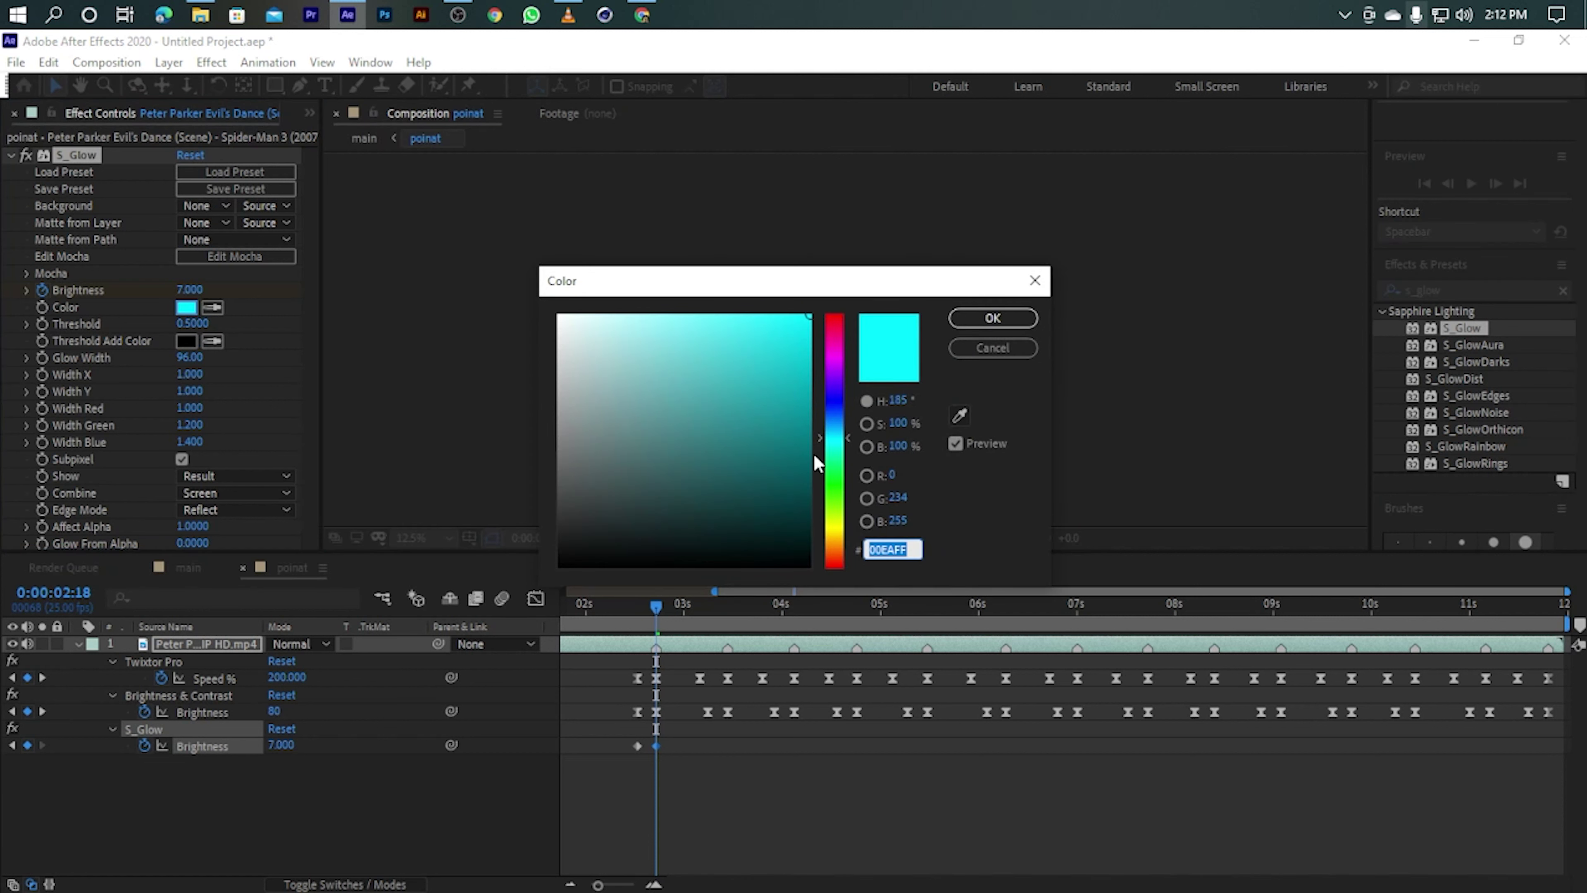
left_click(835, 538)
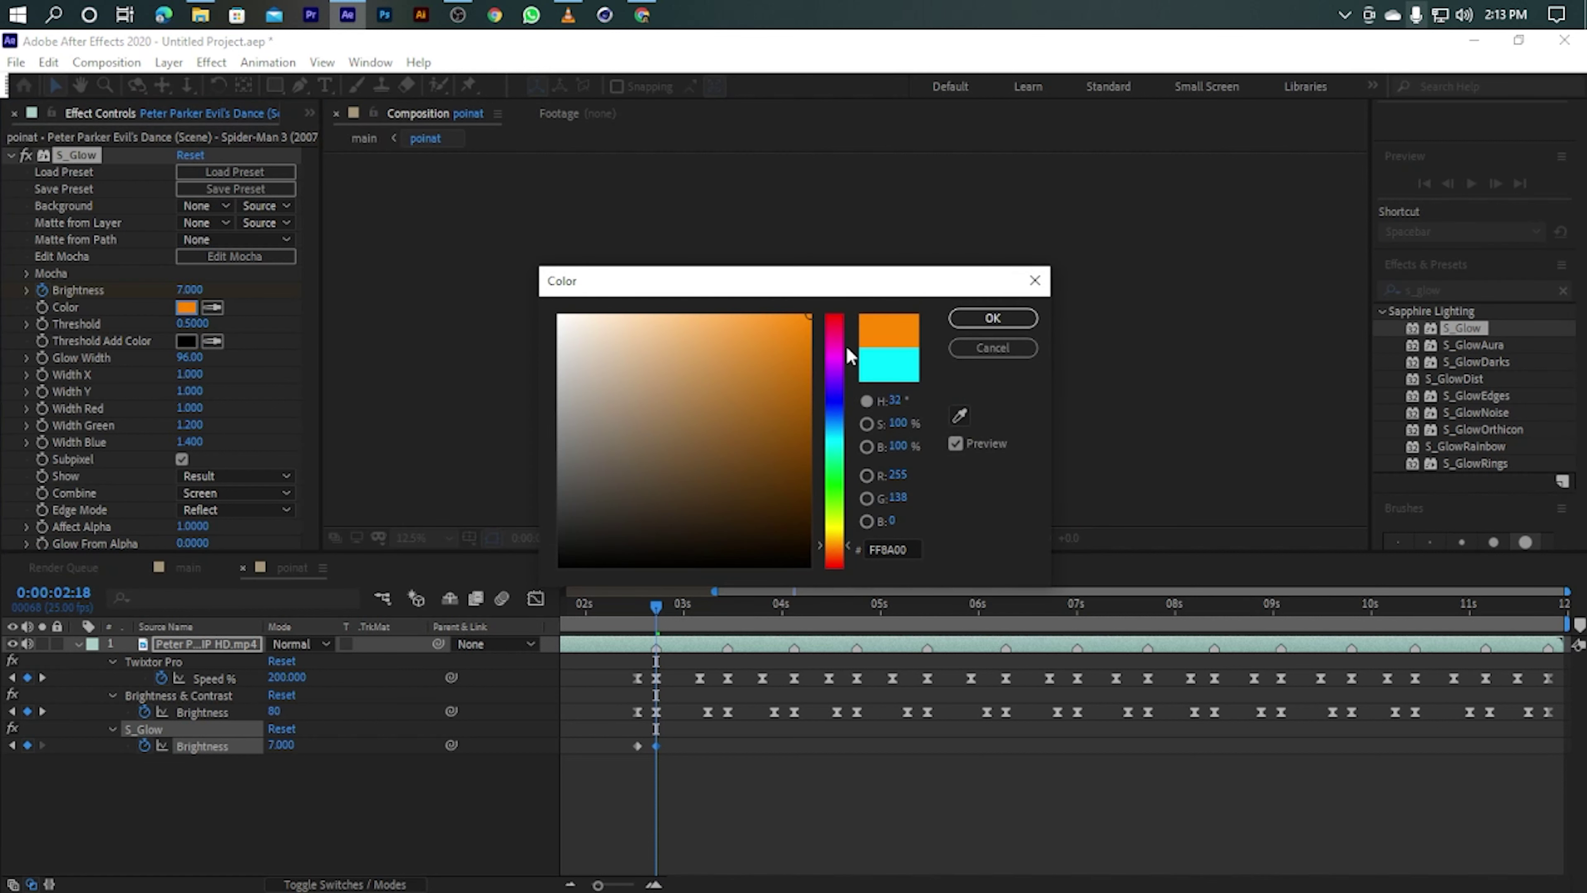
left_click(834, 330)
left_click(992, 317)
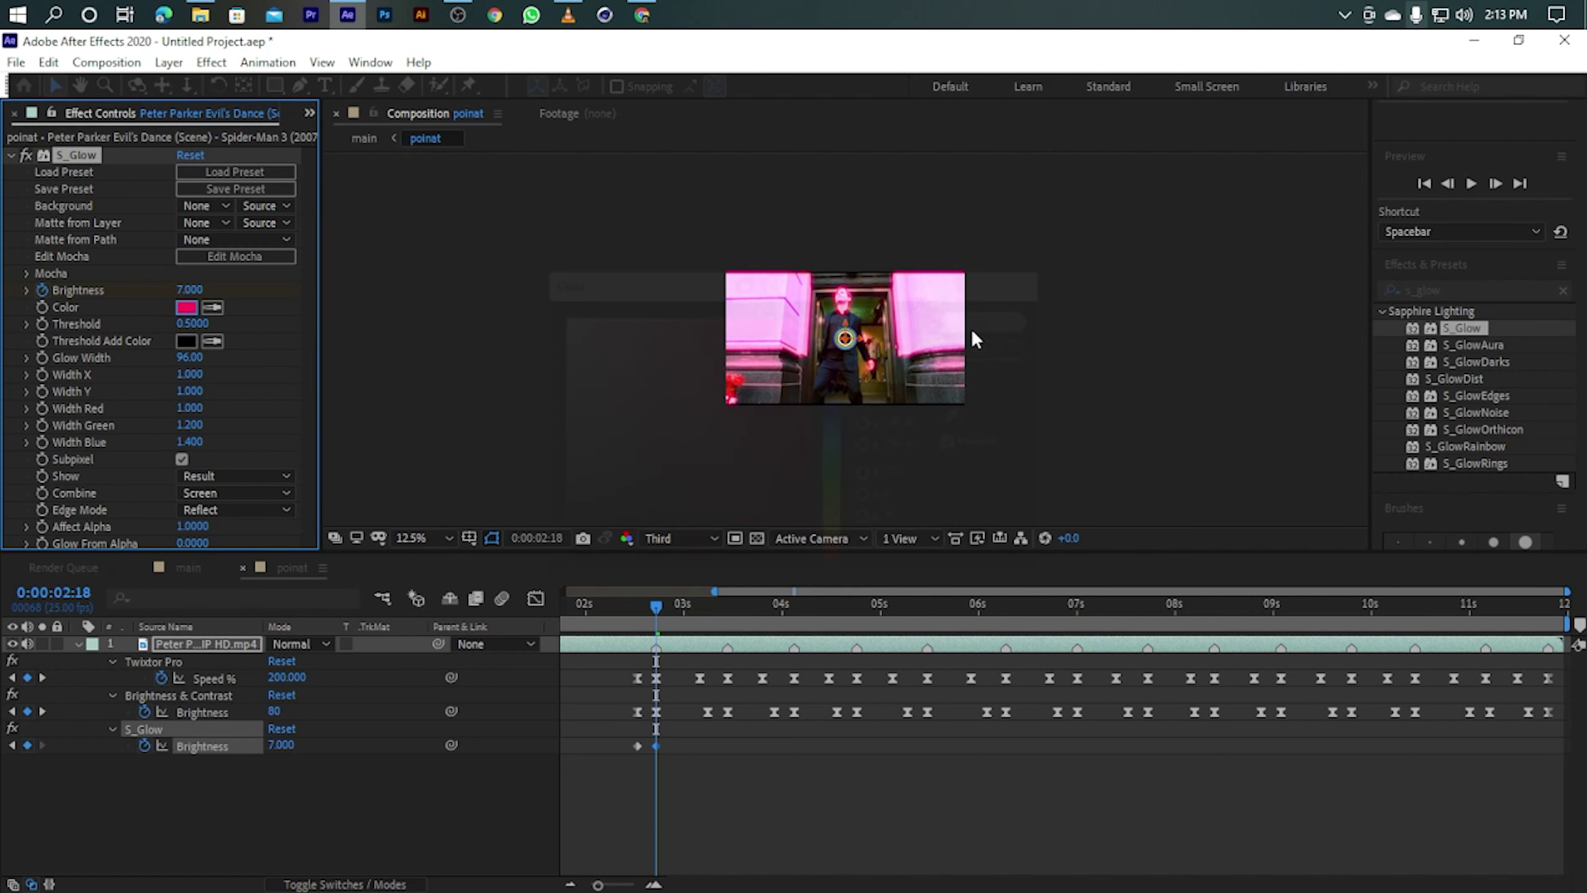
Copy the two S_Glow Brightness keyframes and paste the pulse at the next two beats, through 0:00:03:23.
left_click(638, 746)
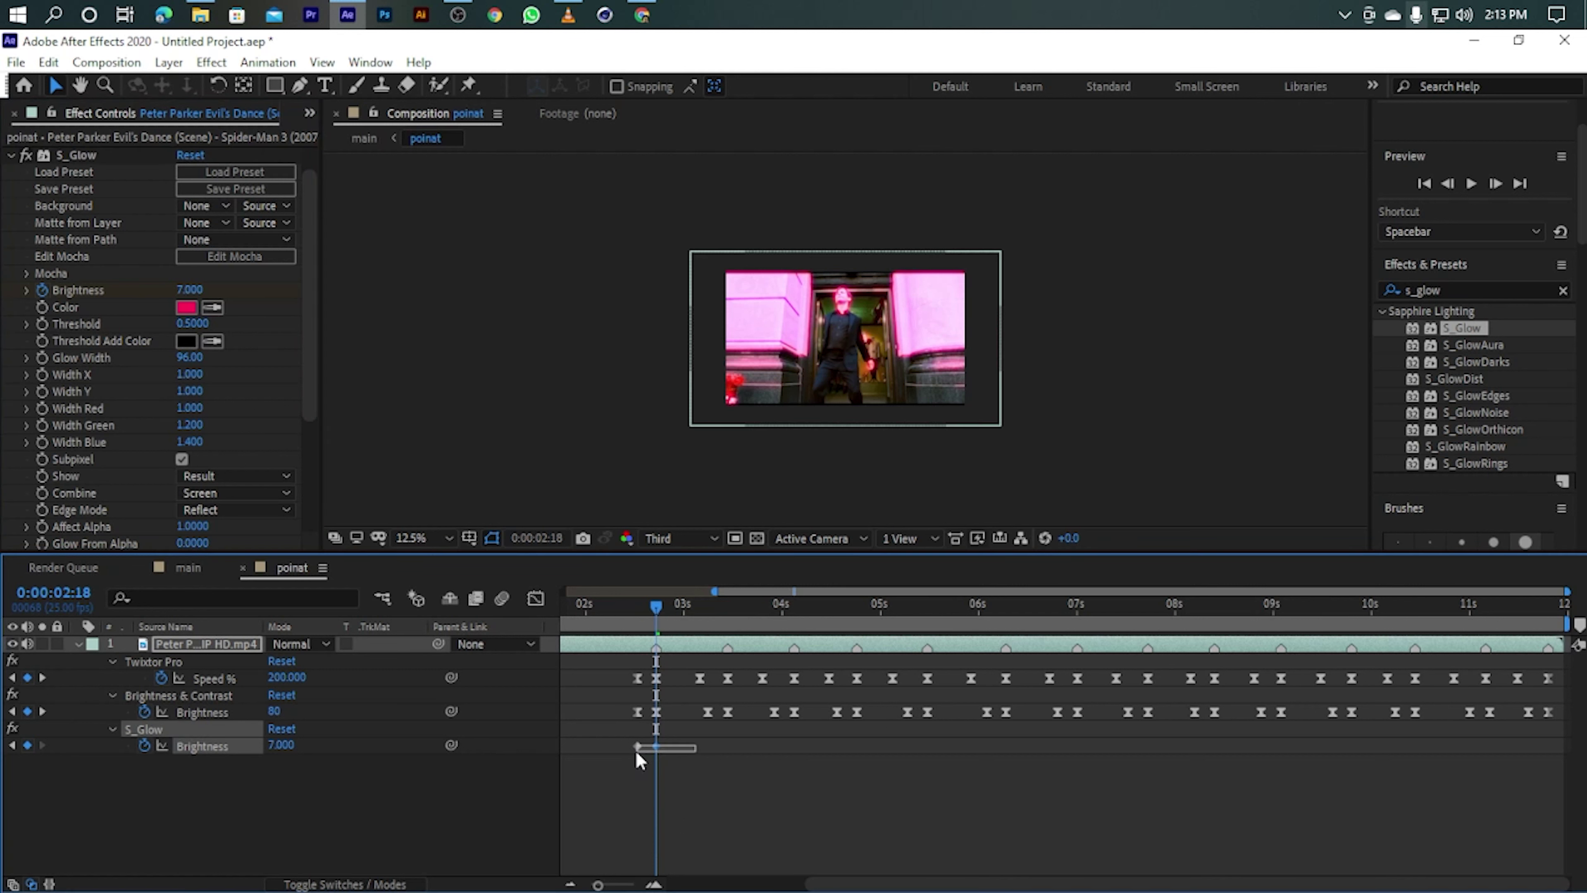
key("ctrl+c")
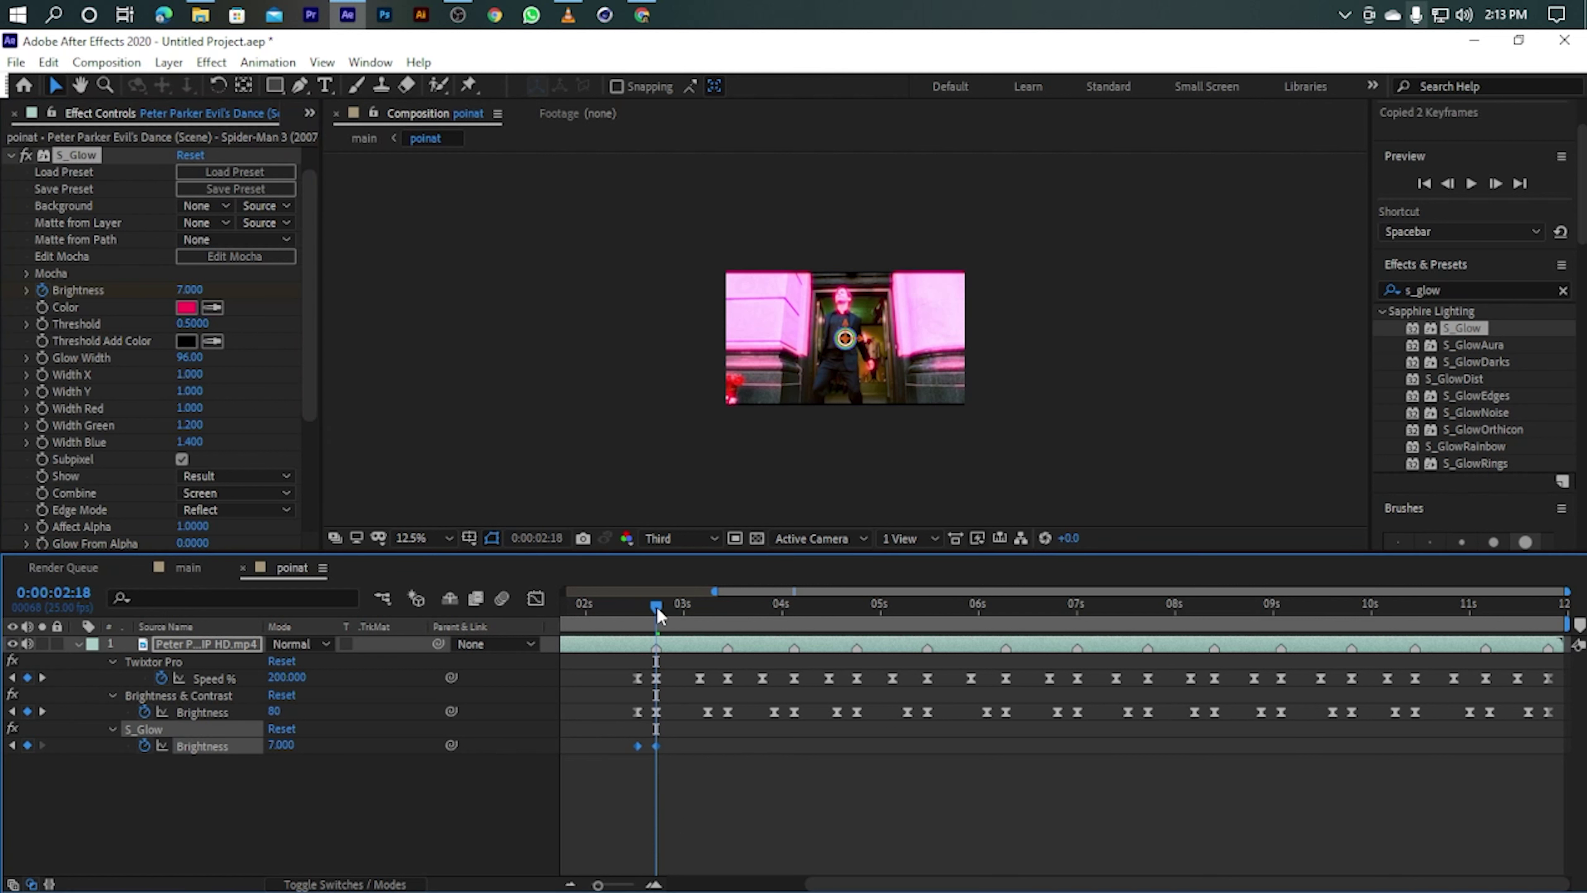
mouse_move(657, 616)
left_mouse_down()
mouse_move(726, 615)
mouse_move(720, 599)
left_mouse_up()
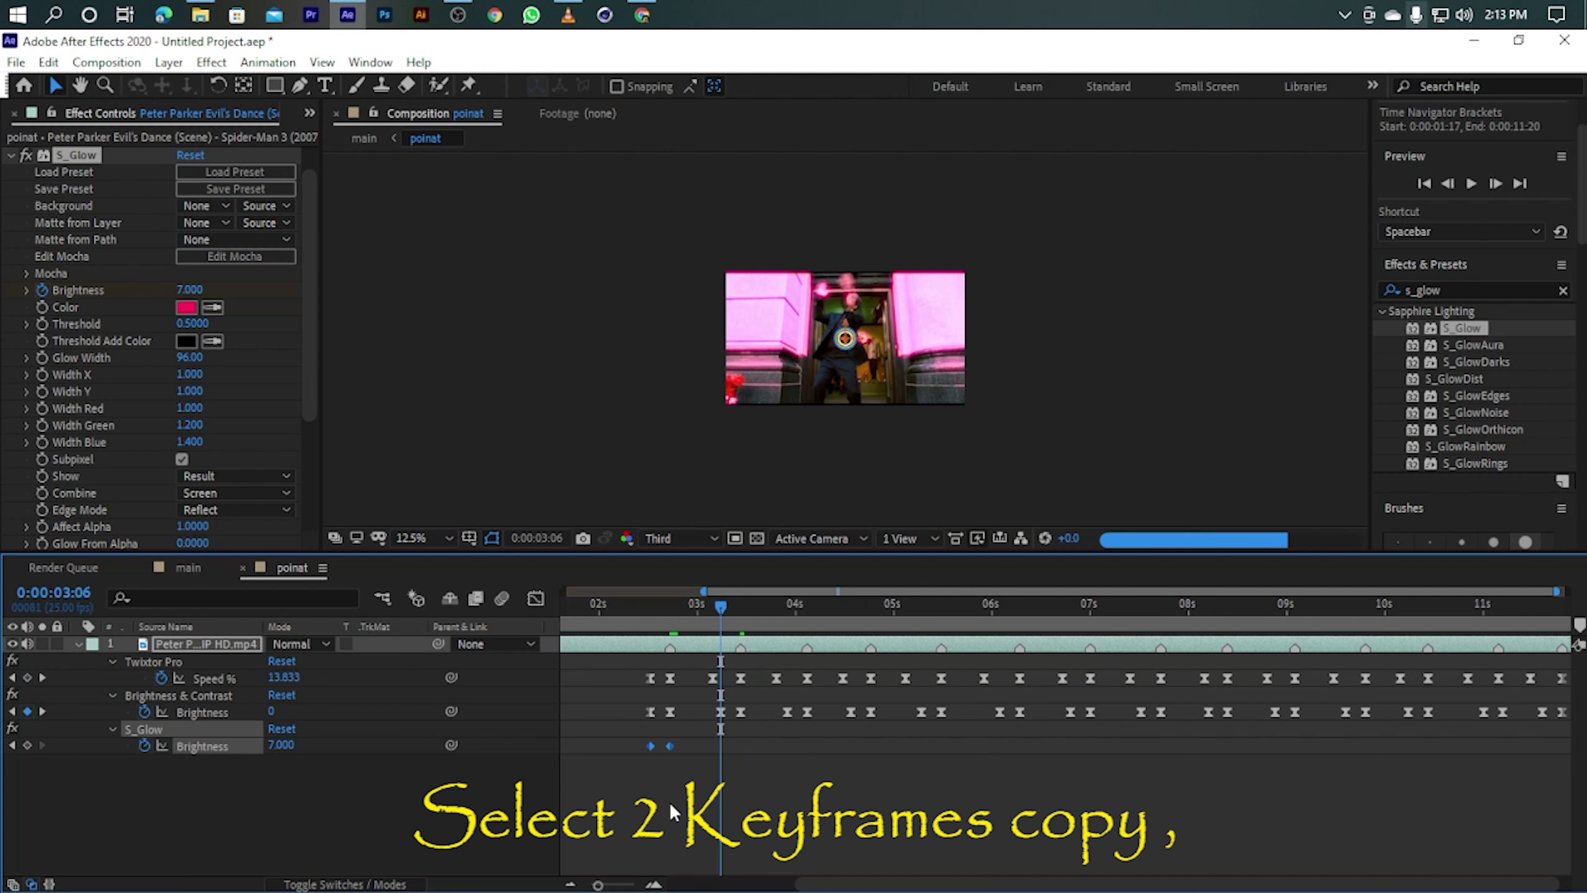
key("ctrl+v")
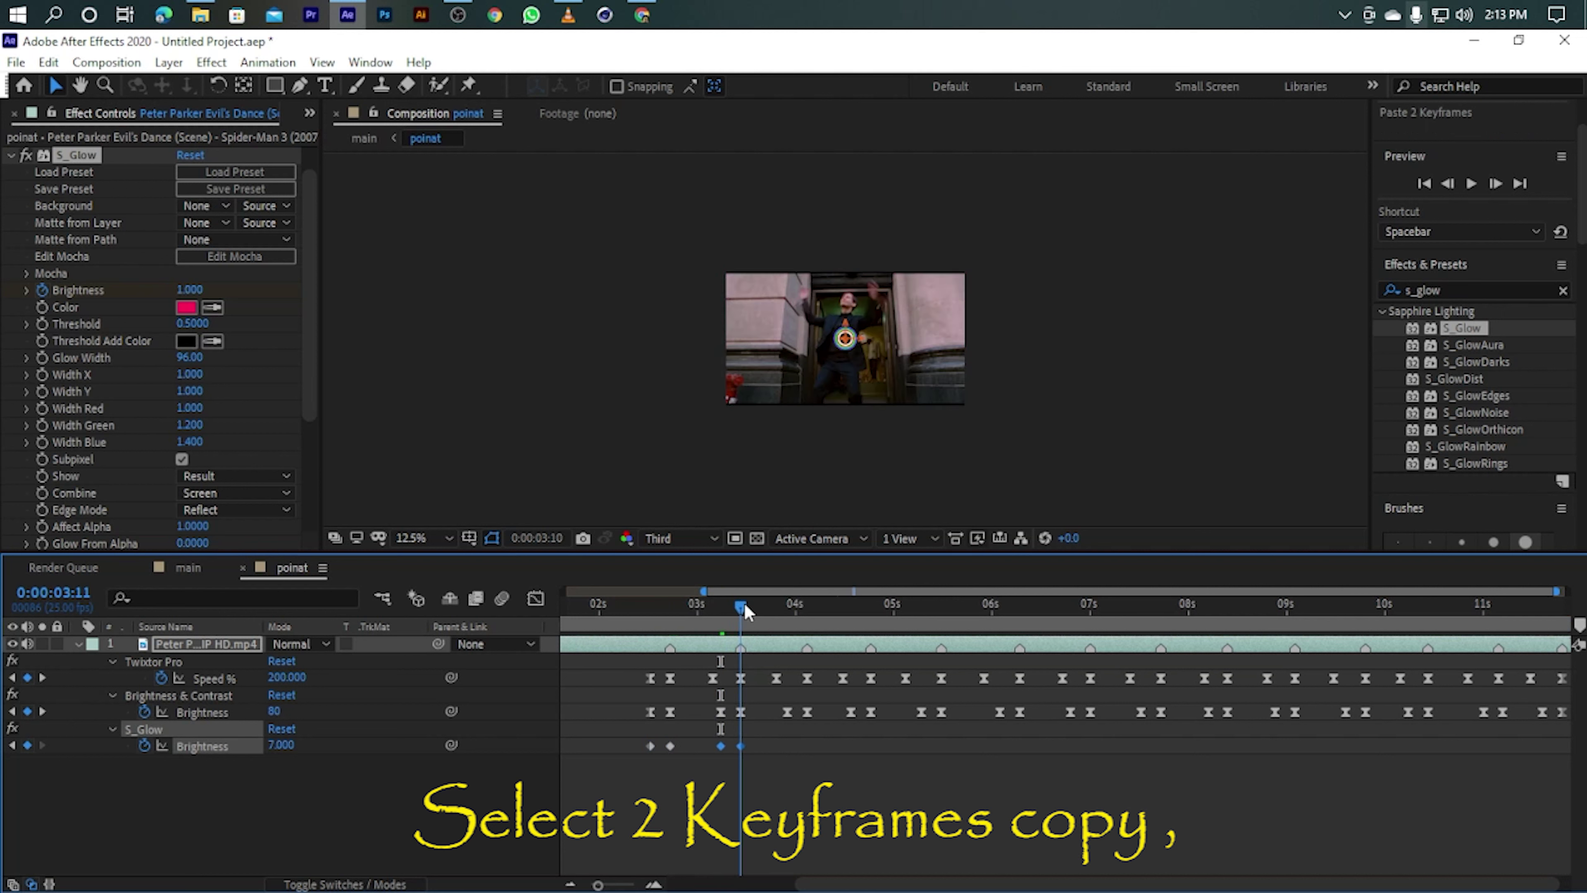
left_click_drag(731, 610, 795, 610)
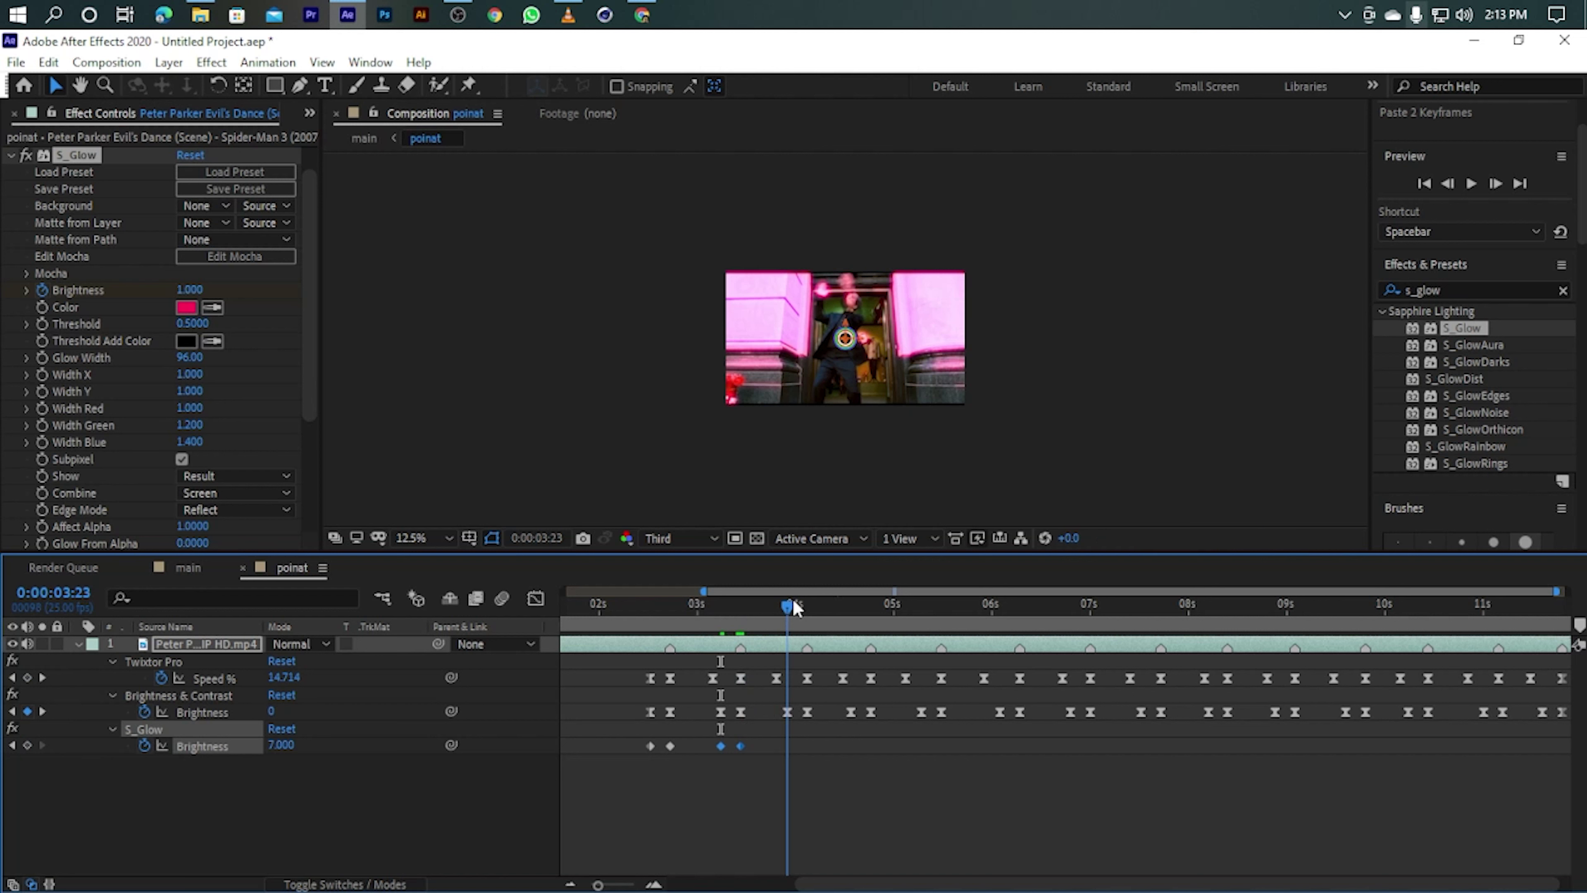
key("ctrl+v")
Paste the glow pulse at 0:00:04:14, 0:00:05:06 (nudged slightly later) and 0:00:06:01.
left_click_drag(789, 606, 918, 604)
key("ctrl+v")
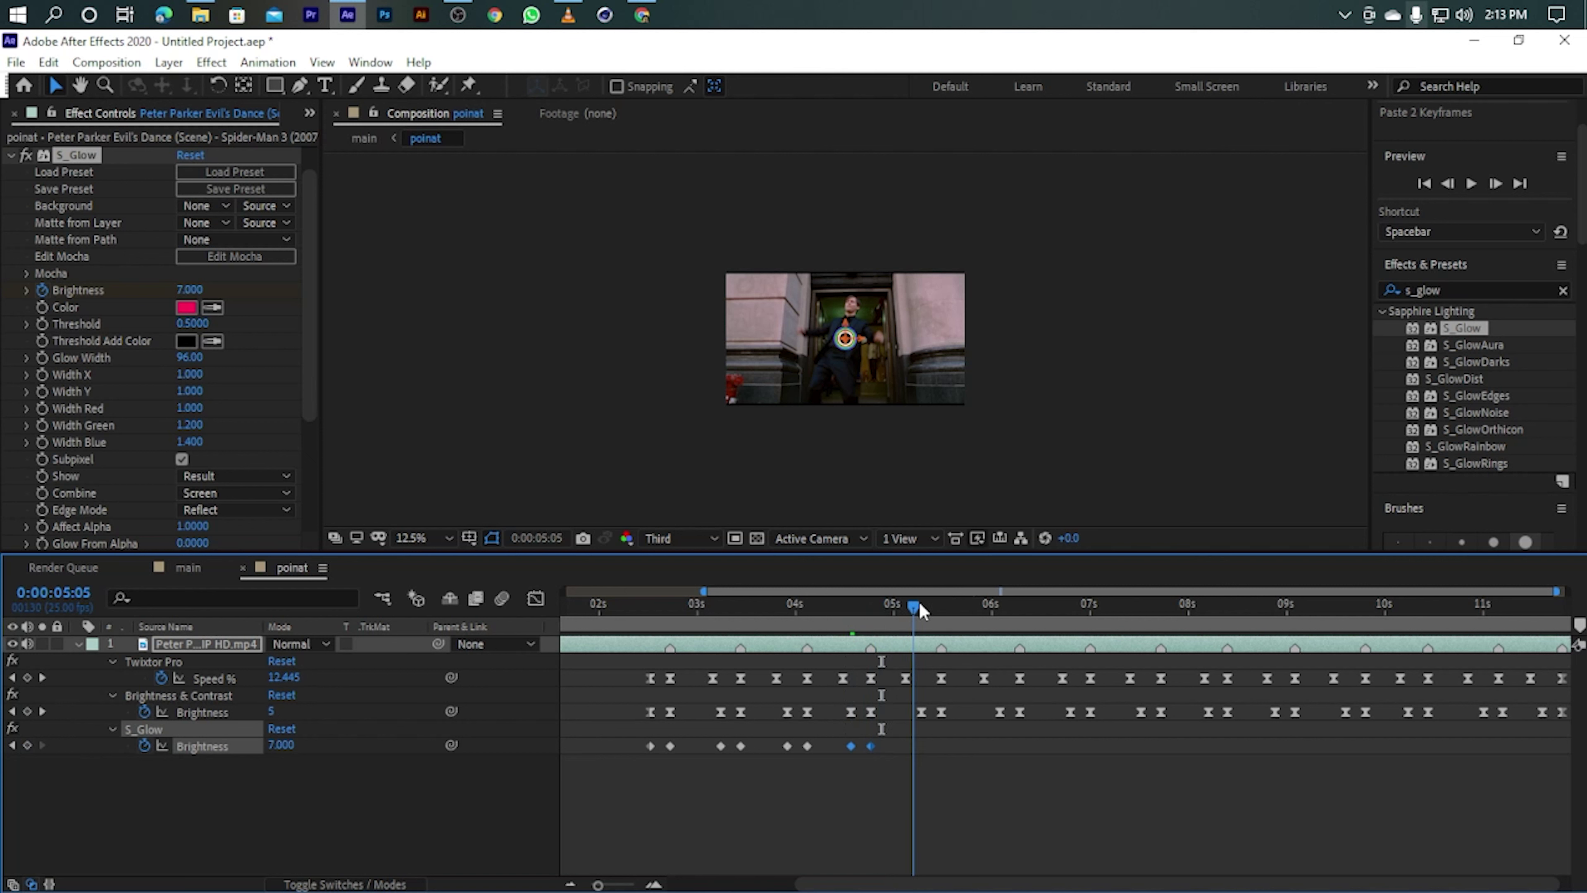
key("ctrl+v")
left_click_drag(944, 753, 946, 754)
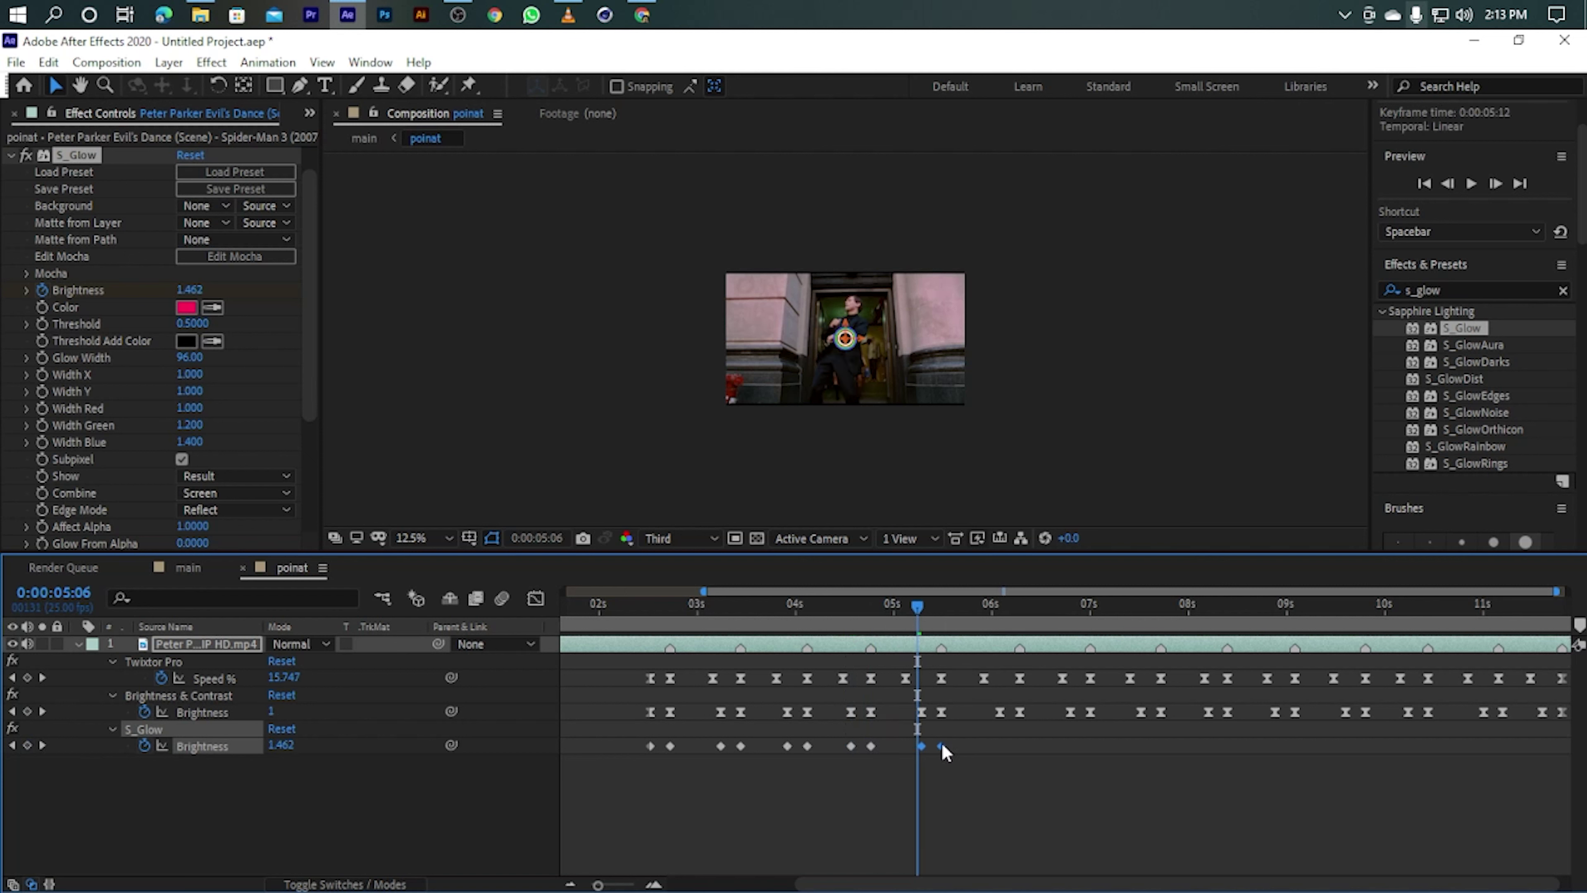
left_click(995, 627)
key("ctrl+v")
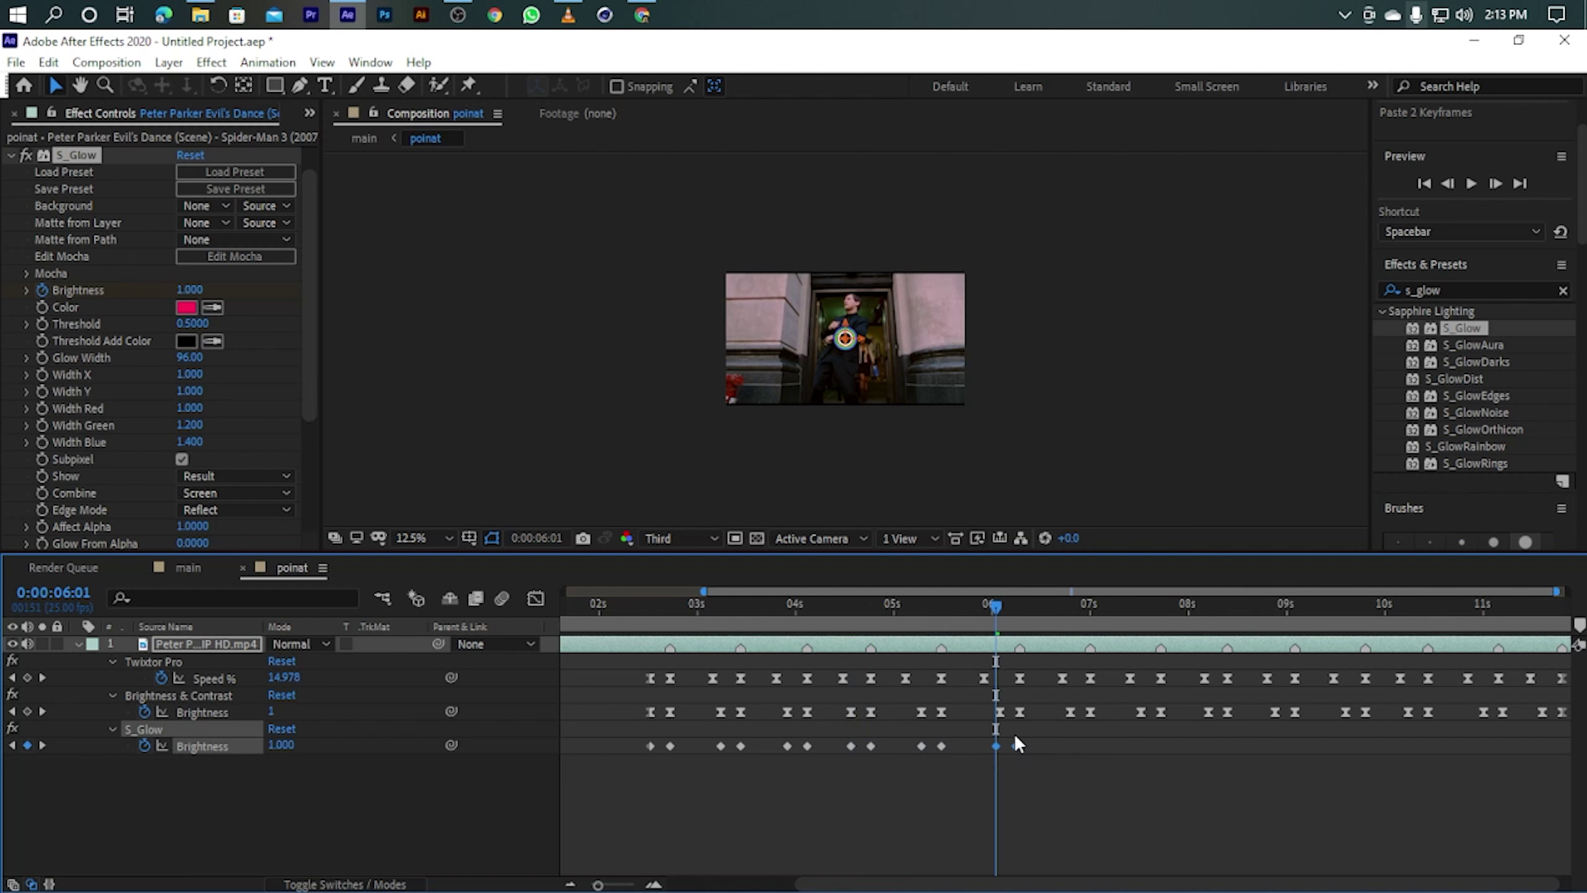
Paste the glow pulse at 0:00:06:21, 0:00:07:14, 0:00:08:06 and 0:00:08:23.
left_click(1073, 617)
key("ctrl+v")
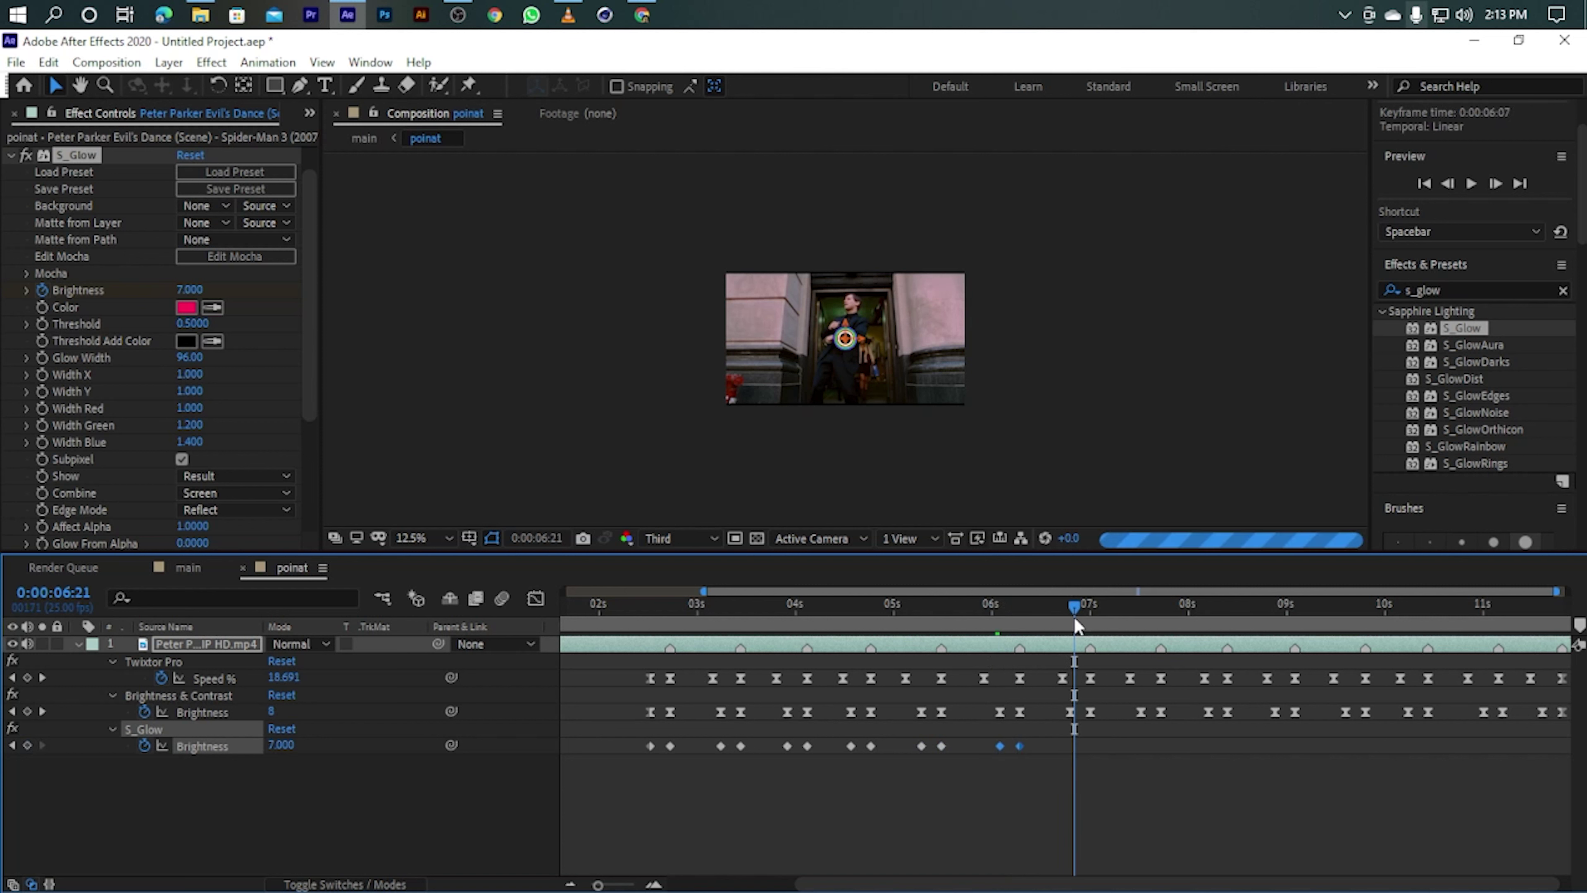
left_click(1094, 746)
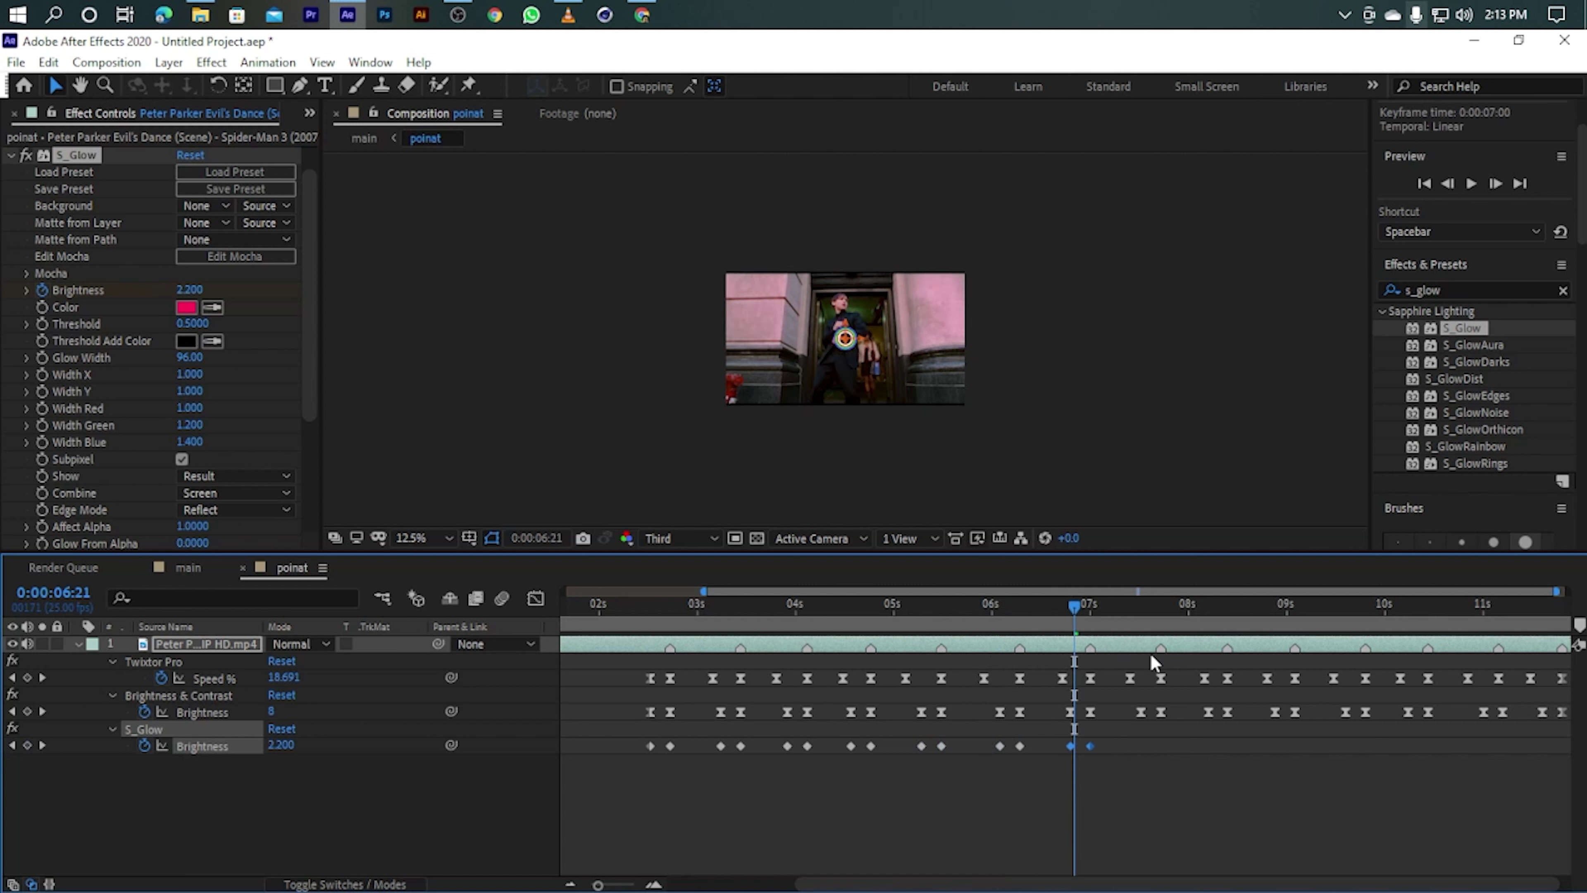
left_click(1146, 620)
key("ctrl+v")
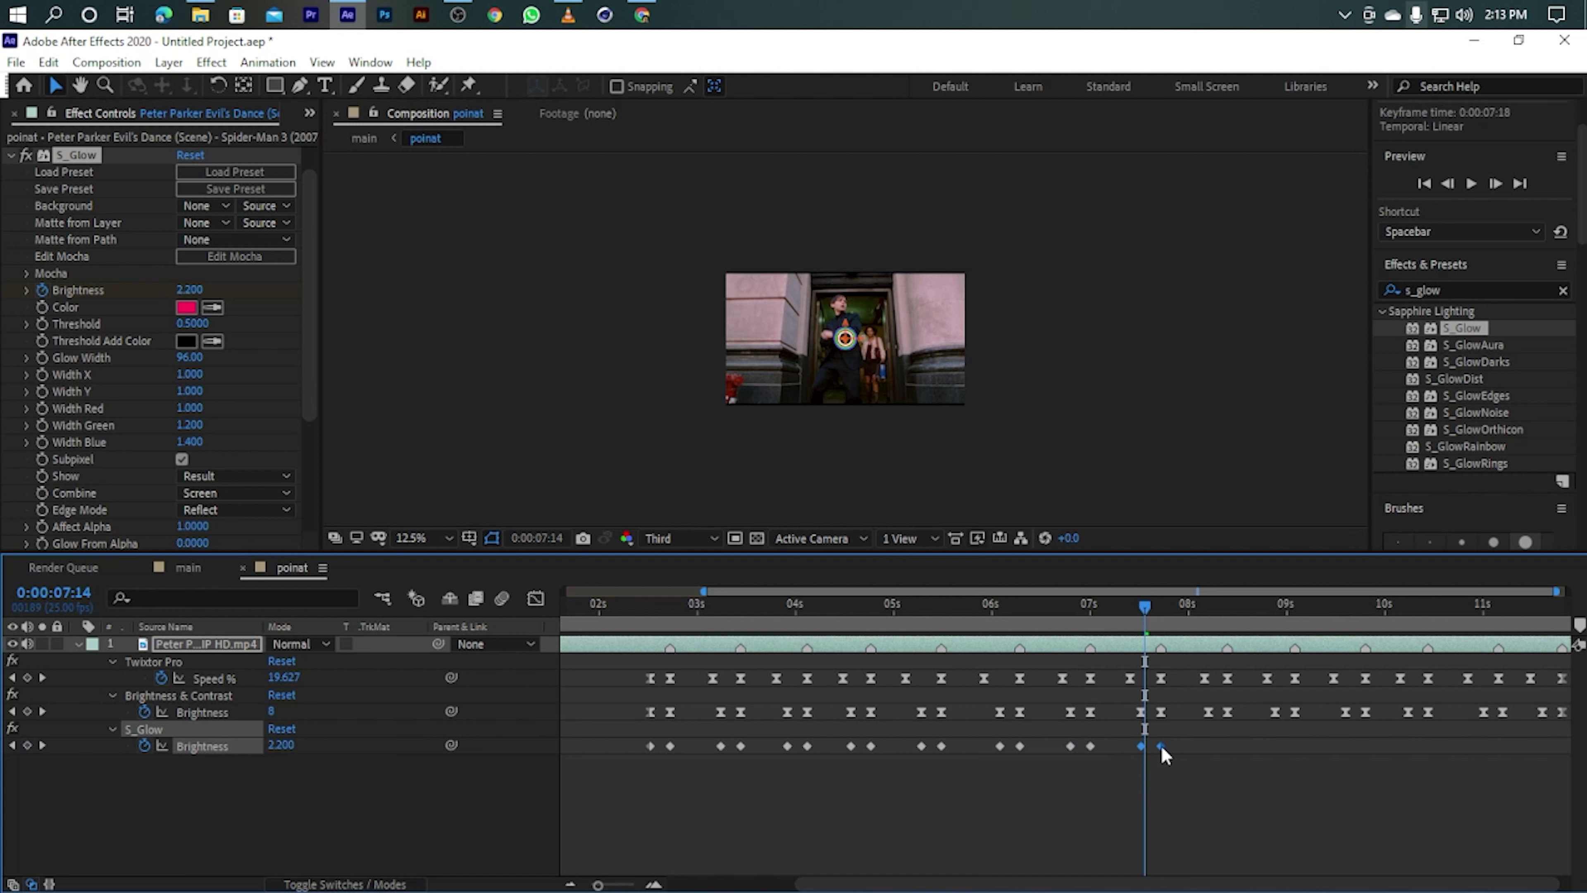
left_click(1212, 613)
key("ctrl+v")
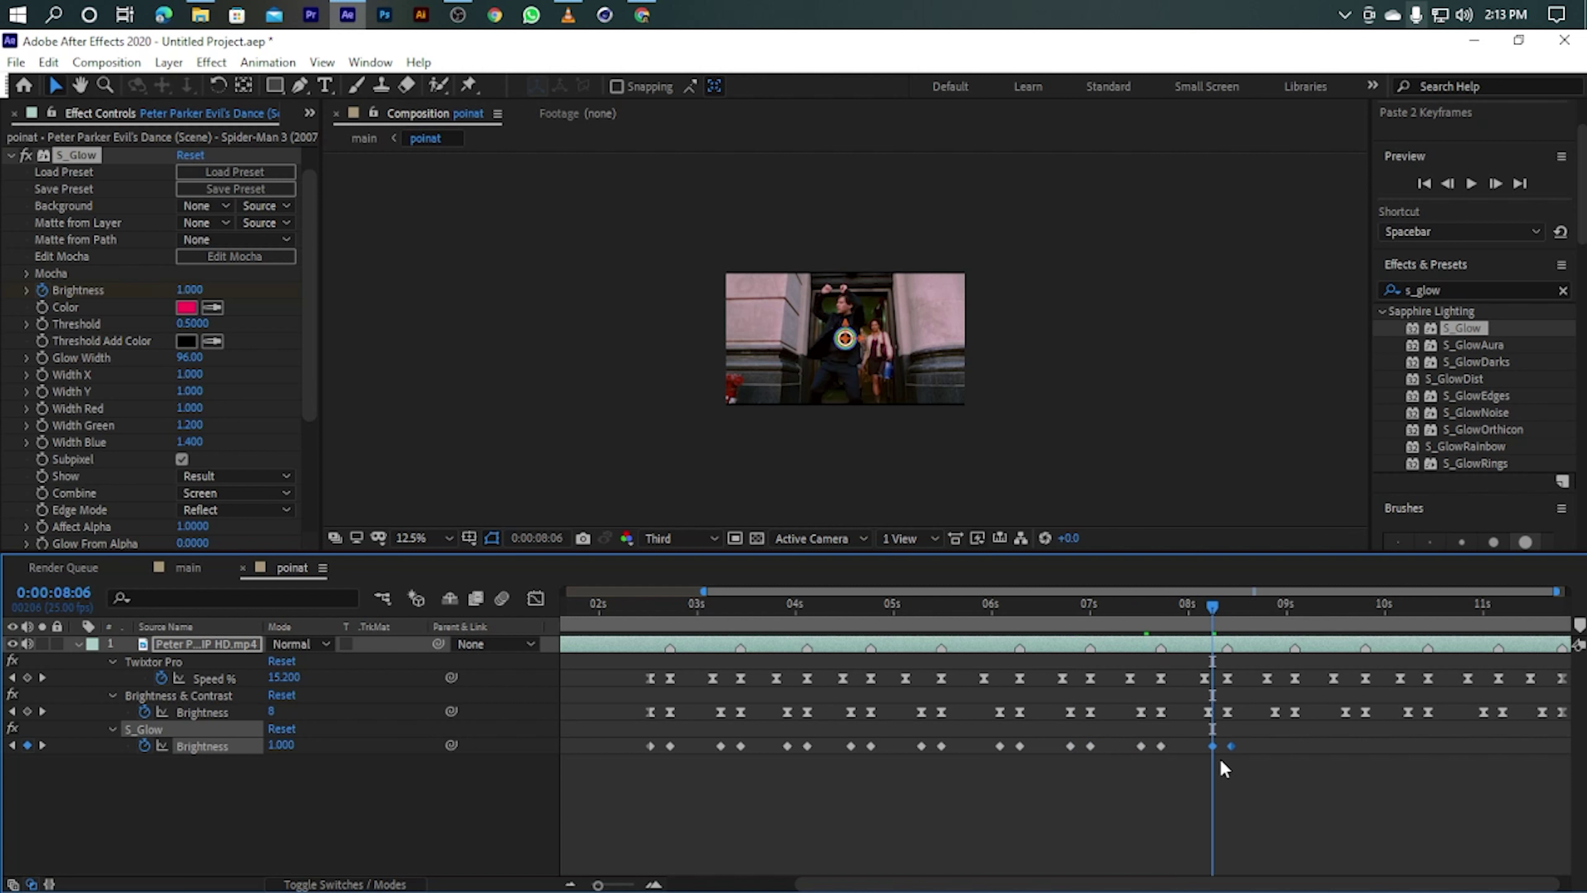
left_click(1277, 618)
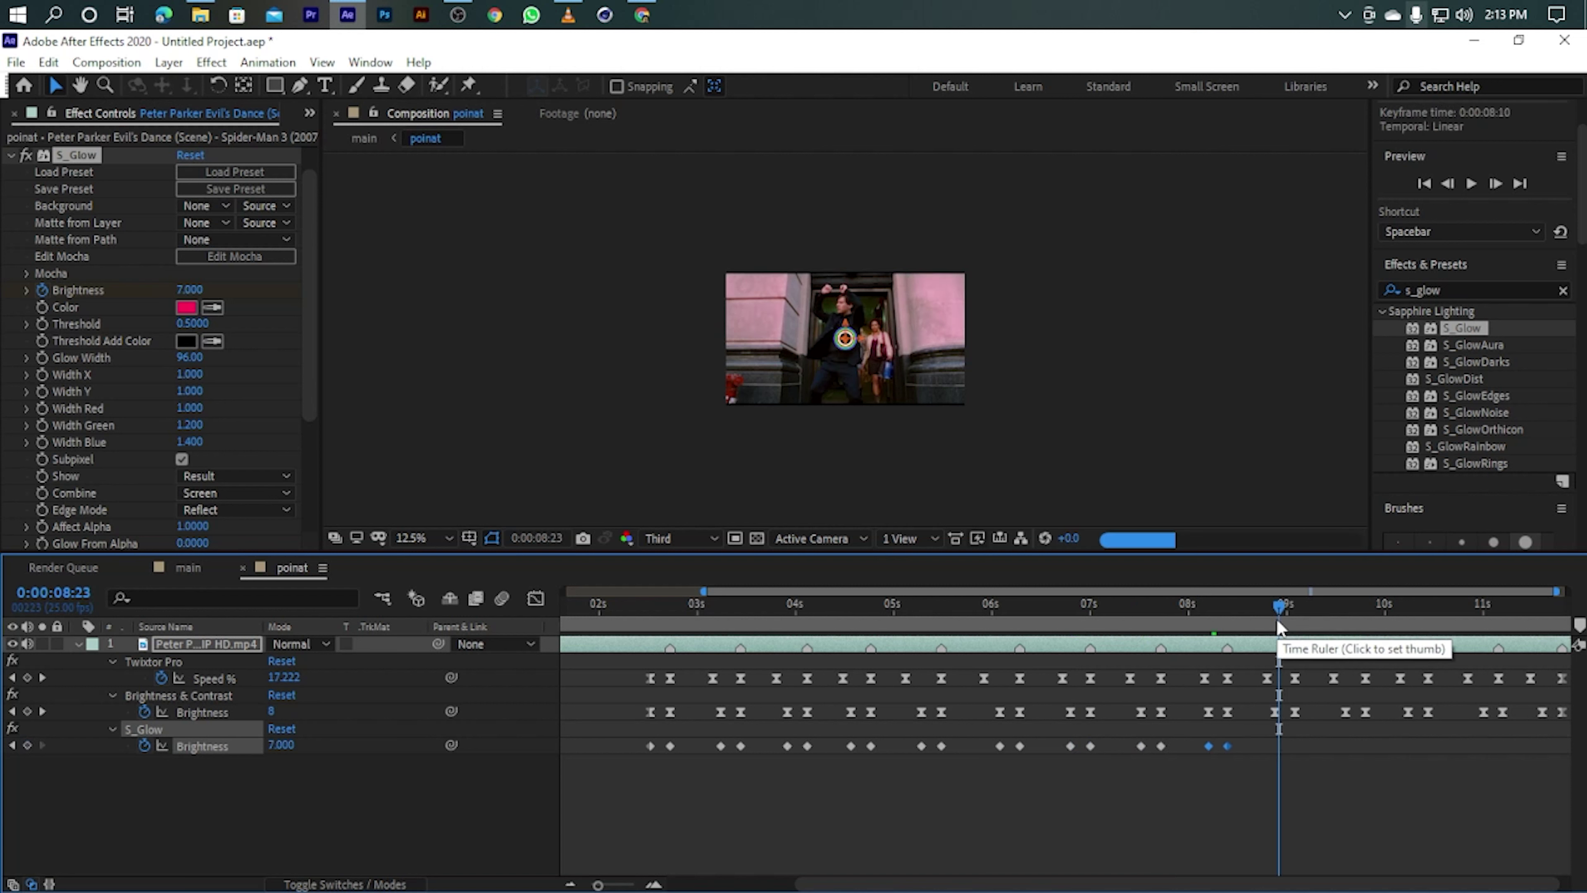
key("ctrl+v")
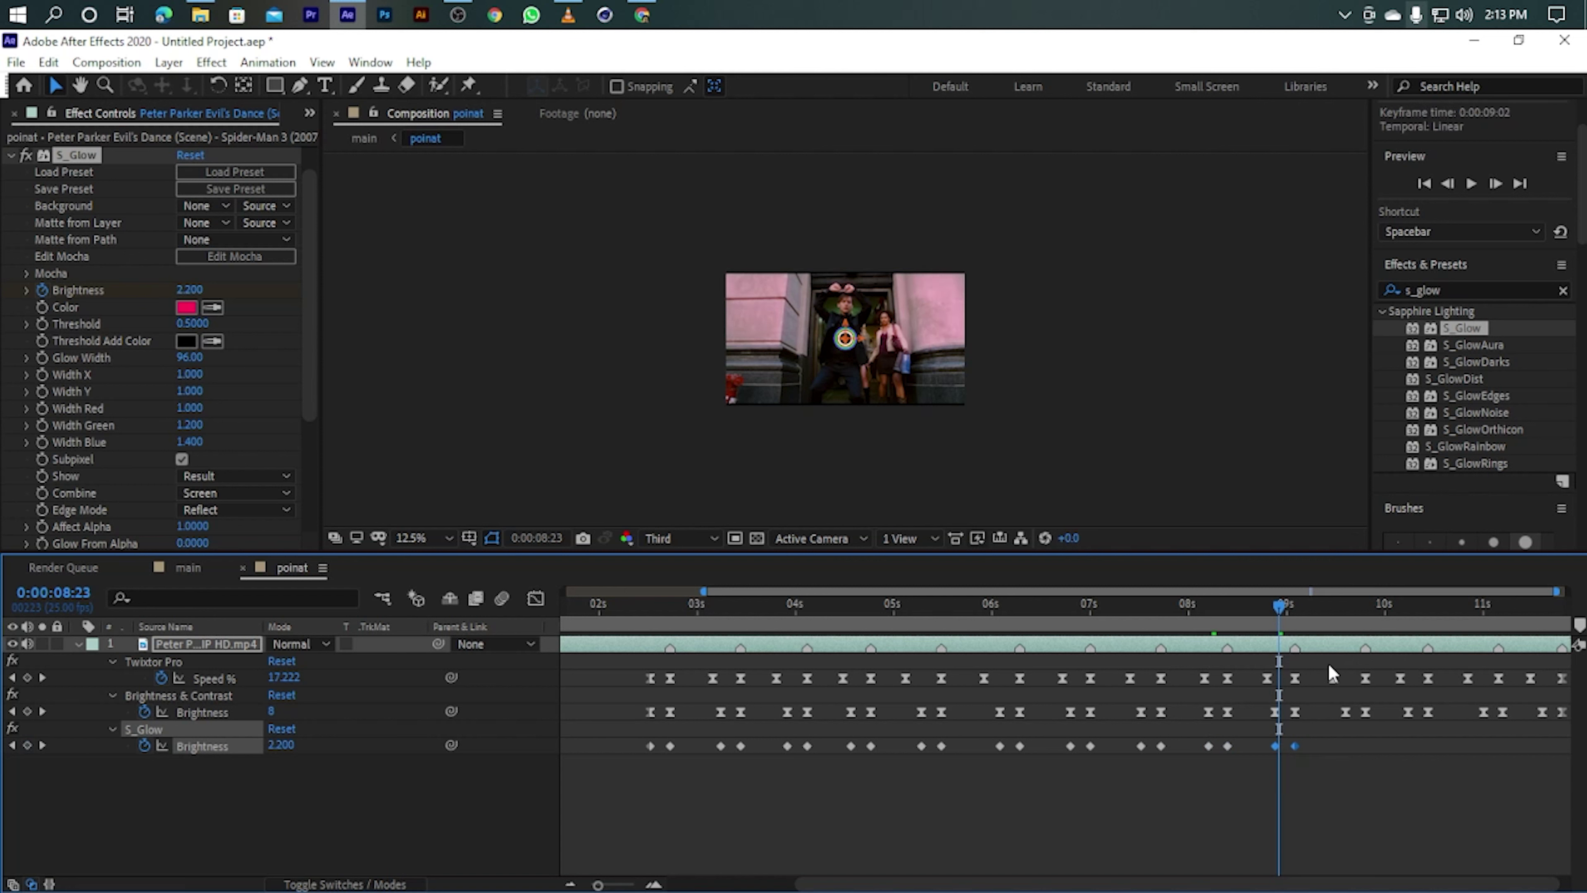
Paste the glow pulse at 0:00:09:16 (nudged earlier), 0:00:10:05 and 0:00:10:23.
left_click(1350, 627)
key("ctrl+v")
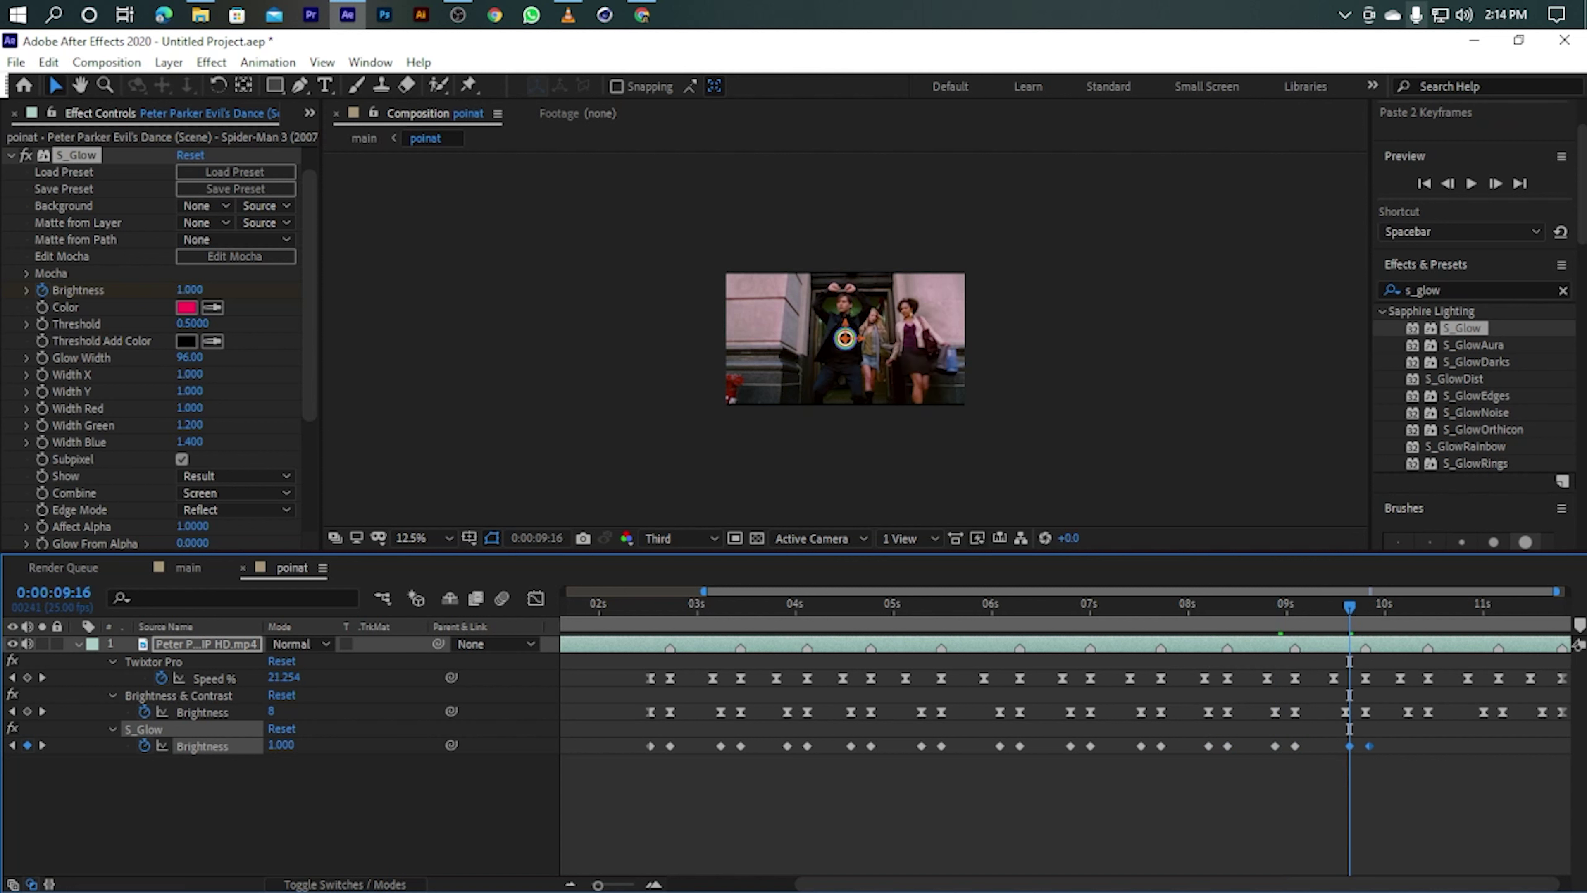
left_click_drag(1369, 746, 1365, 746)
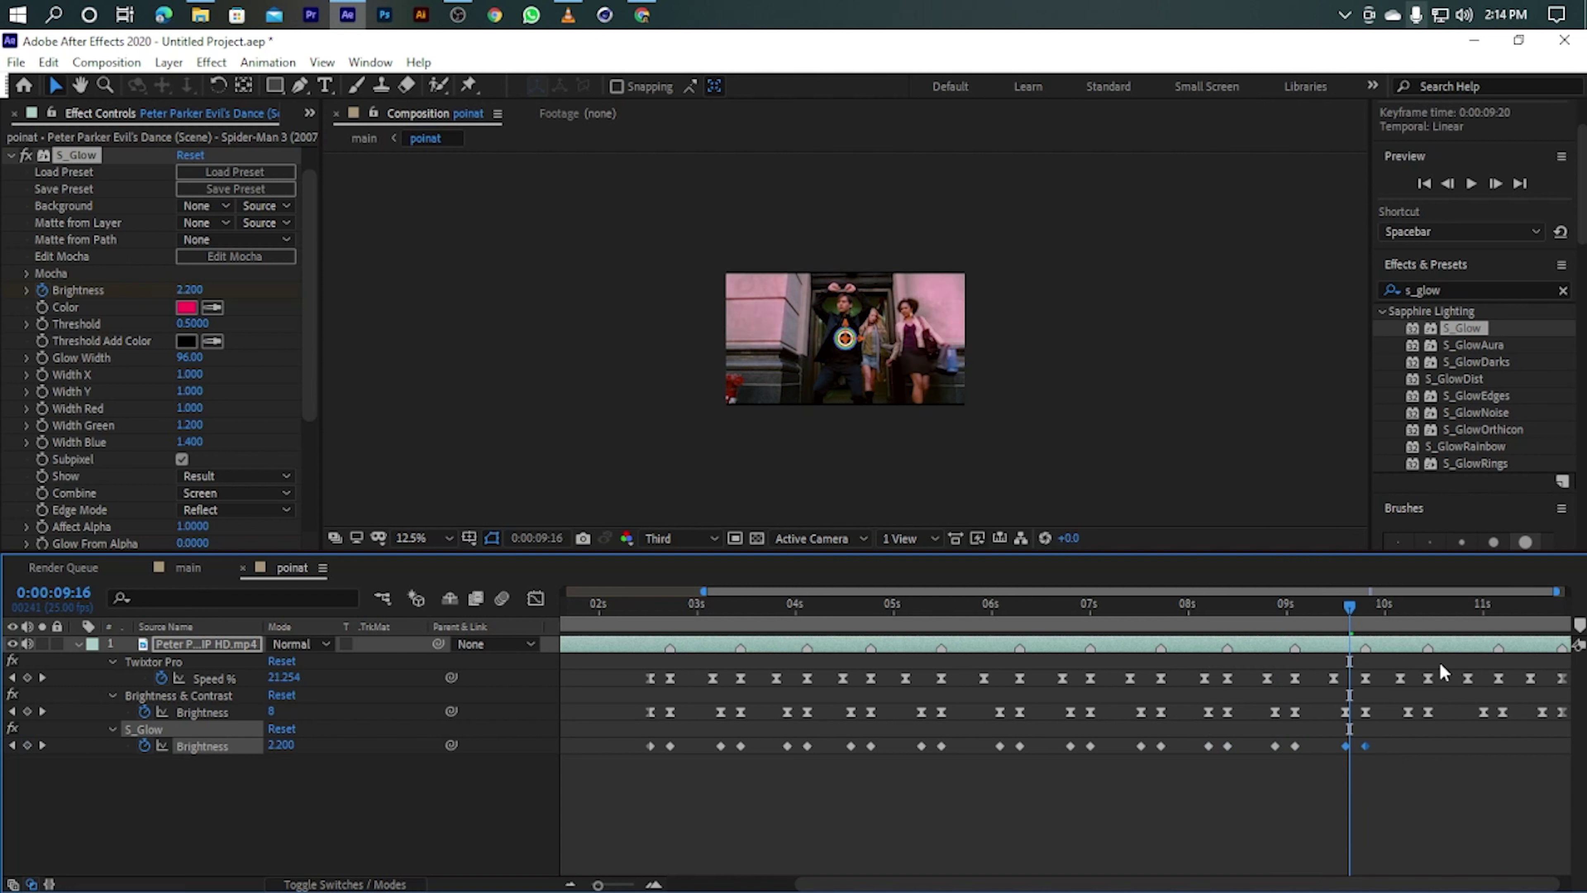
left_click(1403, 623)
key("ctrl+v")
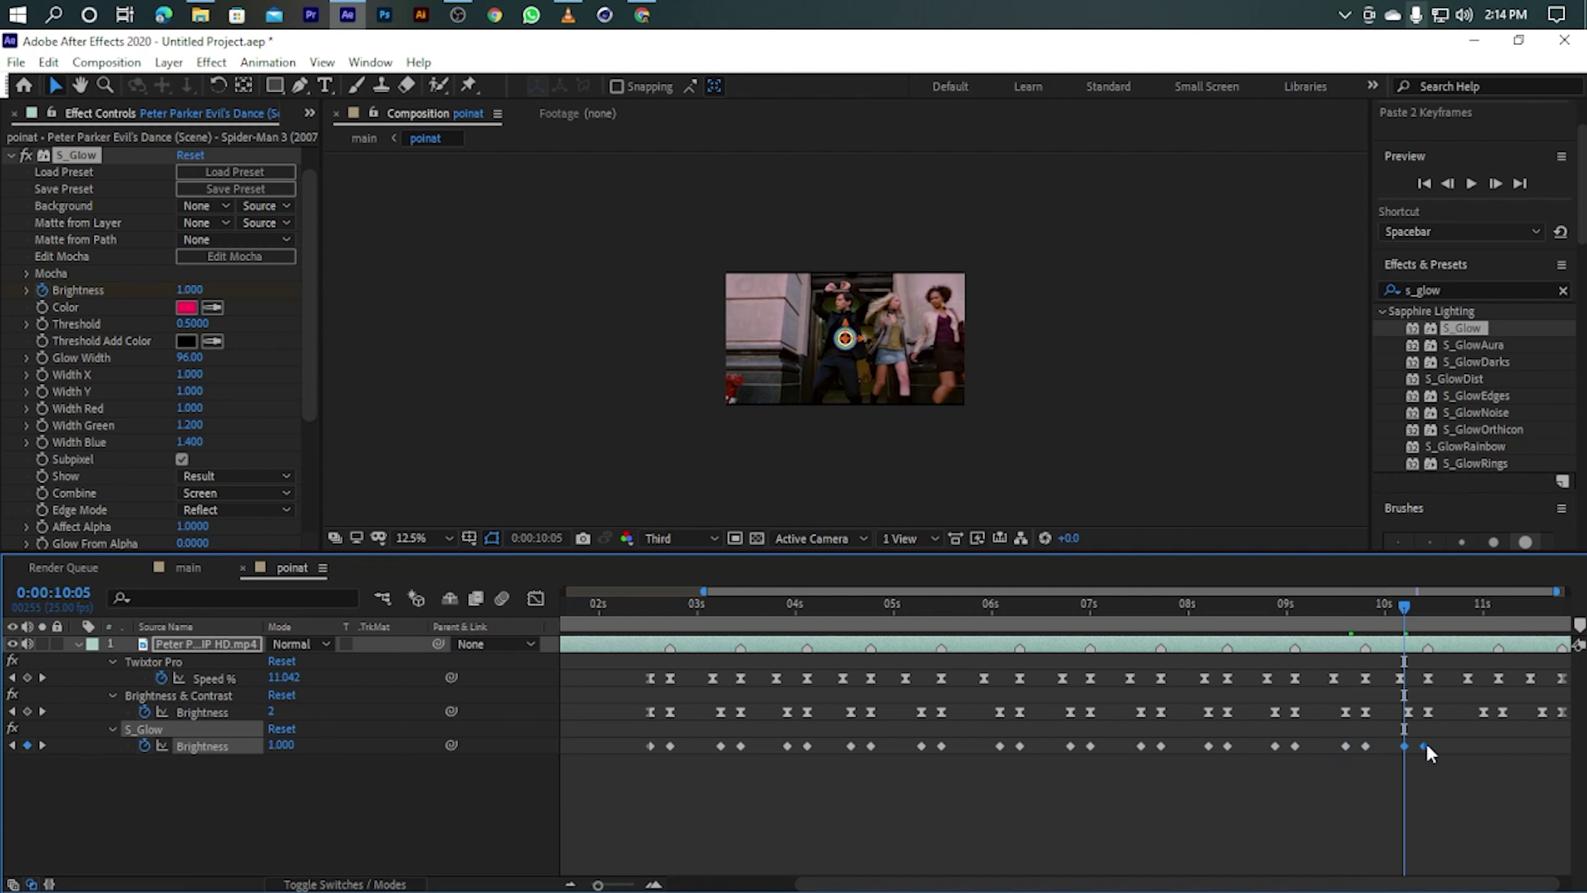
left_click(1475, 617)
key("ctrl+v")
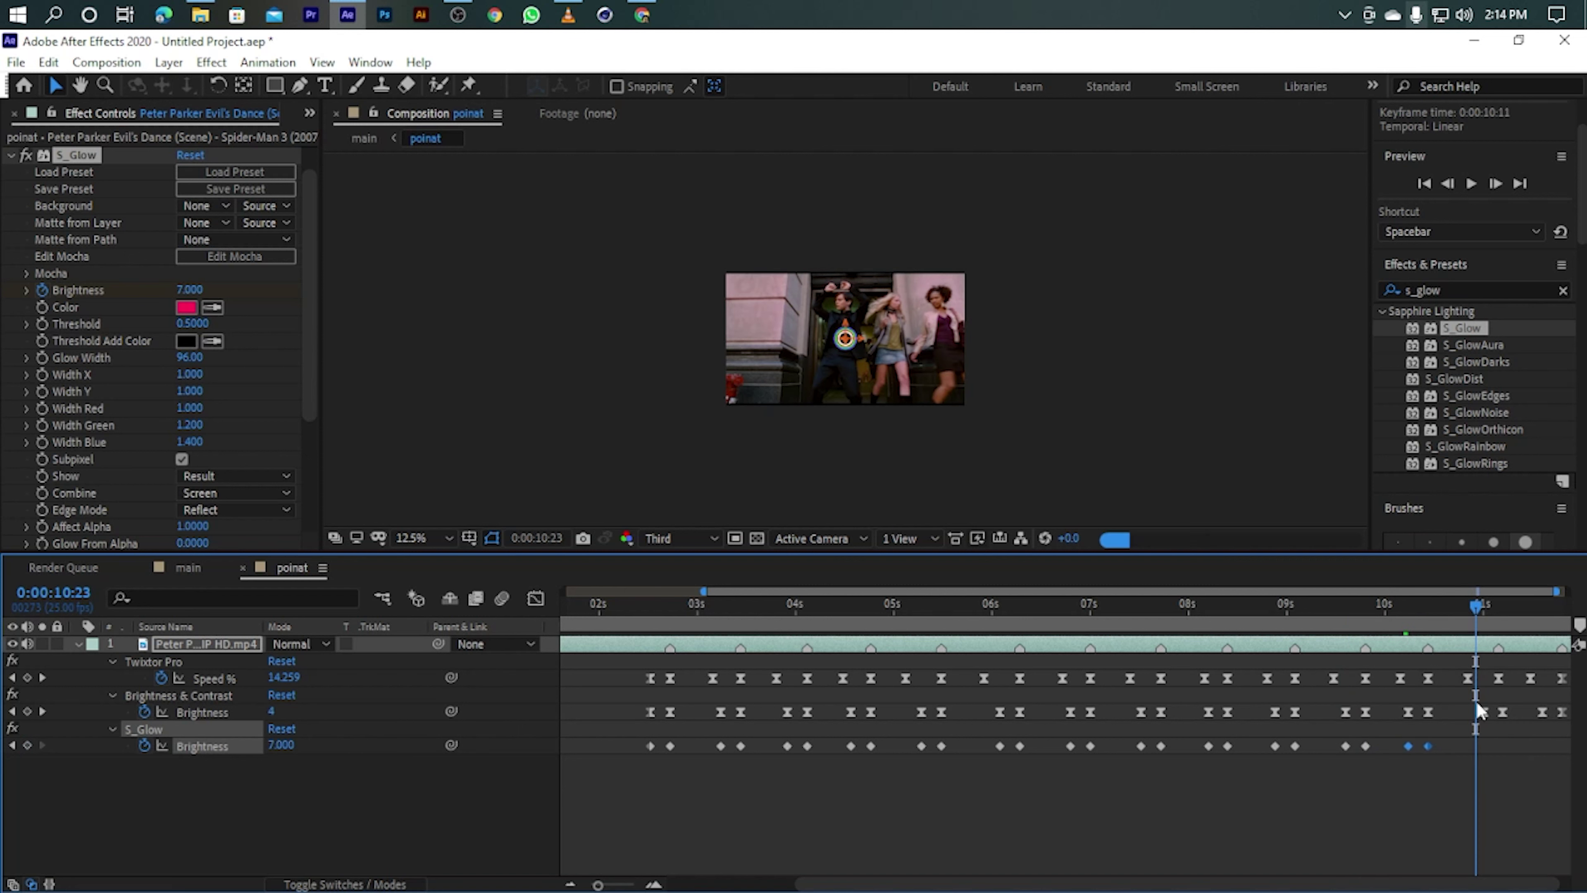
Nudge the 0:00:10:23 pulse slightly later and paste a final pulse at 0:00:11:15.
key("ctrl+b")
left_click_drag(1498, 741, 1505, 742)
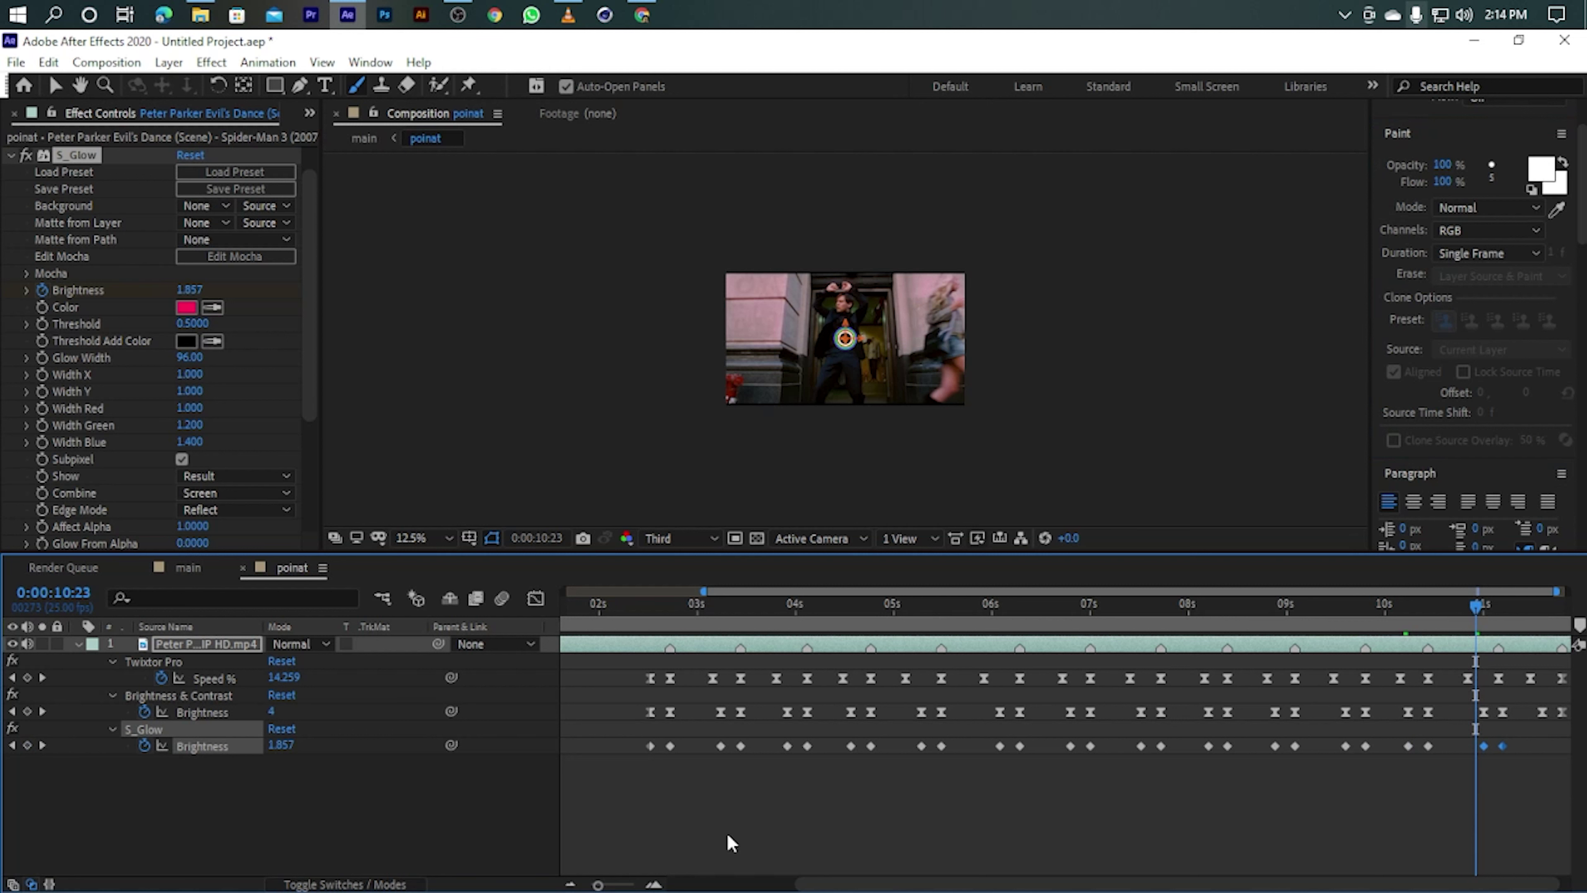
left_click_drag(949, 884, 960, 884)
left_click_drag(1472, 605, 1543, 627)
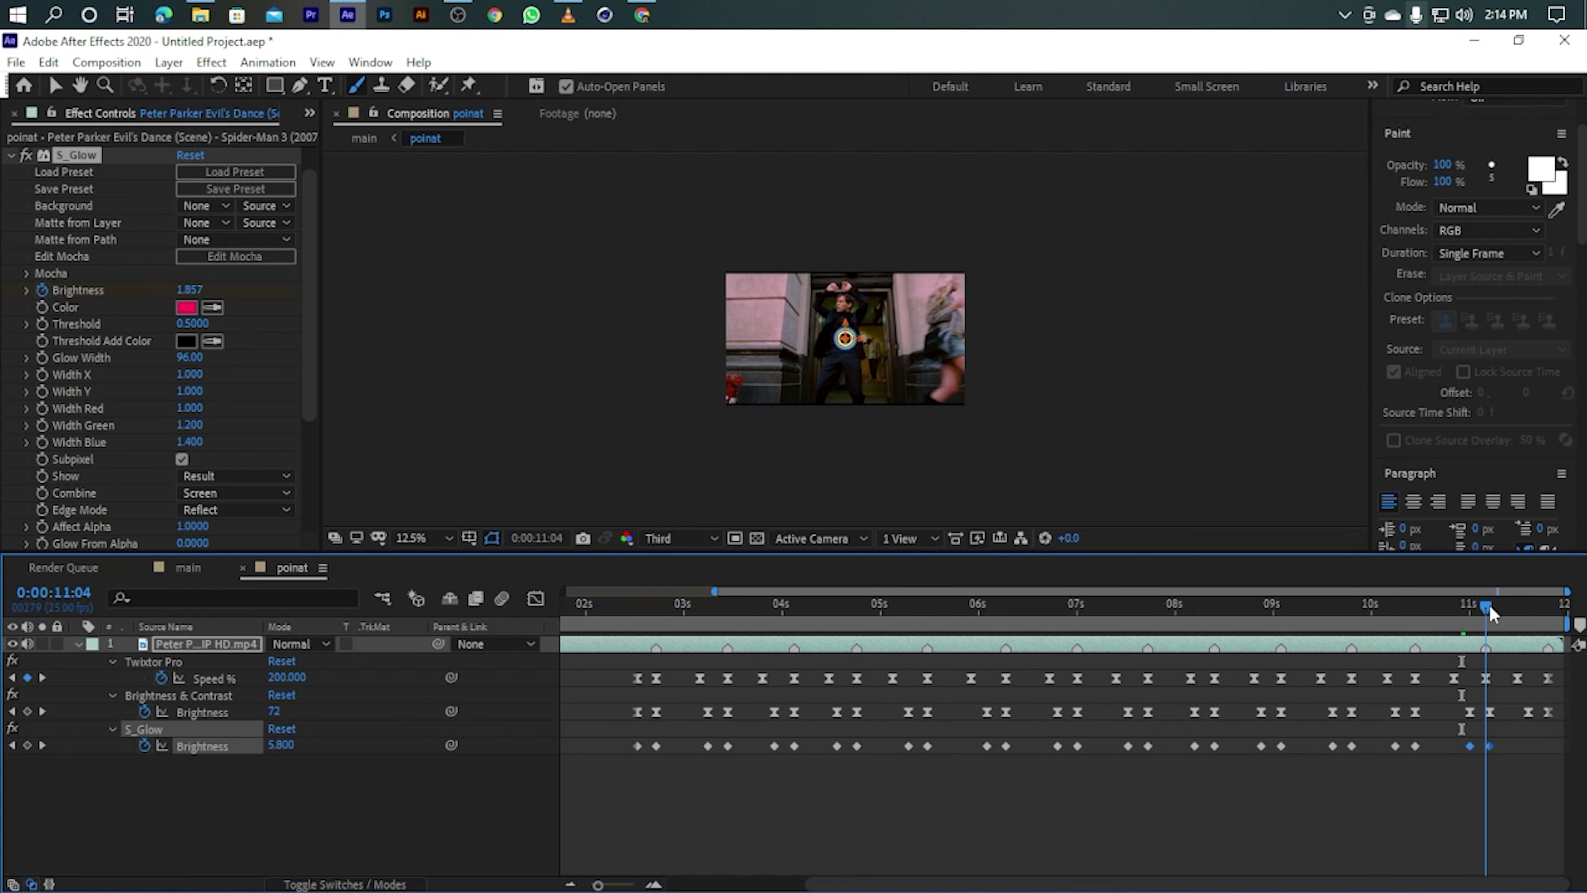
key("ctrl+v")
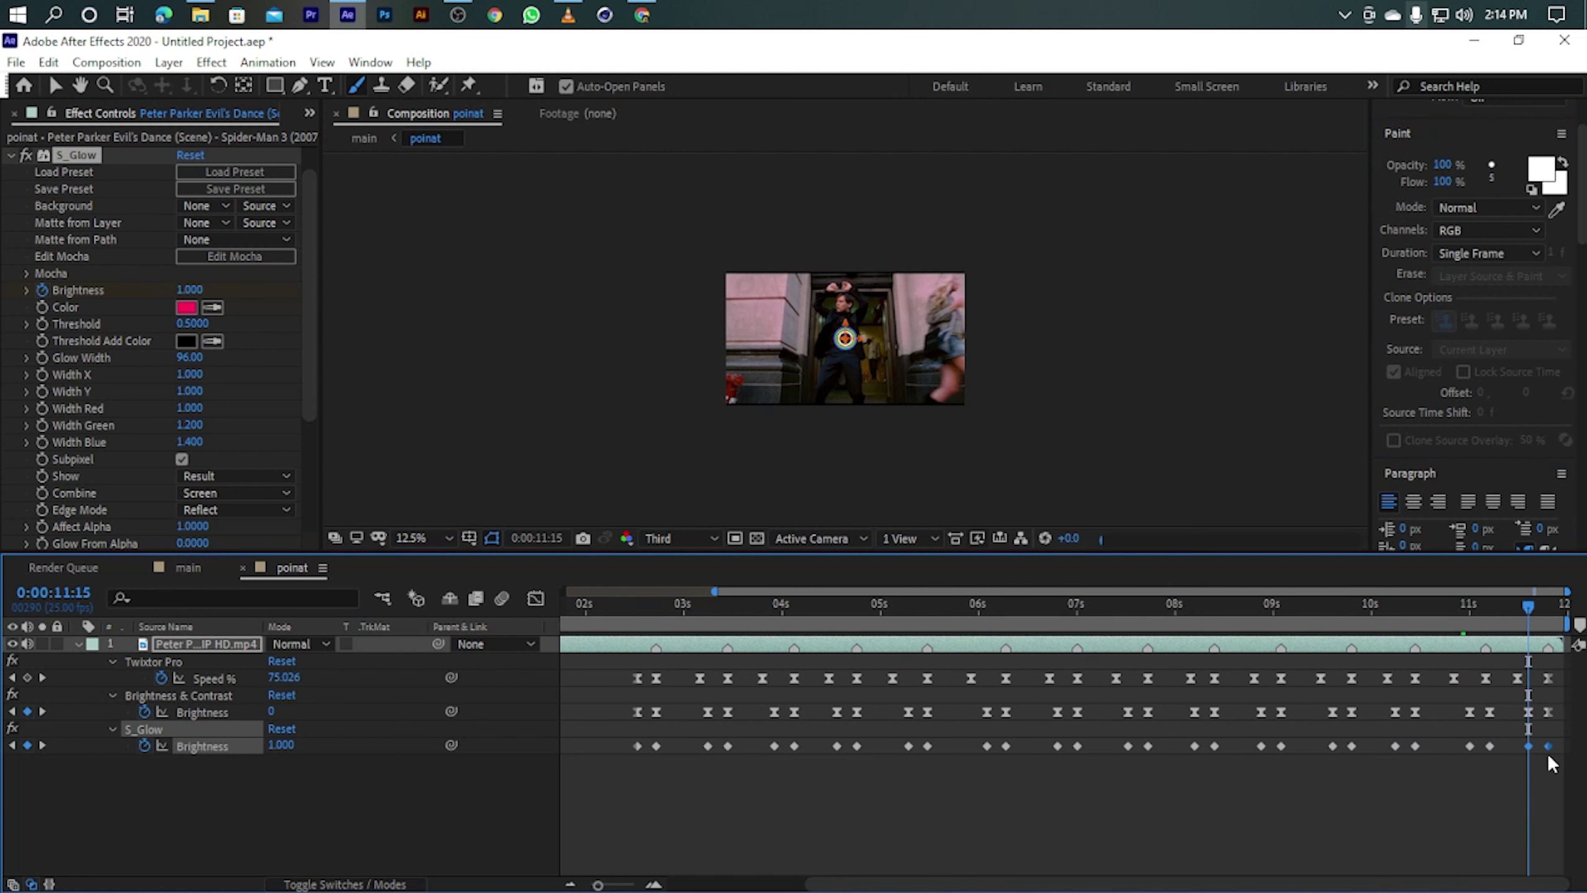
left_click(1548, 605)
Apply Easy Ease (F9) to all S_Glow Brightness keyframes and scrub the start to check the pulses.
left_click(219, 745)
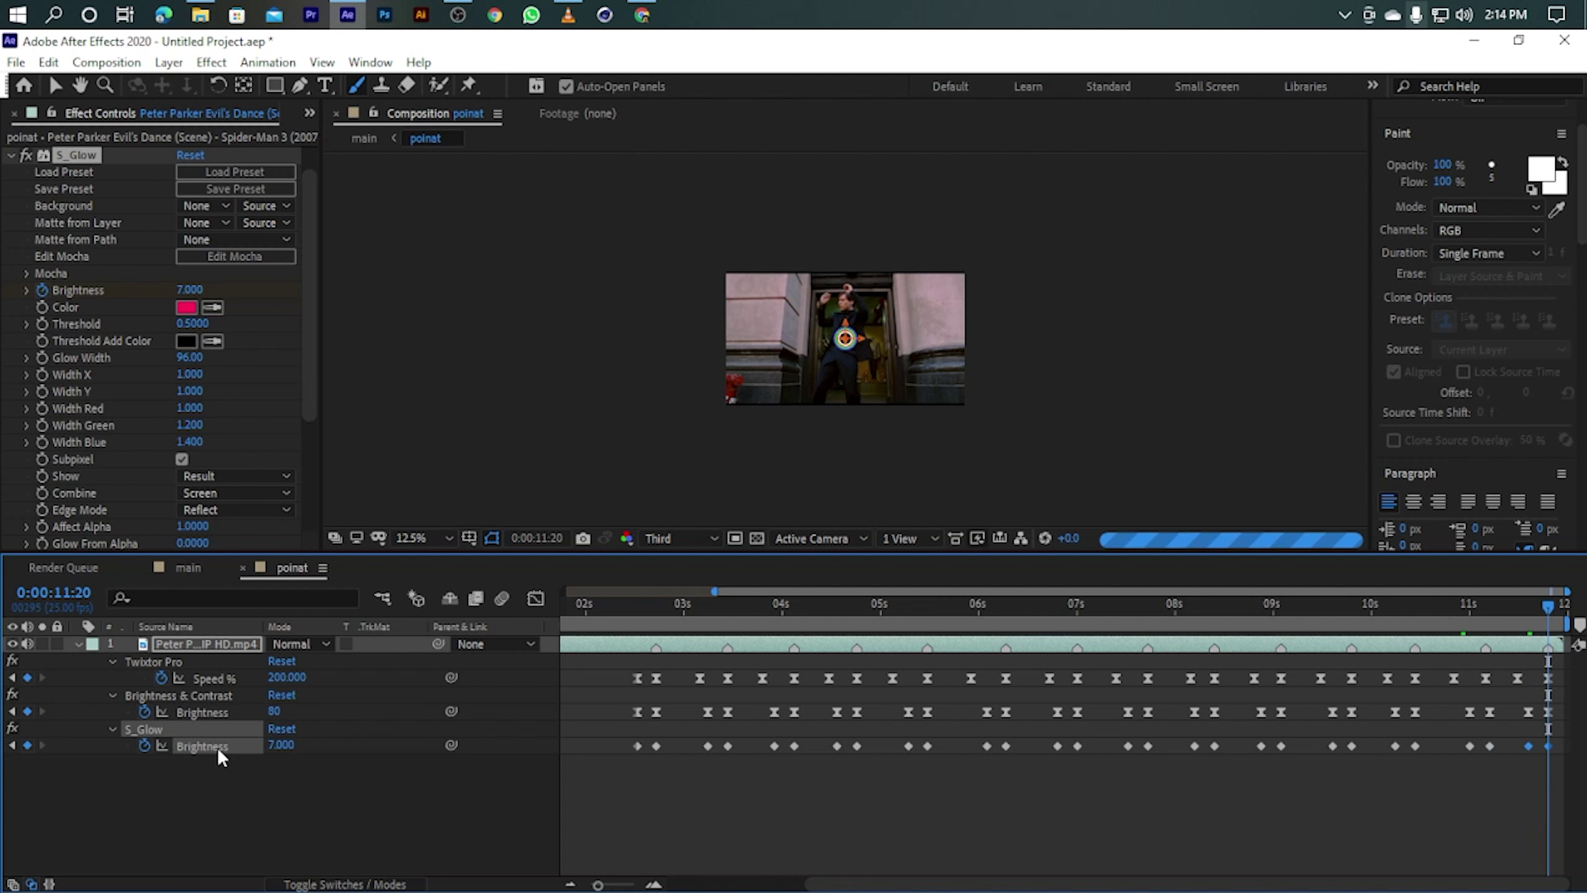
key("F9")
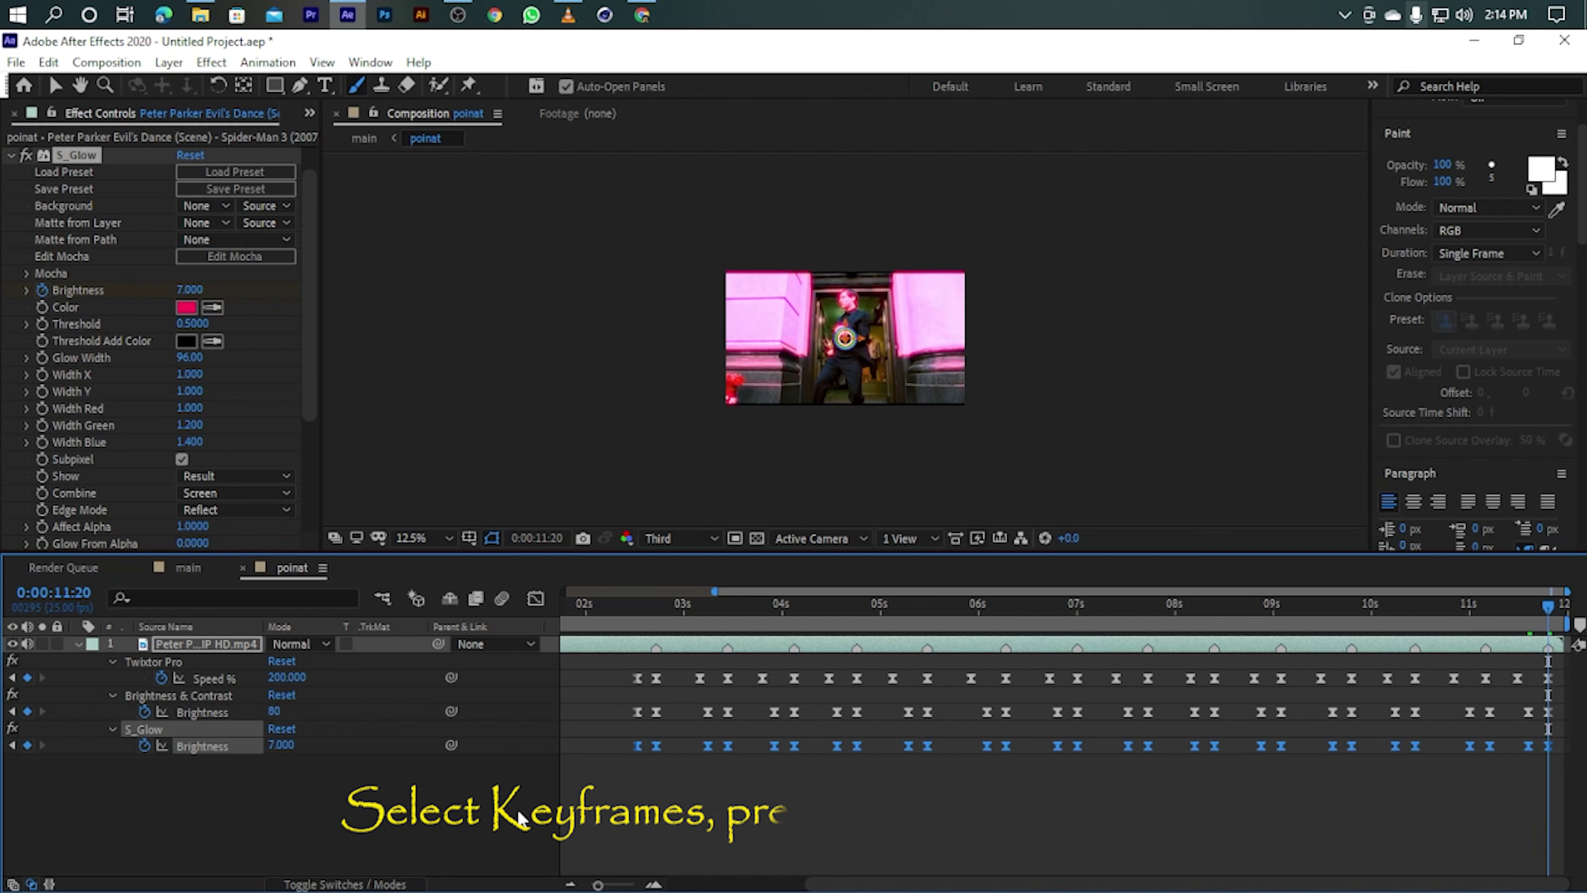
left_click_drag(657, 634, 684, 635)
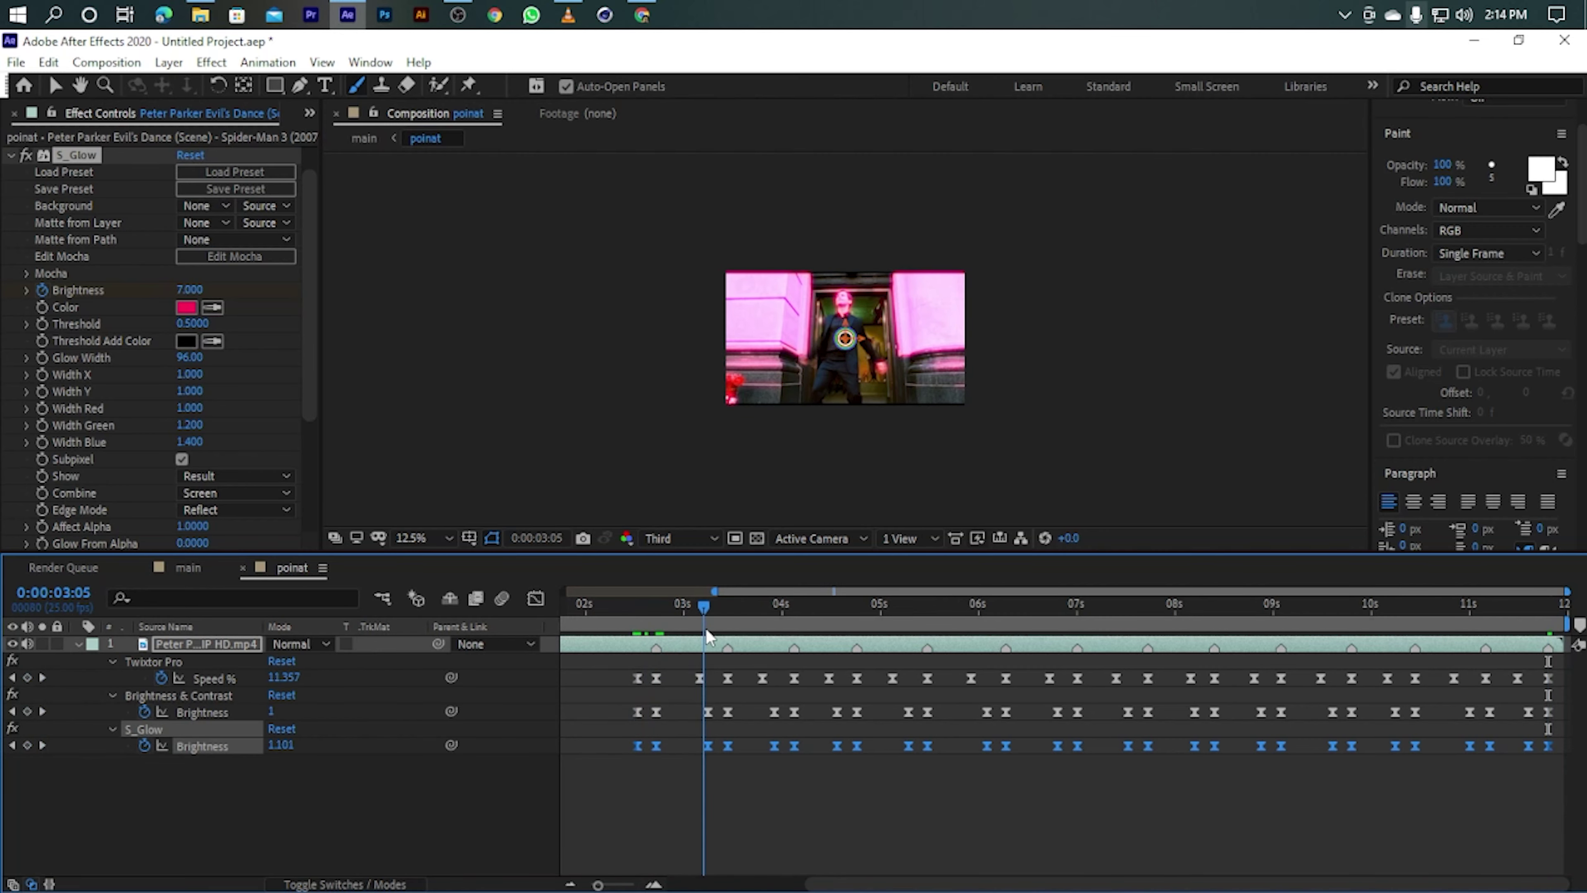
left_click_drag(682, 630, 687, 629)
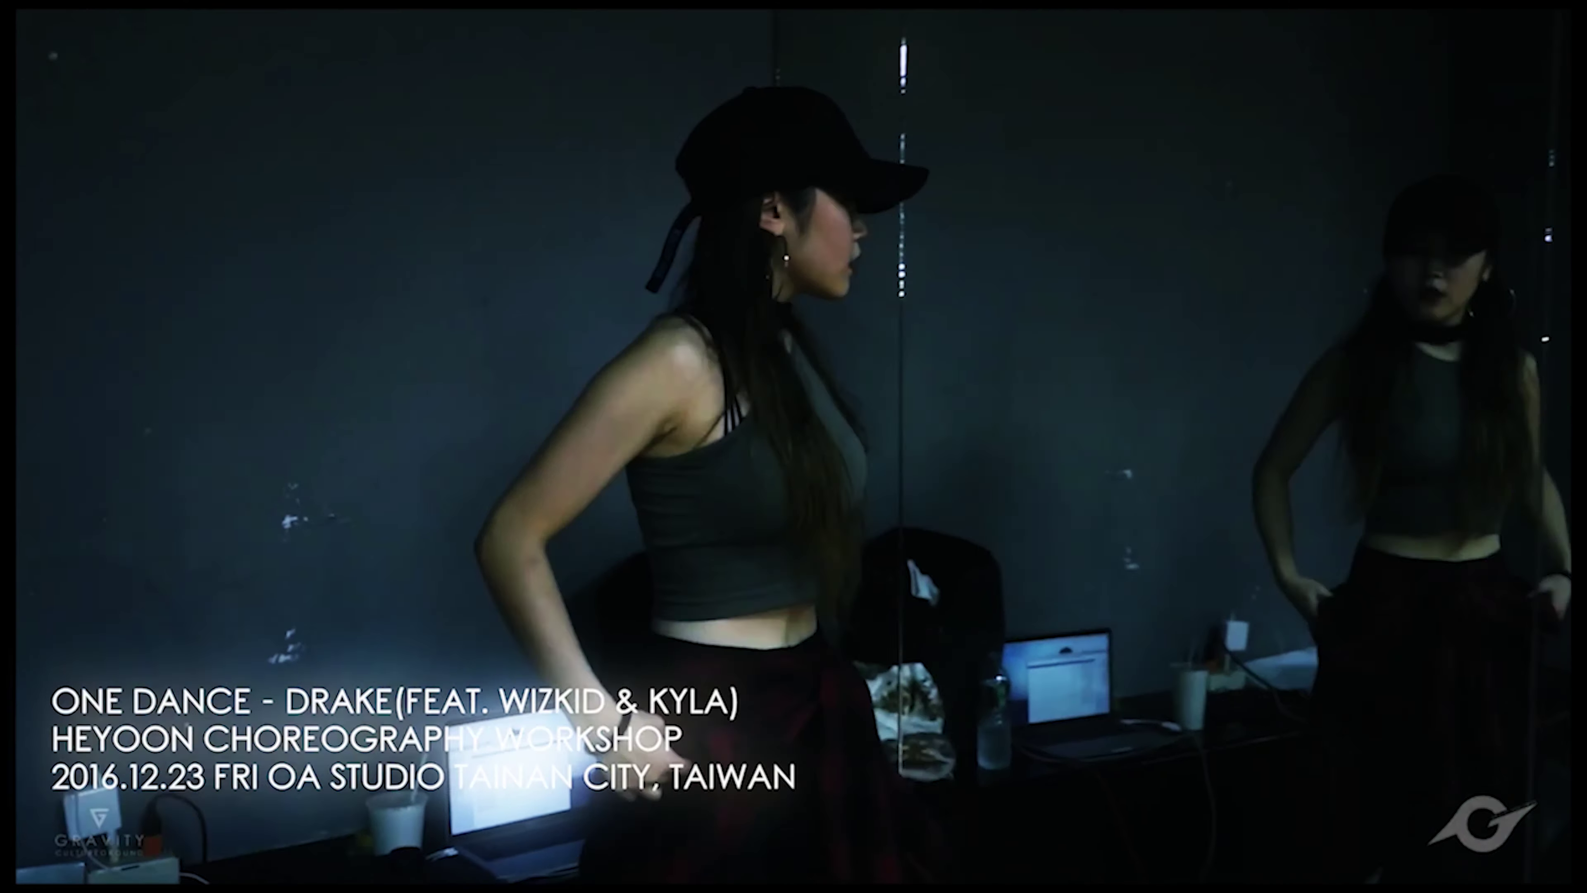